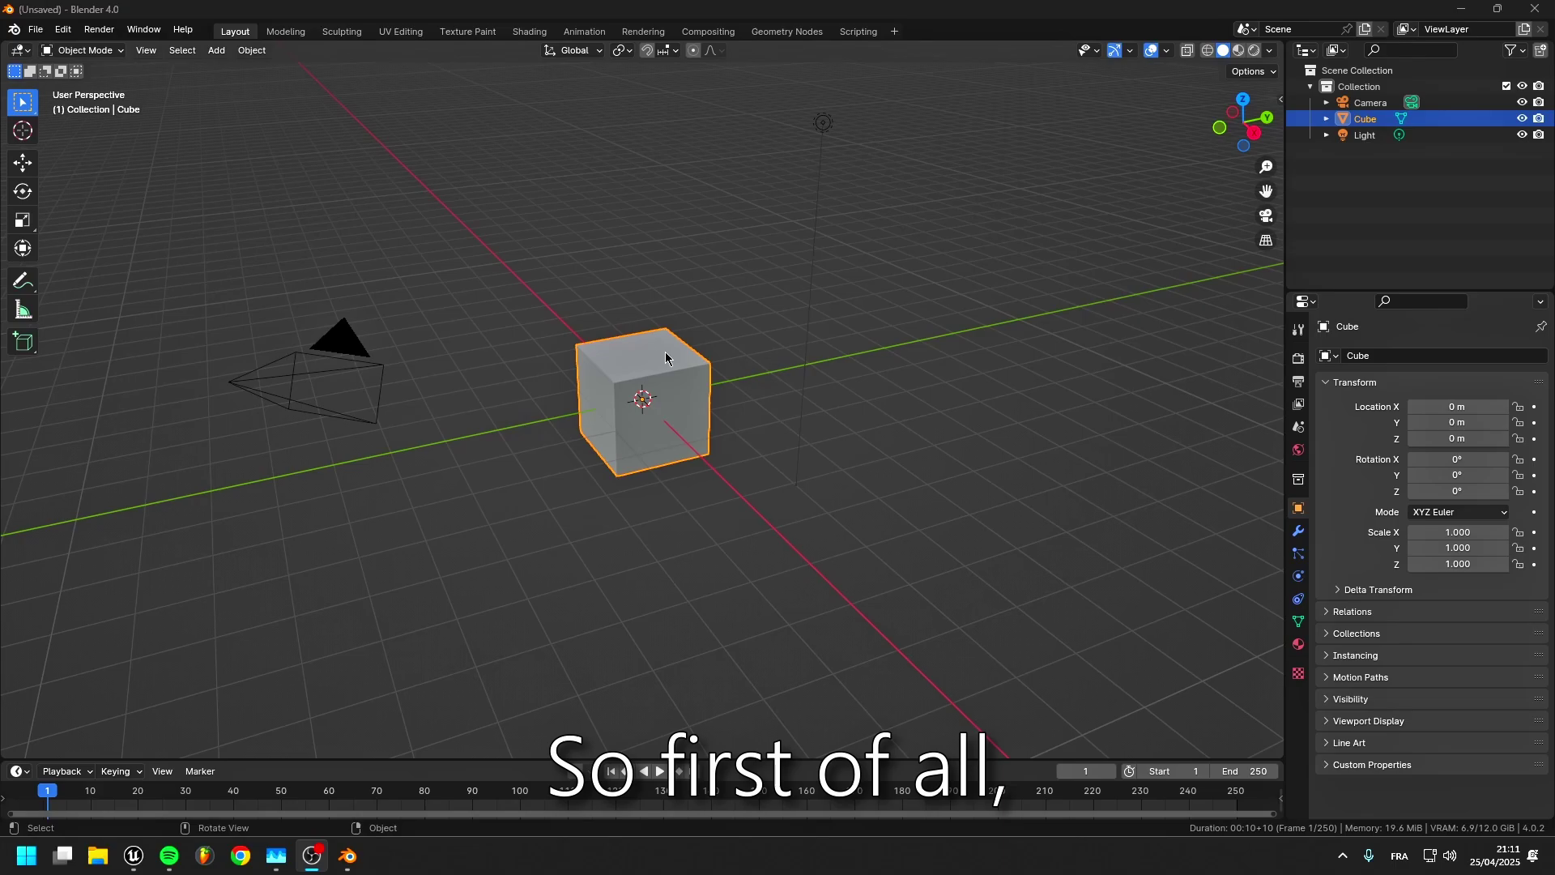
Replace the default cube with a plane and scale it up to about 23.4 on all axes.
left_click(666, 357)
key("shift+a")
left_click(729, 375)
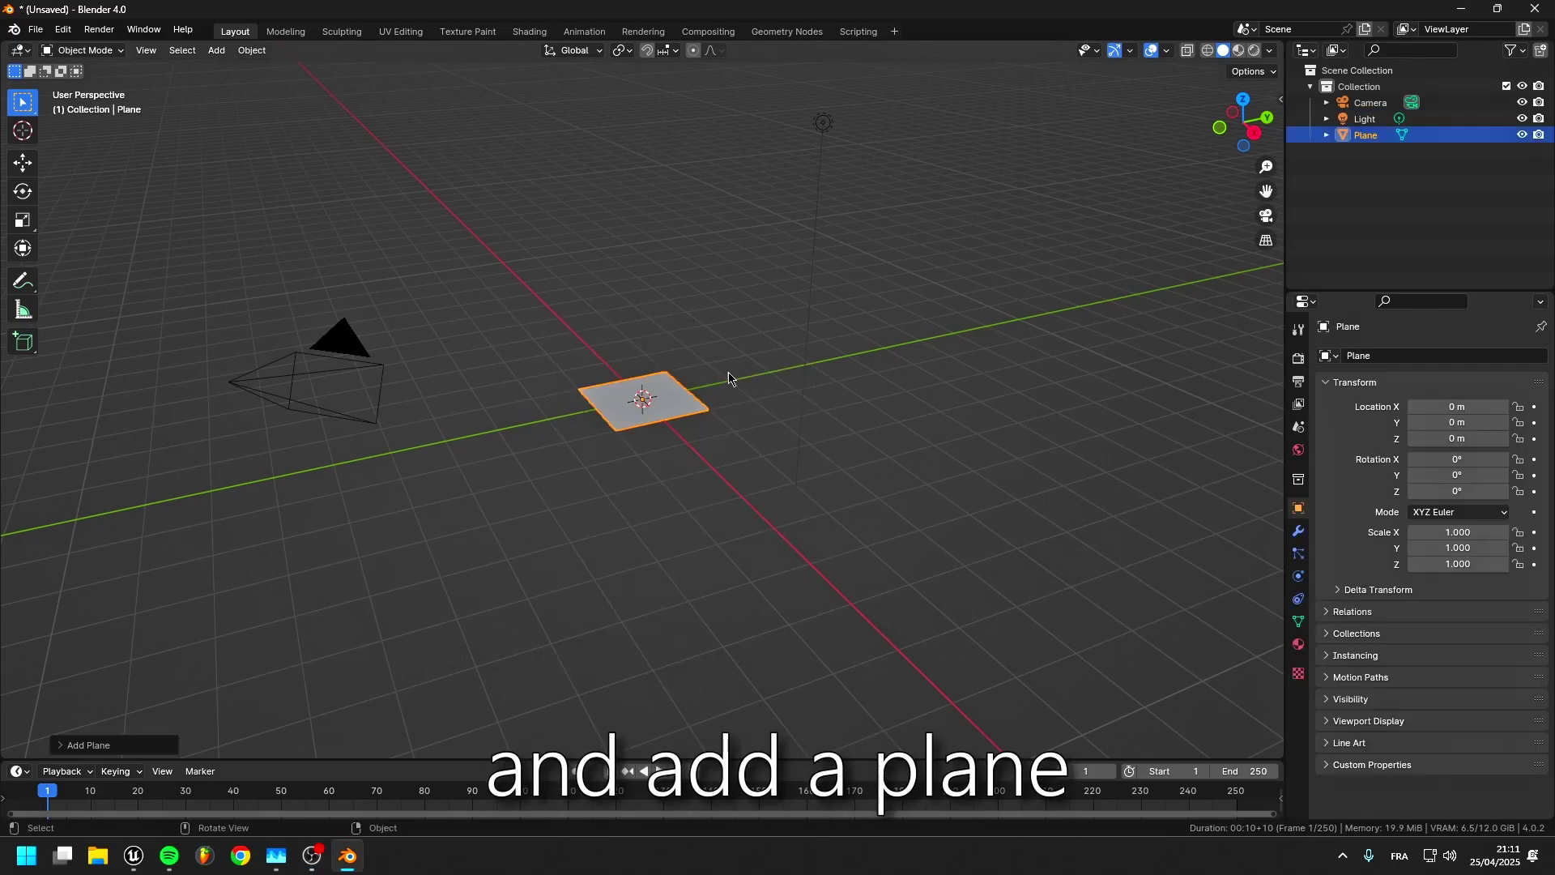
key("s")
left_click(413, 495)
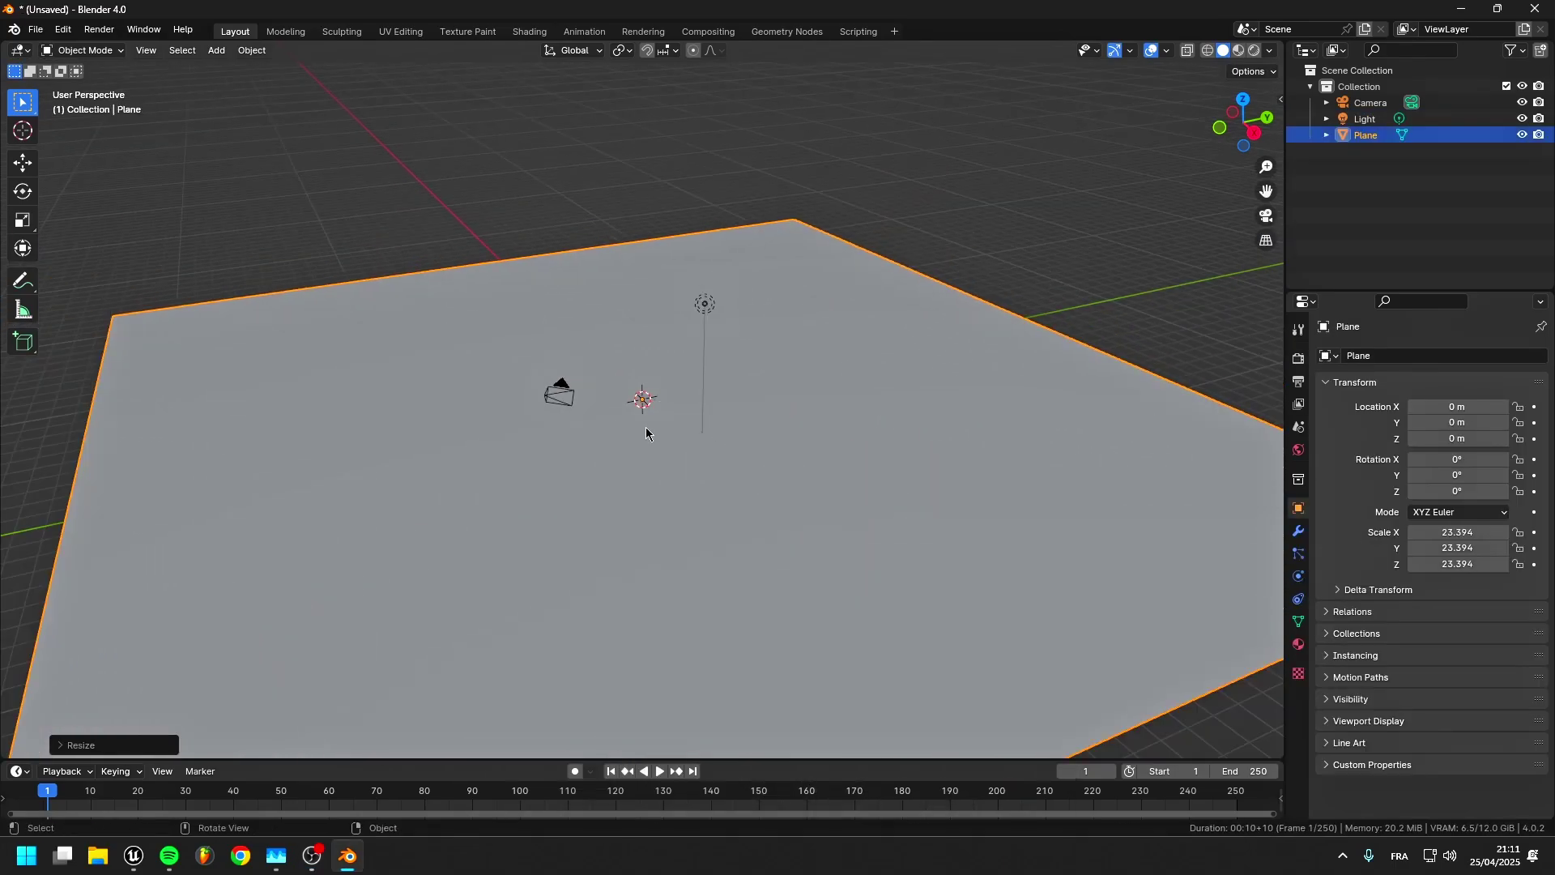
Subdivide the whole plane repeatedly in Edit Mode into a very dense grid, and return to Object Mode.
scroll(645, 426, "down", 4)
key("Tab")
right_click(637, 412)
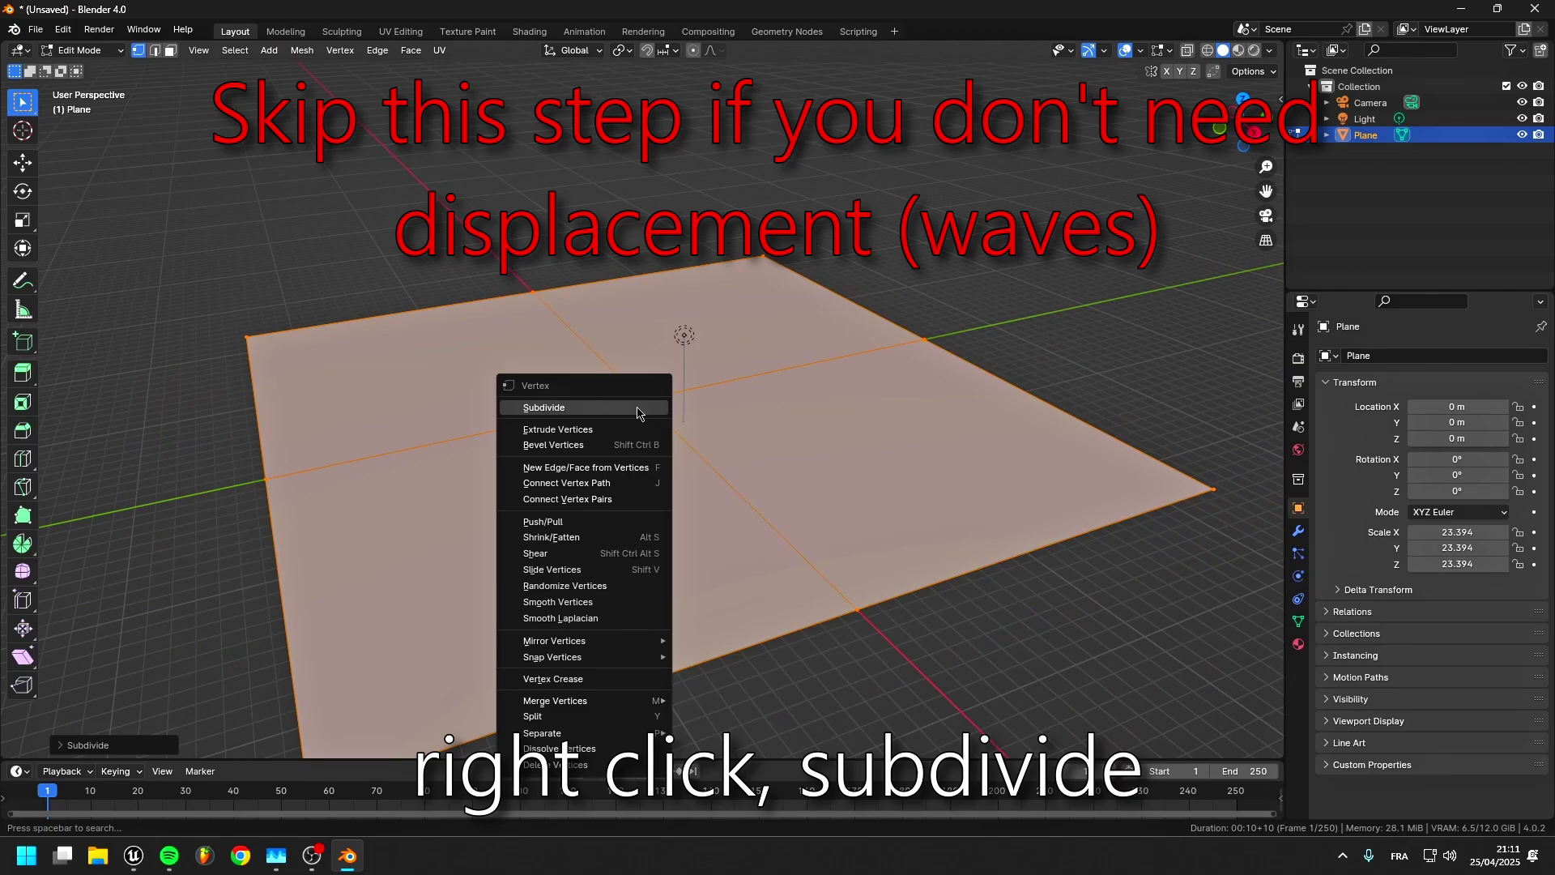
left_click(637, 407)
left_click(638, 412)
right_click(637, 411)
left_click(637, 412)
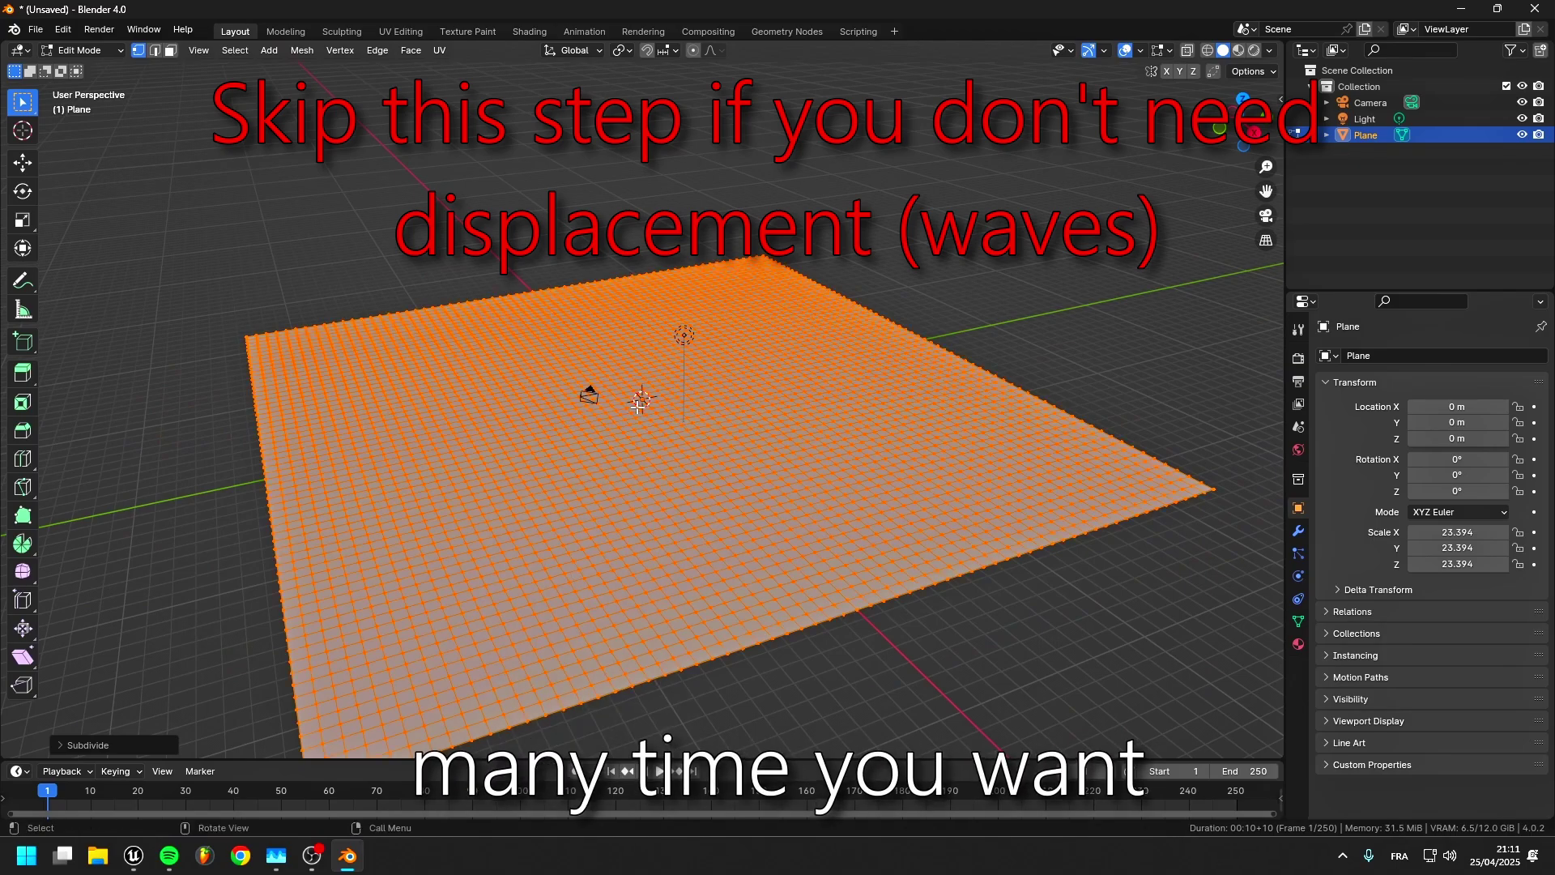
right_click(637, 412)
left_click(638, 411)
right_click(637, 411)
left_click(638, 411)
right_click(637, 411)
left_click(637, 407)
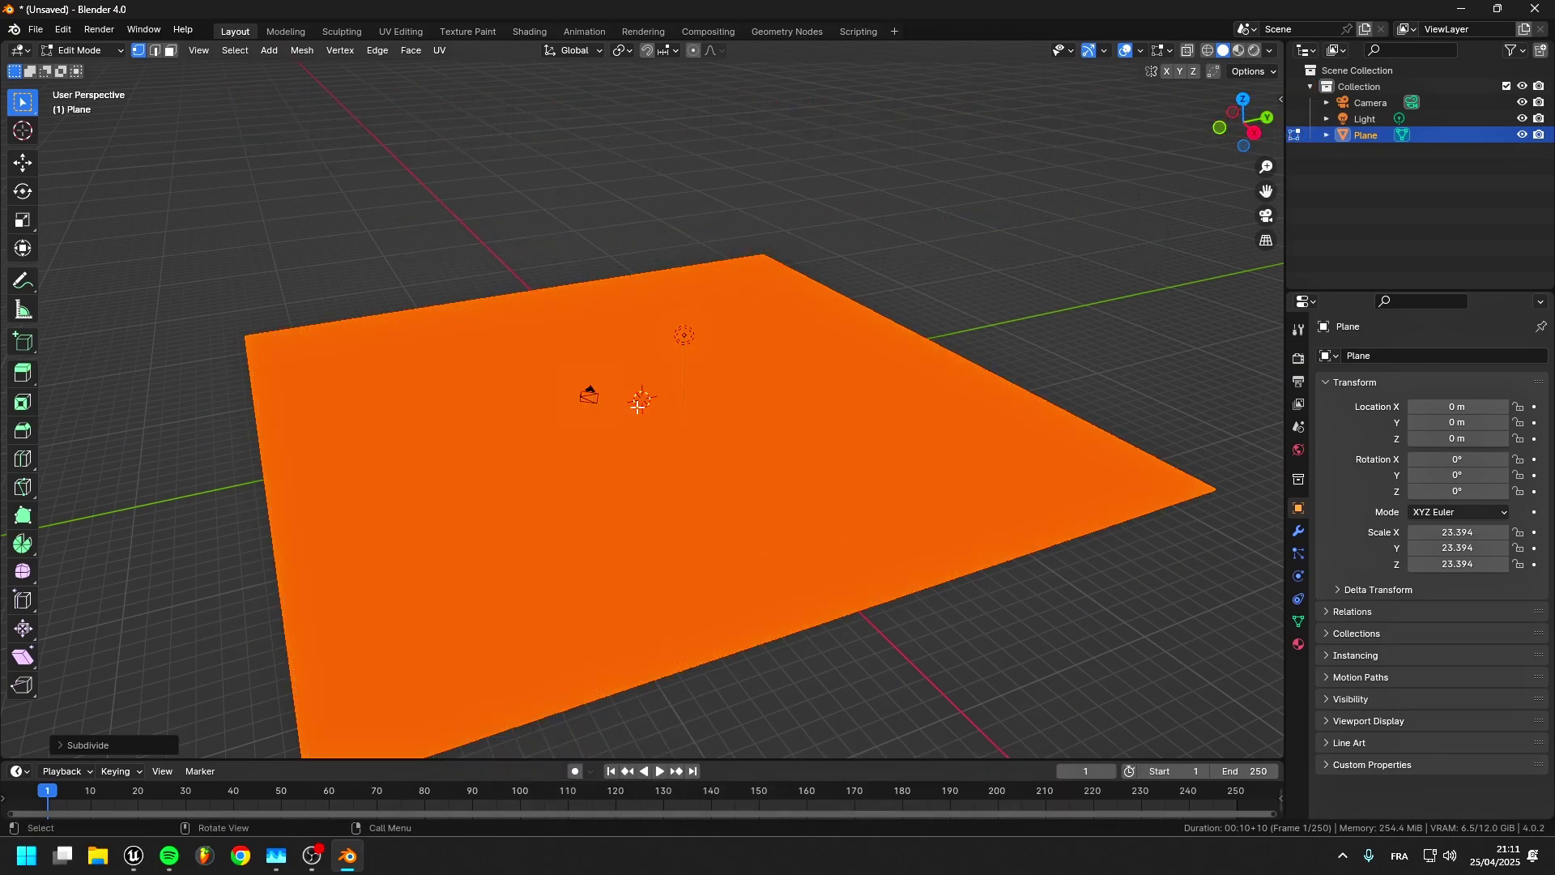
scroll(635, 405, "up", 5)
right_click(639, 499)
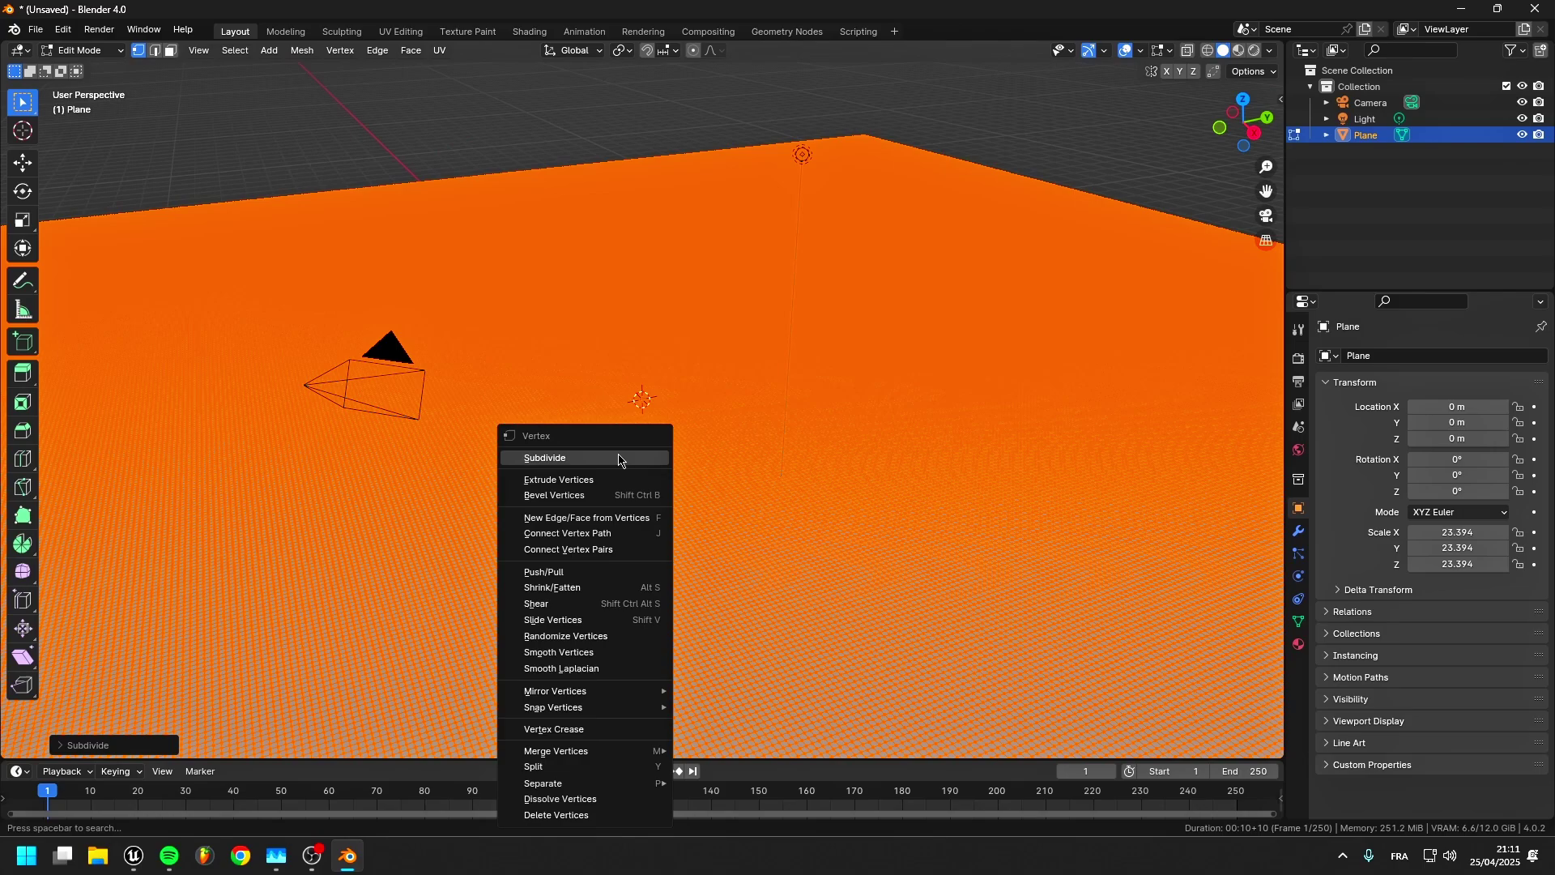
key("Tab")
Export the subdivided plane in glTF 2.0 format as planesubwater.glb.
left_click(36, 30)
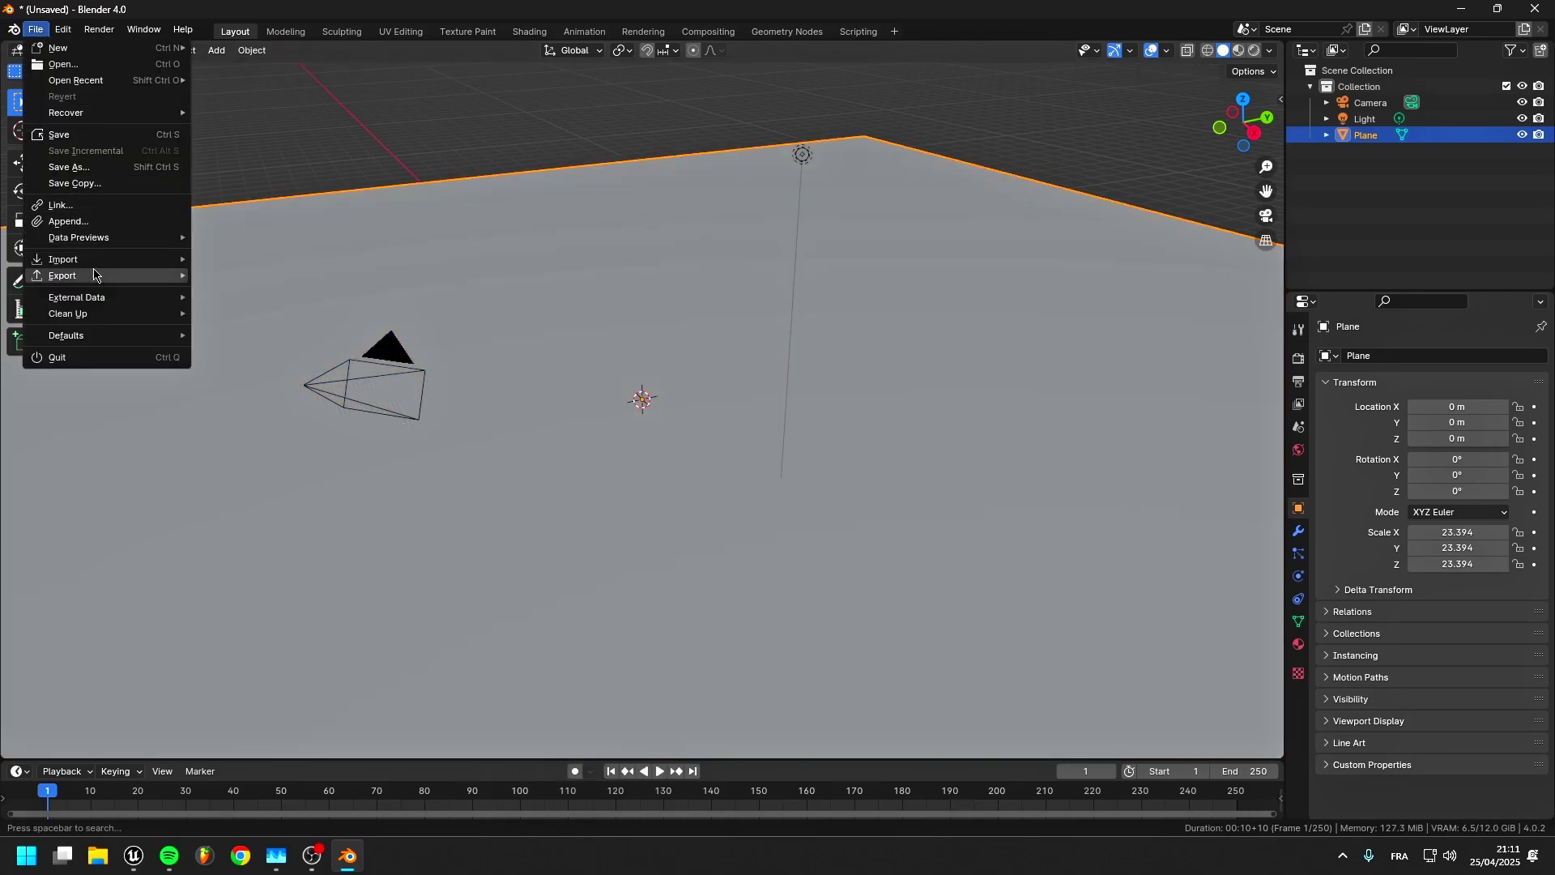
mouse_move(93, 275)
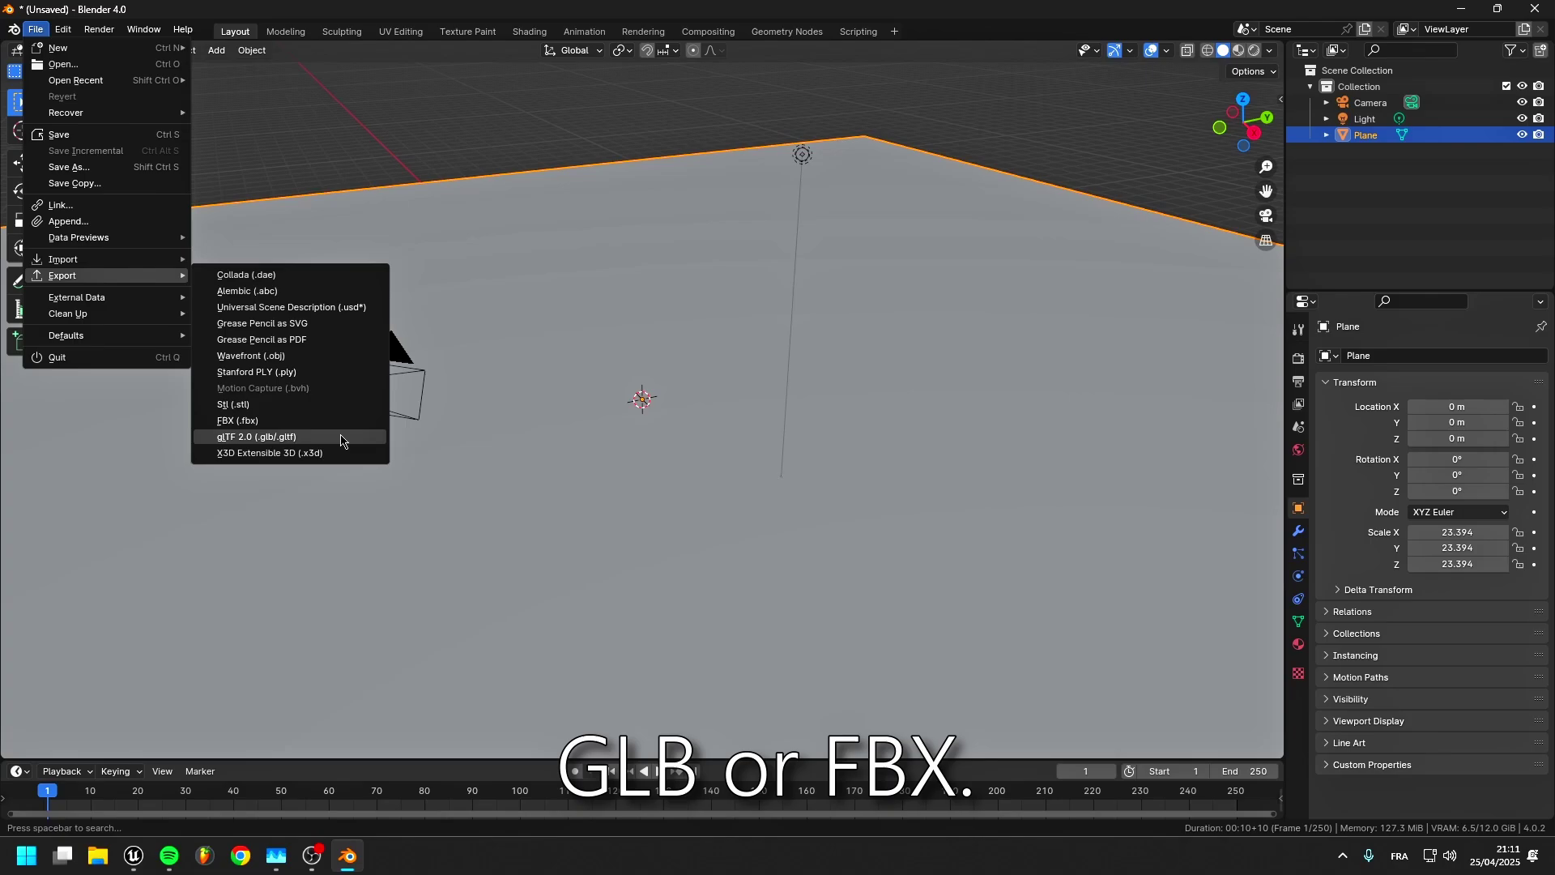
left_click(287, 441)
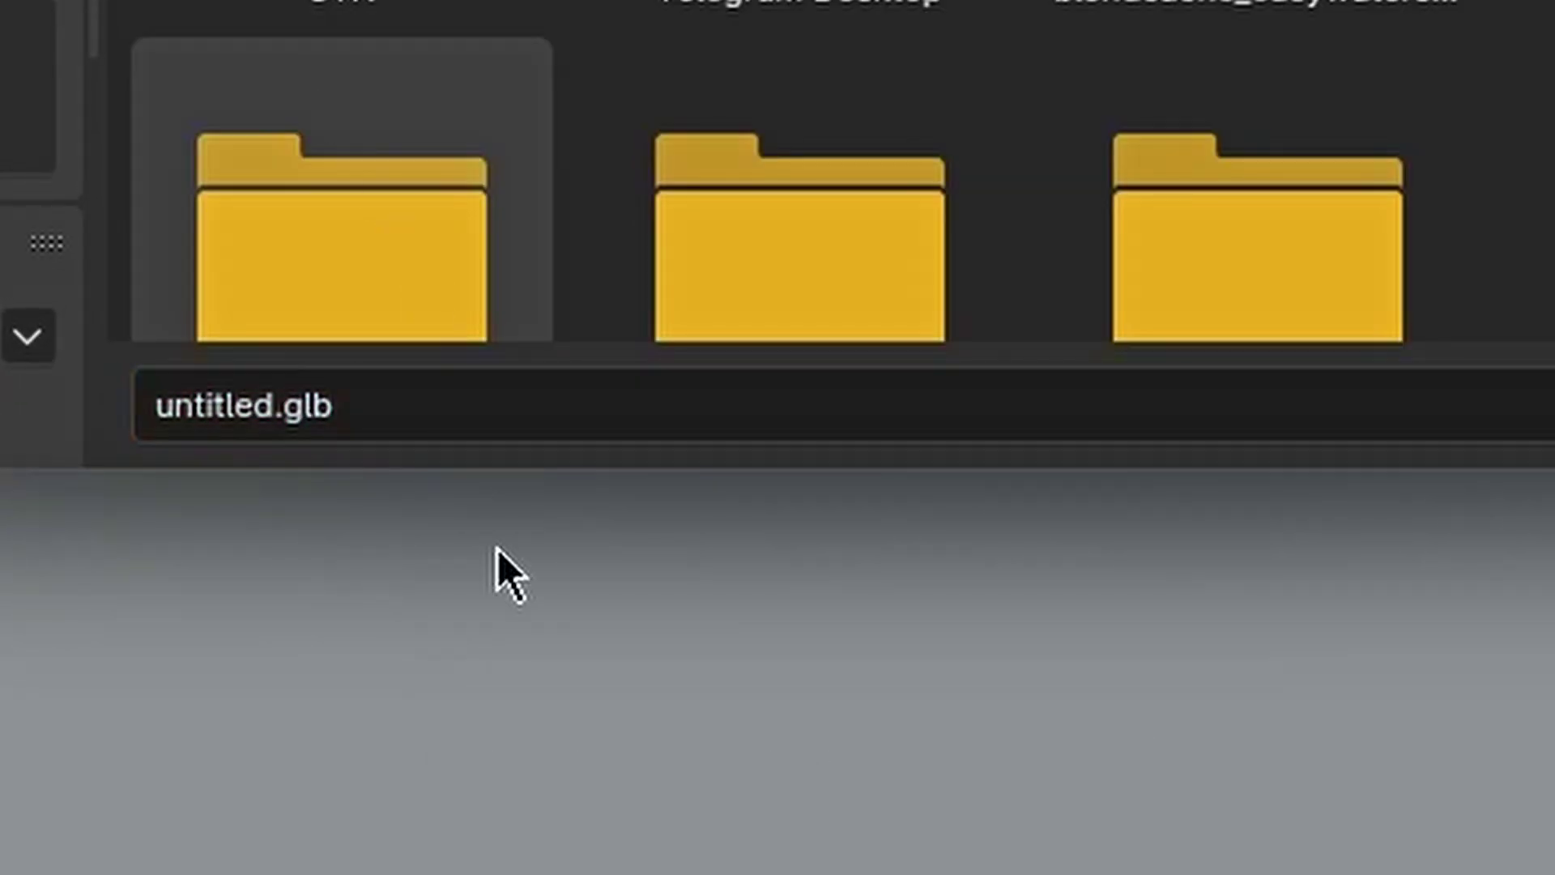
left_click(472, 387)
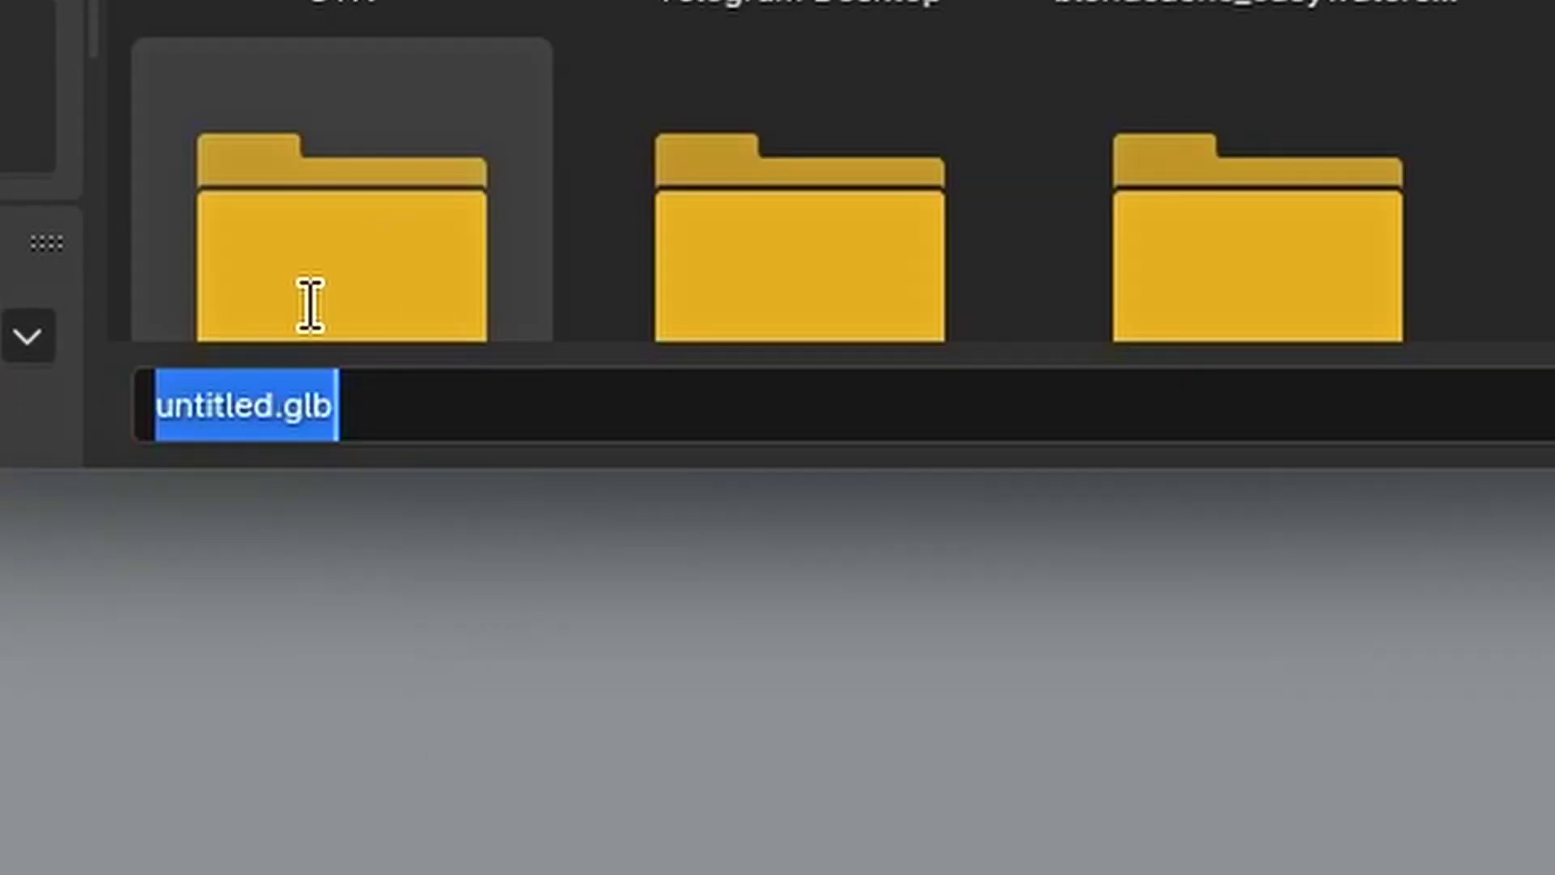
type("pla")
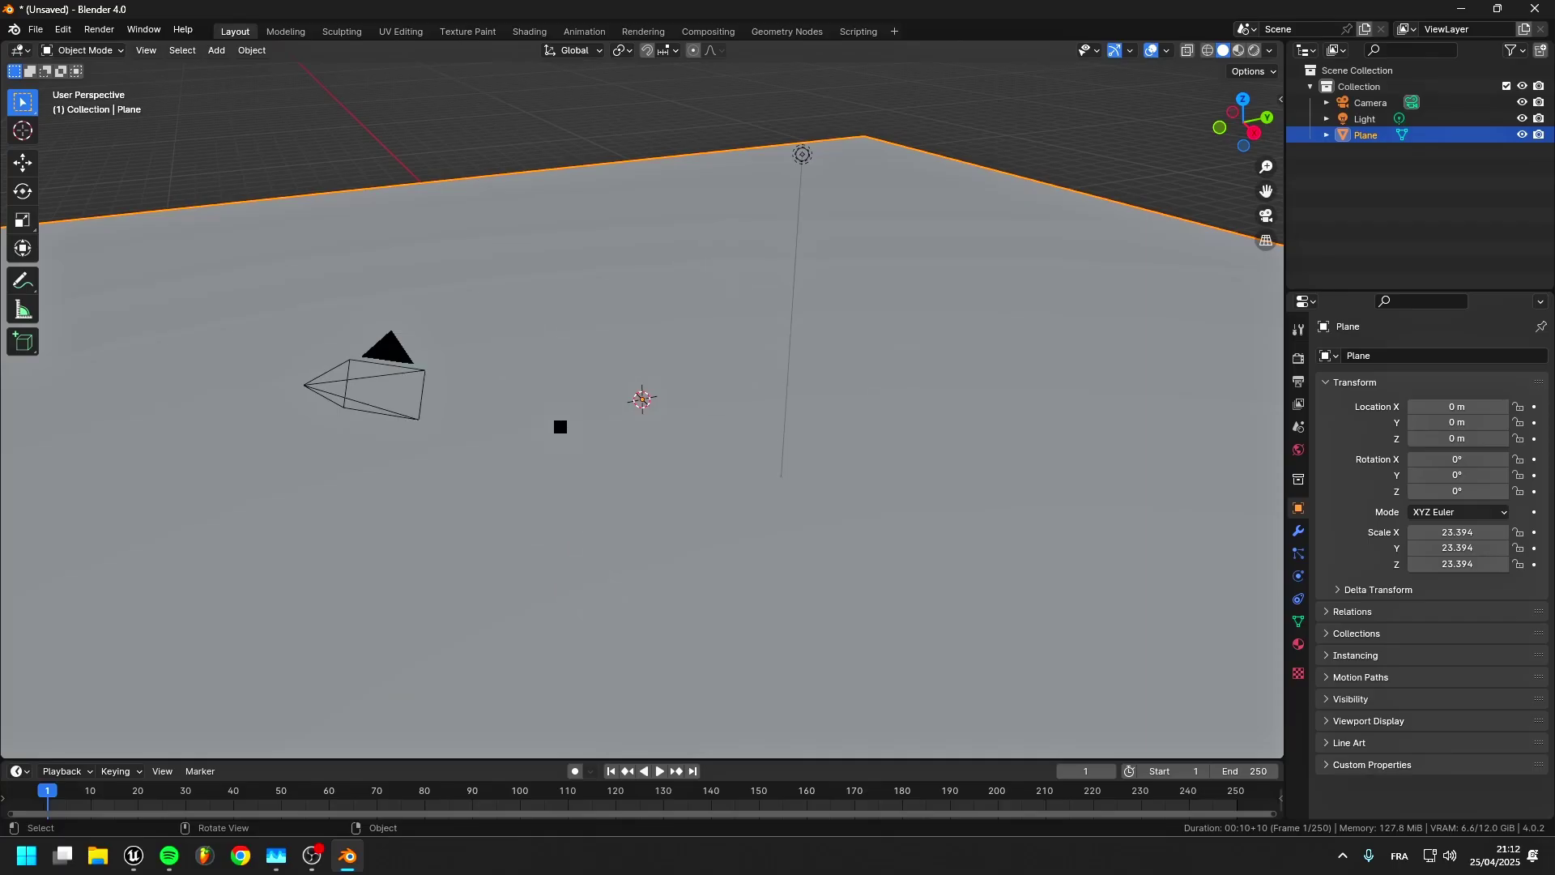
Close Blender without saving the scene and switch to the Unreal Editor with the ThirdPersonMap level.
left_click(1534, 8)
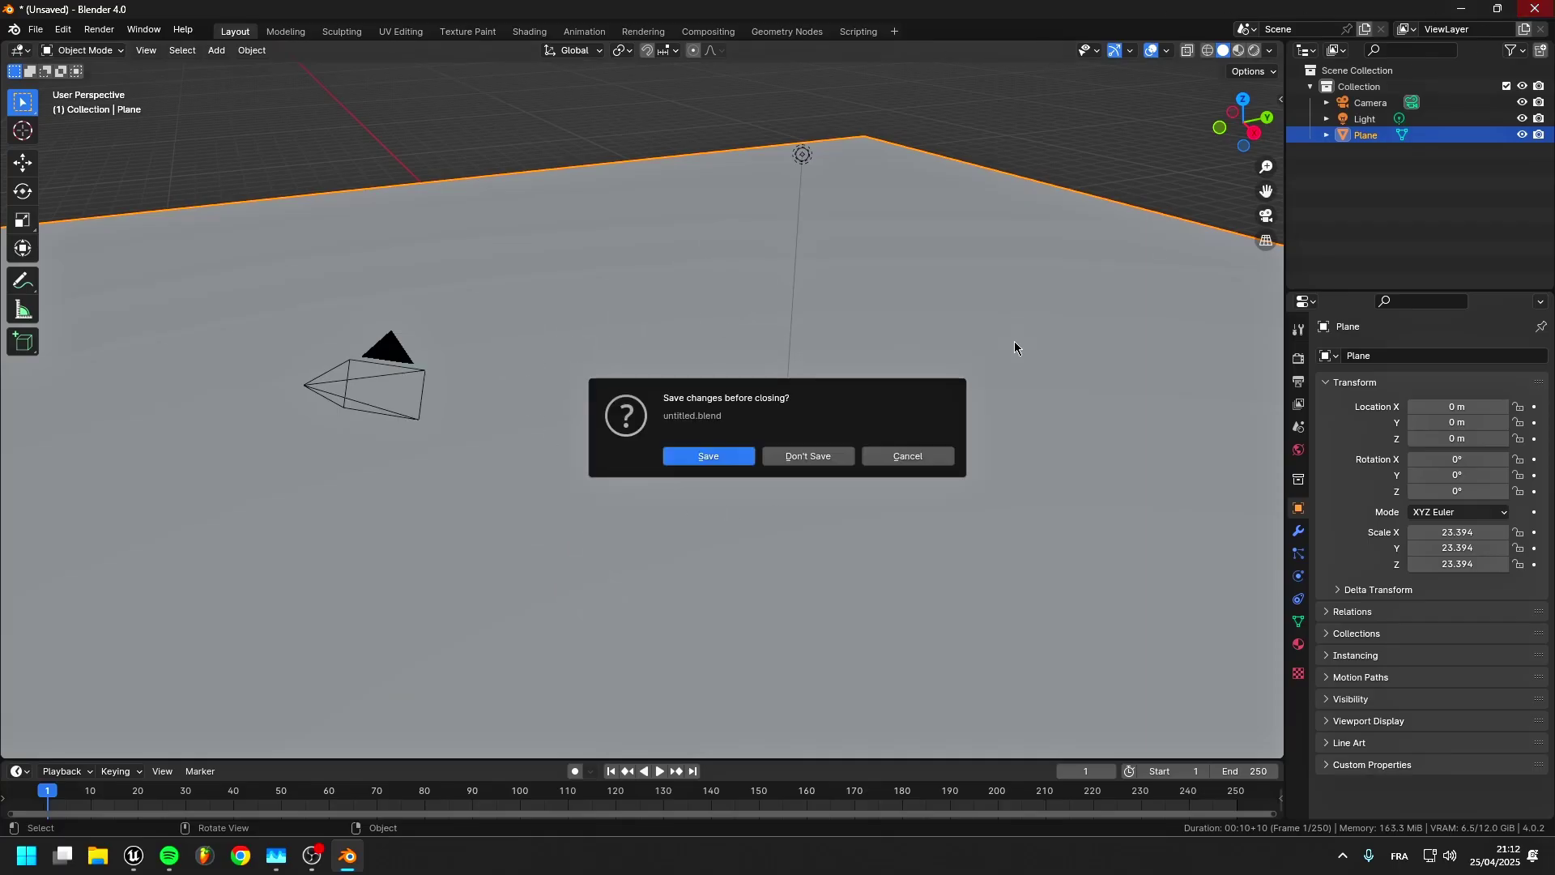
left_click(800, 452)
scroll(727, 444, "up", 5)
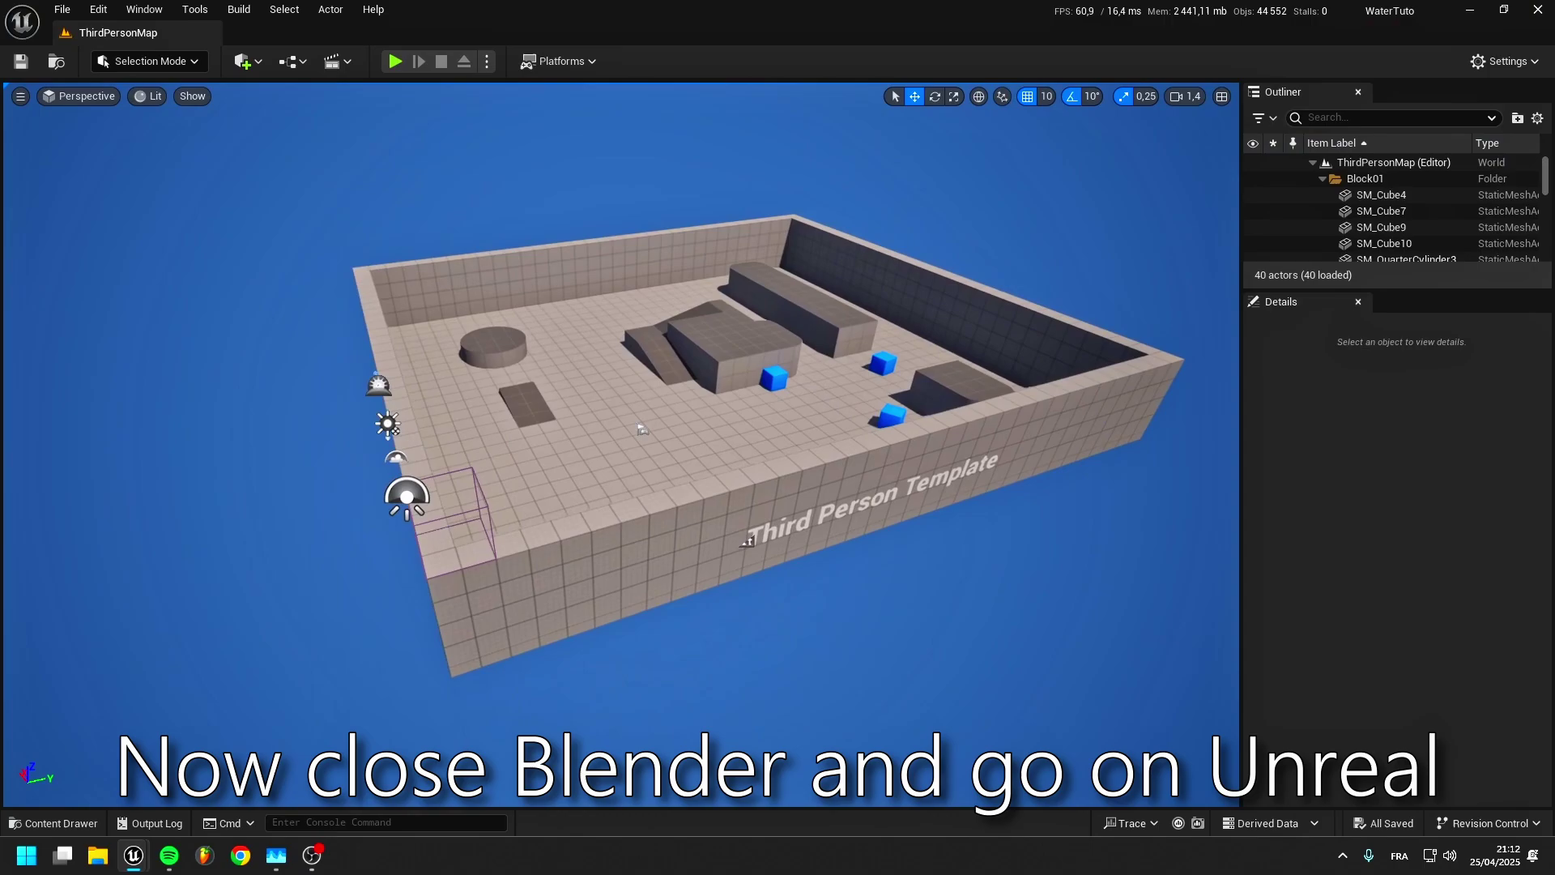
Create a folder named Water in the project's Content folder and open it.
left_click(52, 823)
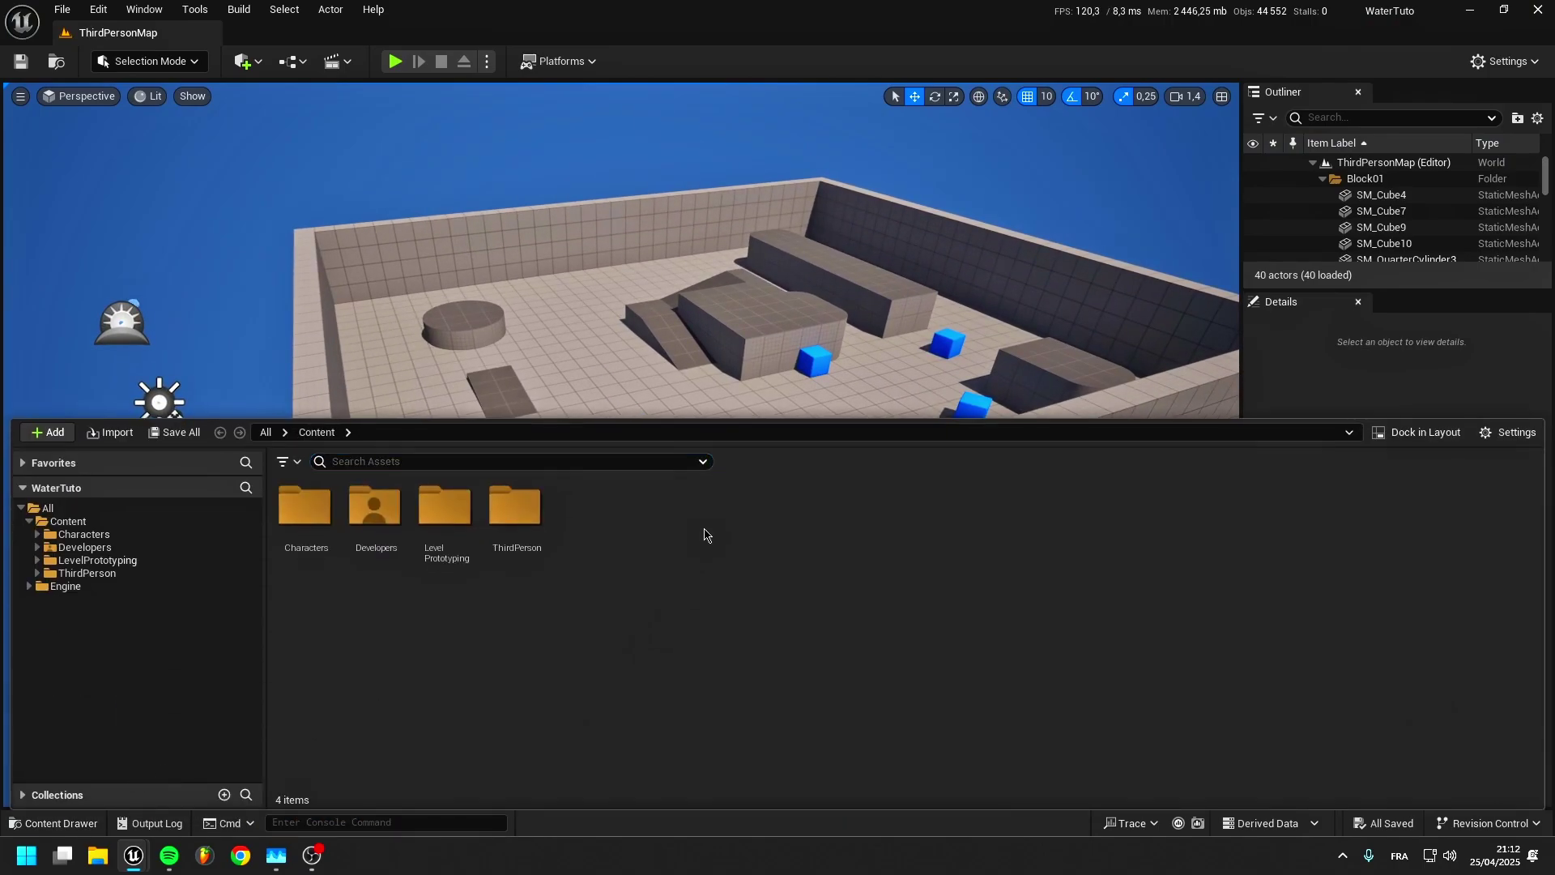
right_click(703, 534)
left_click(749, 312)
type("wa")
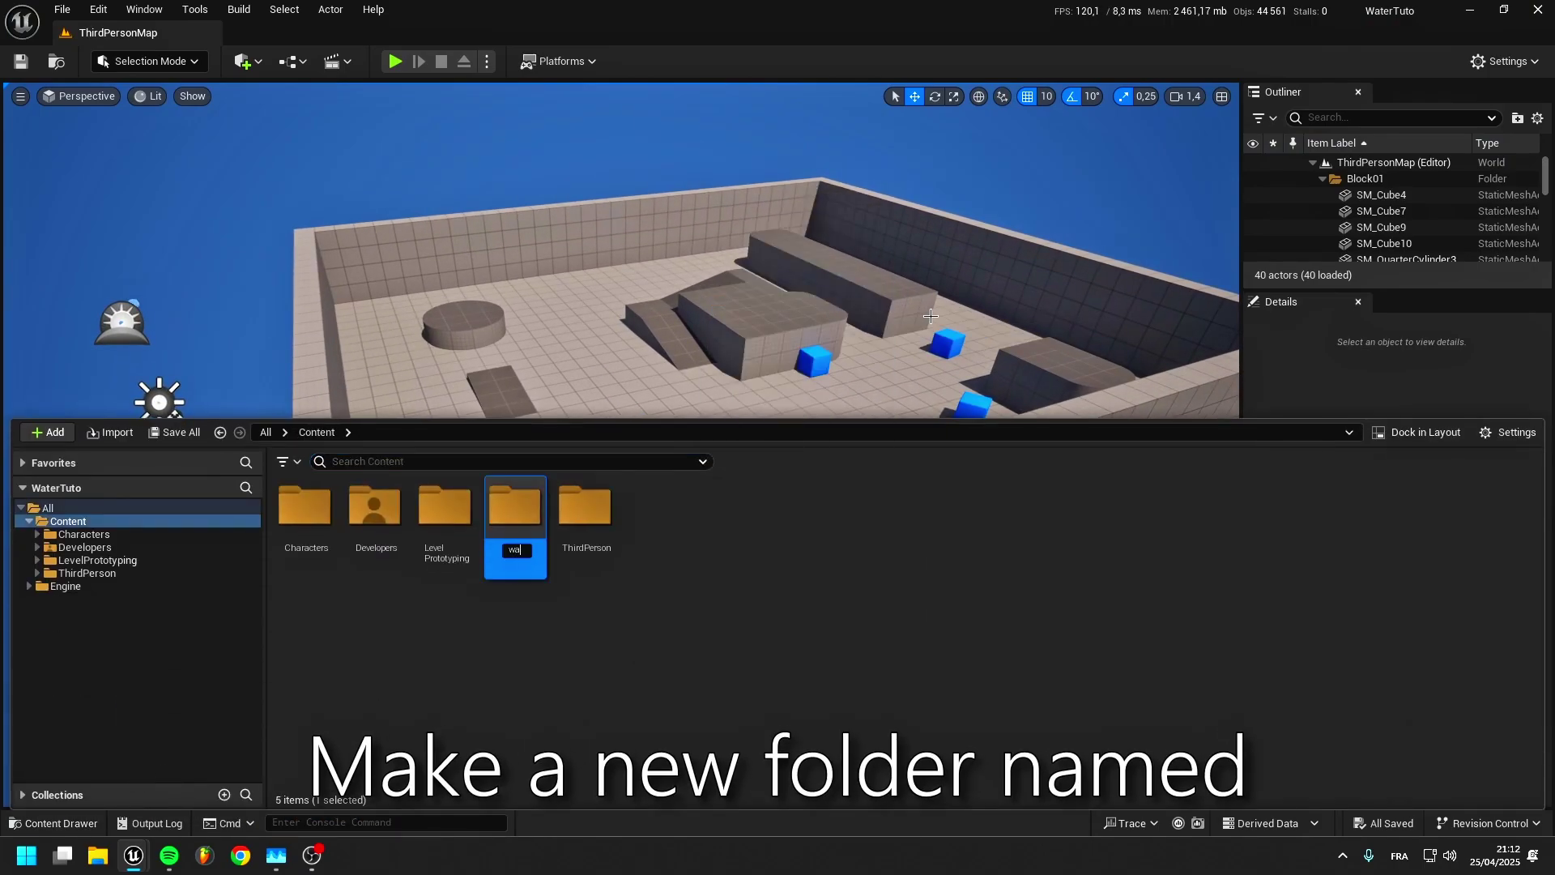
type("ter")
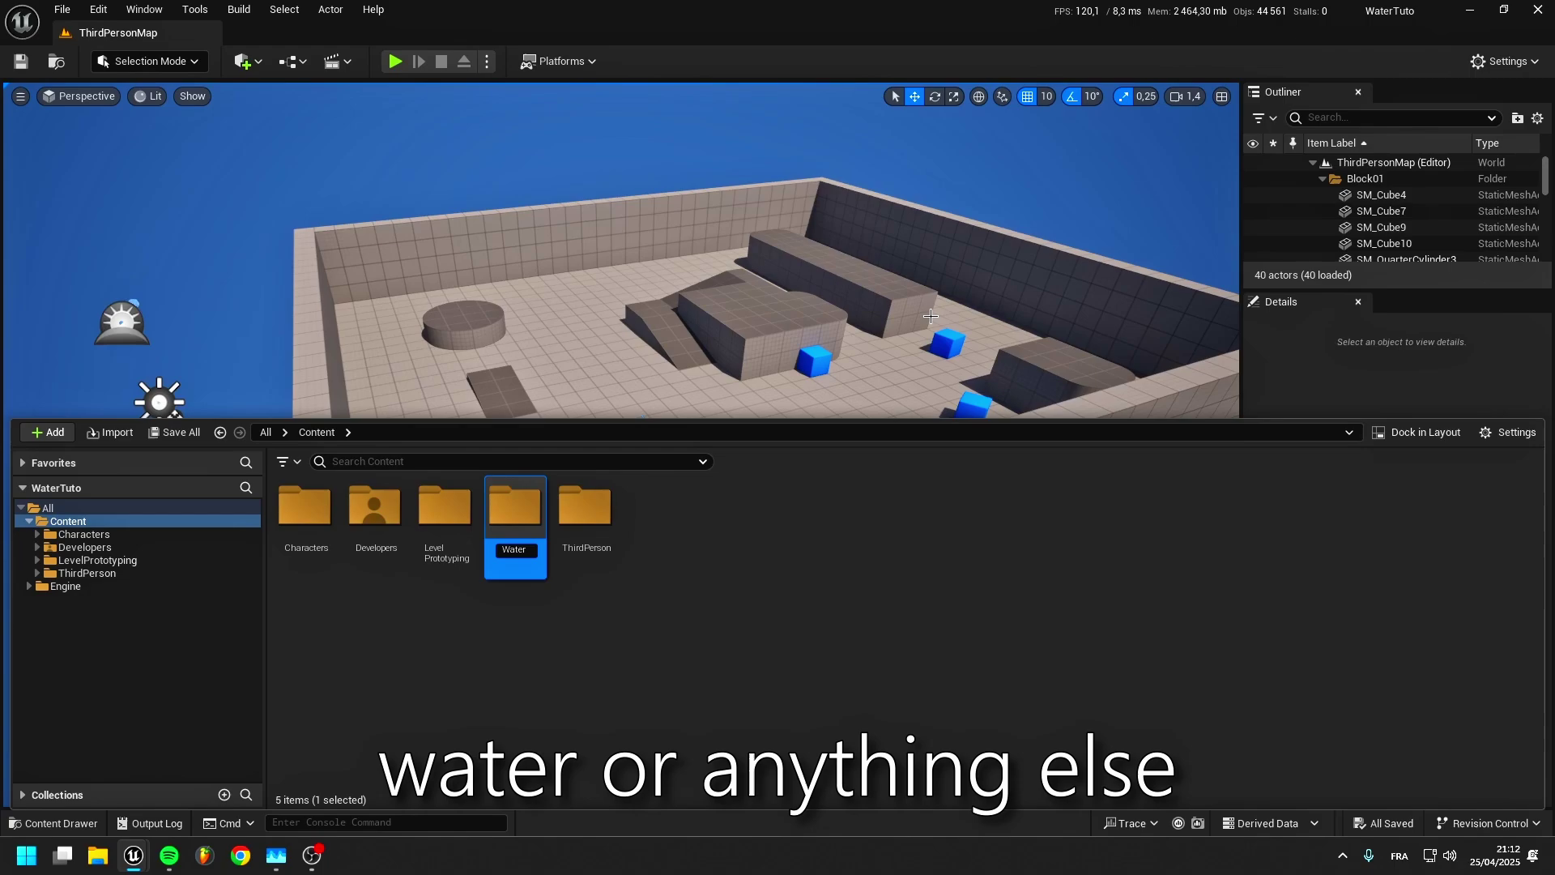
double_click(605, 544)
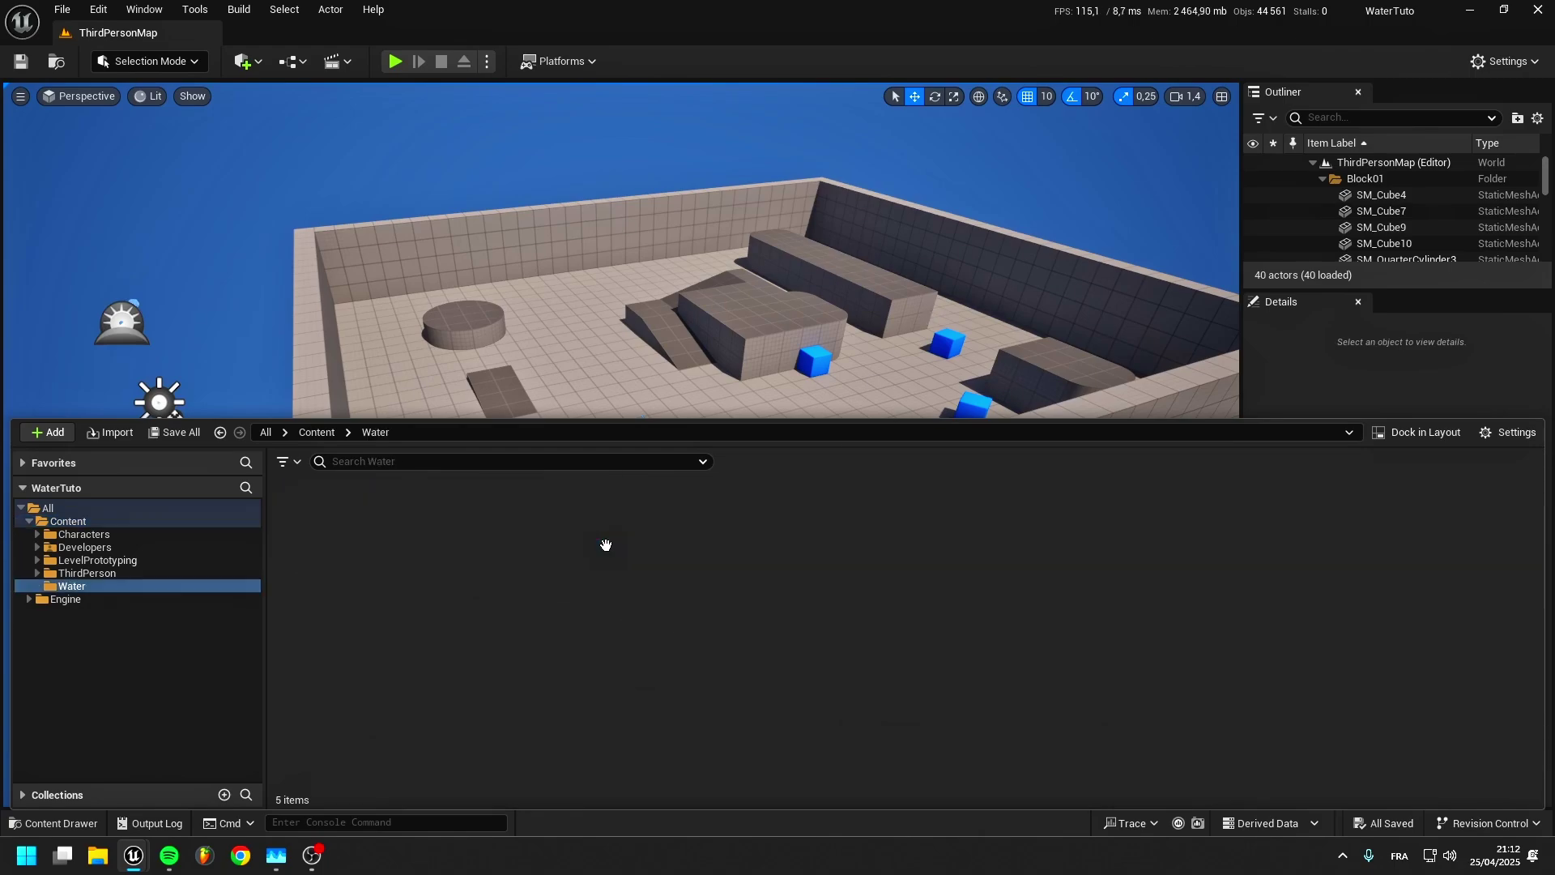
Import planesubwater.glb into the Water folder with the default import settings.
left_click(111, 431)
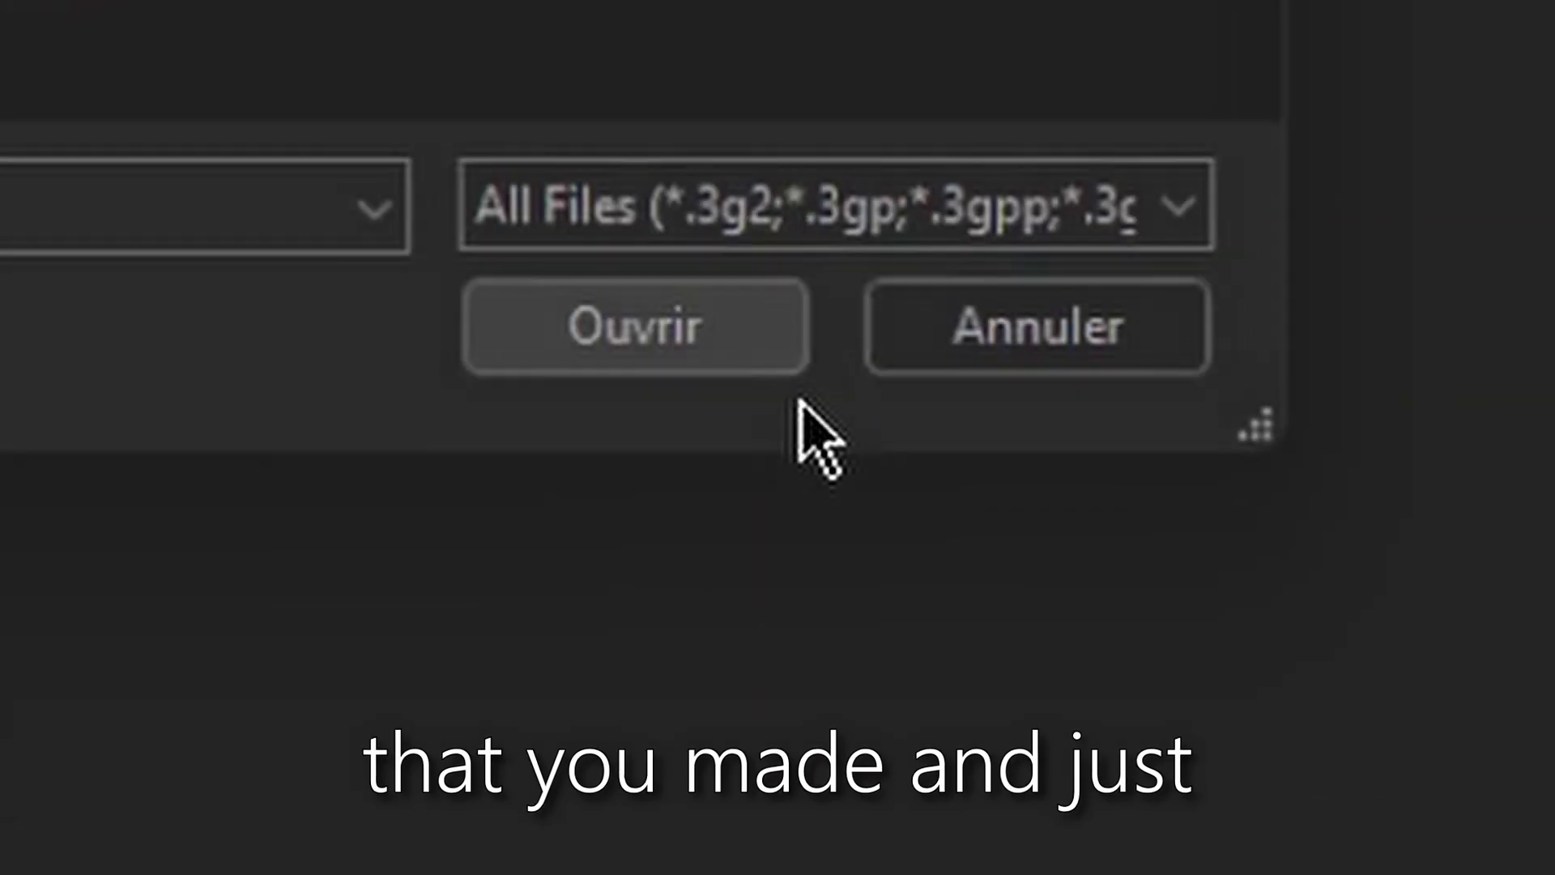
left_click(778, 360)
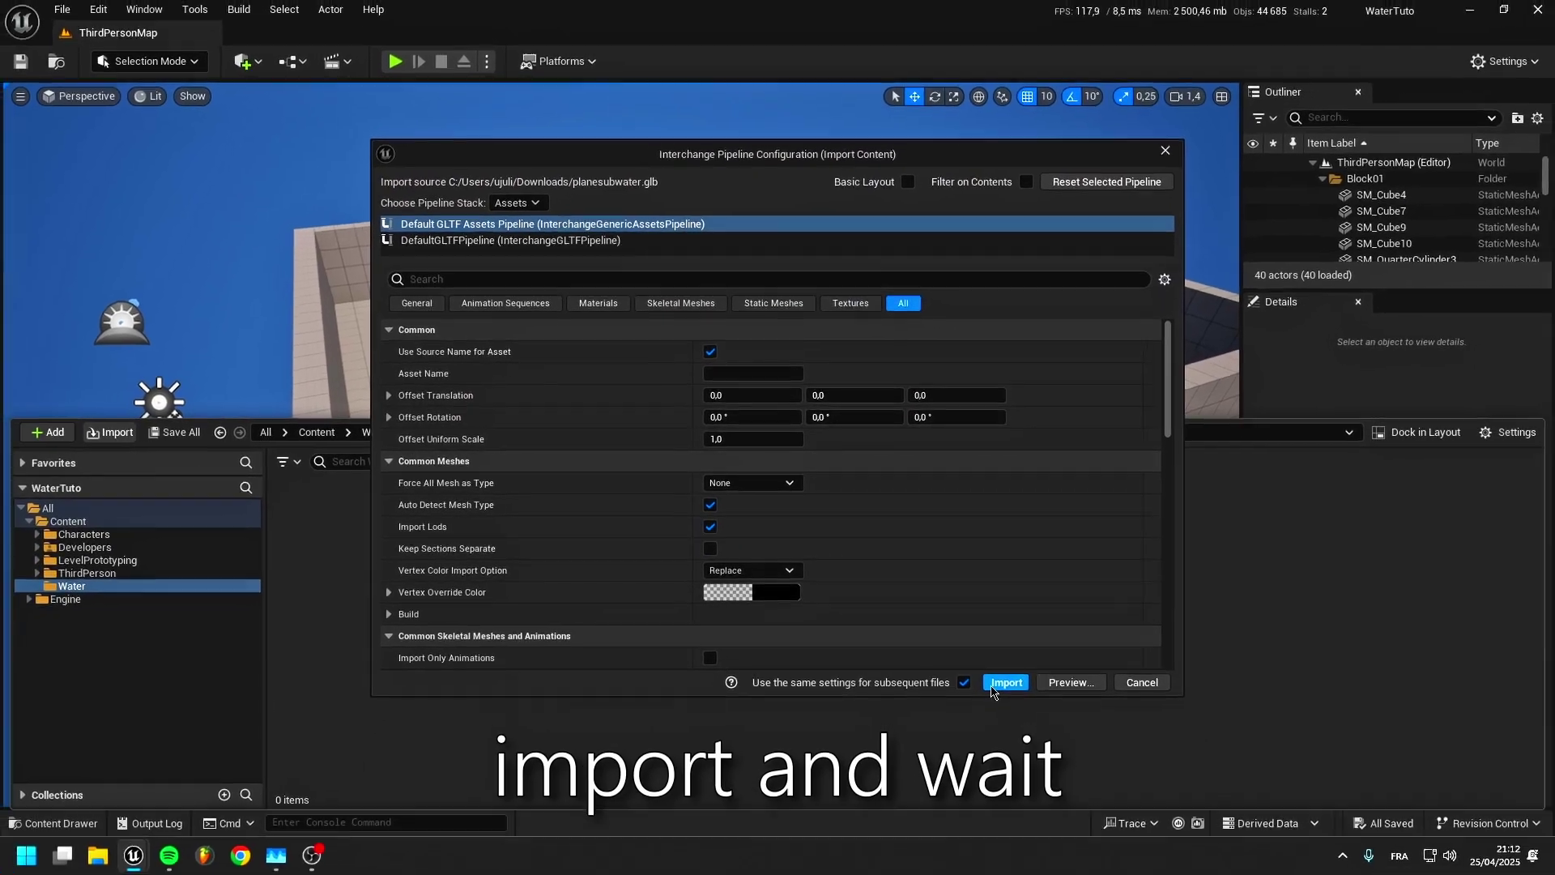
left_click(992, 686)
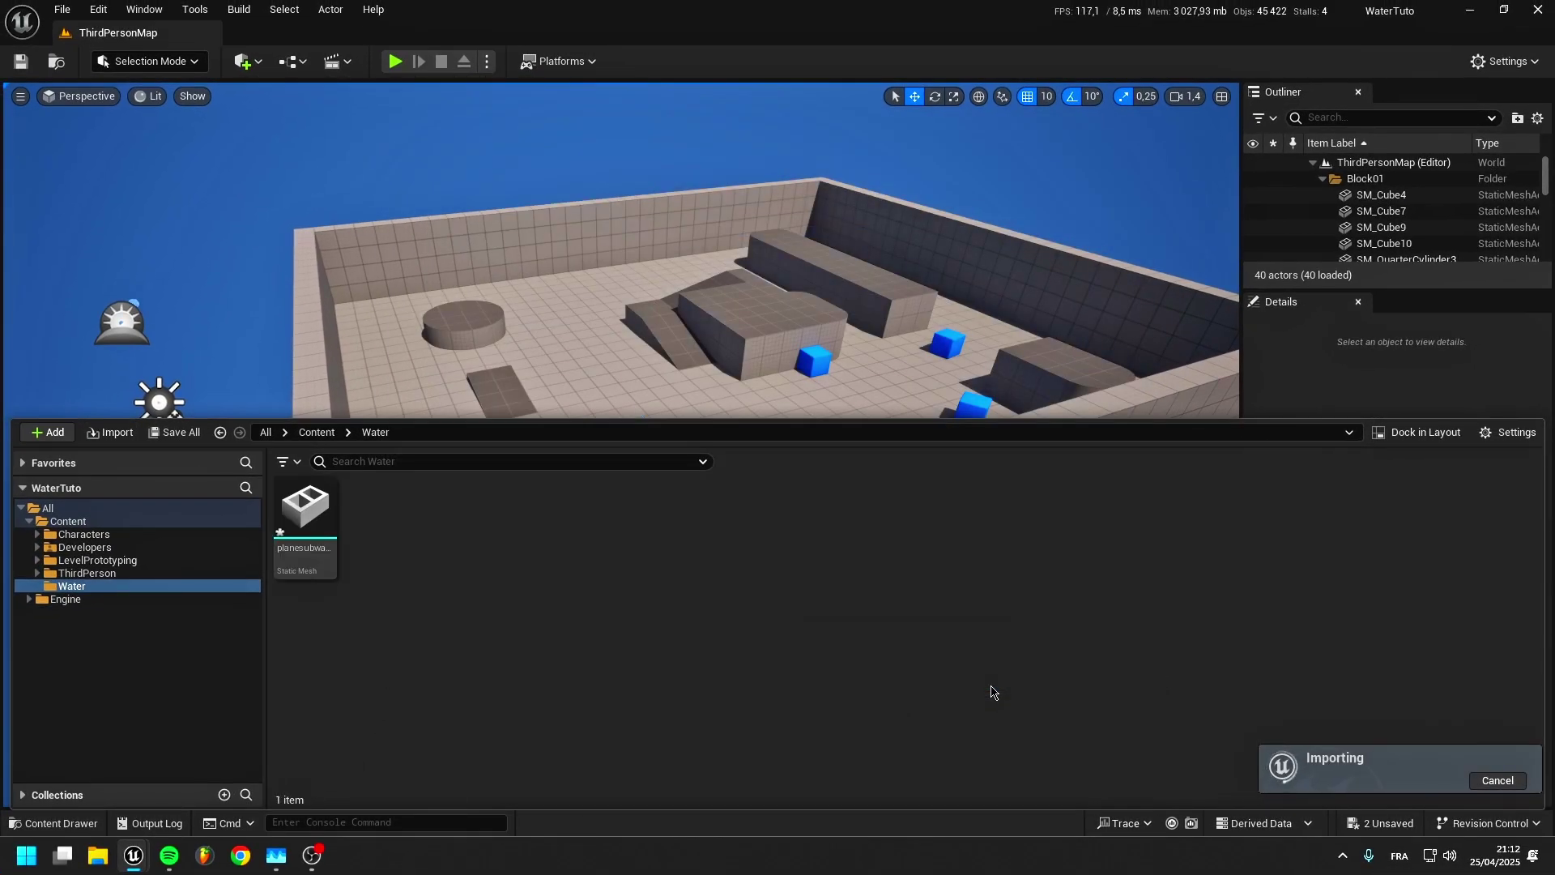
Place the planesubwater mesh in the level, and add the MOTW_196_Trampled_Soil_8k_Normal texture and the grayscale height map to the Water folder.
left_click_drag(305, 510, 776, 479)
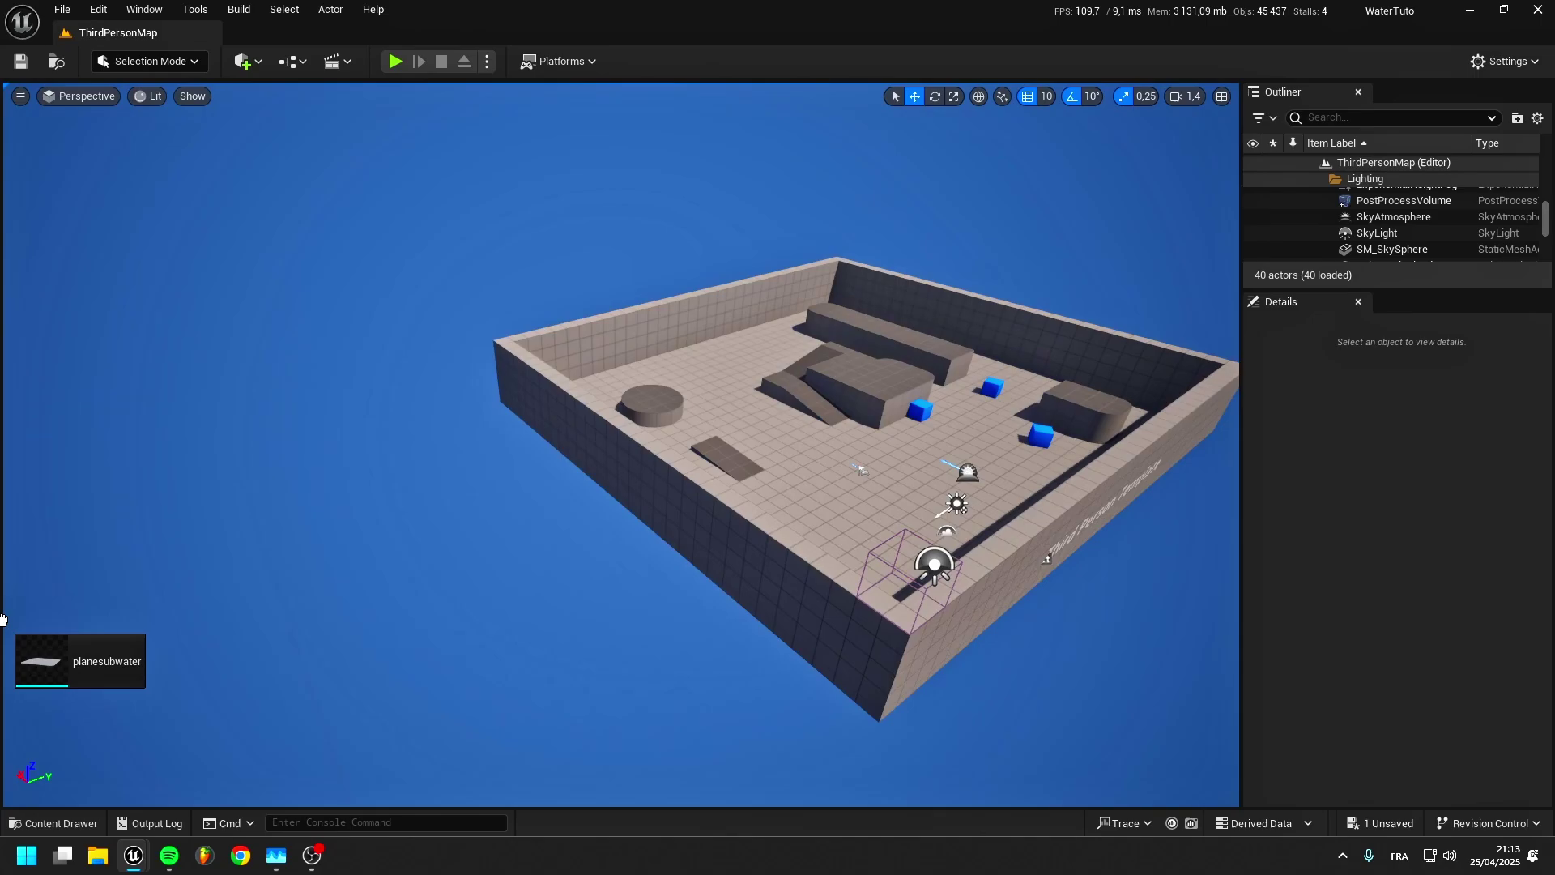
left_click_drag(761, 418, 872, 369)
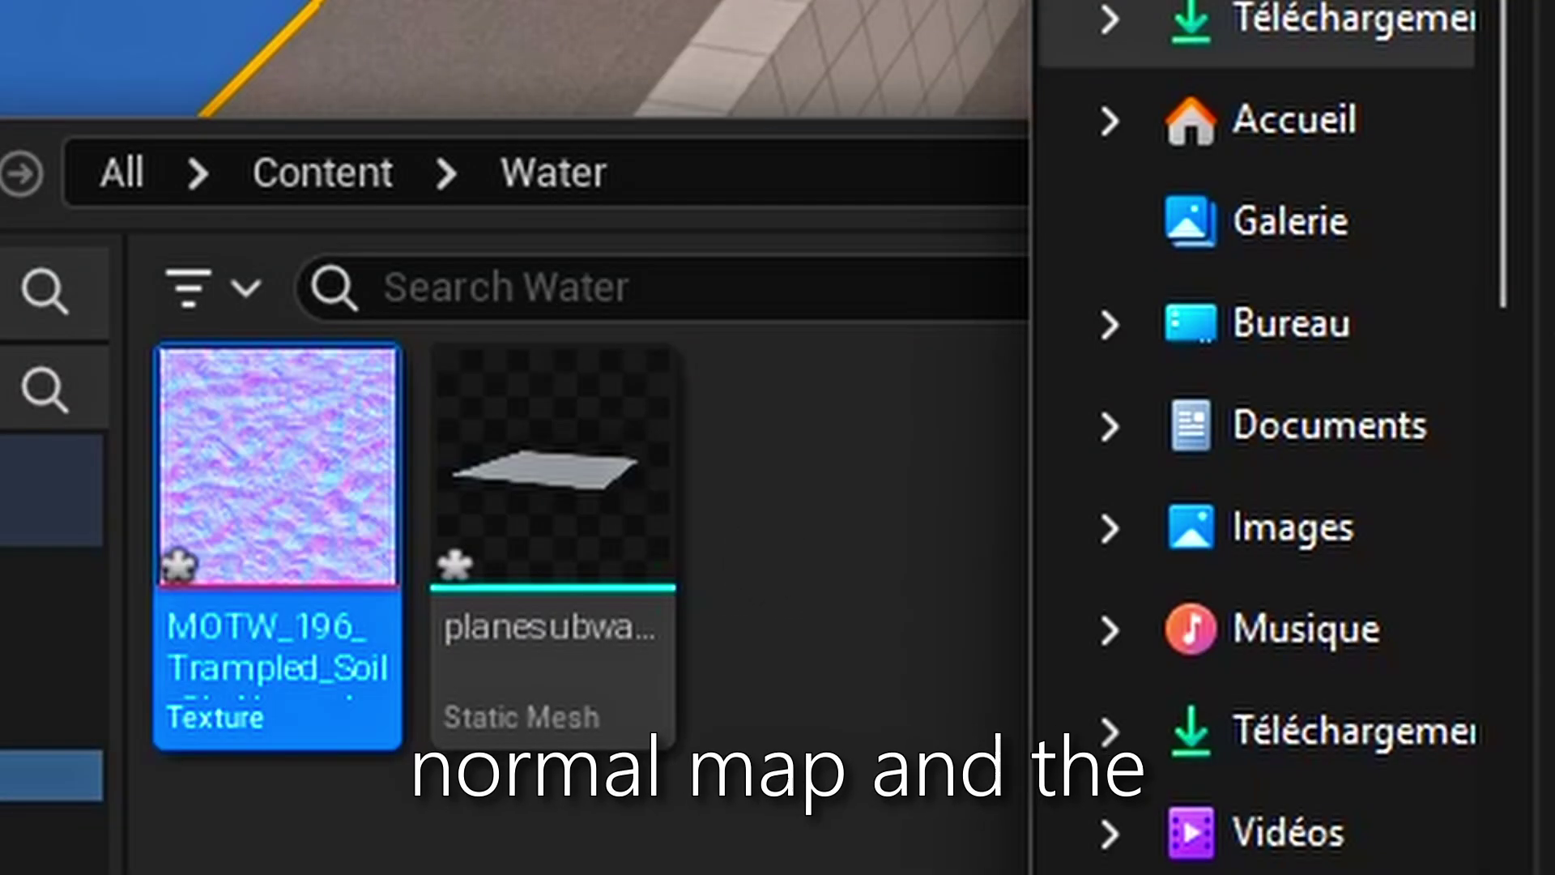
left_click(982, 513)
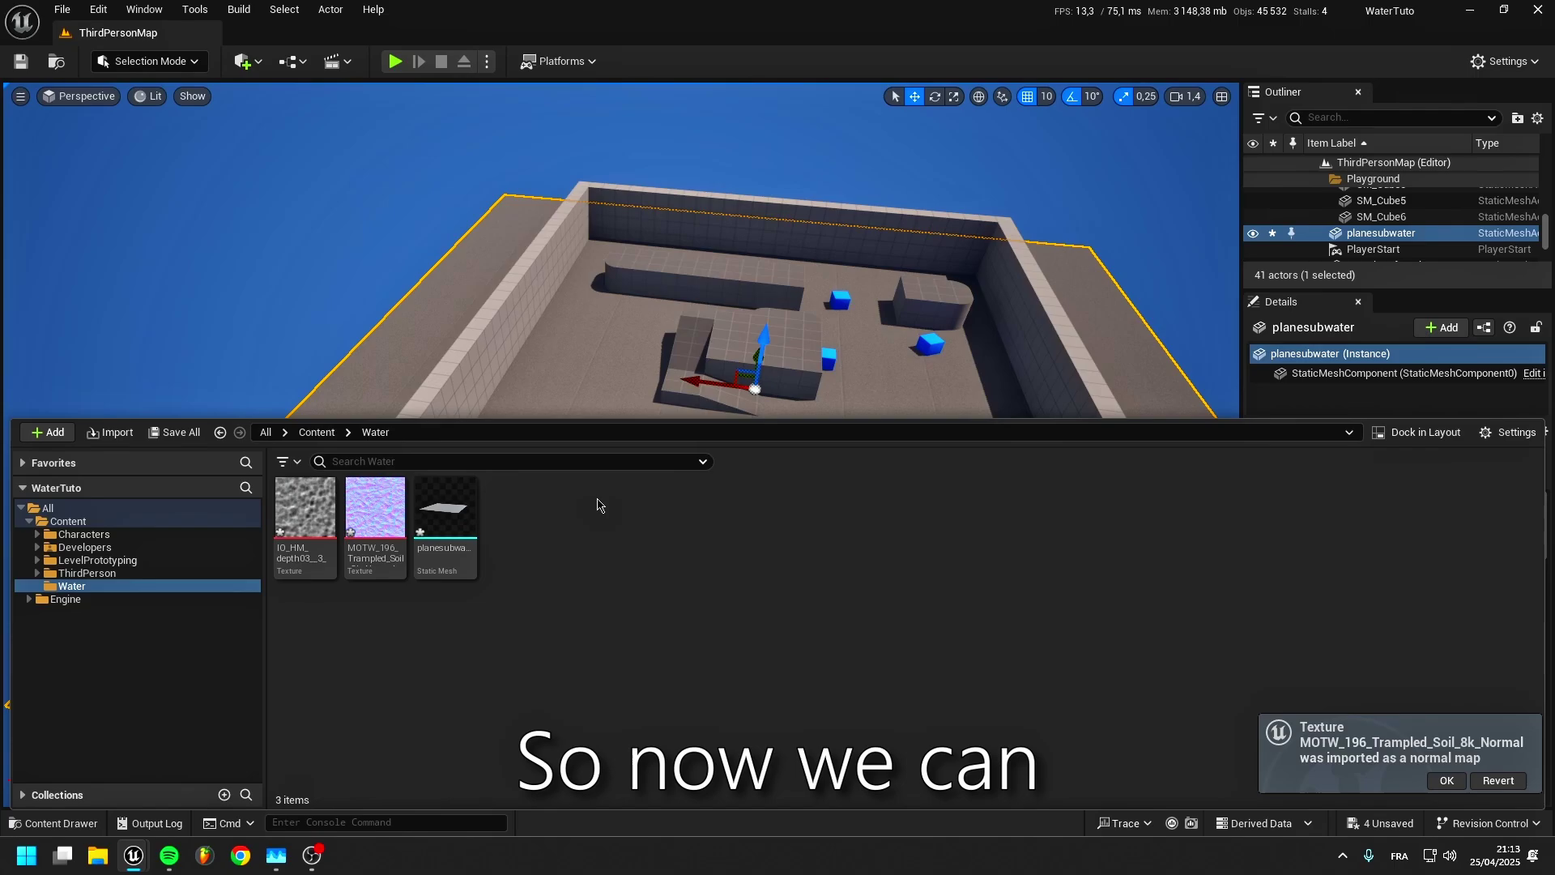
Create a material named WaterMat in the Water folder and open its graph.
right_click(1427, 445)
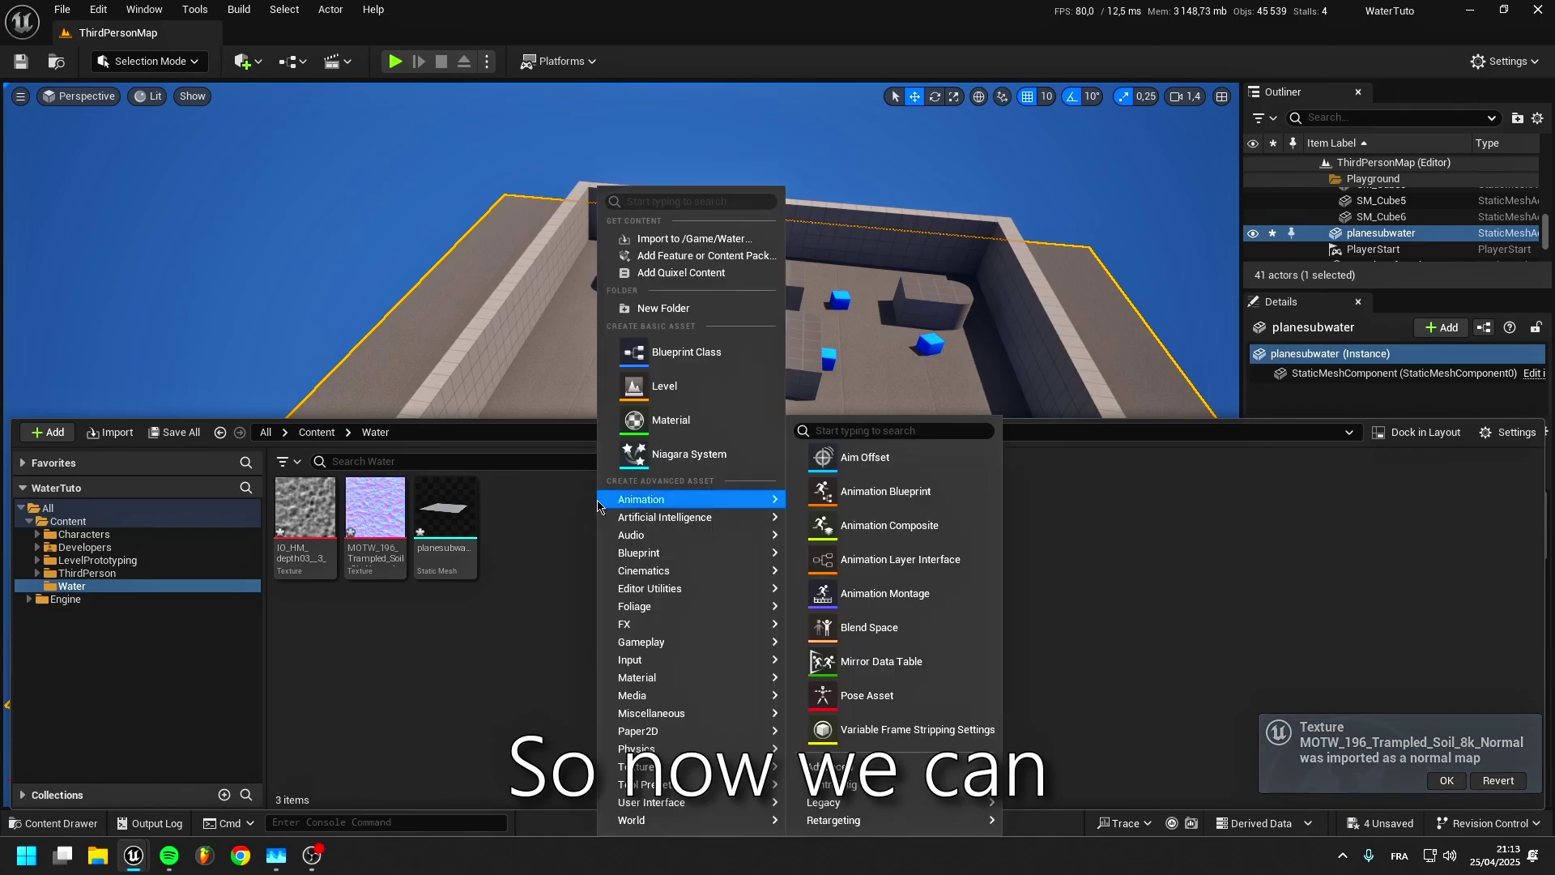
left_click(671, 420)
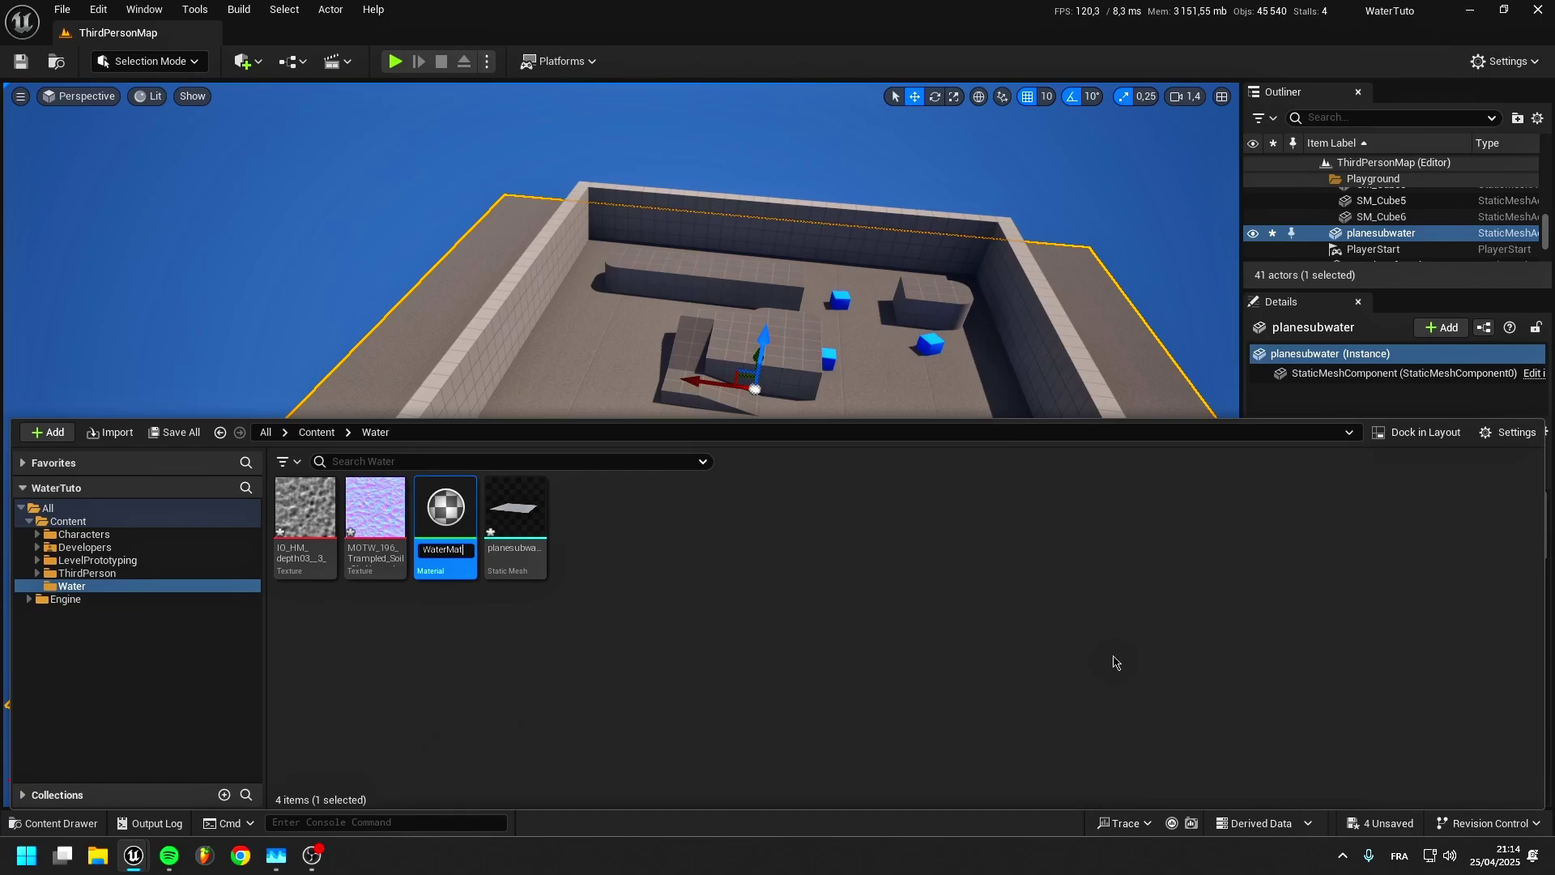
key("Return")
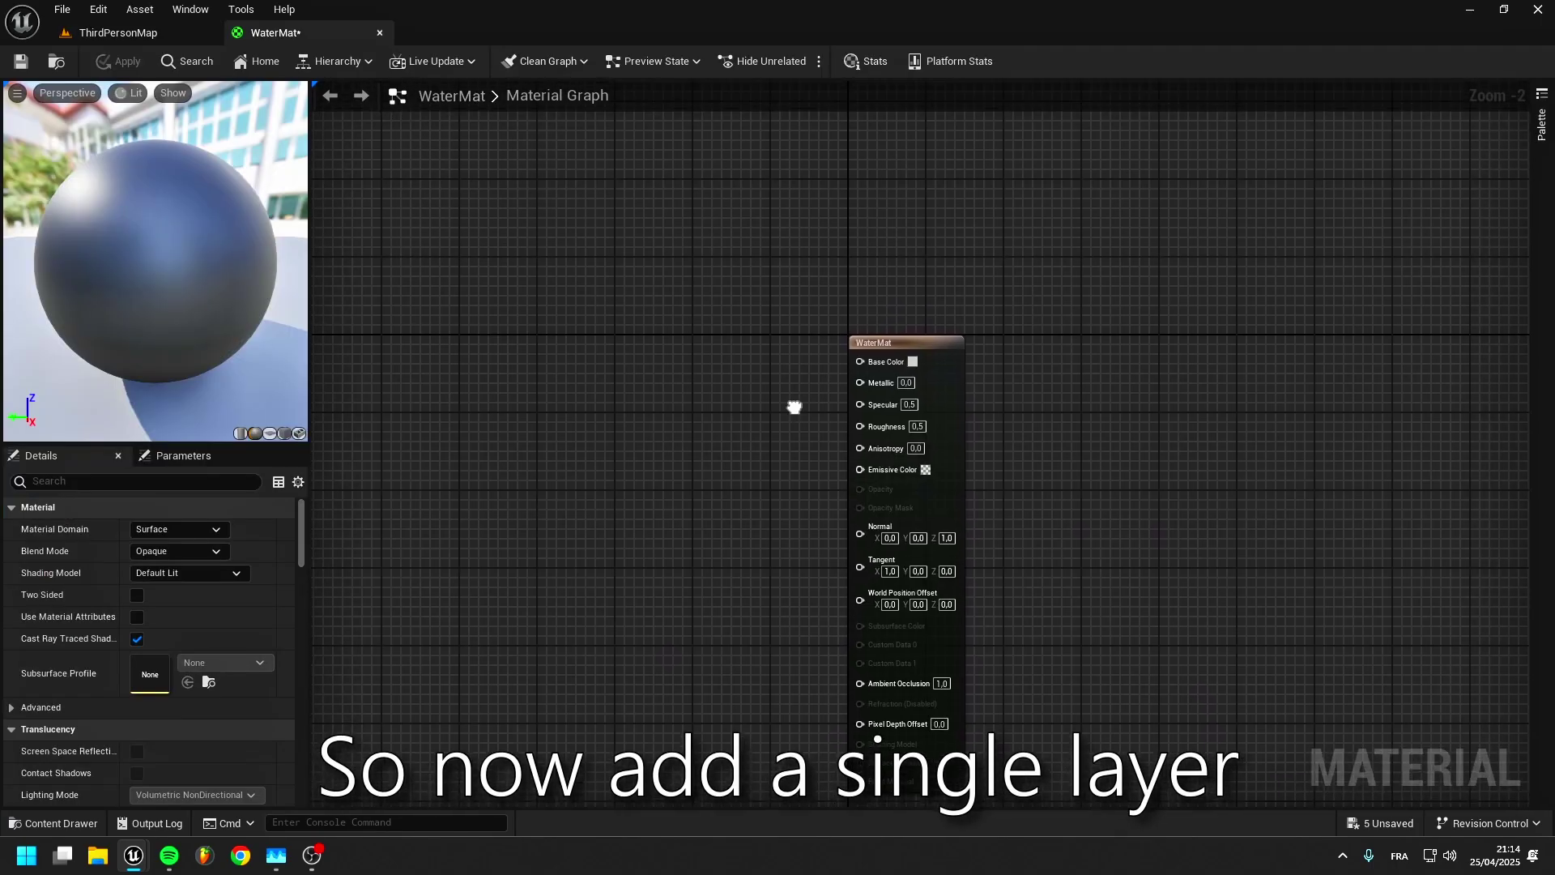
Add a SingleLayerWaterMaterialOutput node to the WaterMat graph above the main material node.
scroll(910, 348, "up", 2)
right_click(835, 387)
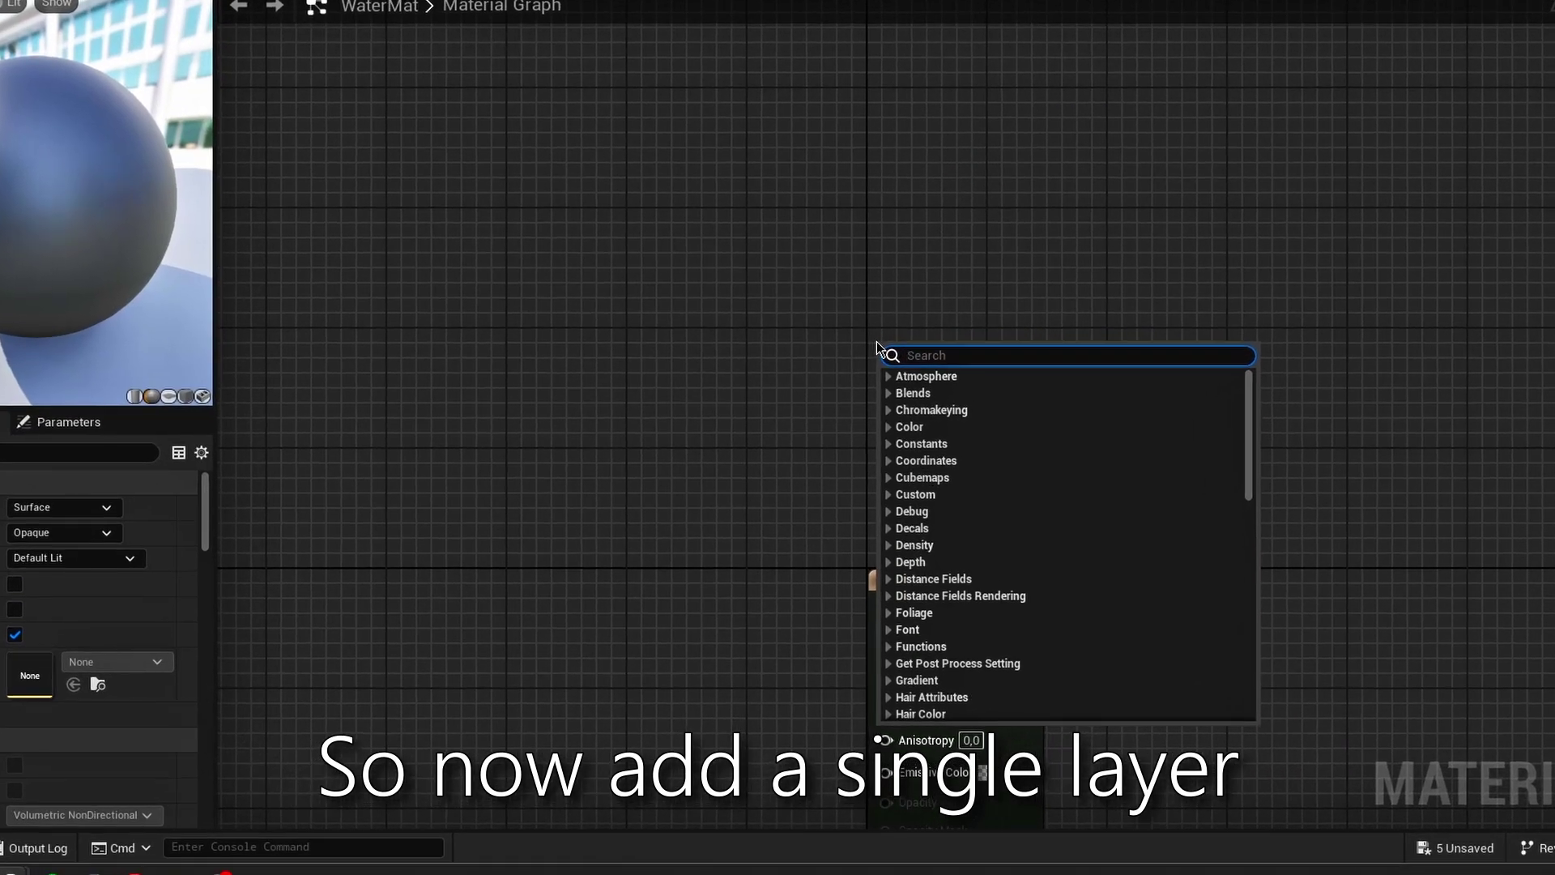
type("sing")
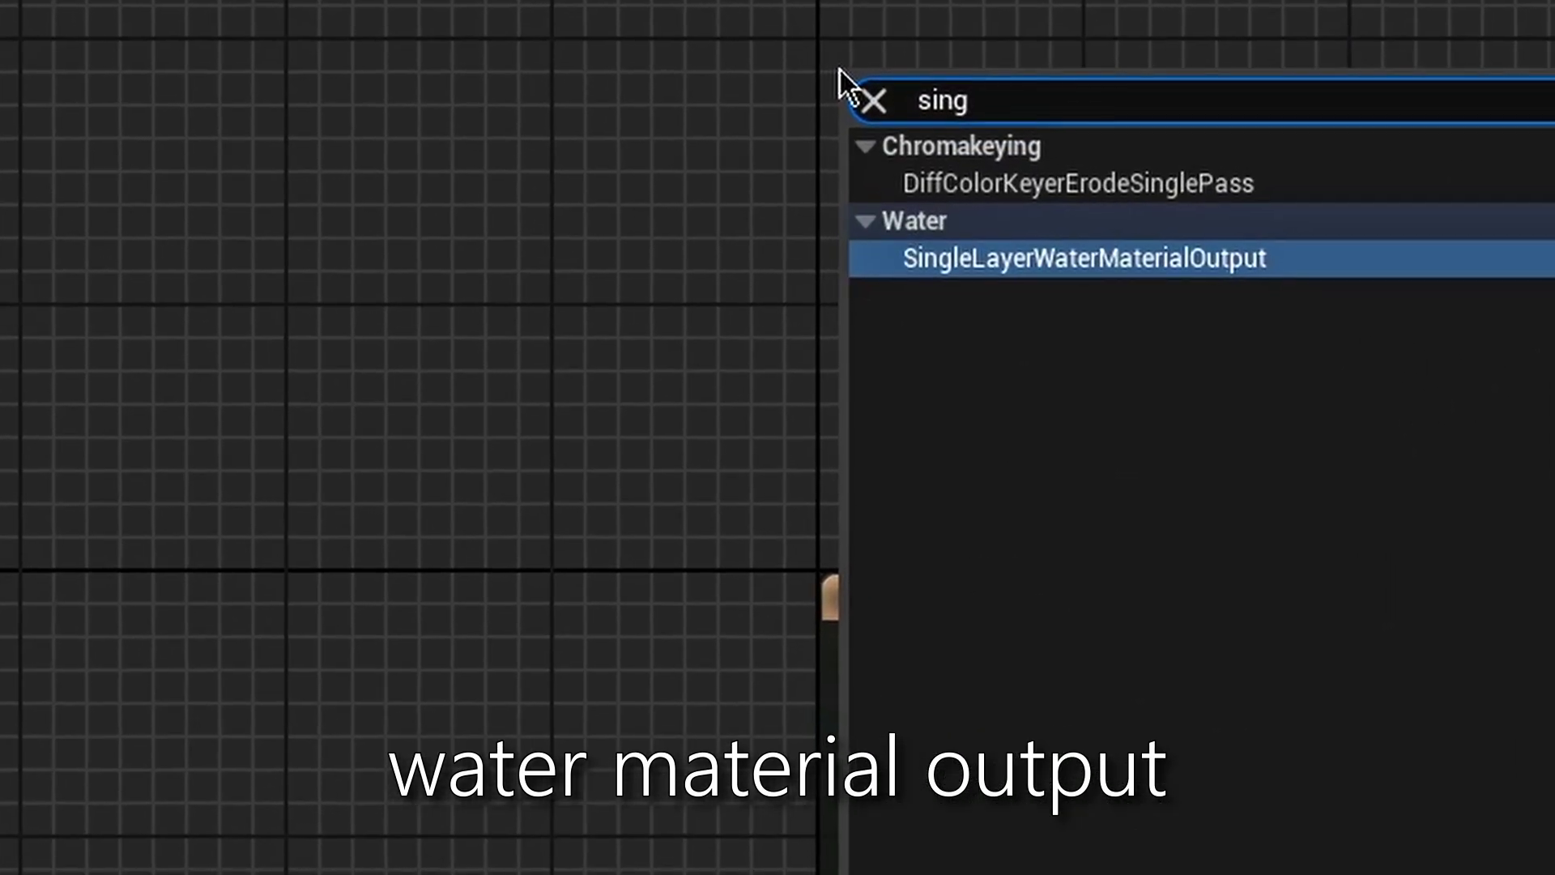
key("Return")
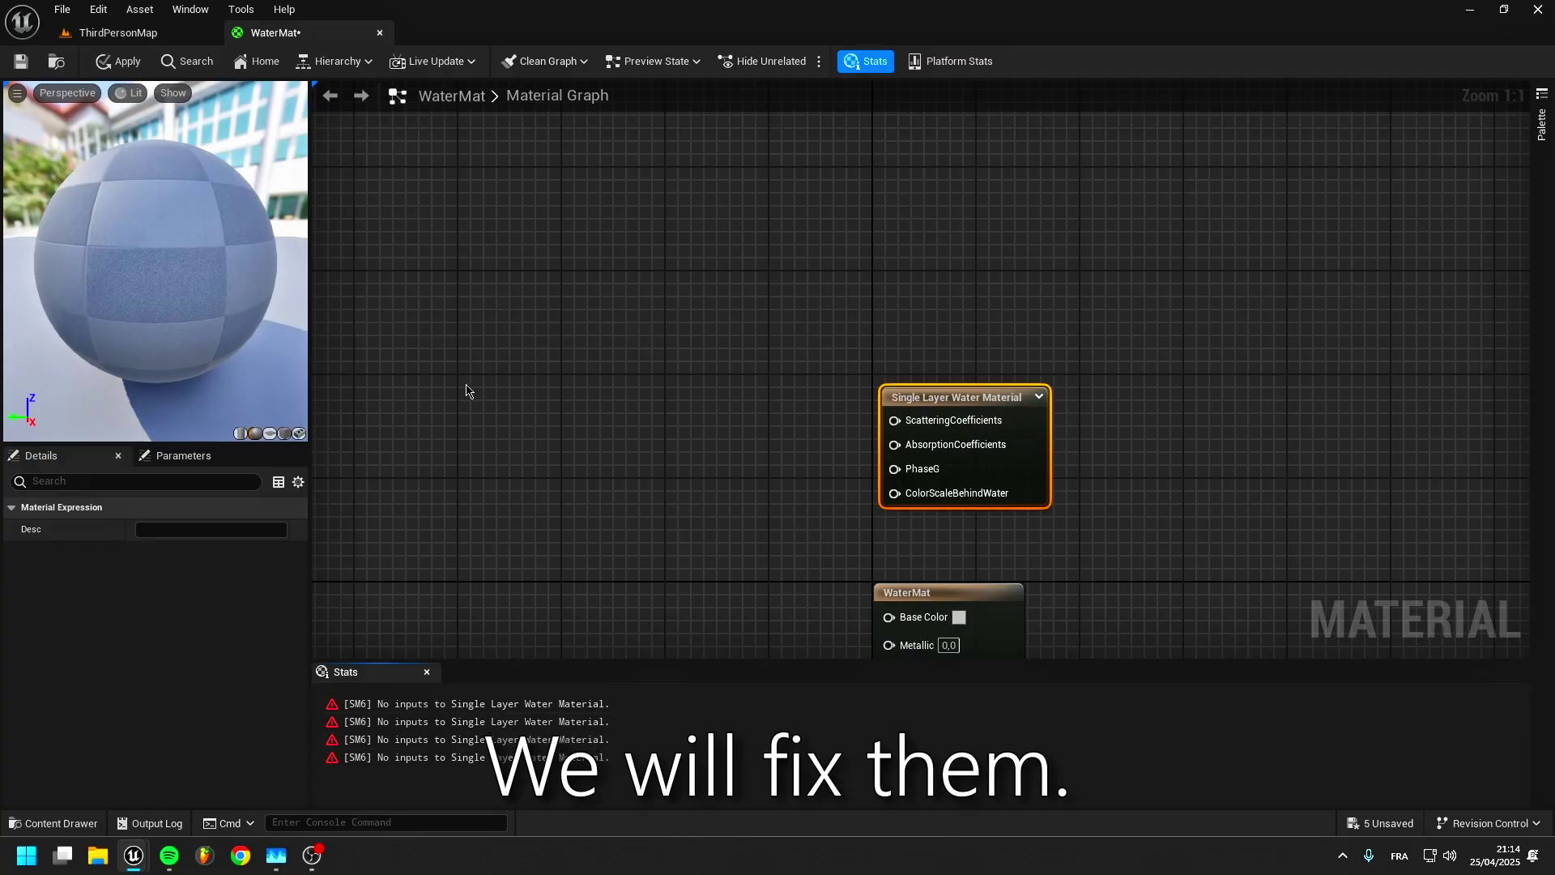
Add a Constant4Vector node and place it well to the left of the Single Layer Water Material node.
right_click(430, 390)
type("cons")
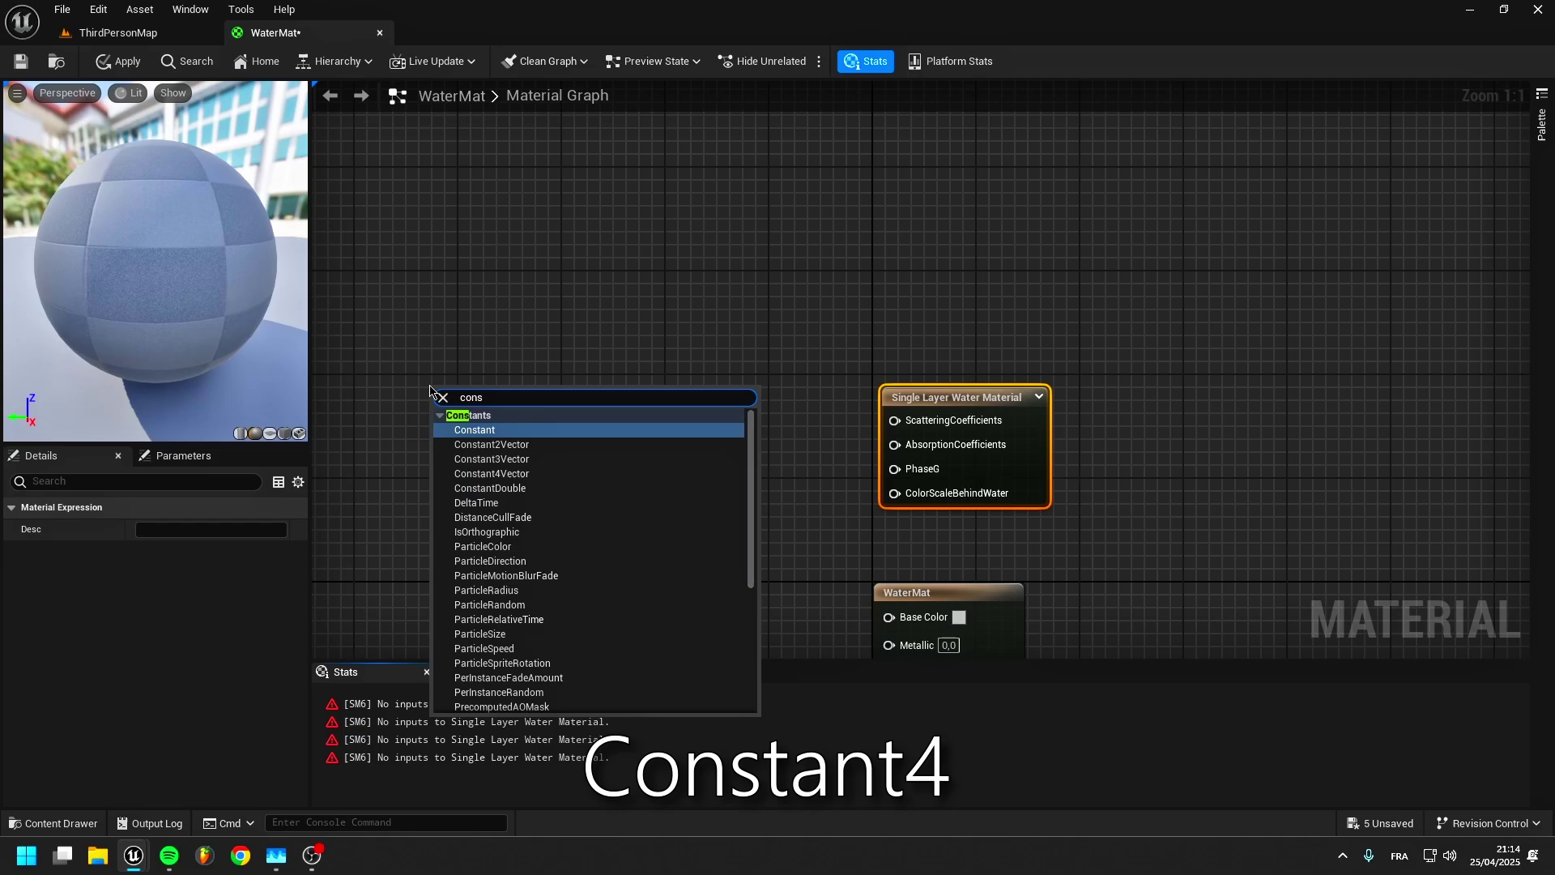
key("Return")
right_click_drag(469, 376, 847, 346)
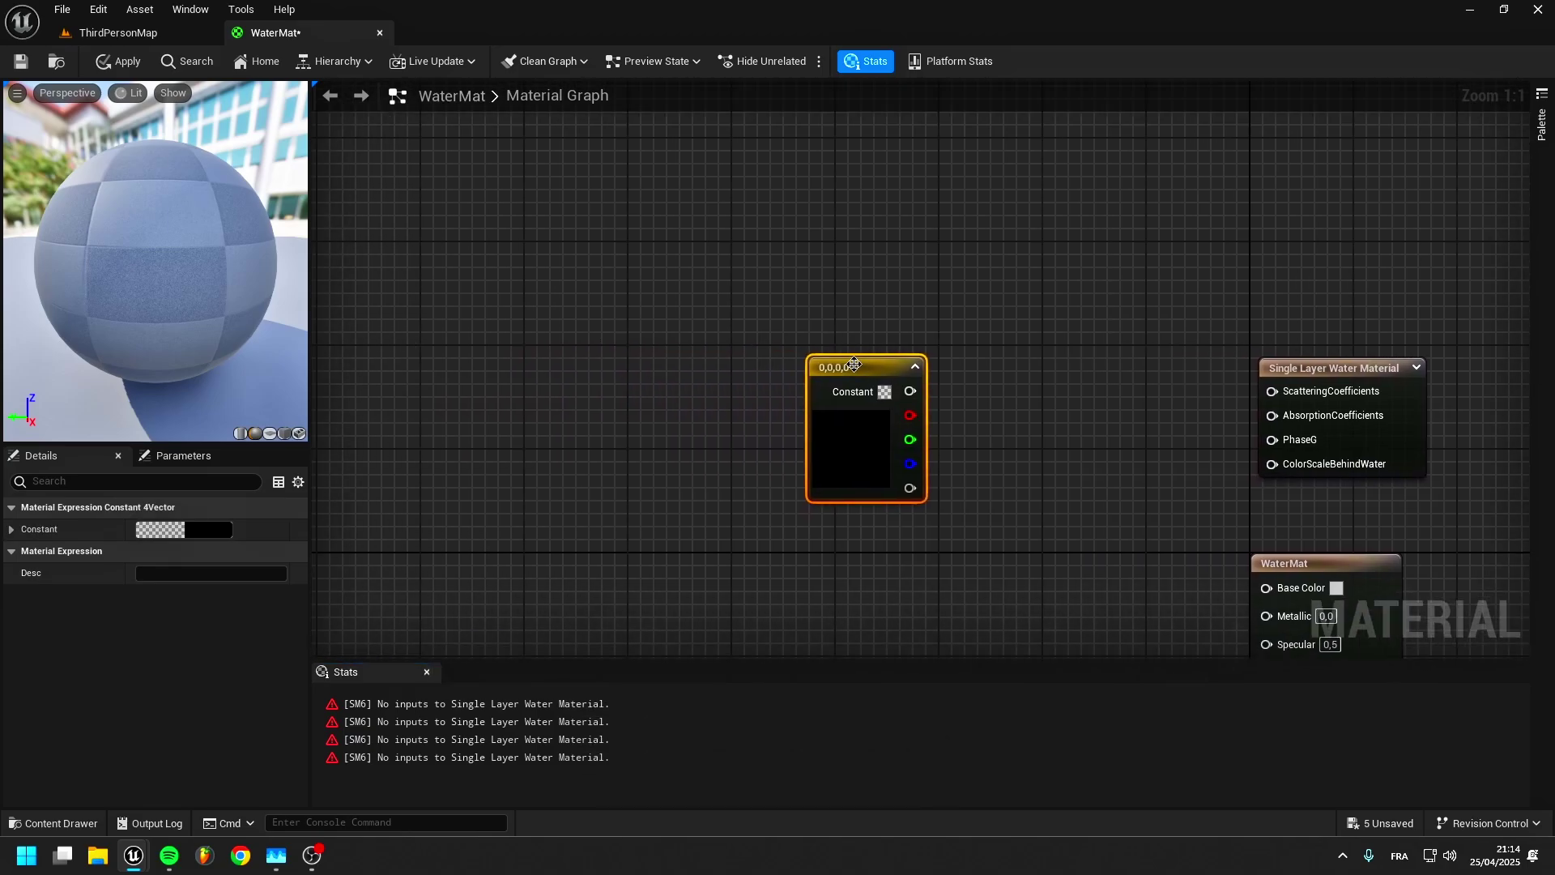
left_click_drag(855, 369, 663, 369)
Convert the Constant4Vector node to a parameter named RefractionColor.
right_click(663, 368)
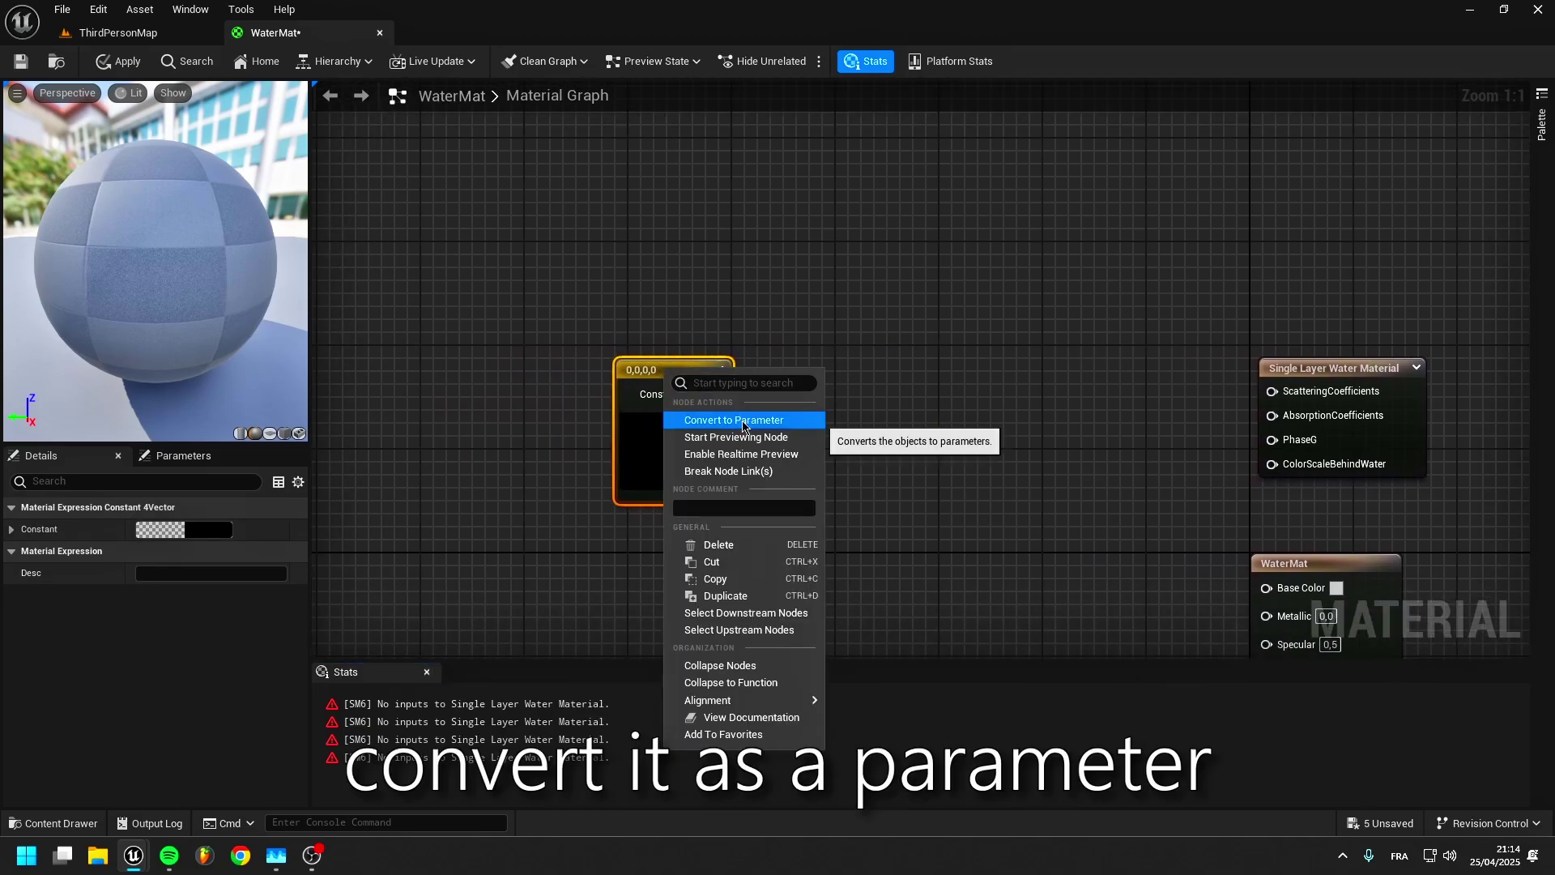
left_click(729, 420)
type("Re")
type("fractionCo")
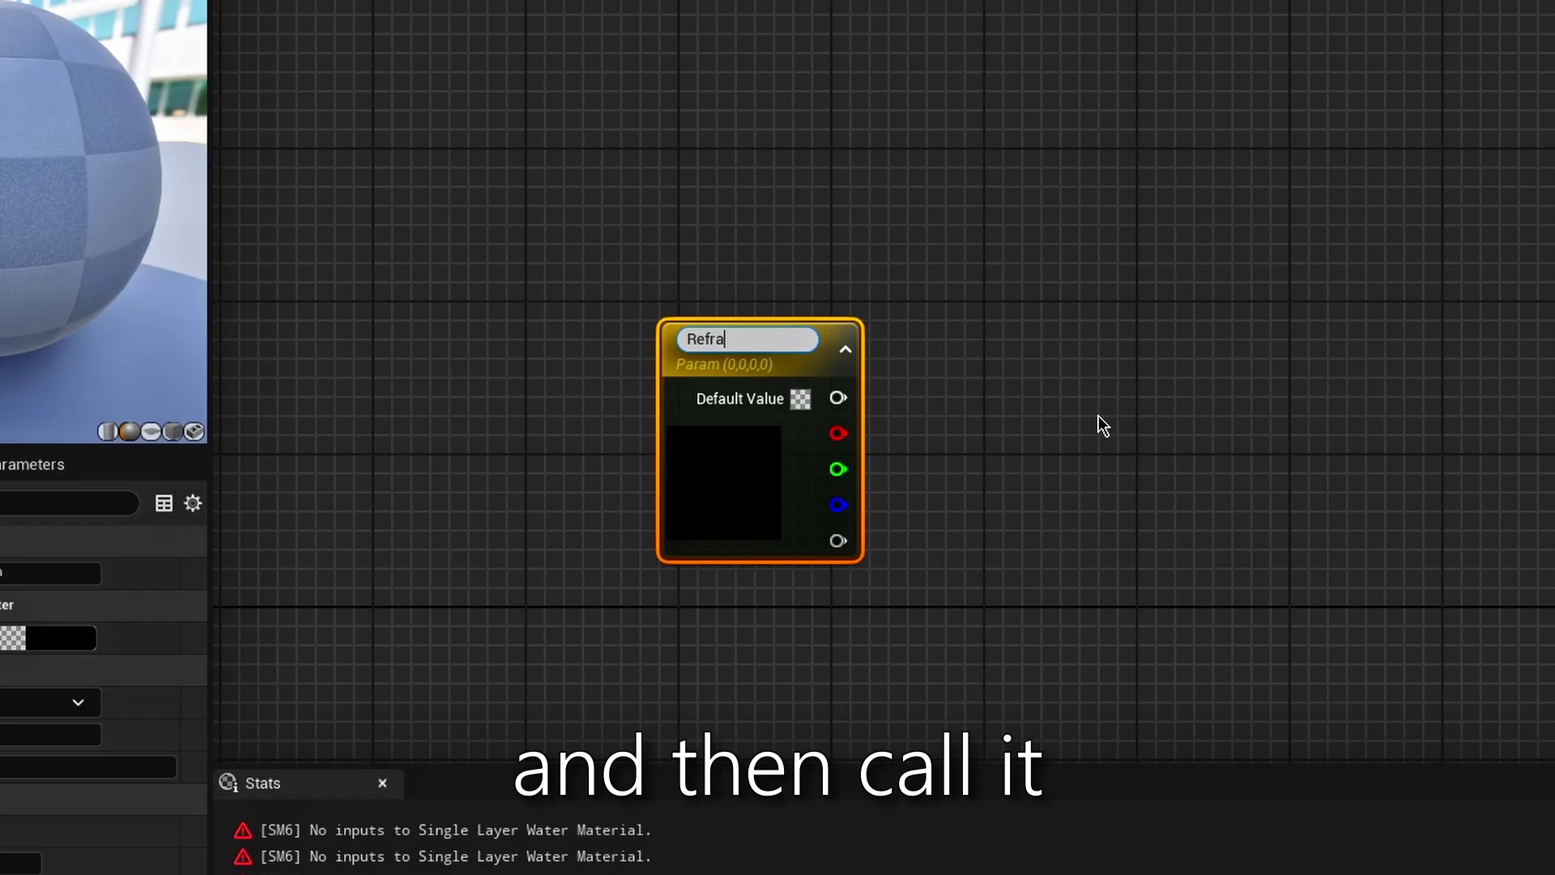
type("lor")
key("Return")
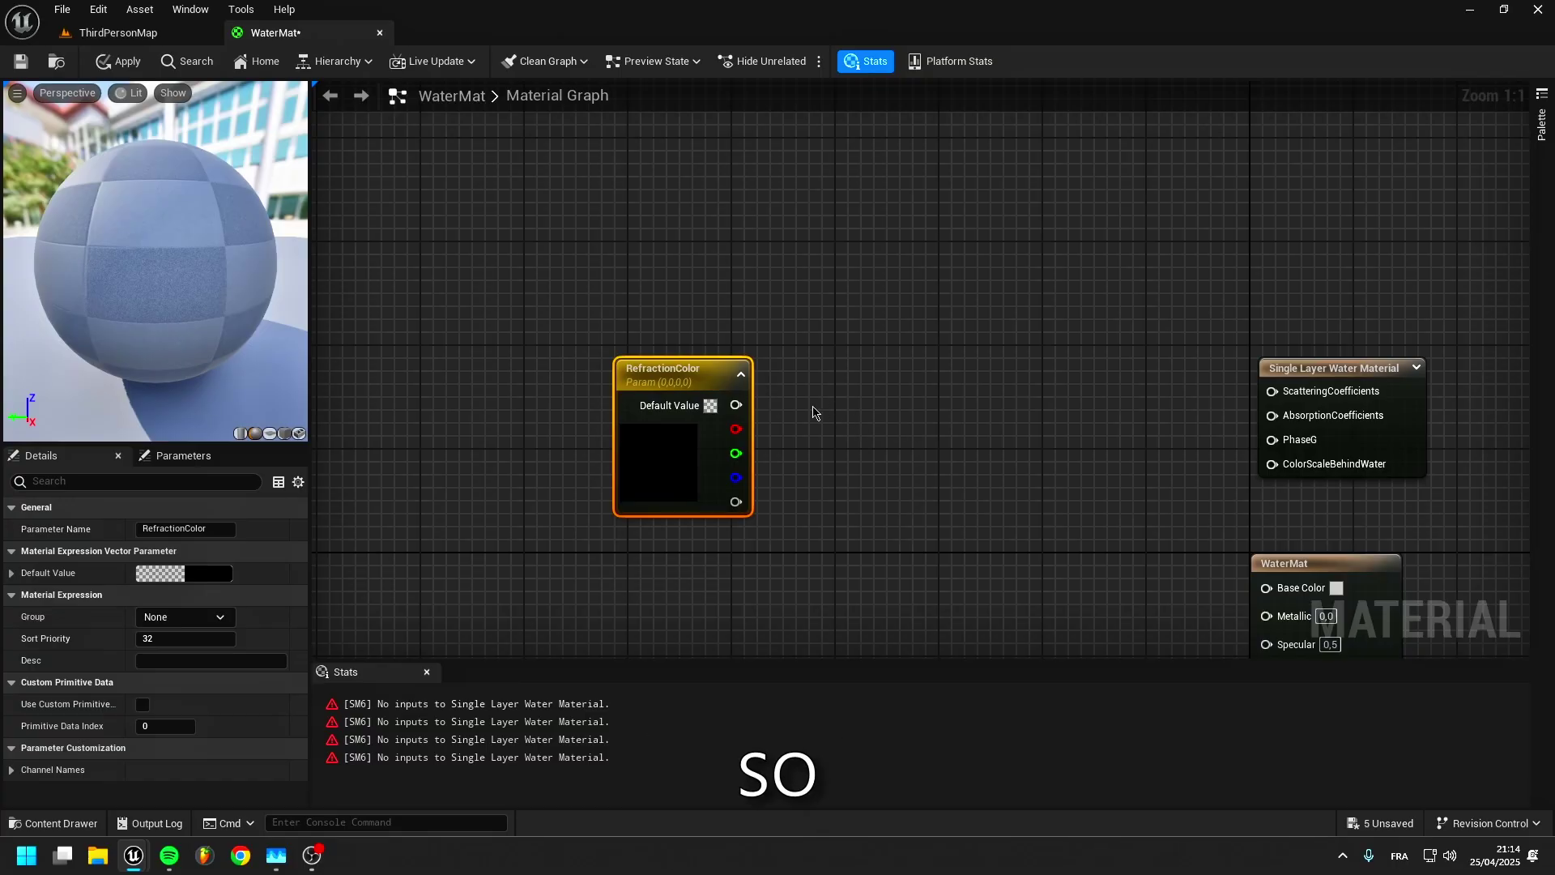
Add a Multiply node beside RefractionColor and connect the parameter's combined color output to input A.
left_click(813, 413)
left_click_drag(836, 445, 834, 443)
left_click_drag(849, 425, 871, 391)
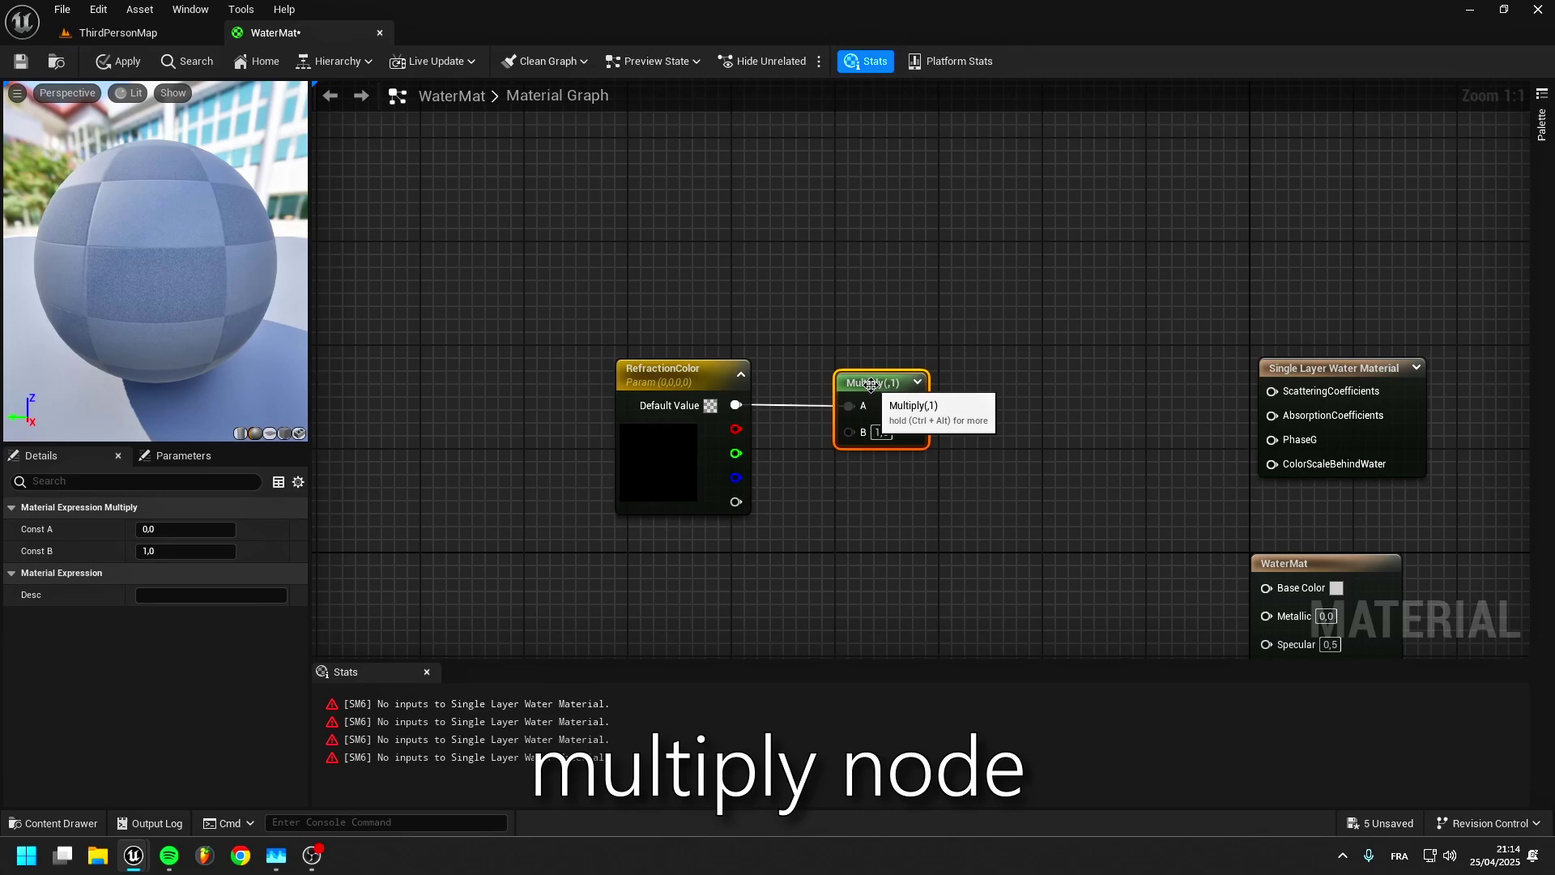
Add a scalar parameter named WaterOpacity below the RefractionColor node.
right_click_drag(774, 506, 816, 388)
left_click(693, 456)
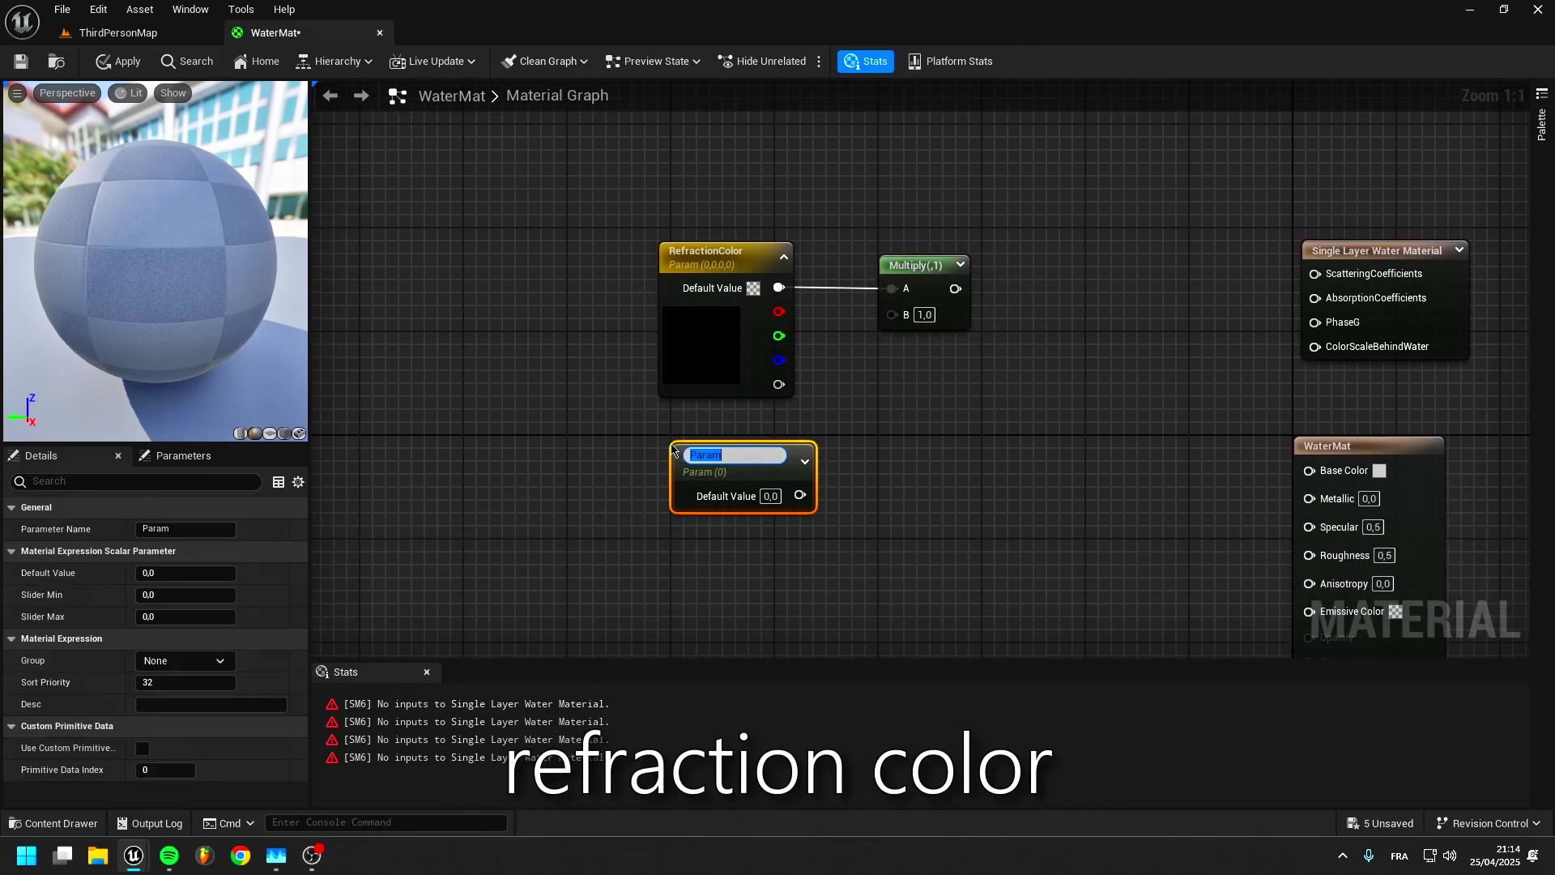
type("WaterO")
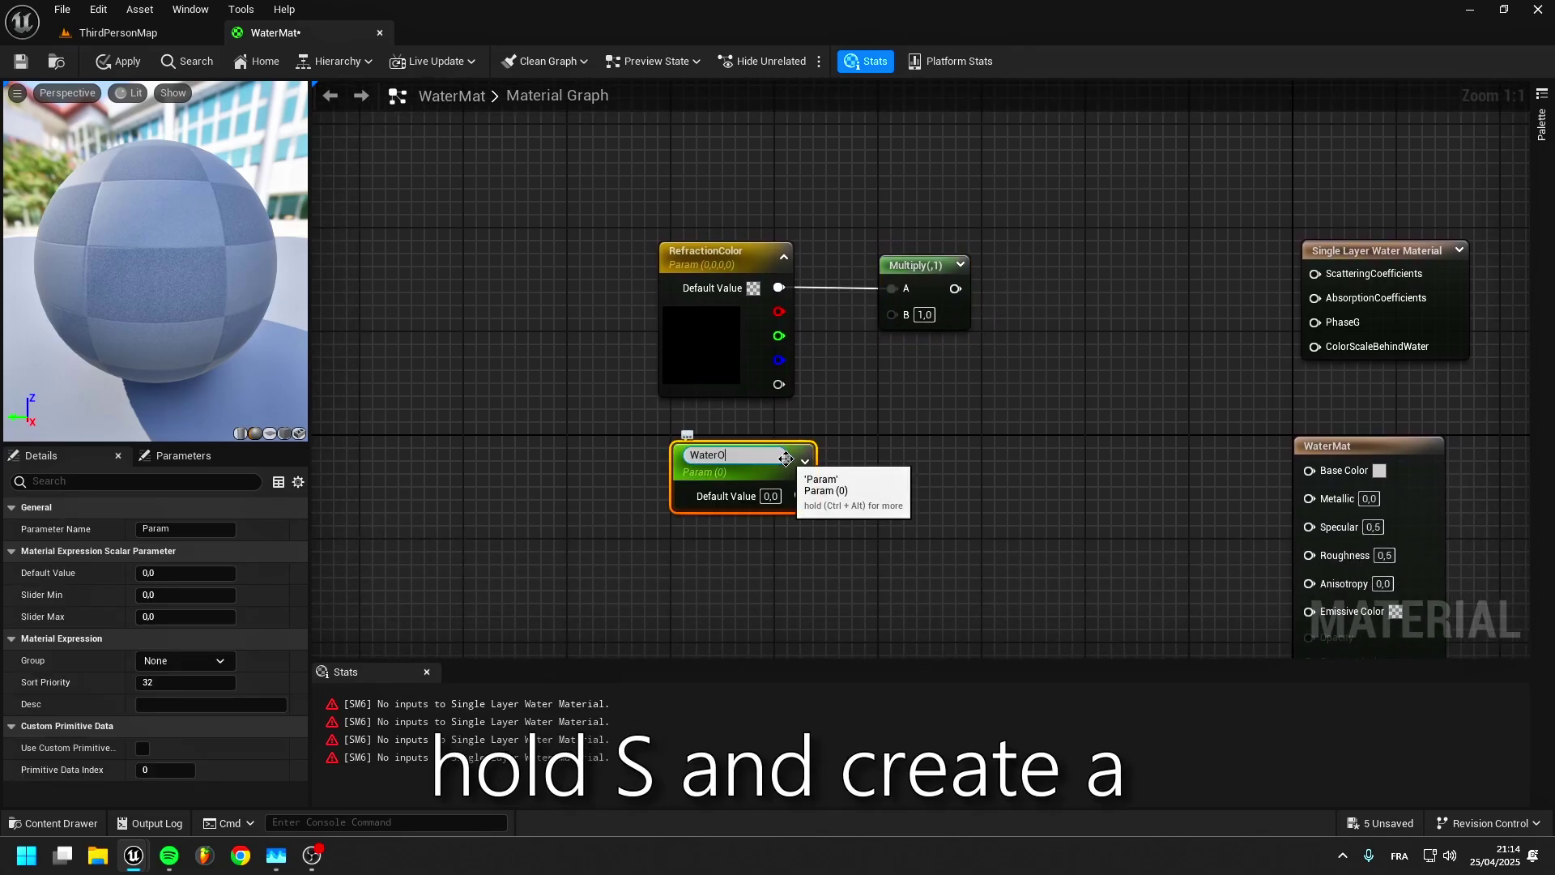
type("pacity")
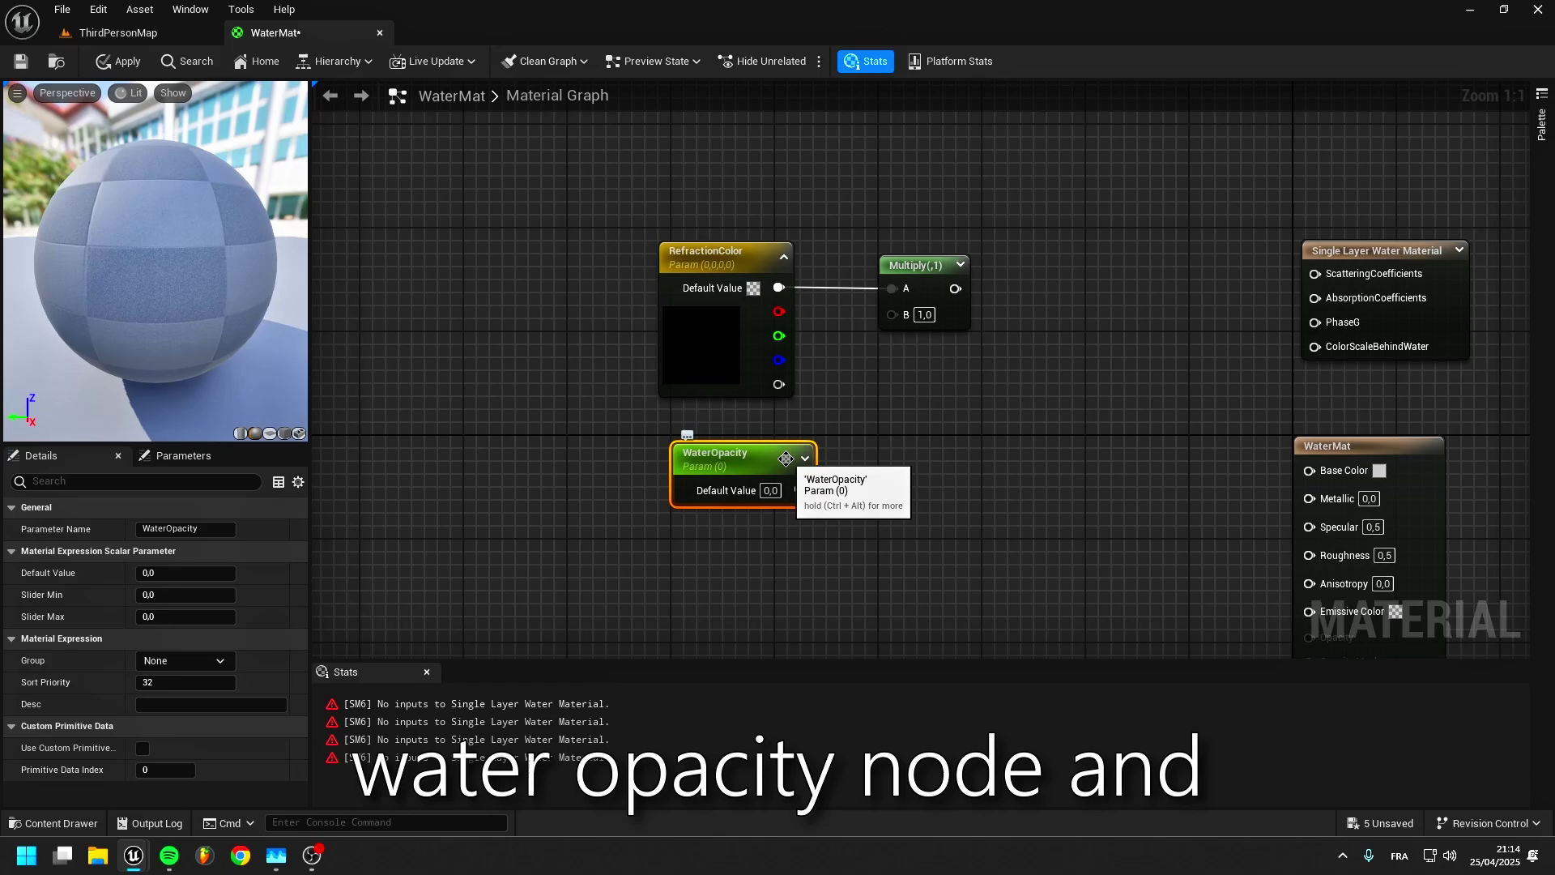
Connect WaterOpacity to input B of the Multiply node and set its default value to 3.
left_click_drag(800, 490, 850, 391)
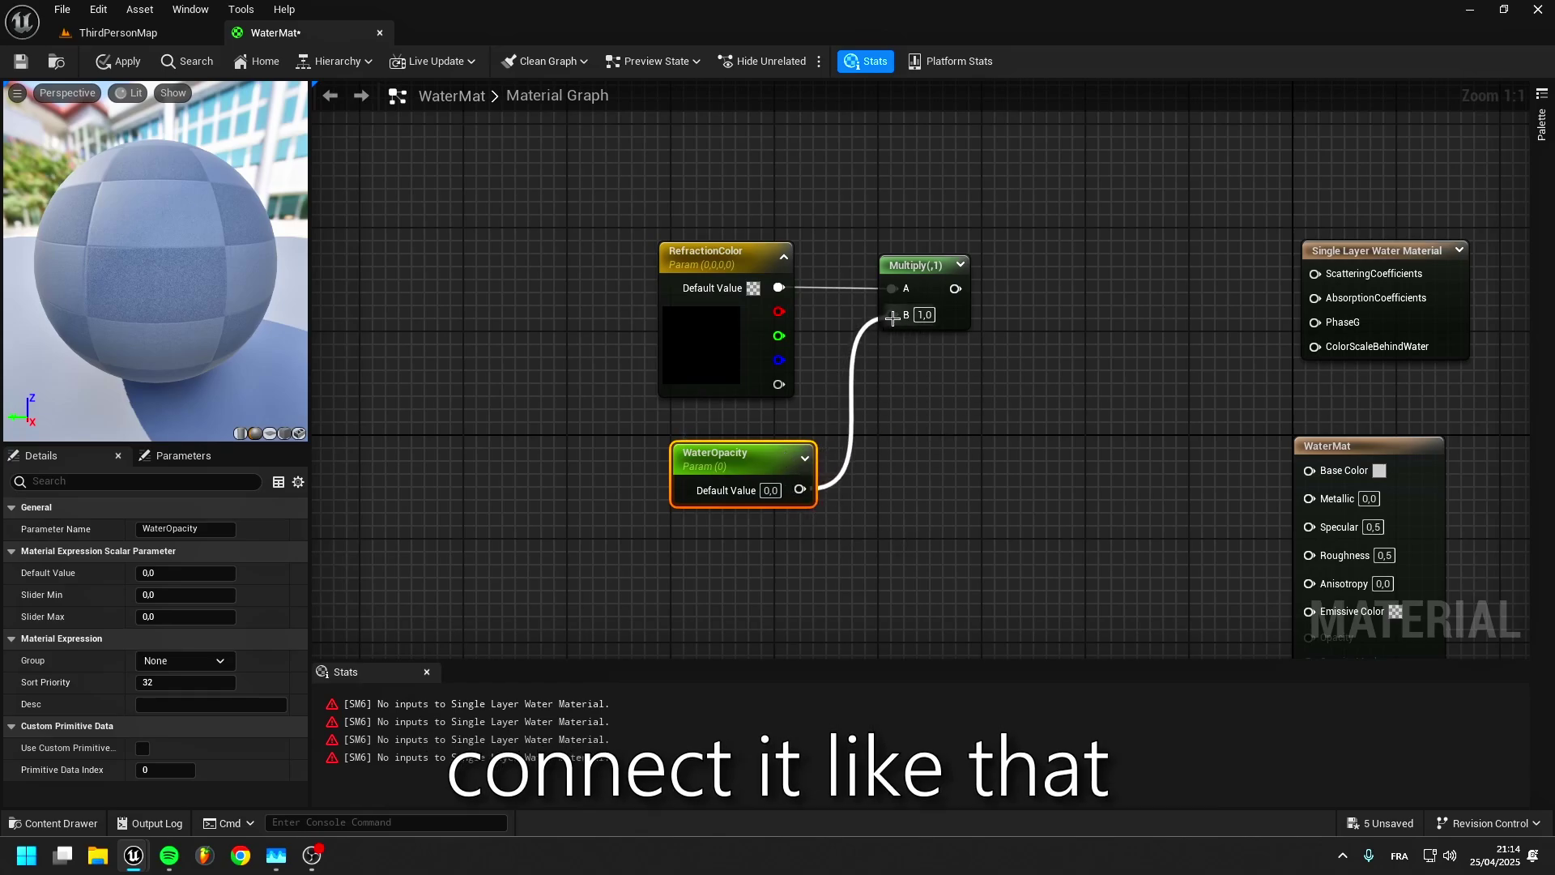
left_click_drag(891, 317, 891, 318)
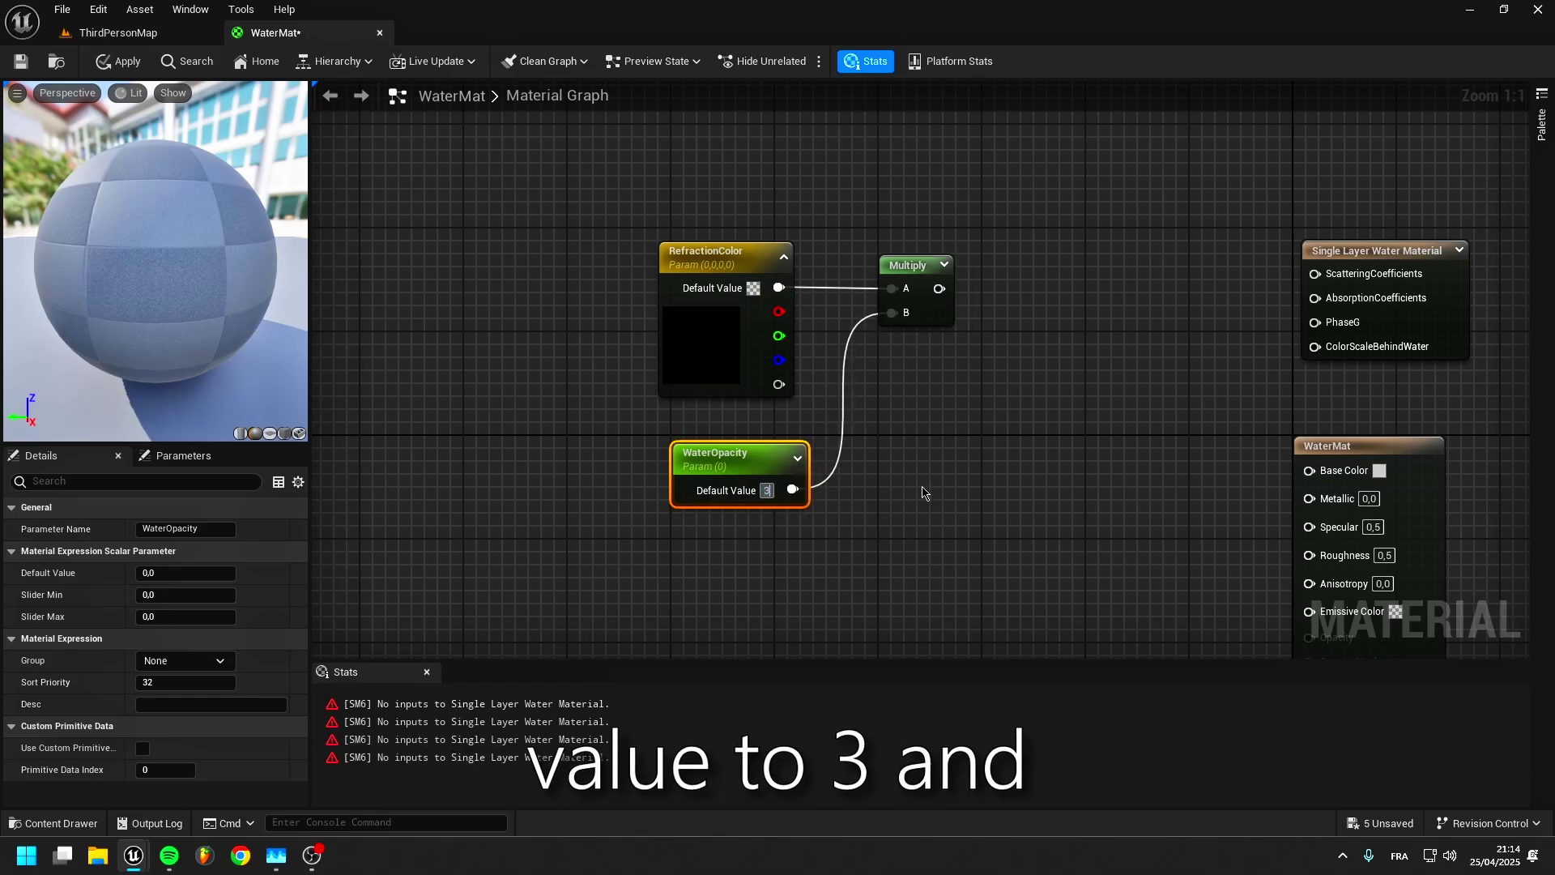
type("3")
key("Return")
left_click(1277, 400)
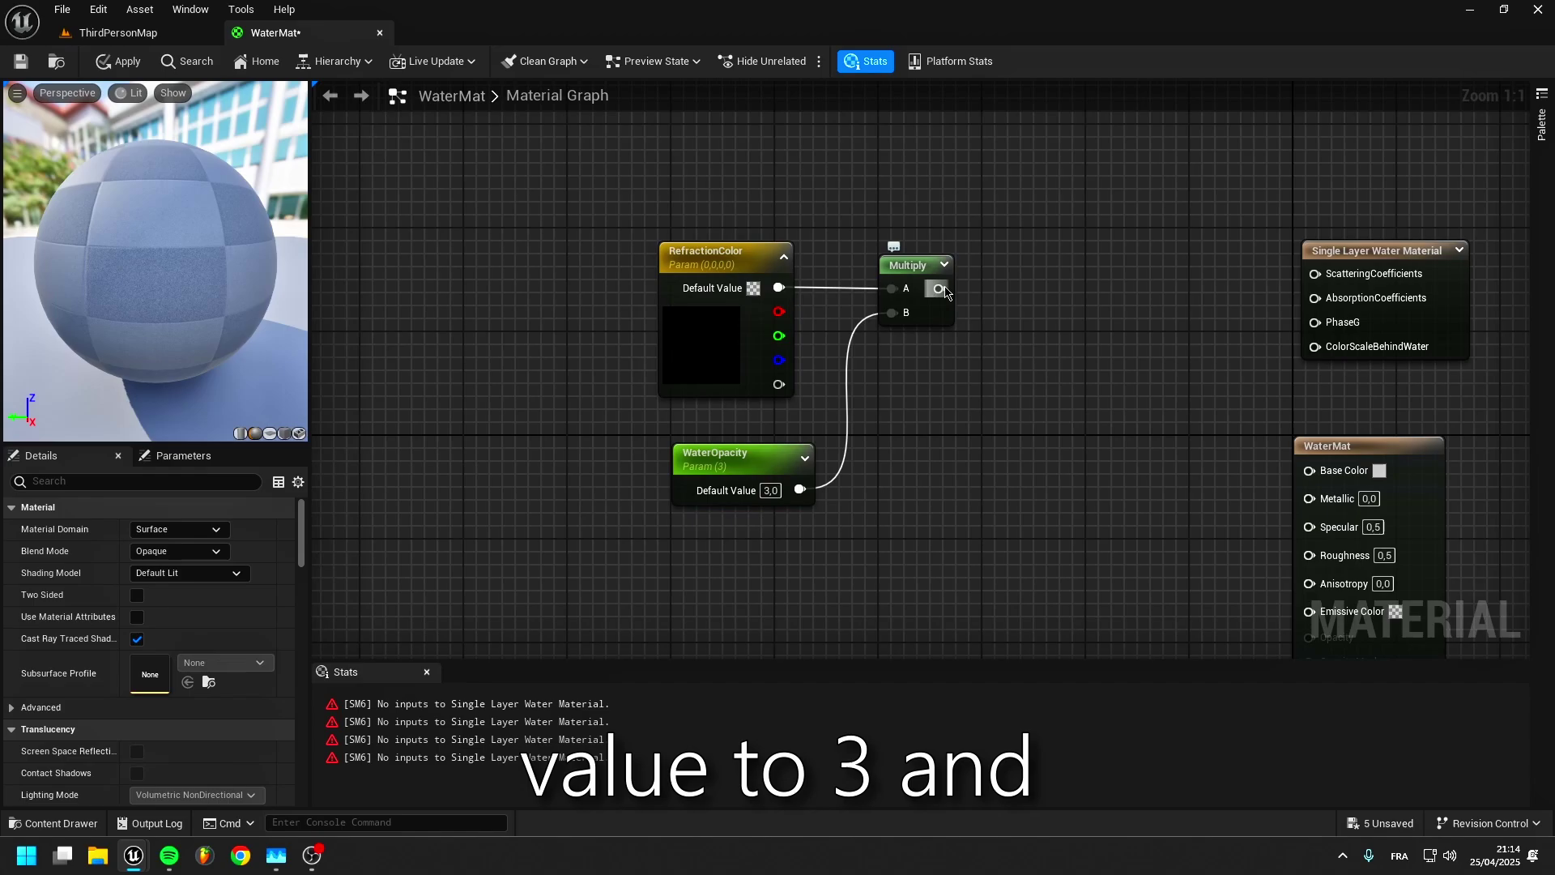
Add a Divide node fed by the Multiply output into input A, and set its B value to 100.
left_click_drag(940, 289, 1005, 293)
type("divide")
key("Return")
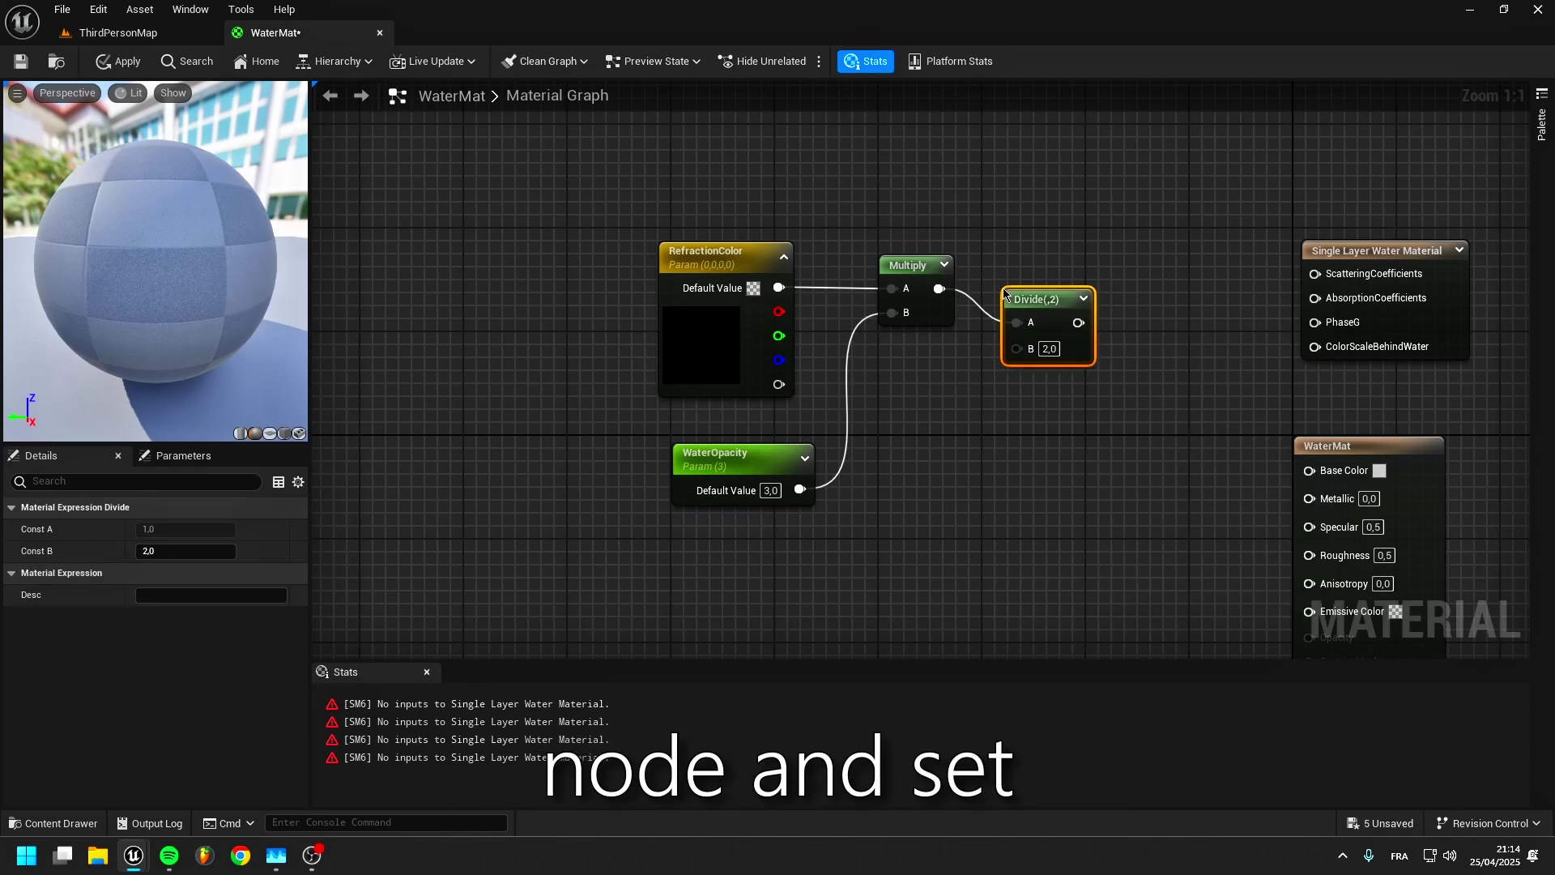
key("Delete")
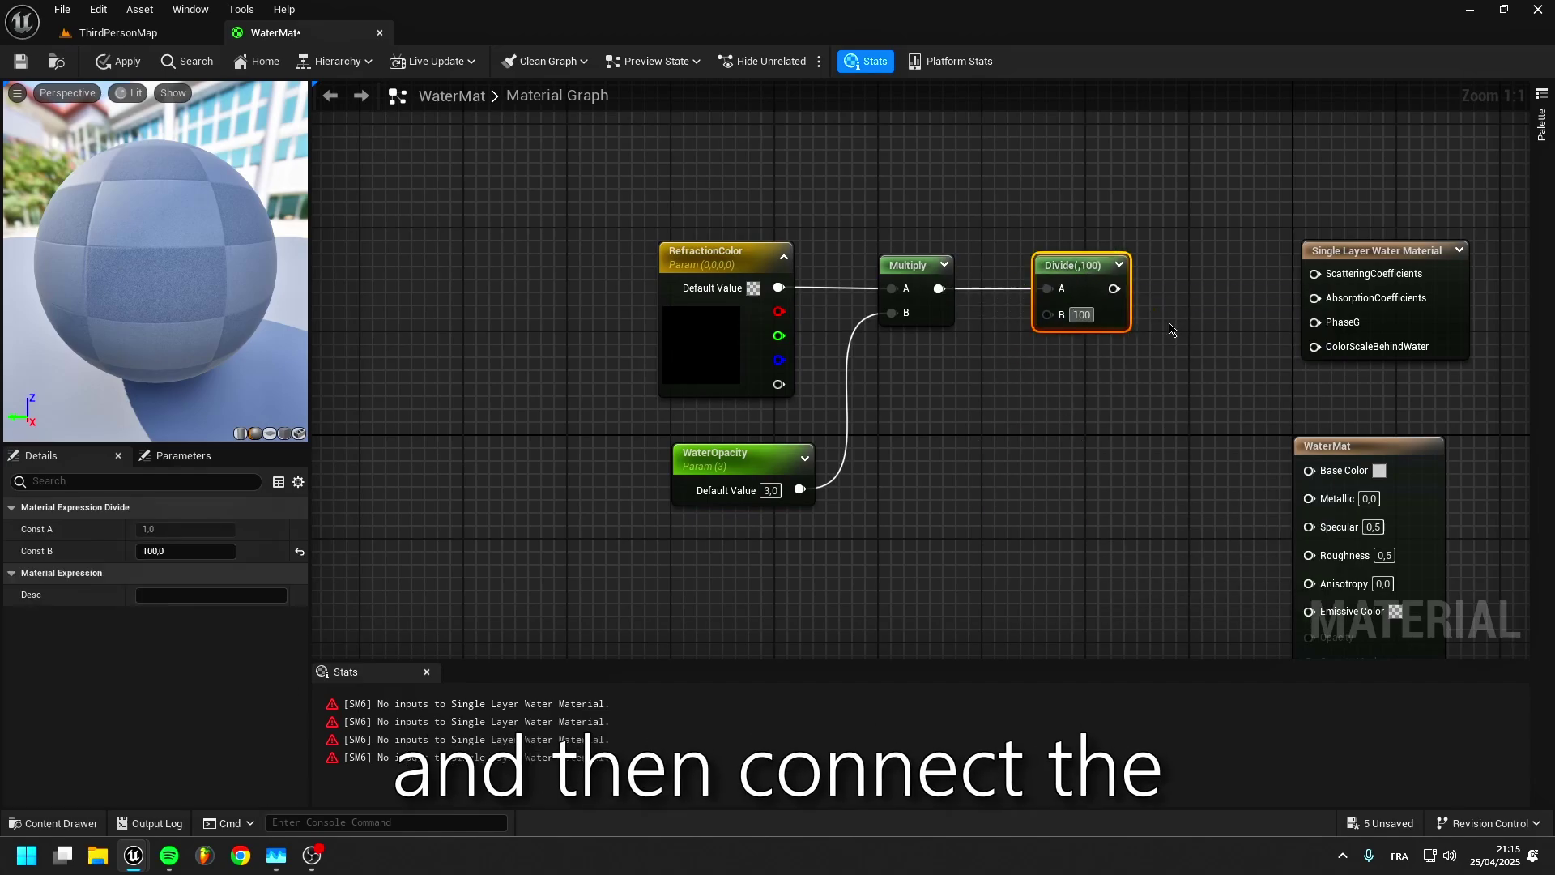
key("Return")
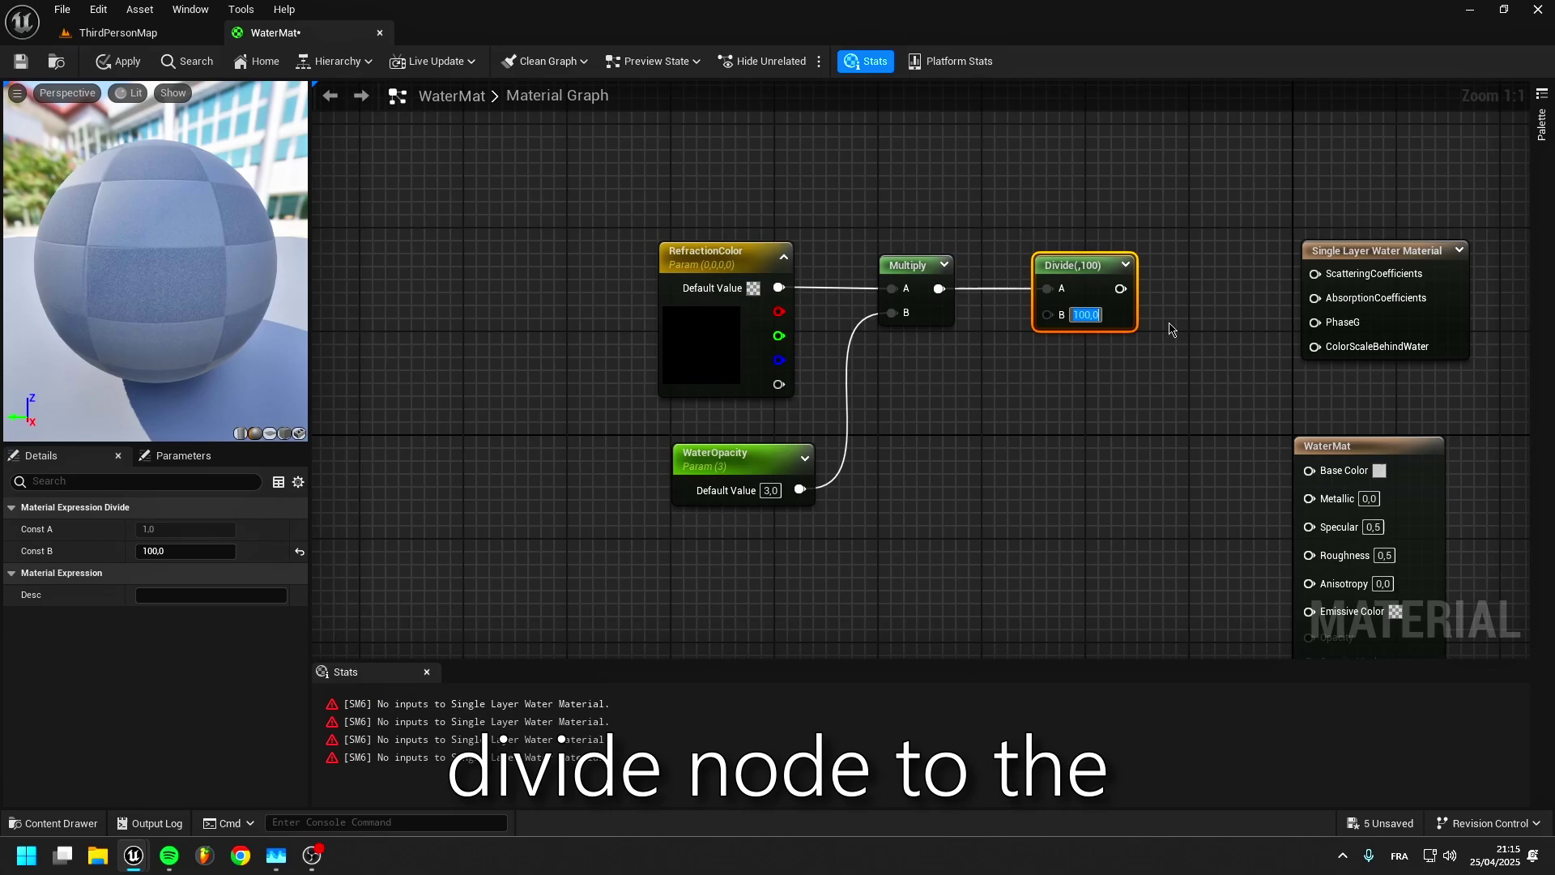
left_click(1169, 330)
Connect Divide to AbsorptionCoefficients on the Single Layer Water Material node and tidy the layout, aligning WaterOpacity directly under RefractionColor.
left_click_drag(1335, 279, 1247, 245)
left_click(1152, 208)
right_click_drag(1154, 213, 1001, 223)
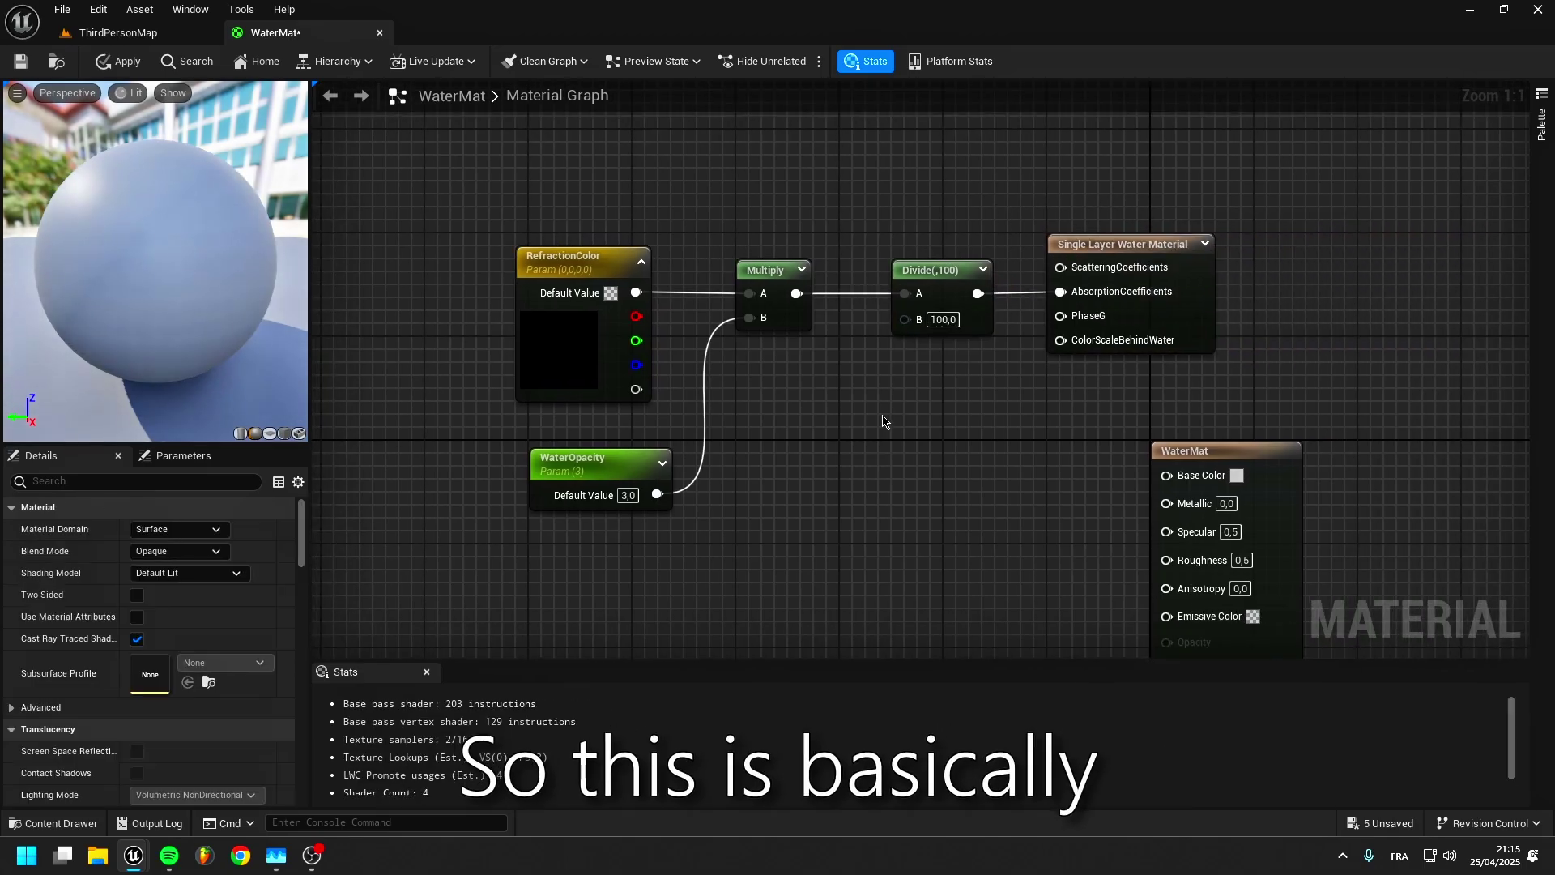
left_click_drag(603, 460, 590, 440)
left_click(826, 512)
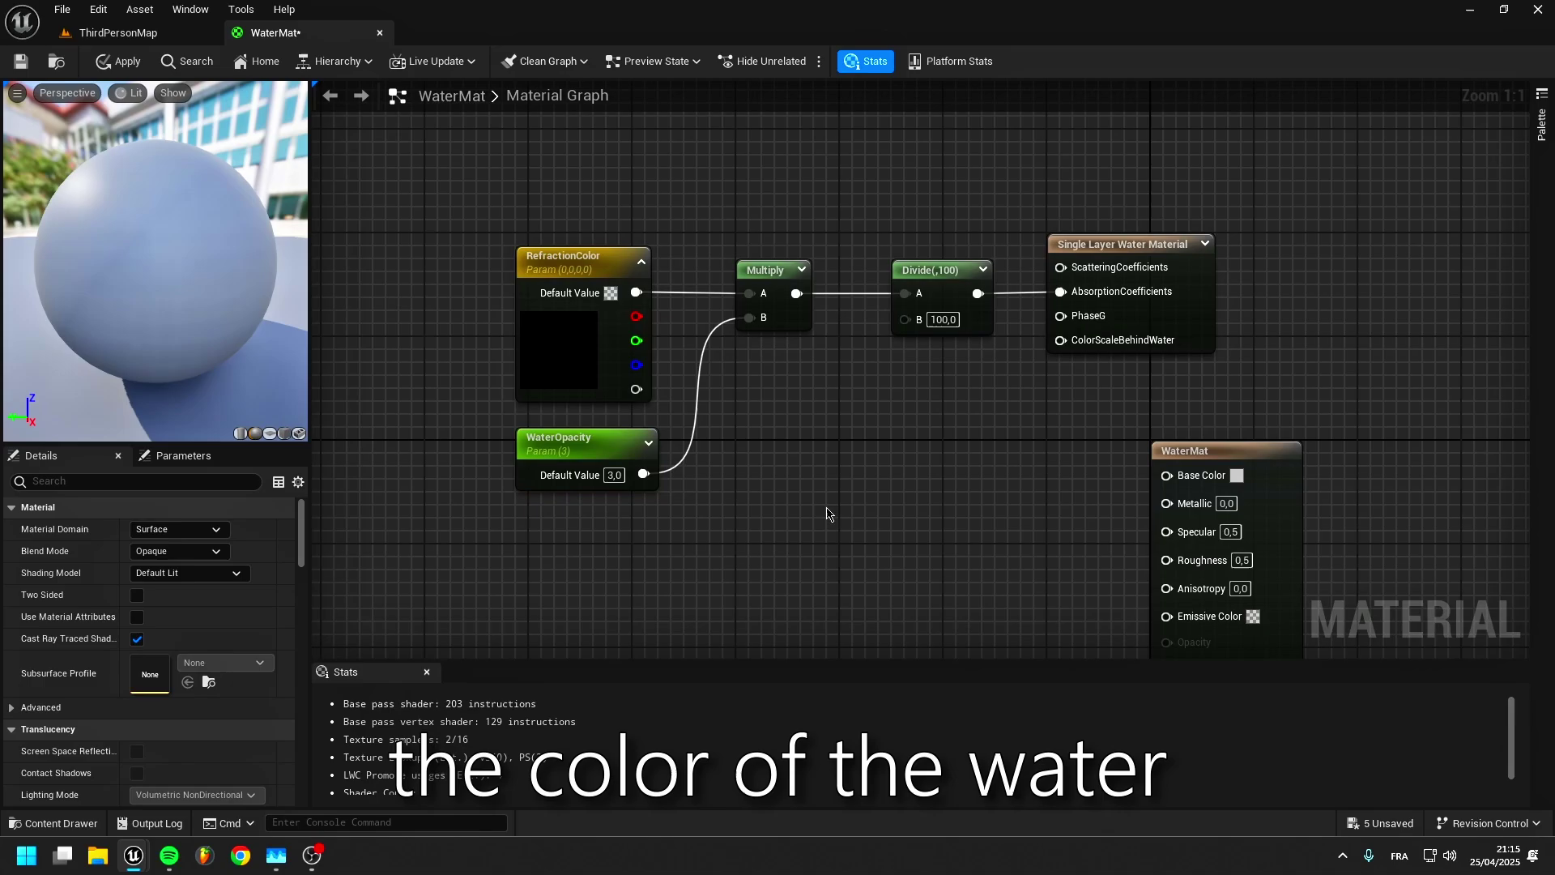
Add a TextureCoordinate node in the empty area left of the WaterMat node and connect it to input A of a new Multiply node.
right_click_drag(877, 512, 742, 322)
right_click_drag(1123, 208, 916, 138)
scroll(916, 138, "down", 3)
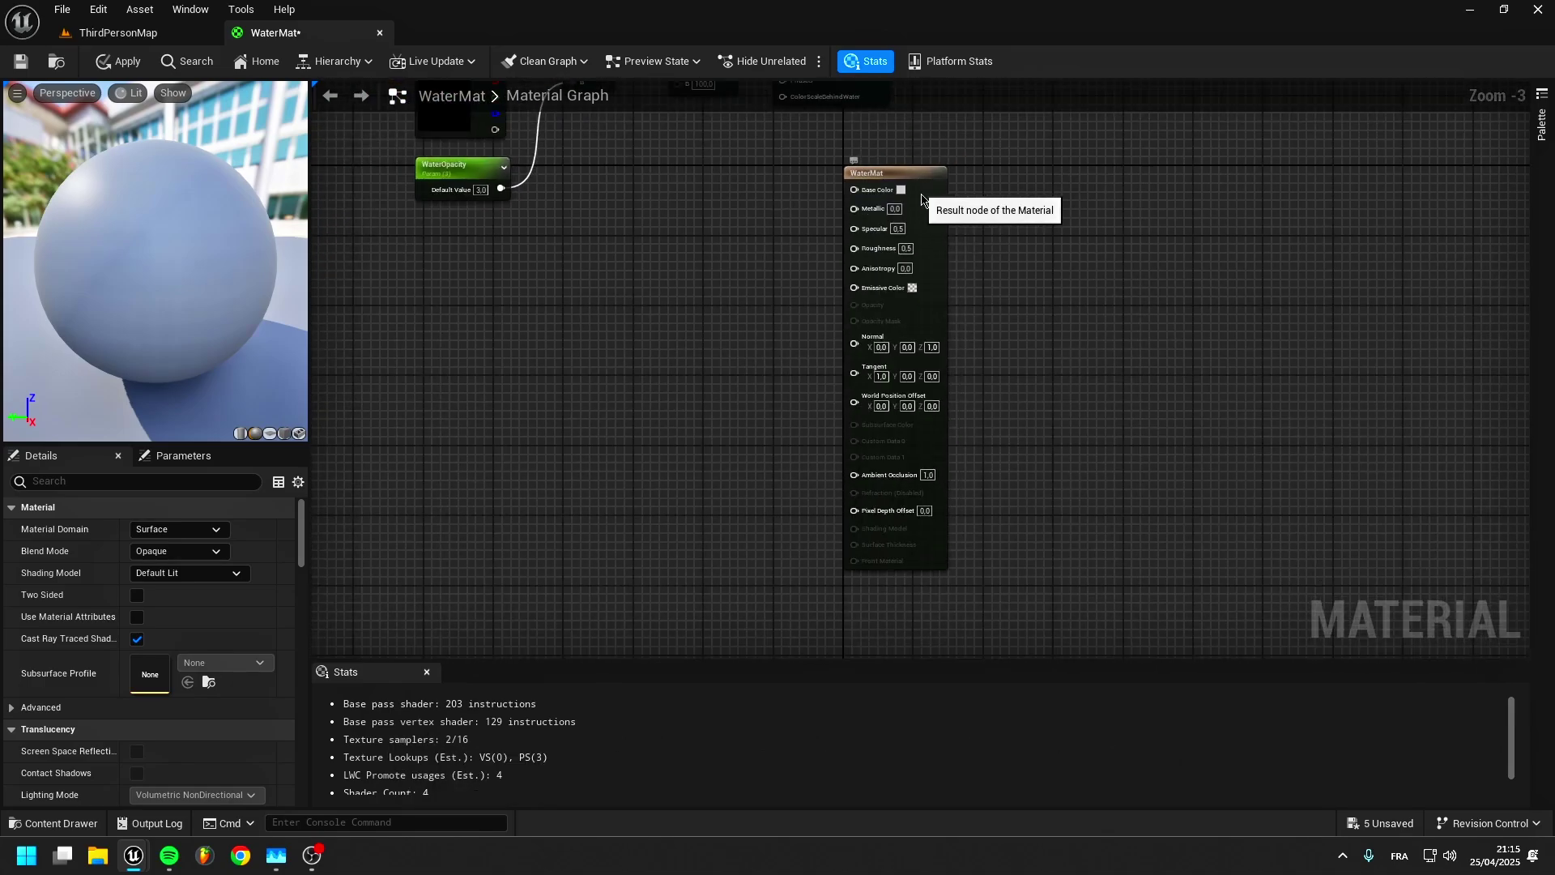
right_click(598, 377)
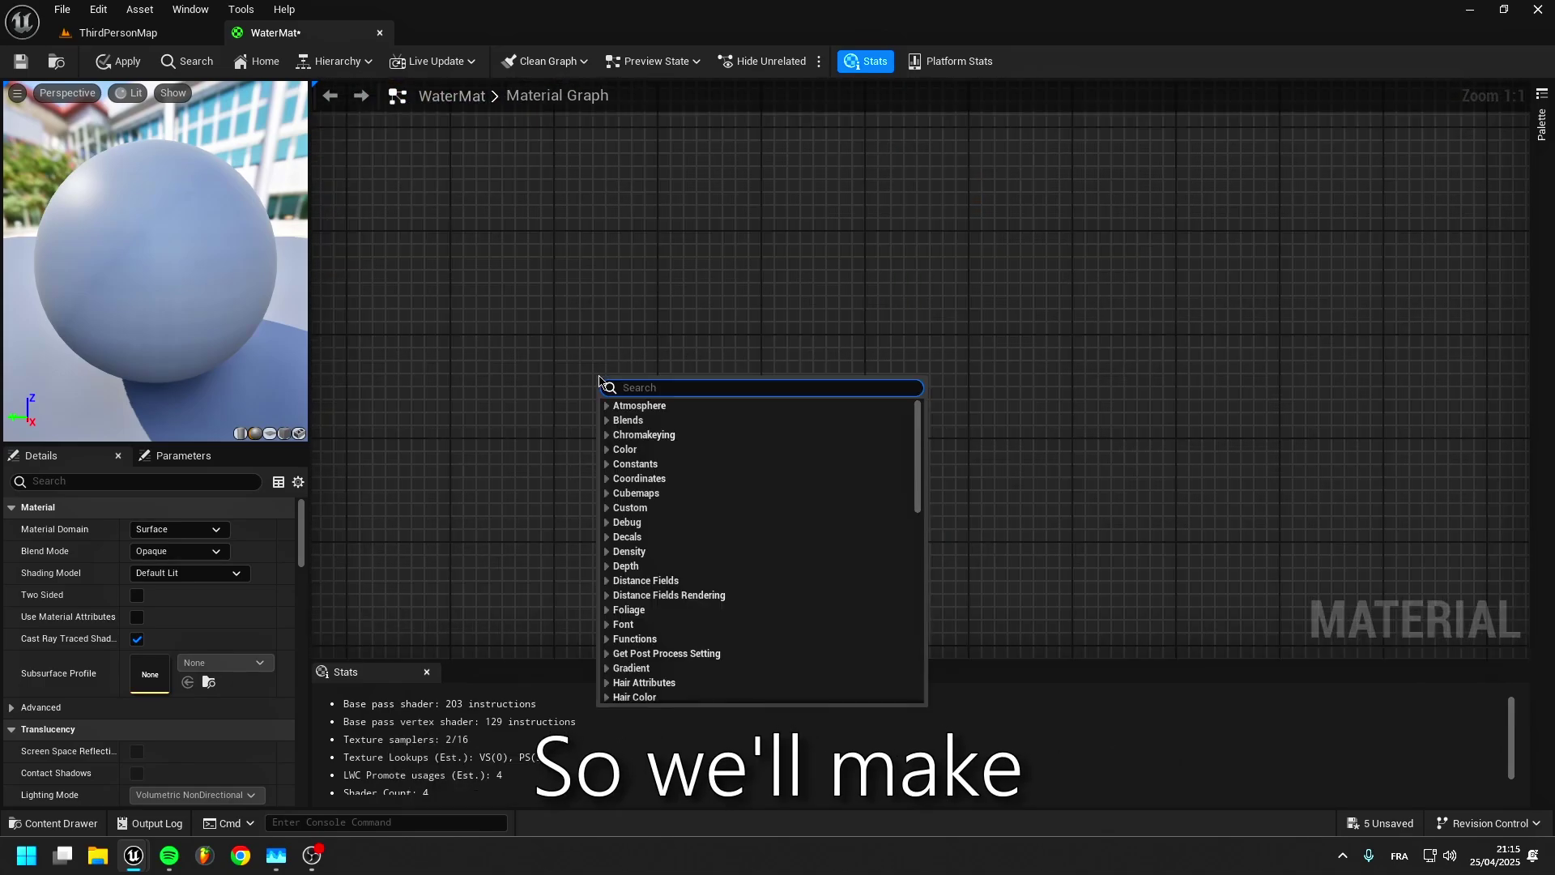
type("tex")
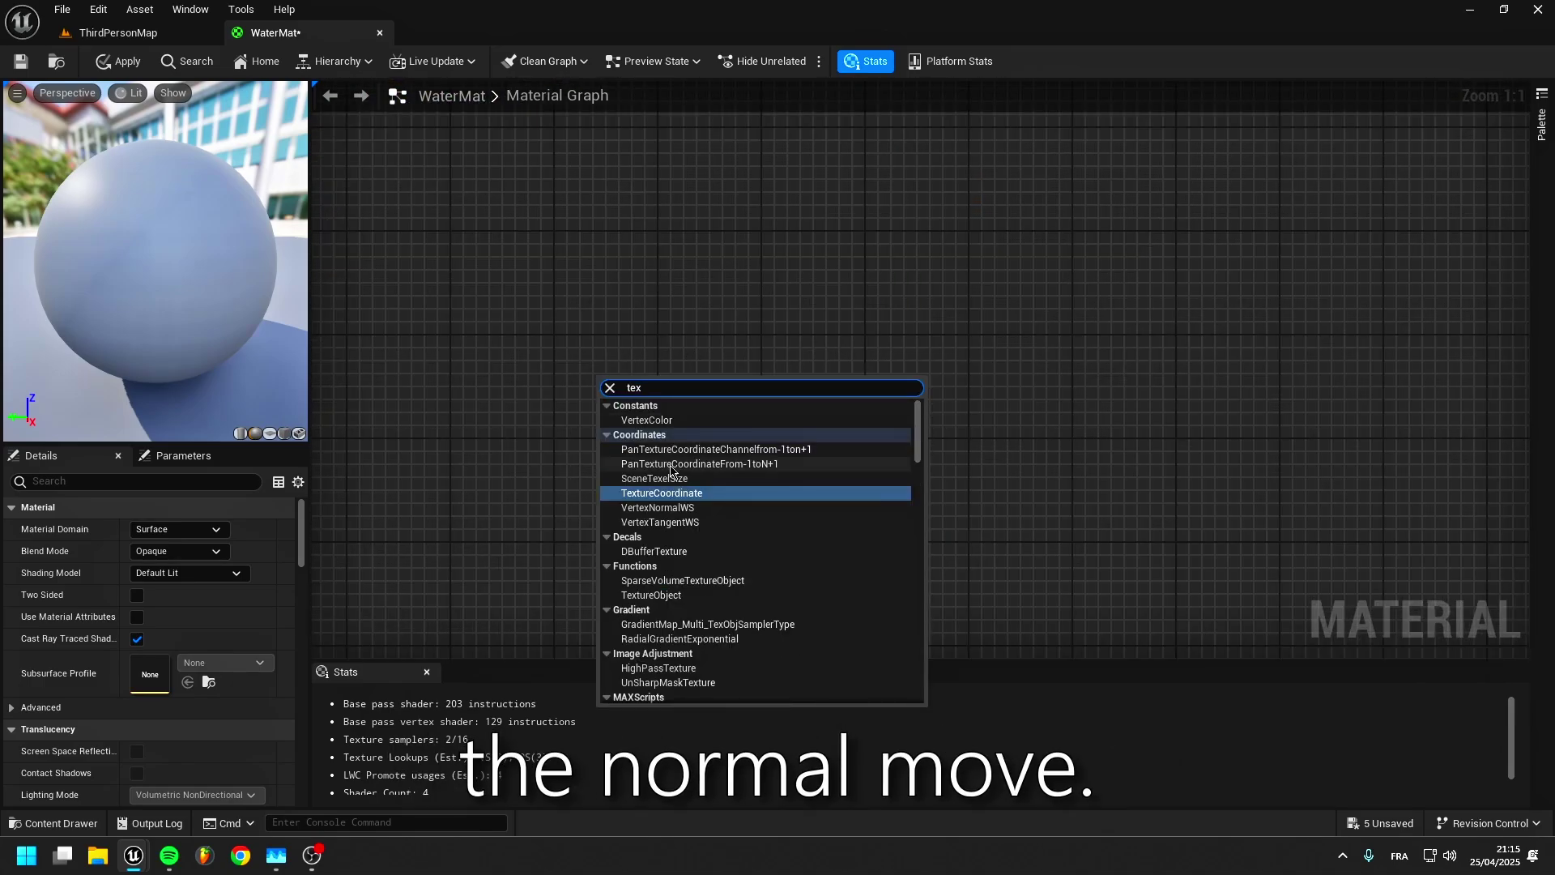
key("Return")
left_click_drag(661, 386, 723, 408)
left_click(741, 377)
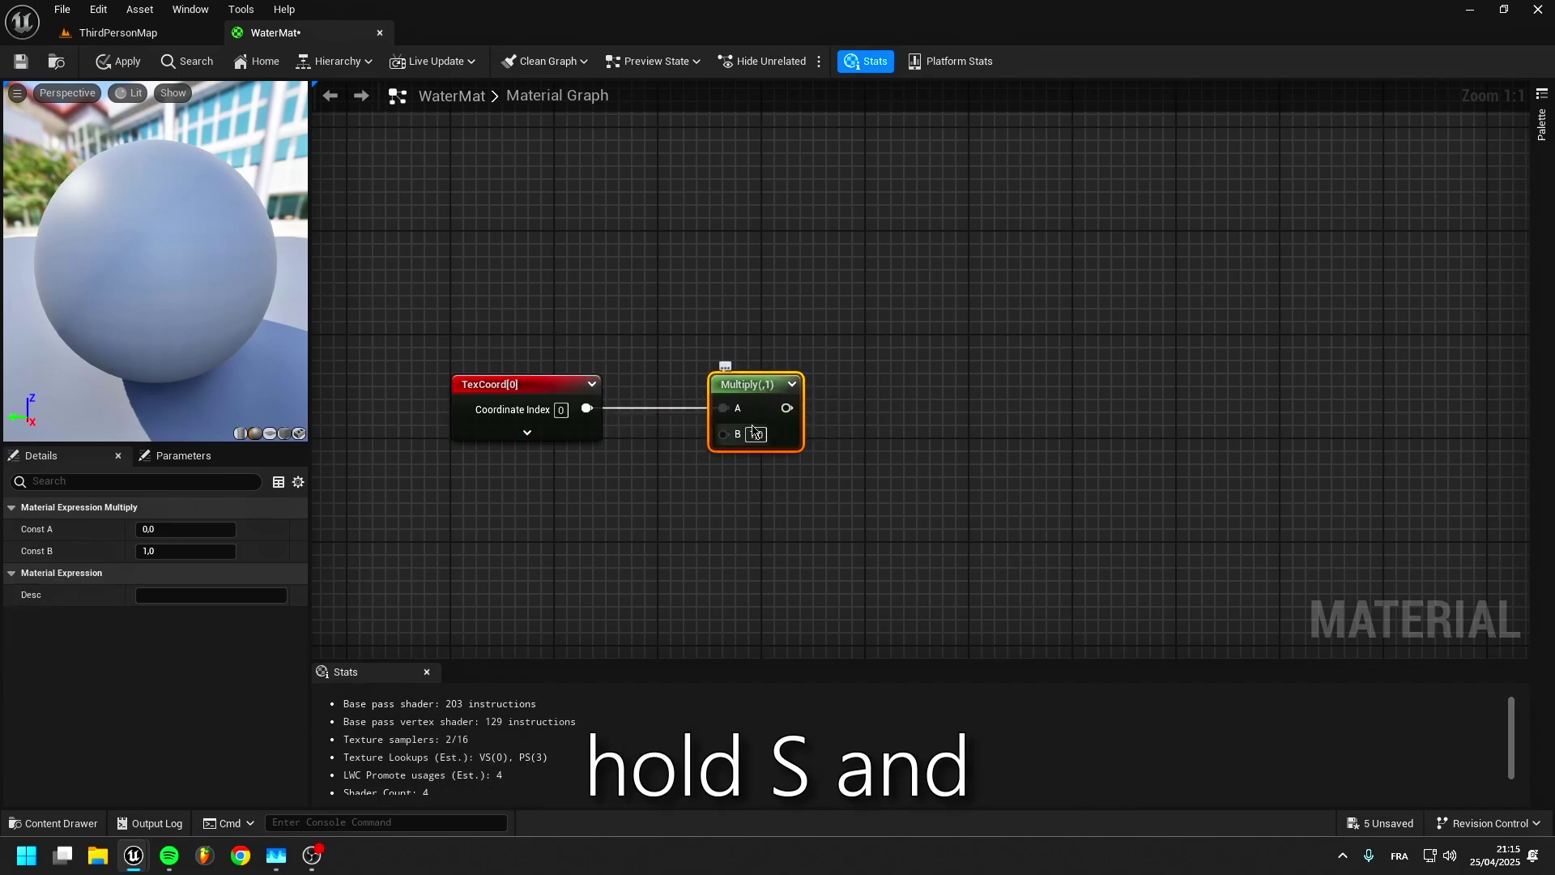
Add a scalar parameter named TillingNormal below the TexCoord node.
left_click(483, 483)
type("T")
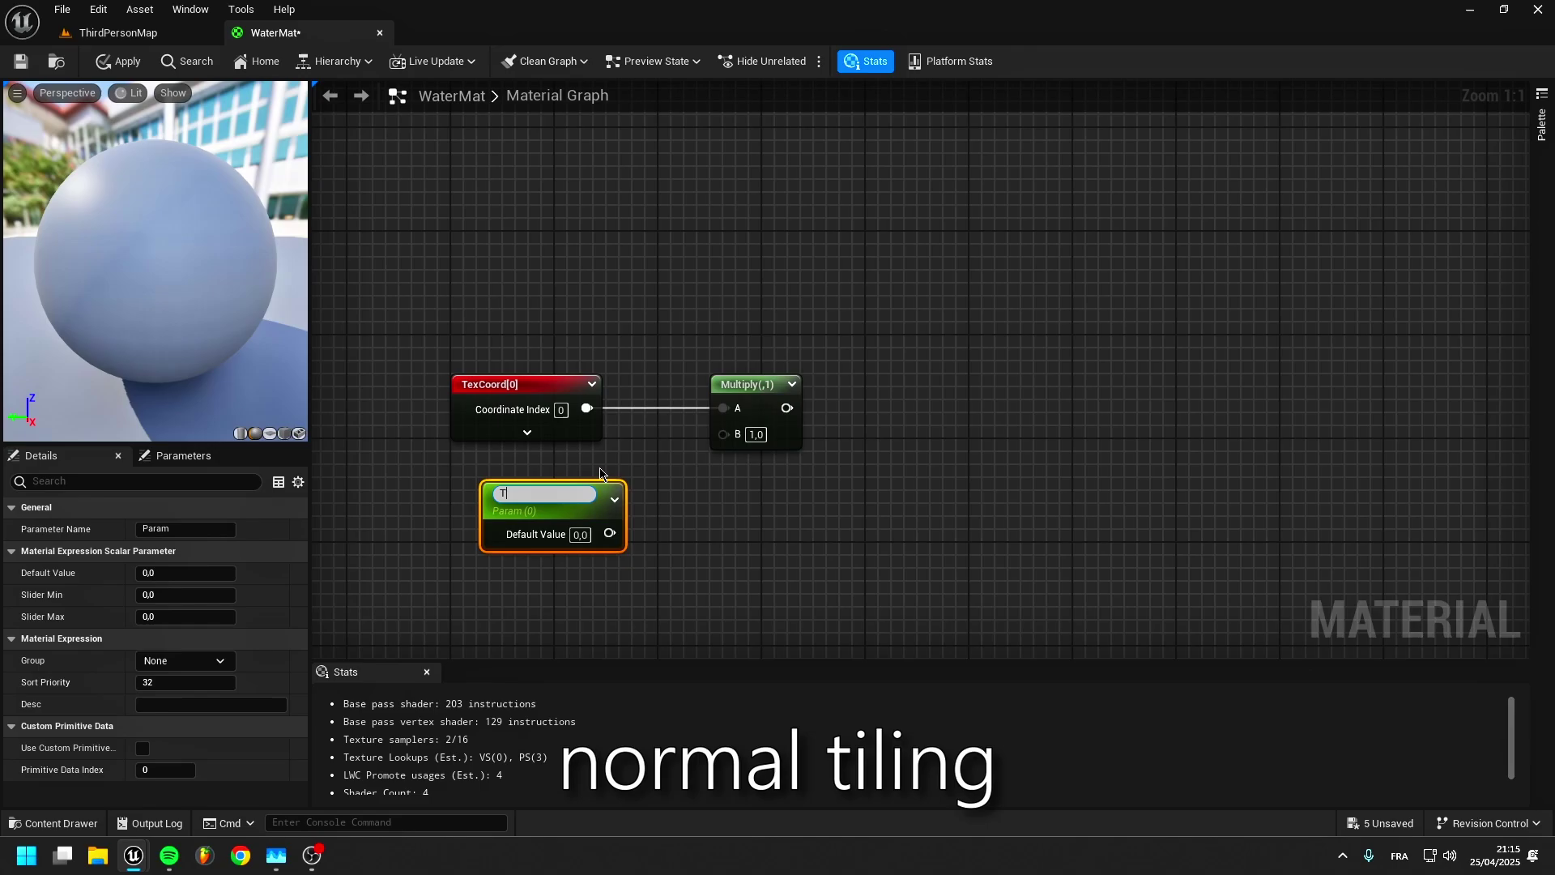
type("illingNormal")
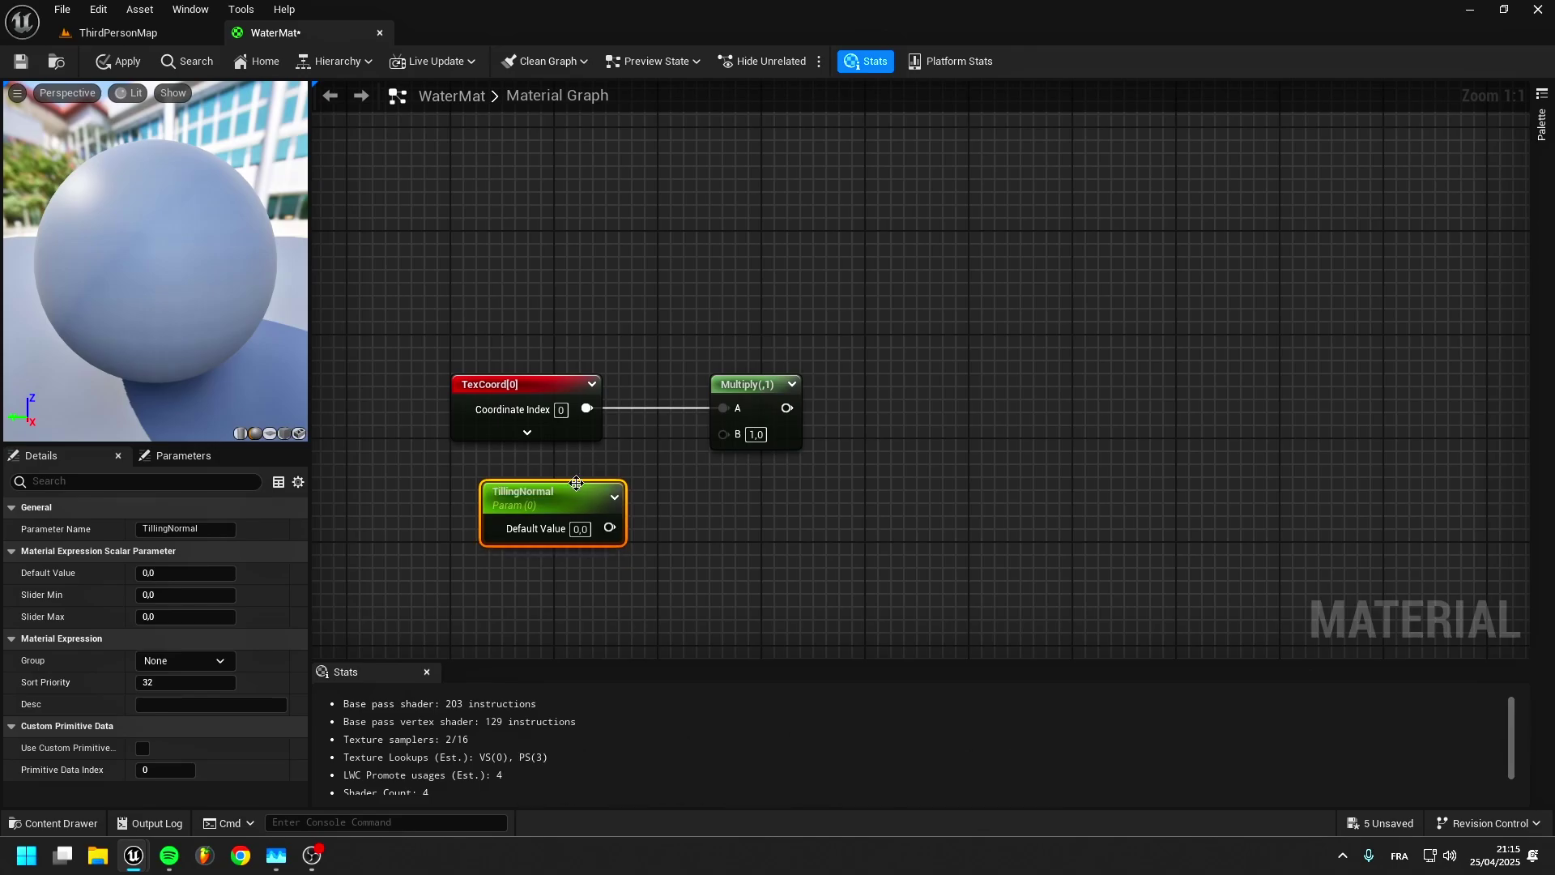
Connect TillingNormal to input B of the TexCoord Multiply node and set its default value to 1.
left_click_drag(576, 482, 723, 434)
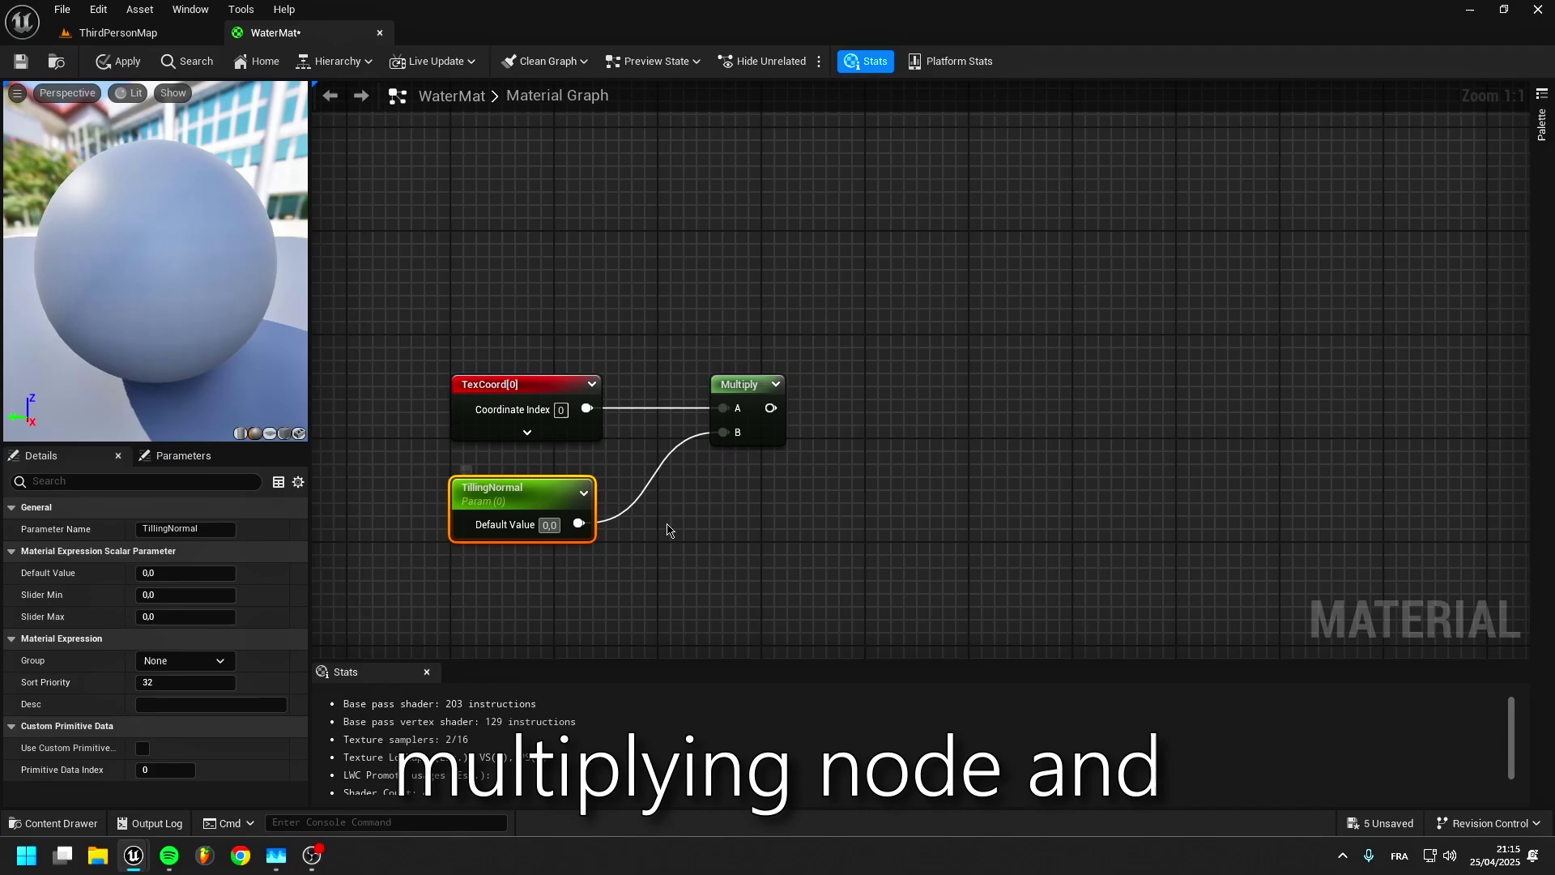
key("ctrl+a")
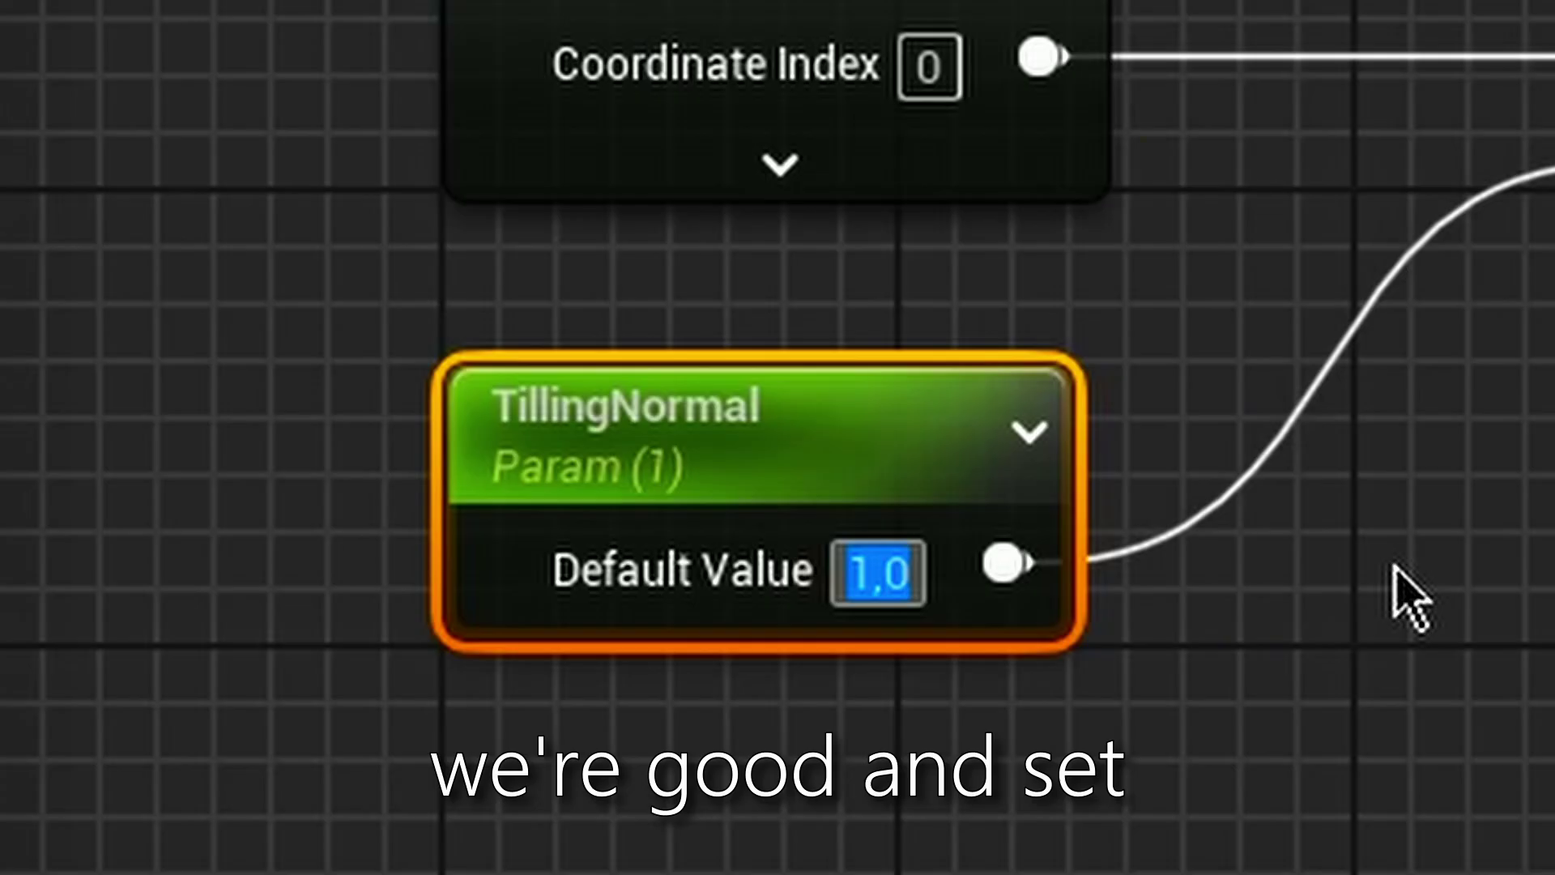
left_click(667, 523)
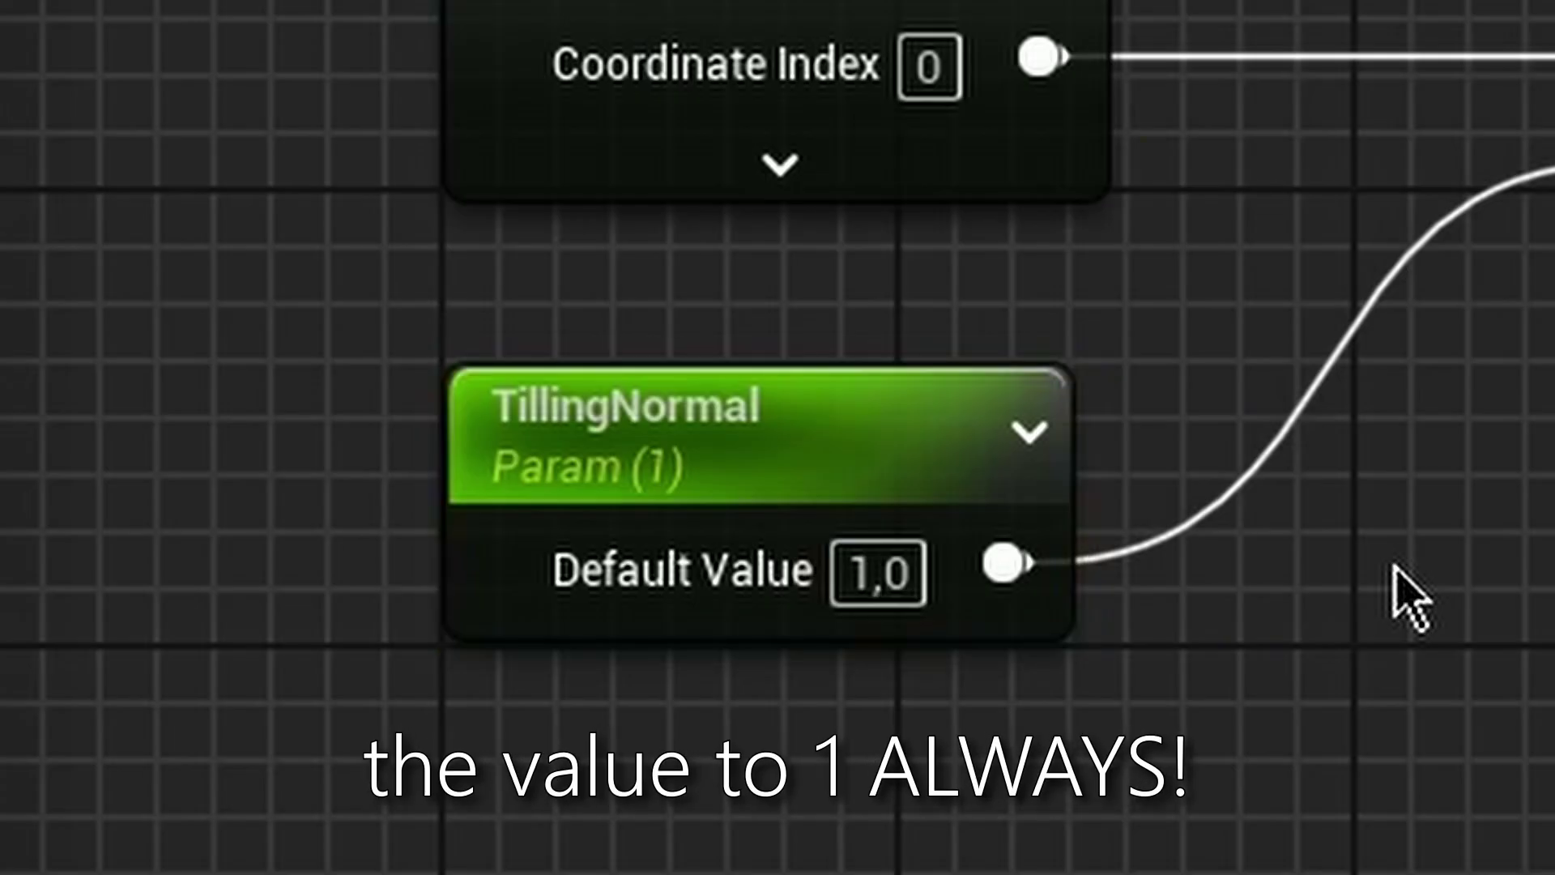
Add a StaticSwitch node with the Multiply output connected to its True input.
right_click_drag(667, 523, 641, 519)
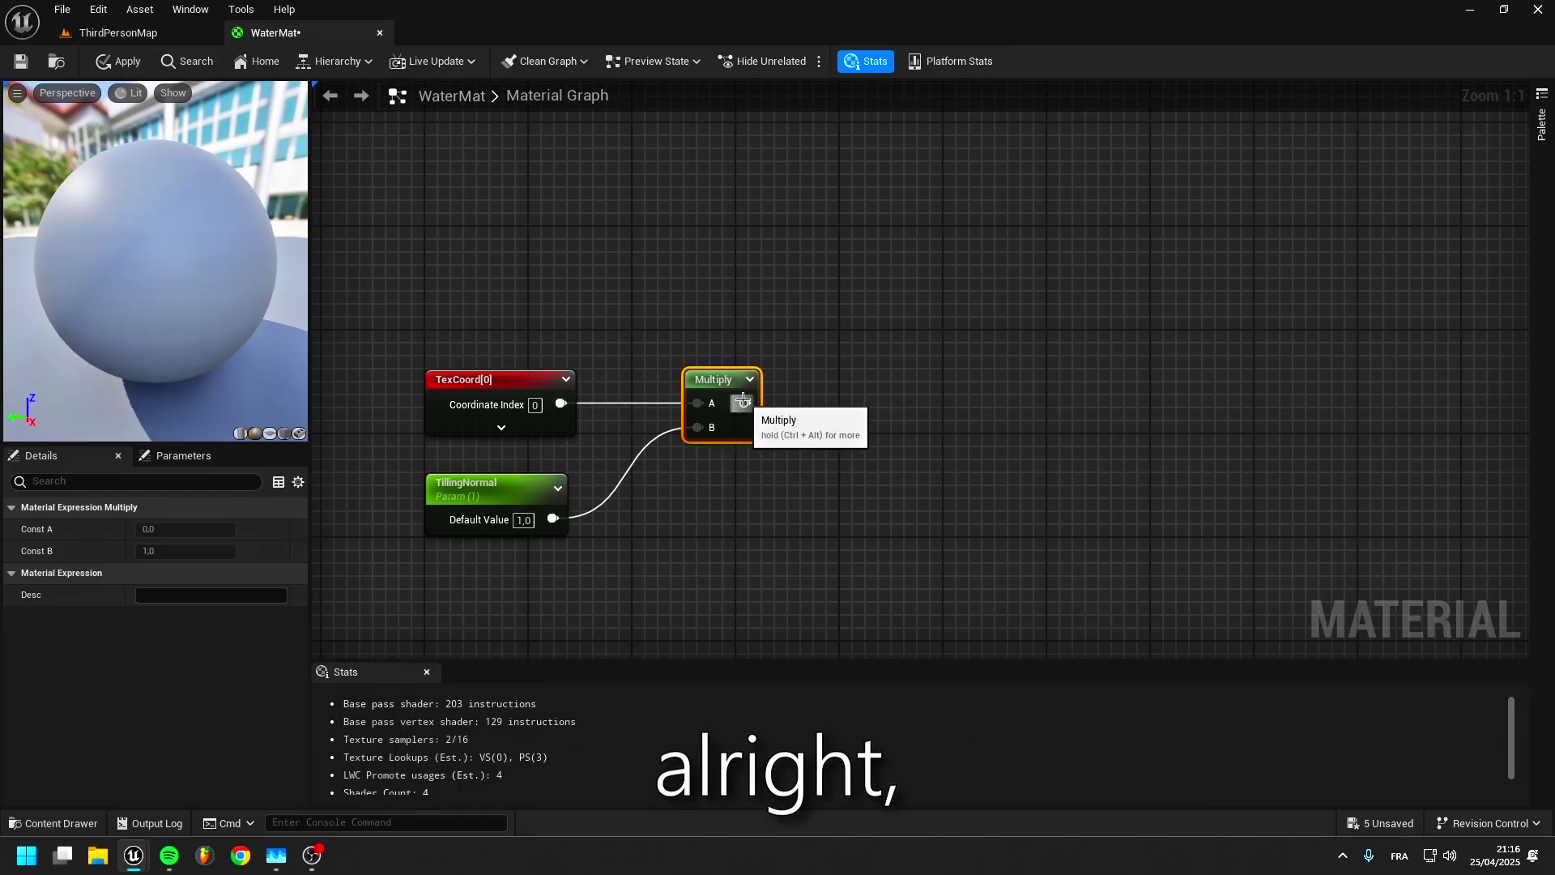
left_click_drag(745, 402, 834, 404)
type("switc")
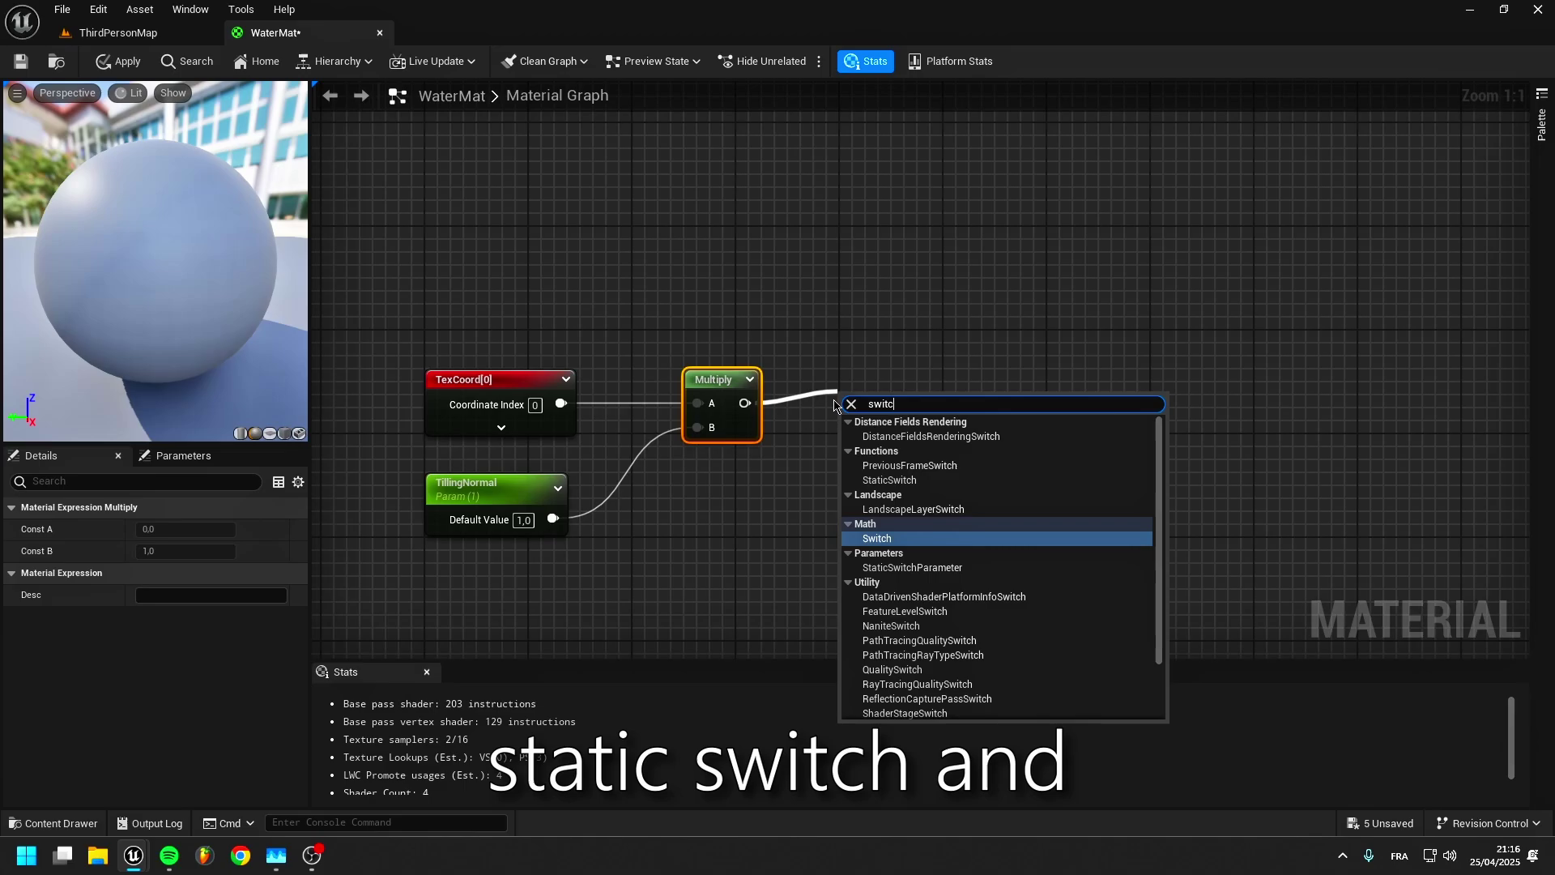
left_click(901, 481)
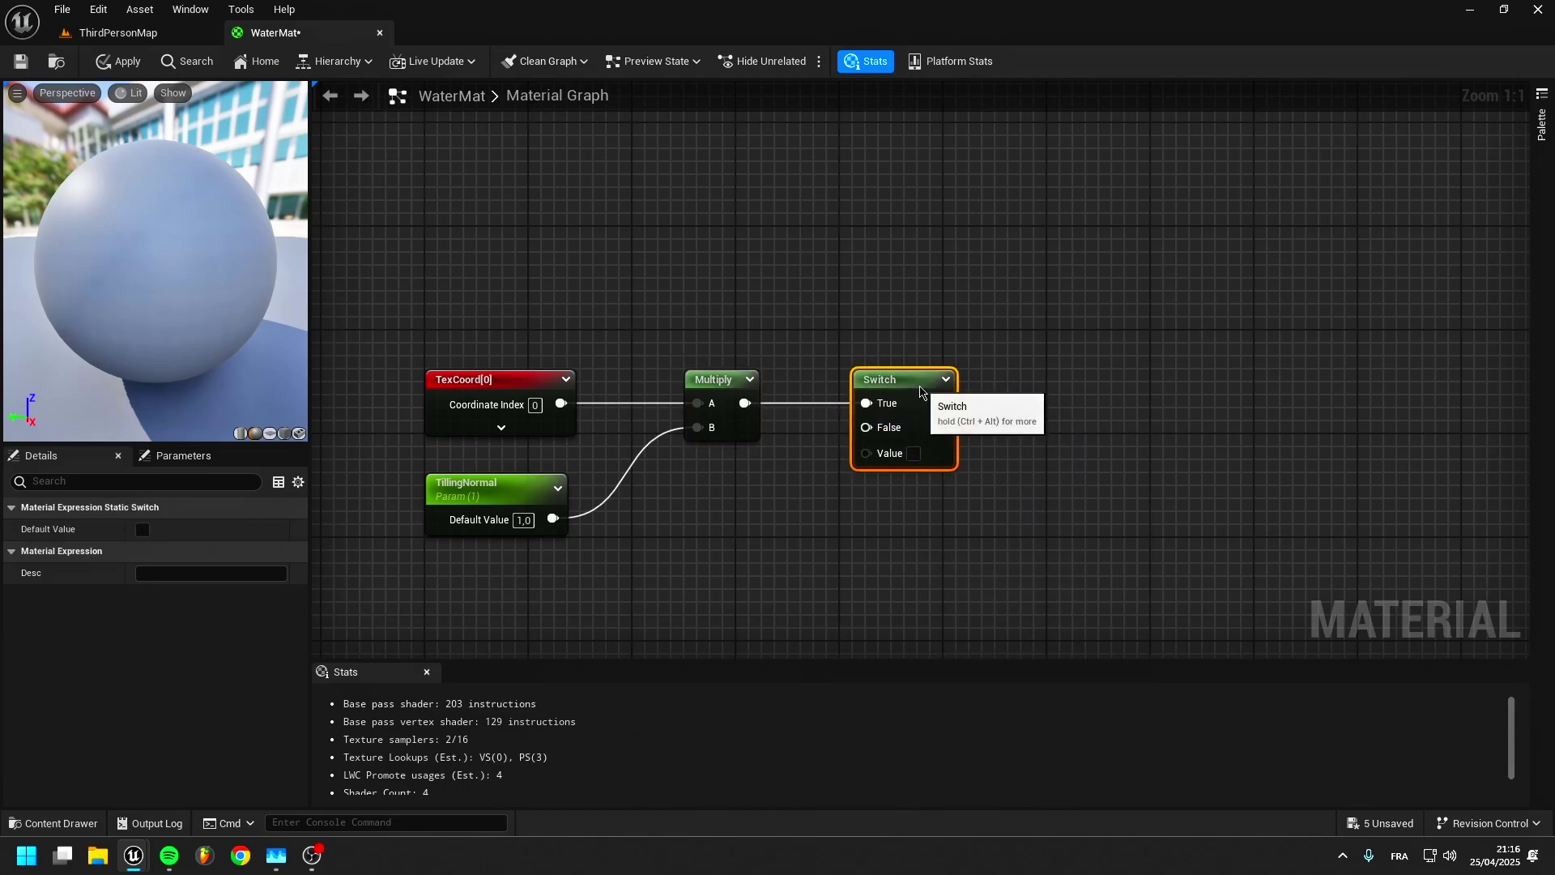
Add a StaticBoolParameter named UseNormals below the TillingNormal parameter.
right_click_drag(759, 497, 915, 387)
right_click(614, 533)
type("static bool")
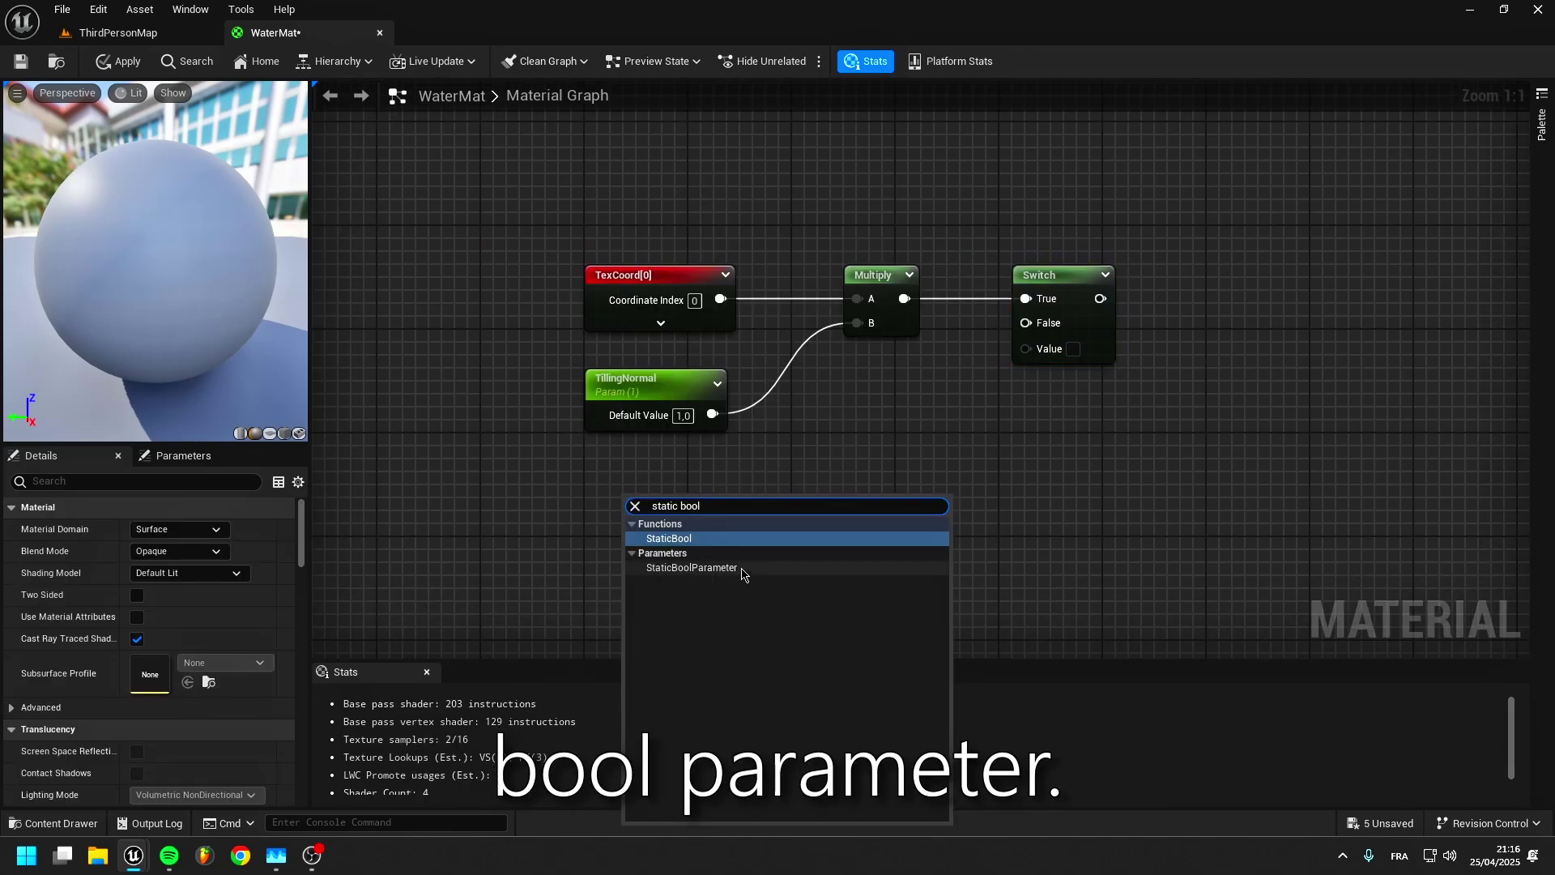
left_click(742, 569)
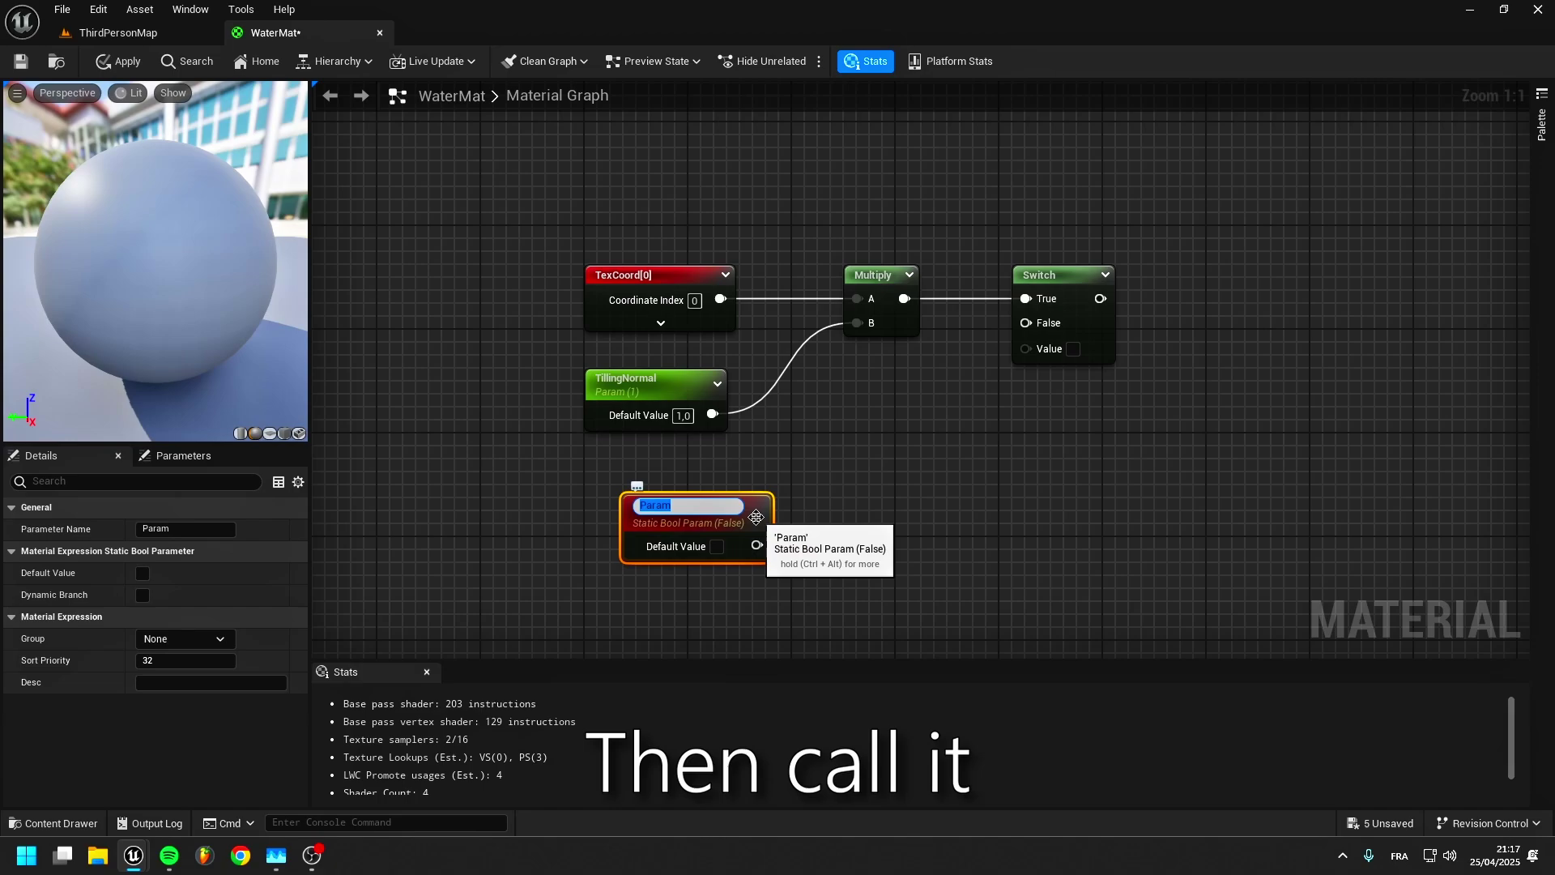
type("Use")
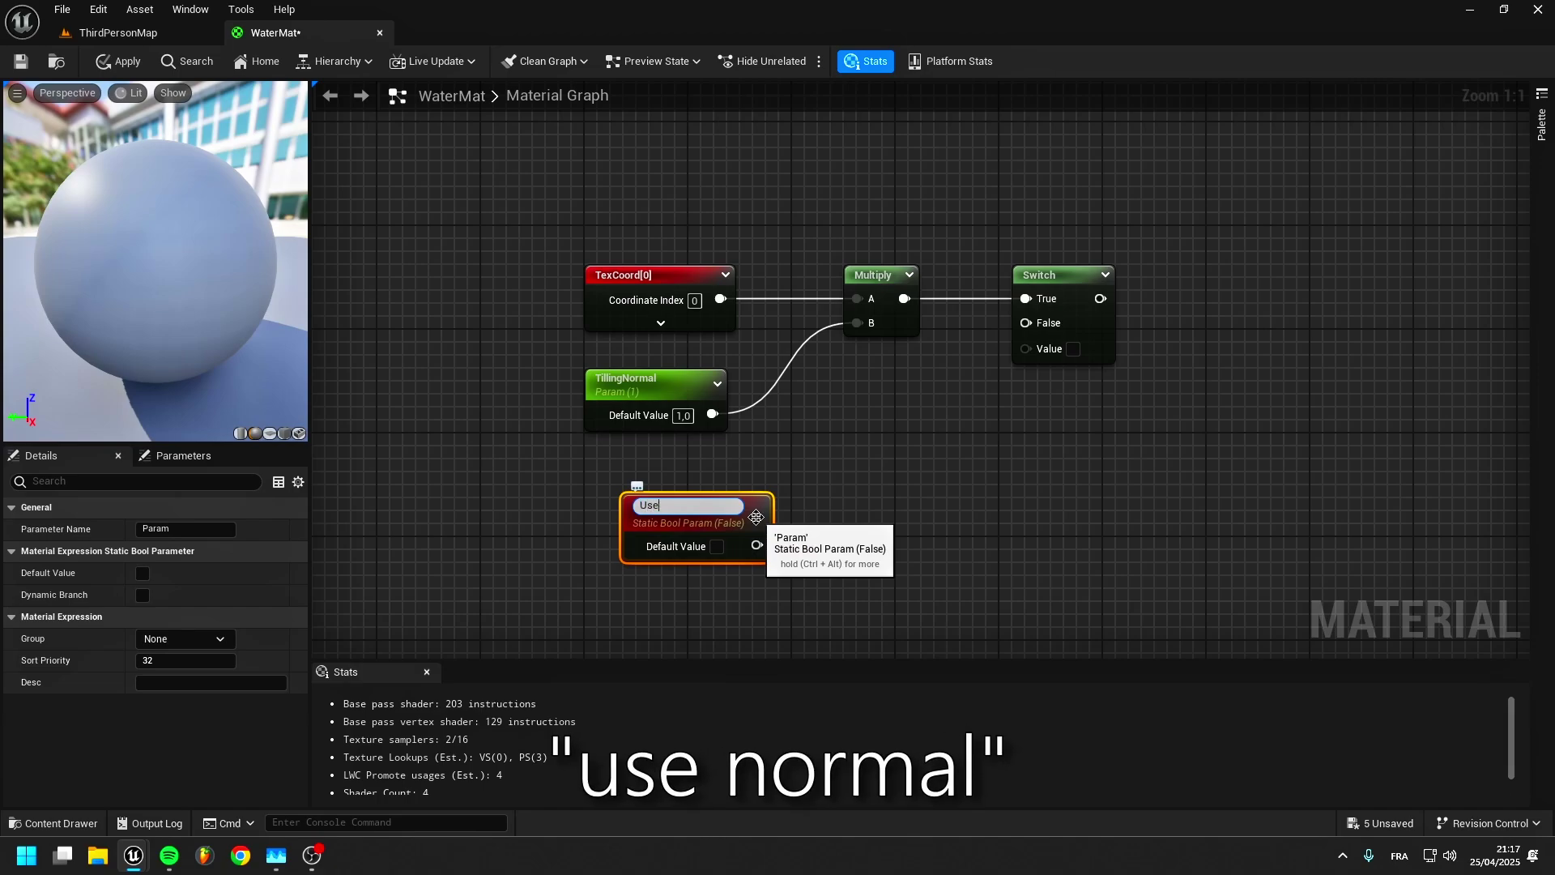
type("Normals")
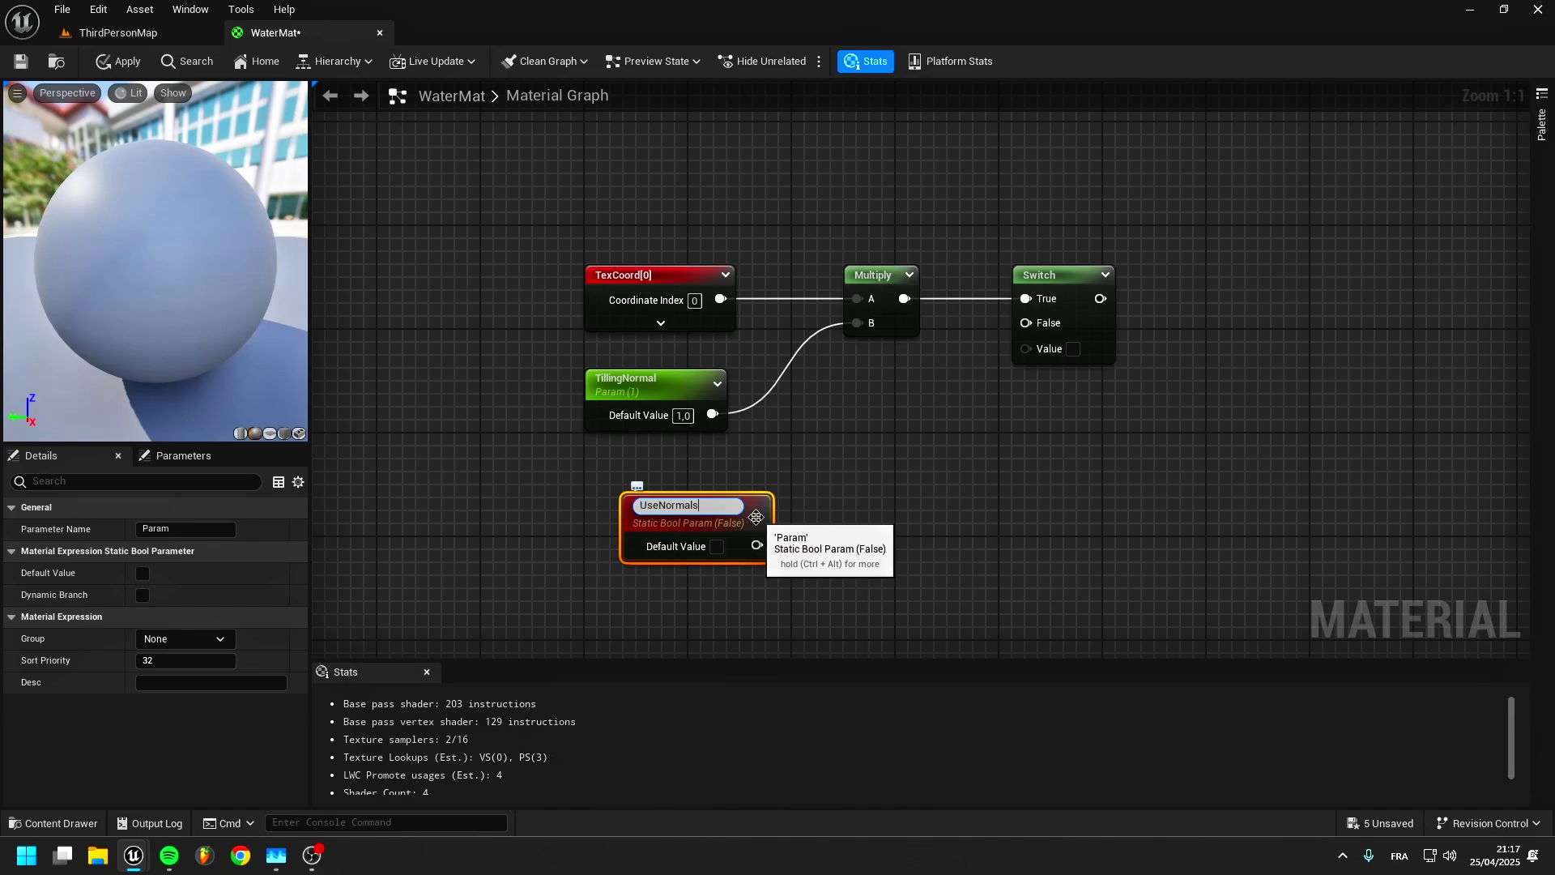
key("Return")
Connect UseNormals to the Value input of the Switch node and enable its default value.
left_click_drag(755, 517, 917, 411)
left_click(679, 519)
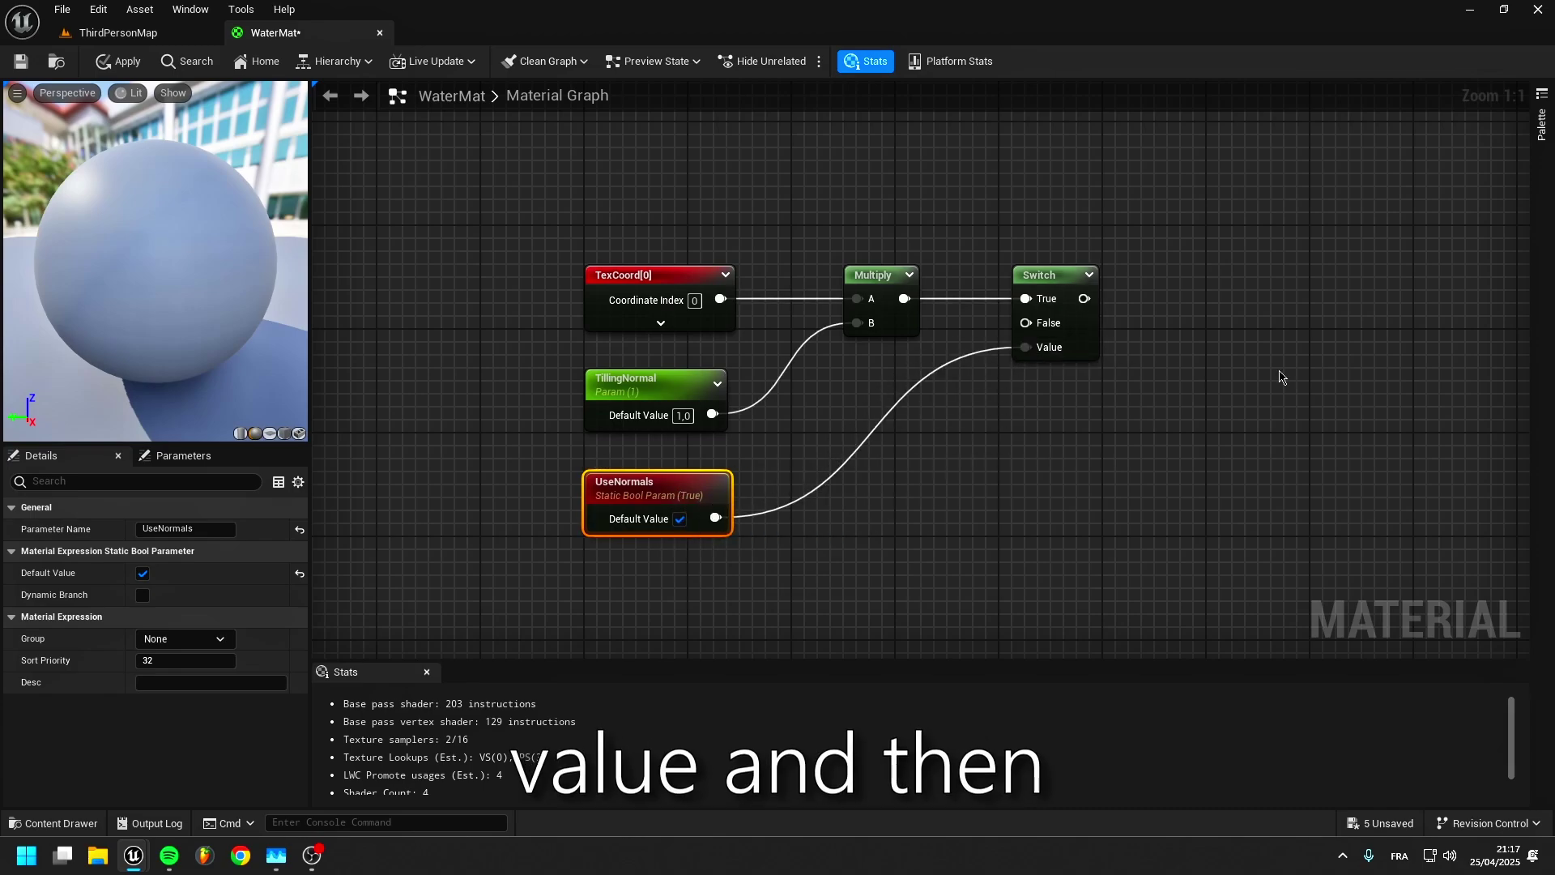
Shift the whole TexCoord-to-Switch node group slightly left and add two Panner nodes beyond the Switch, one above the other.
right_click_drag(1281, 377, 941, 388)
scroll(940, 389, "down", 3)
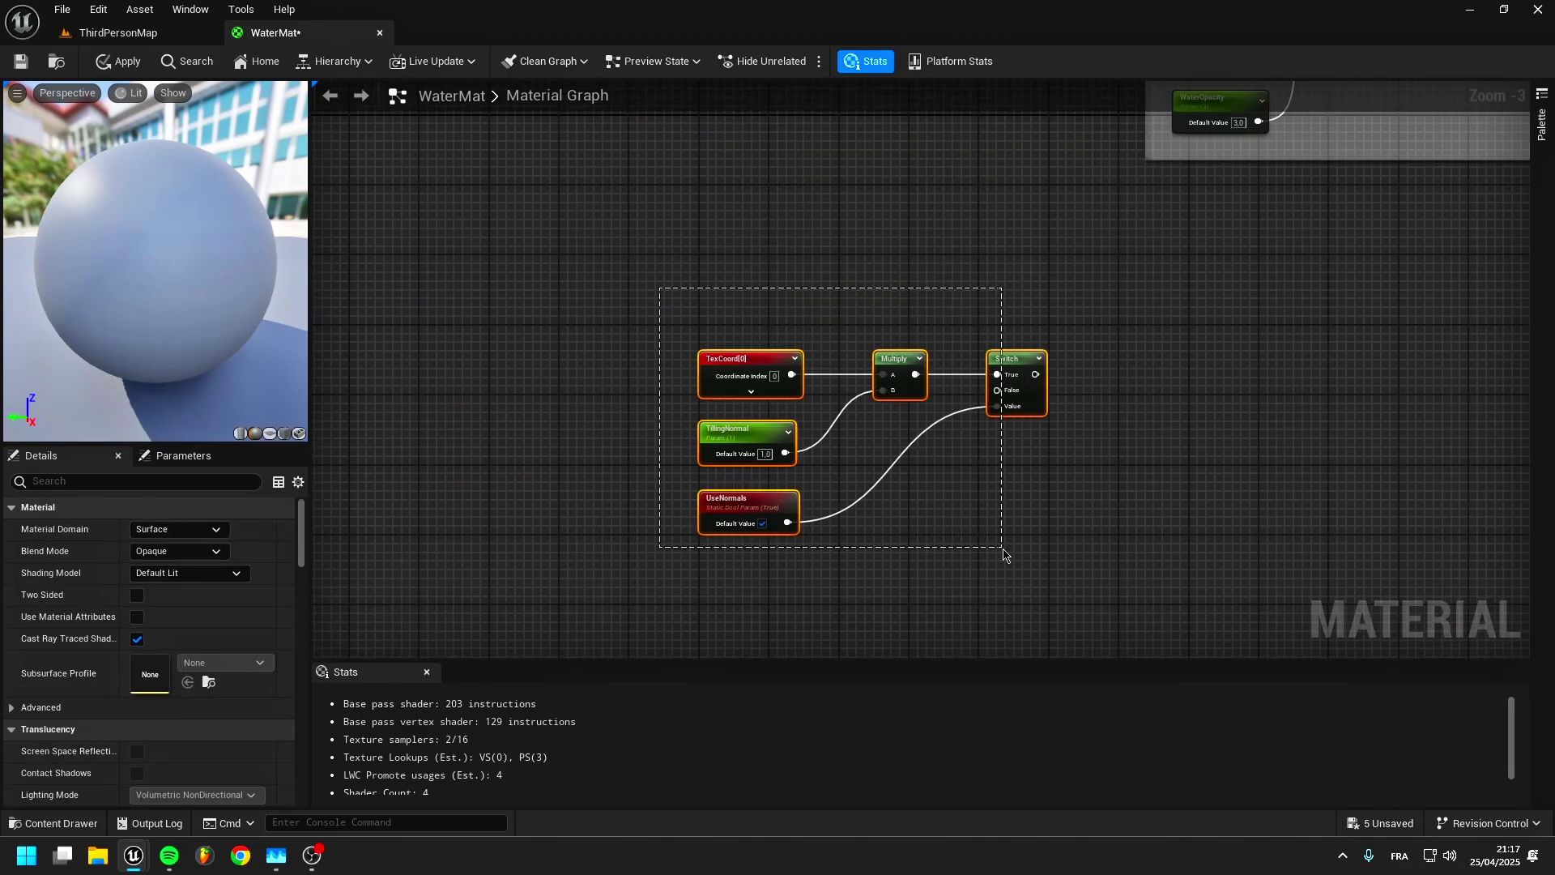
left_click_drag(1007, 285, 967, 362)
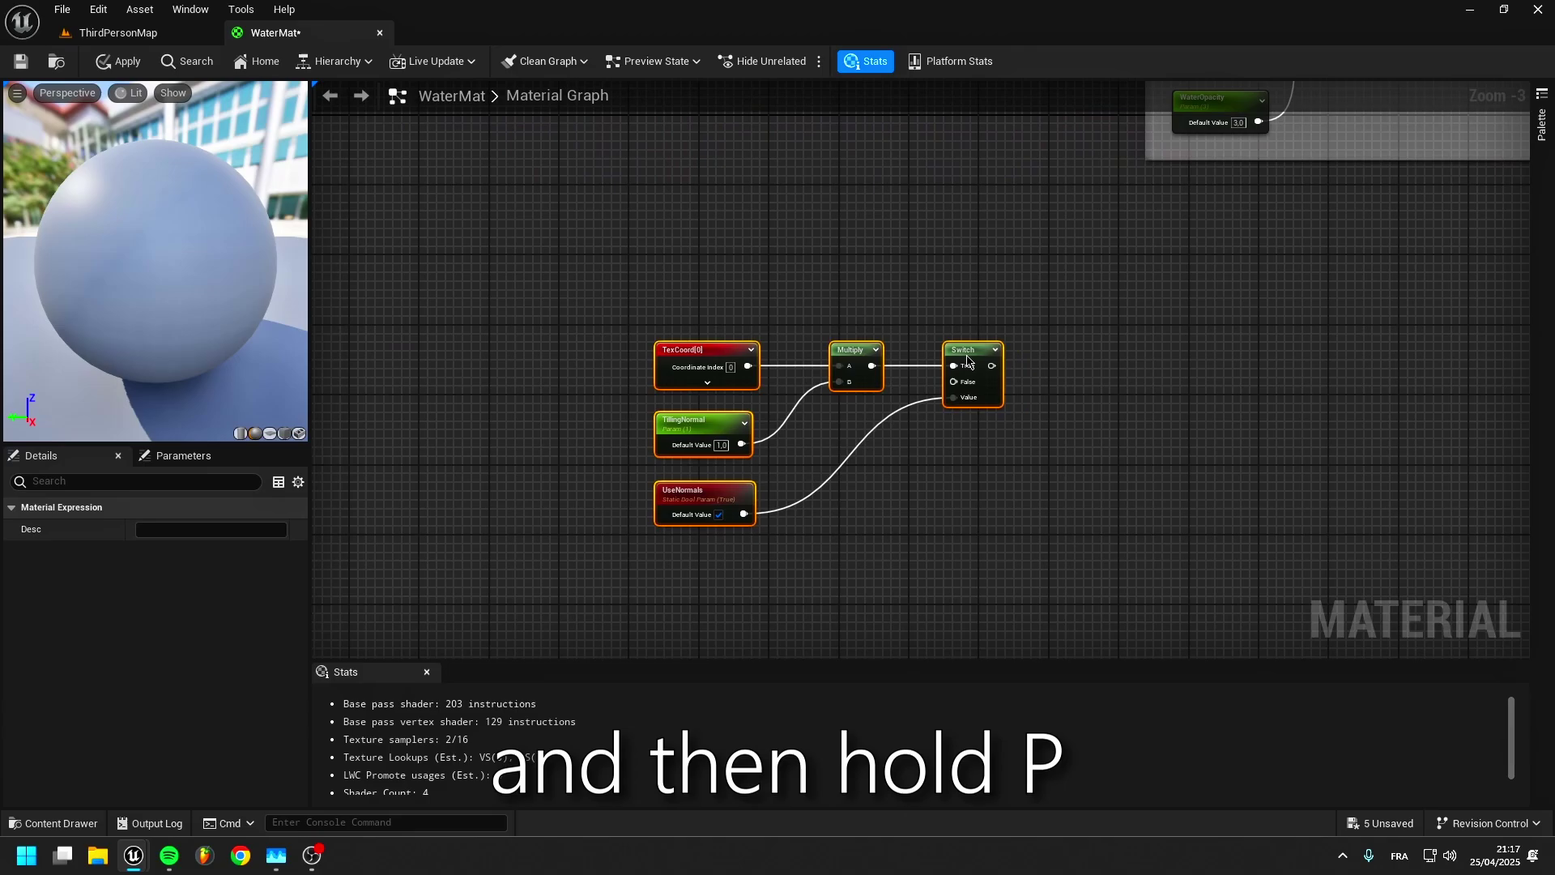
scroll(968, 362, "up", 3)
left_click(837, 255)
left_click(843, 595)
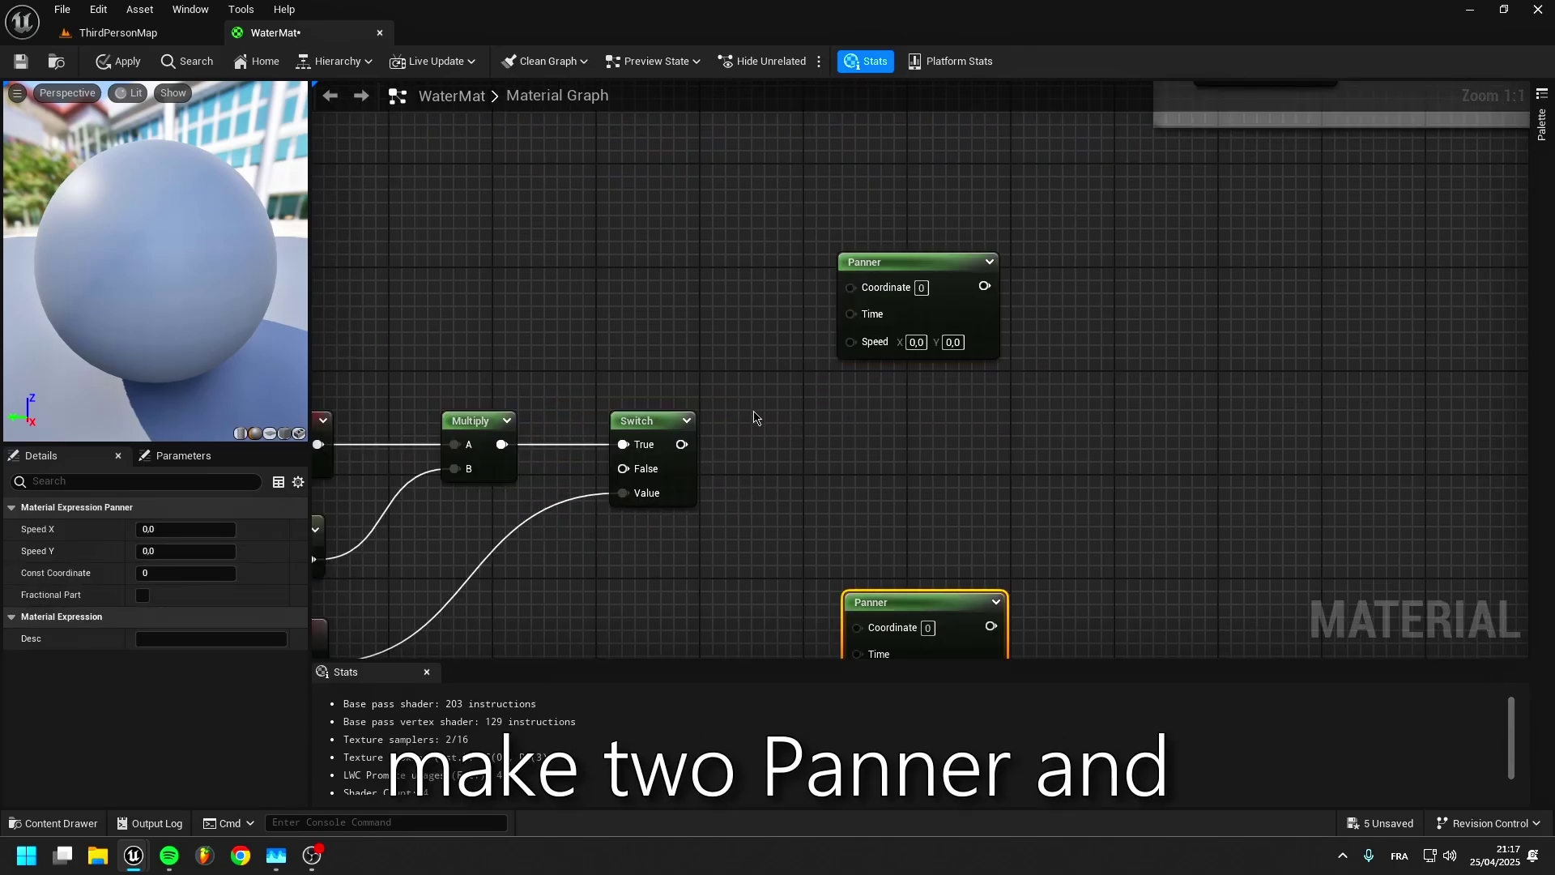
Connect the Switch output to the Coordinate input of both Panner nodes and line up the lower Panner beneath the upper one.
left_click_drag(681, 444, 849, 286)
left_click_drag(910, 603, 852, 565)
right_click_drag(958, 510, 794, 479)
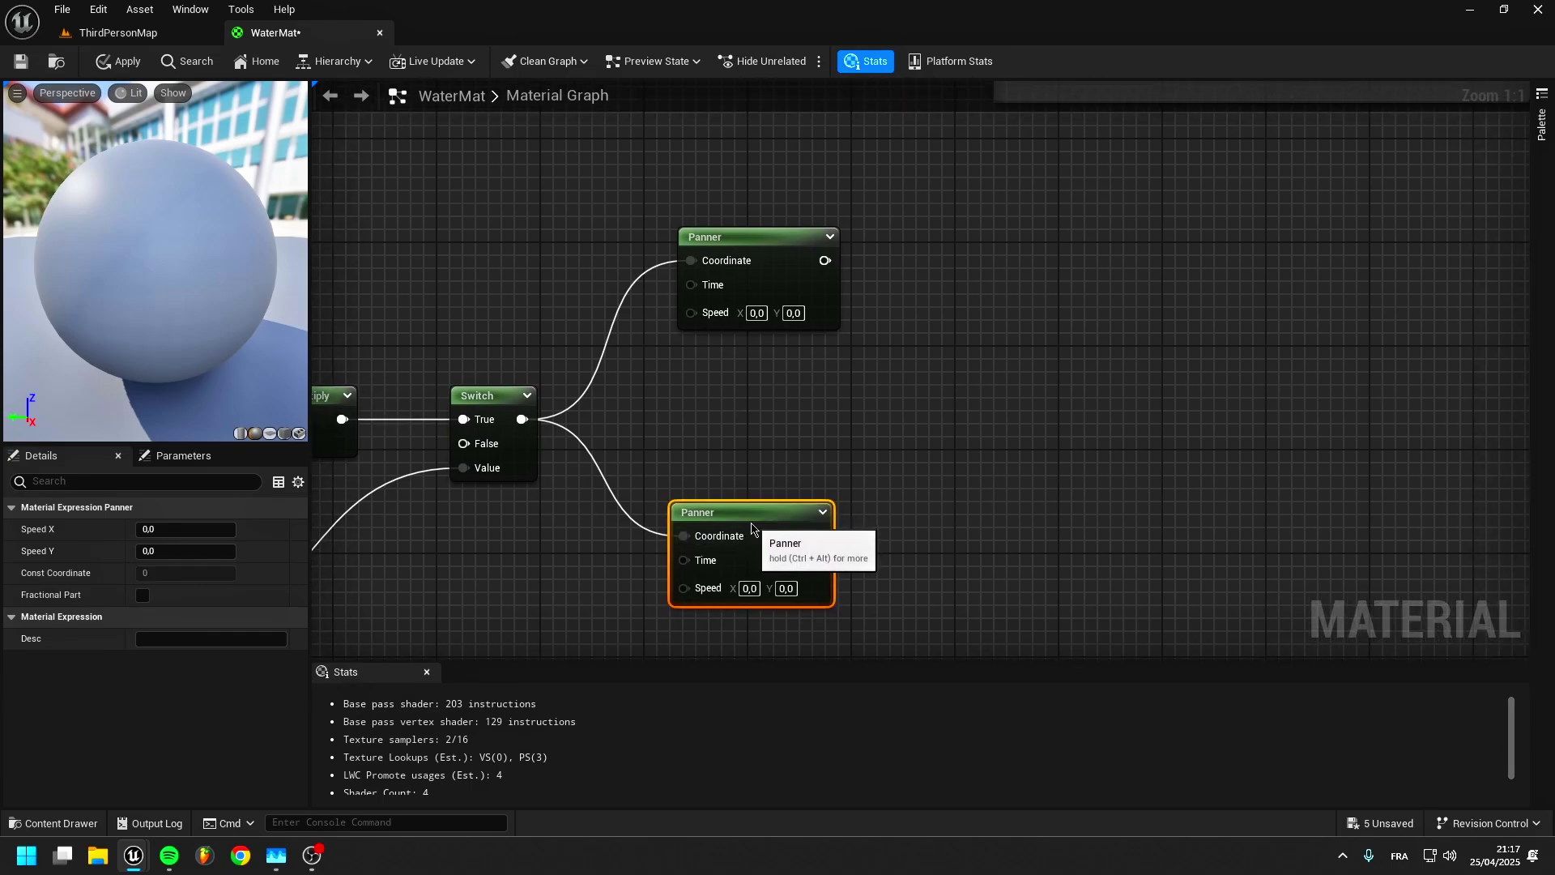
left_click(773, 443)
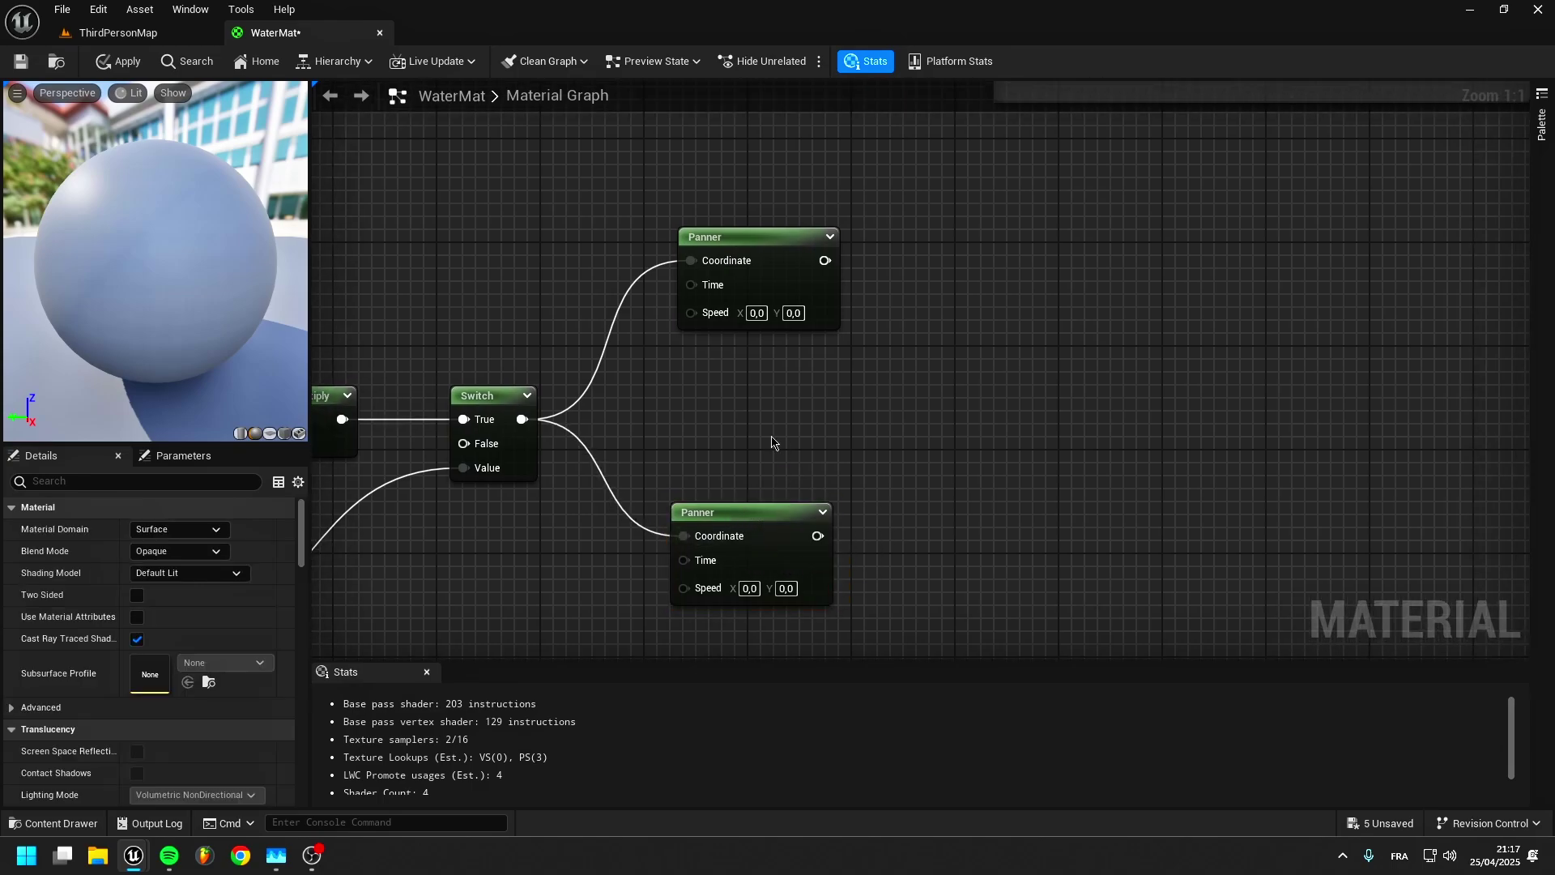
Set the upper Panner's Y speed to -0.01.
left_click(793, 313)
type("-")
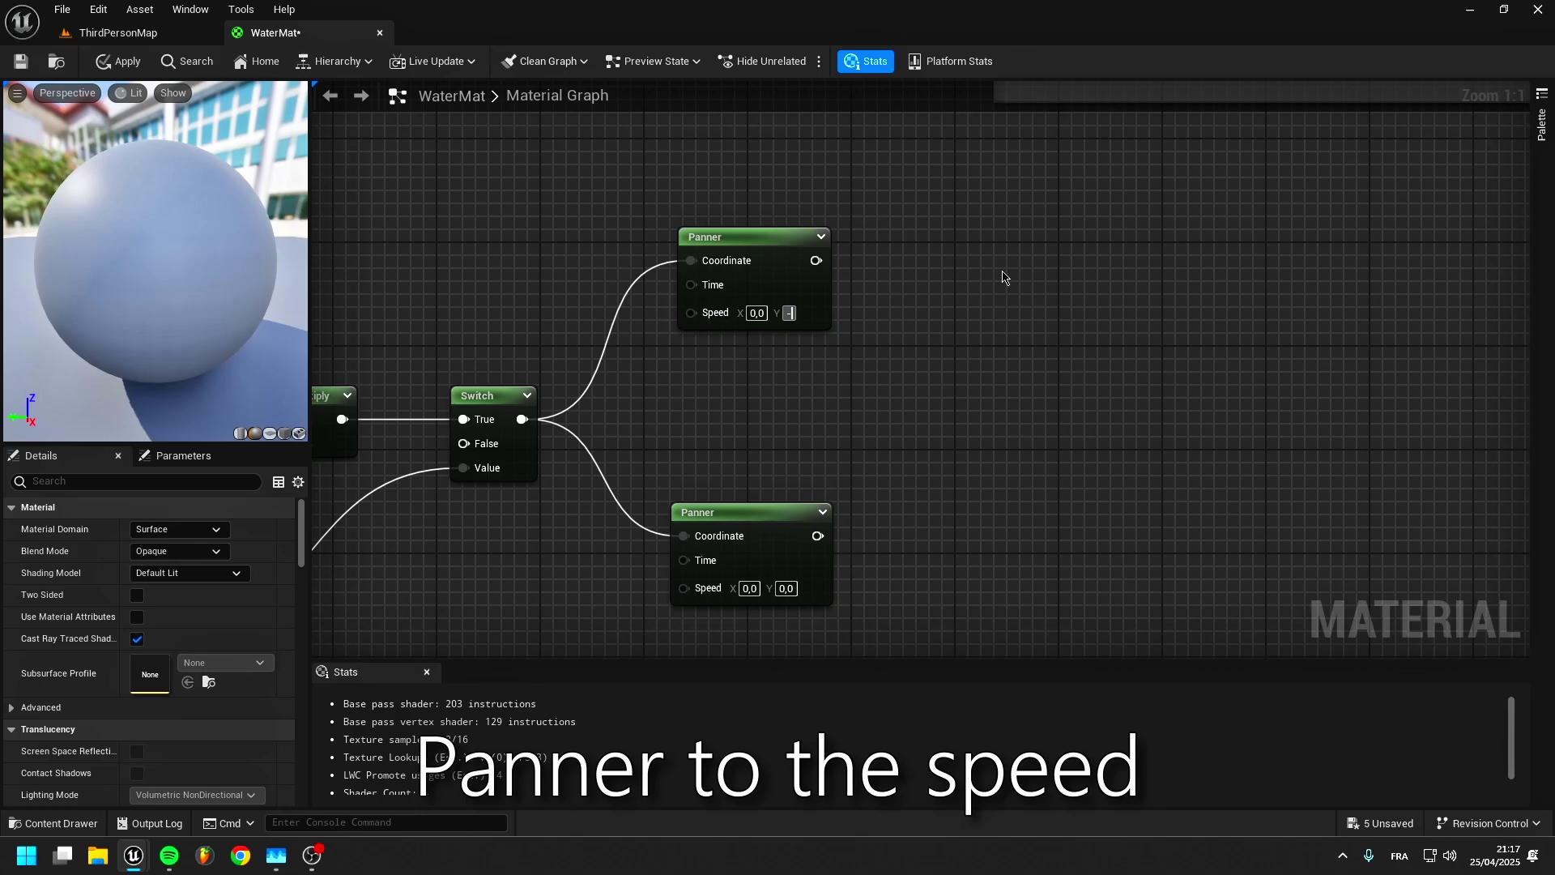
type("0.1.01")
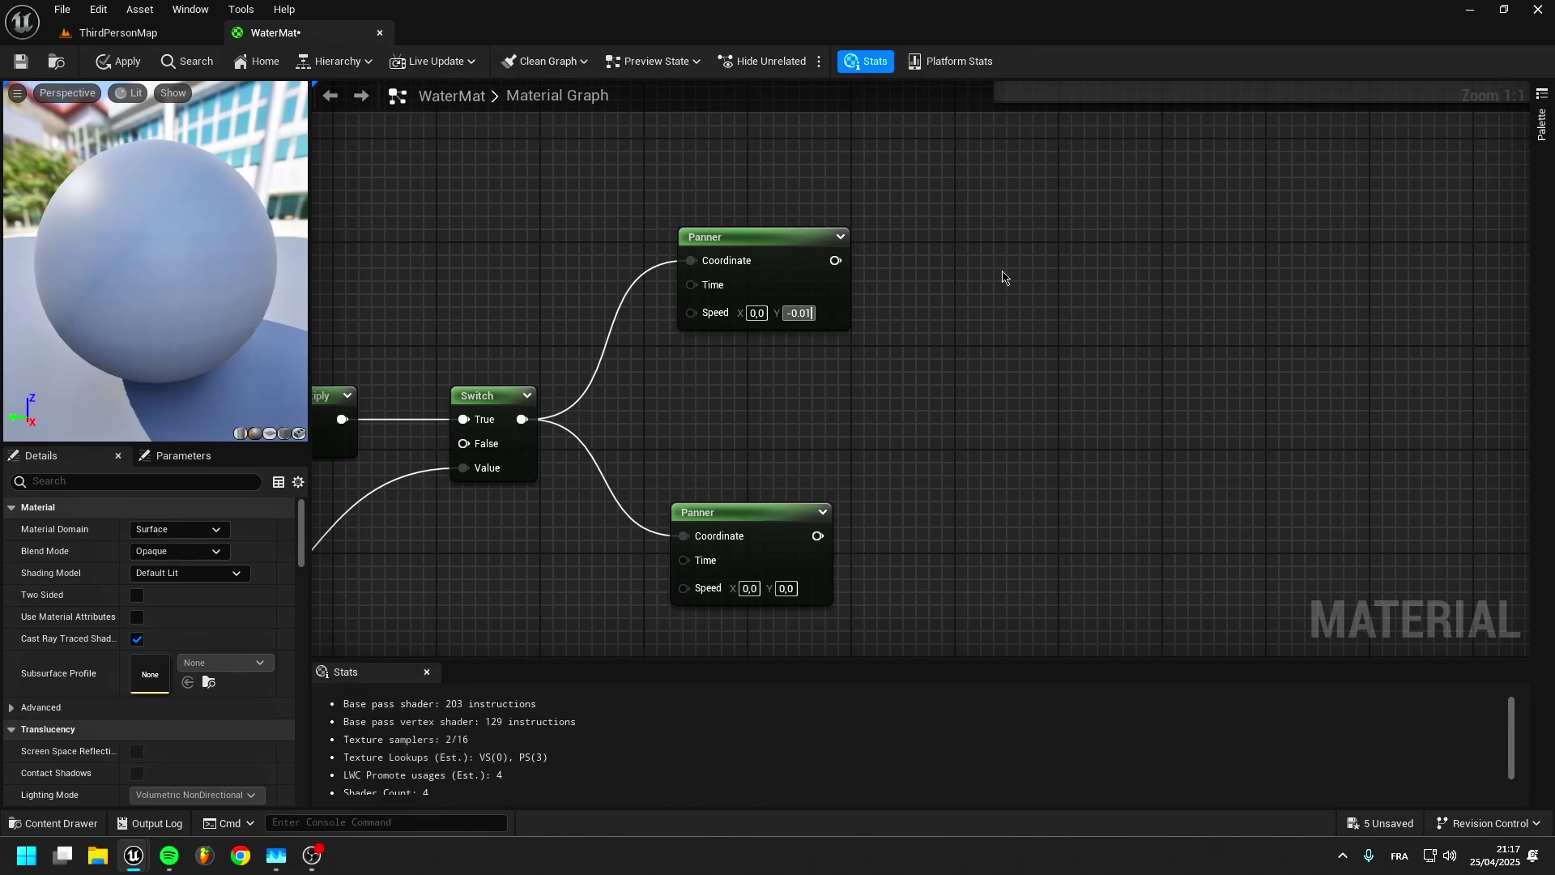
key("Return")
left_click(1010, 277)
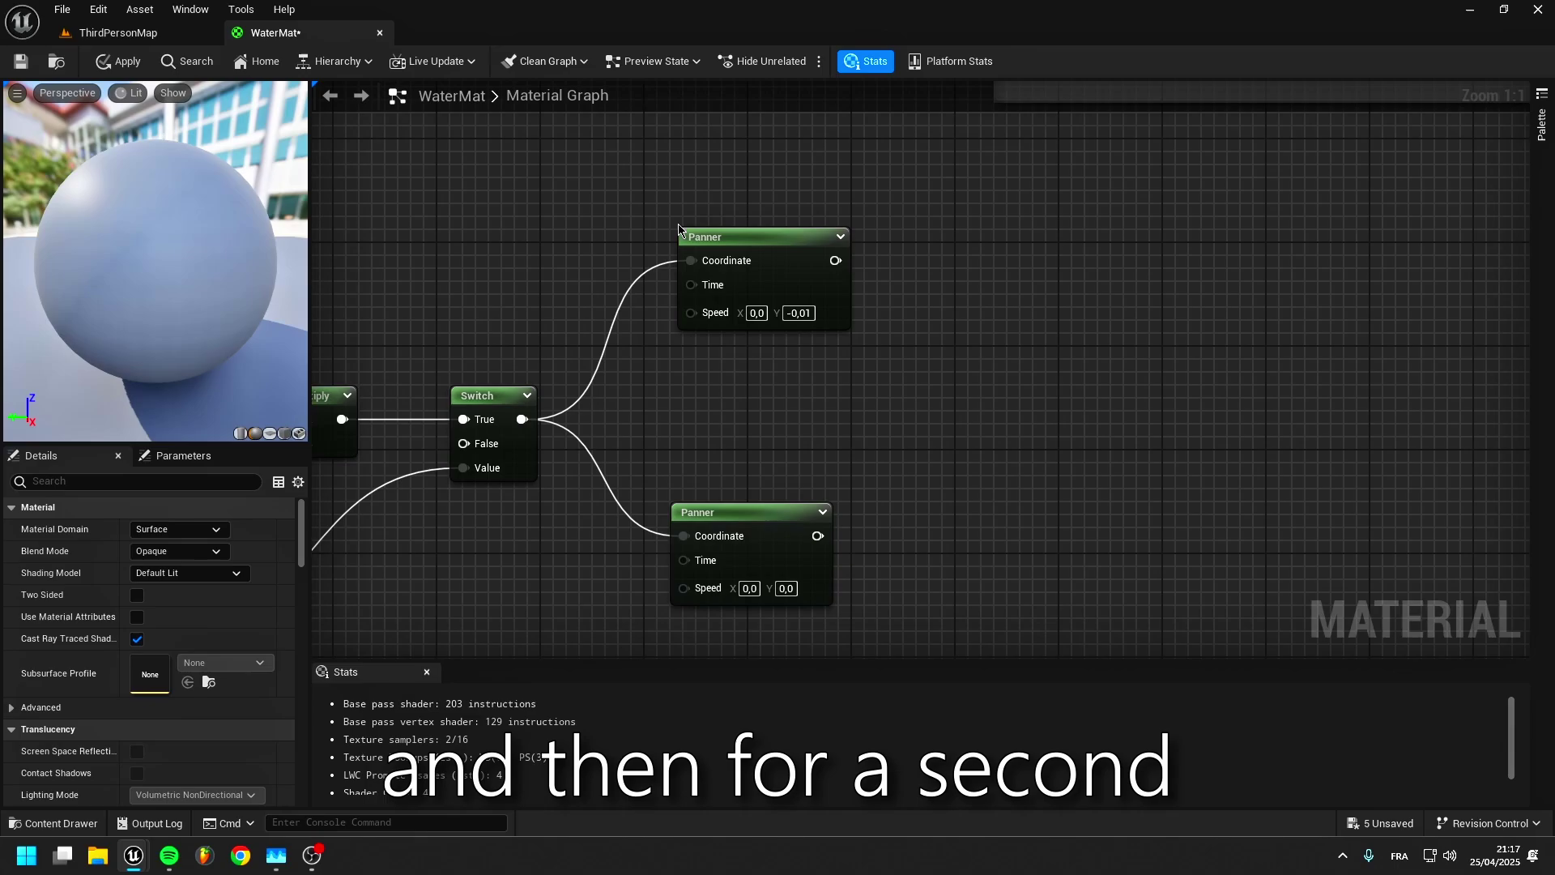
Set the lower Panner's X speed to 0.03 and line the node up beneath the upper Panner.
right_click_drag(983, 219, 1003, 243)
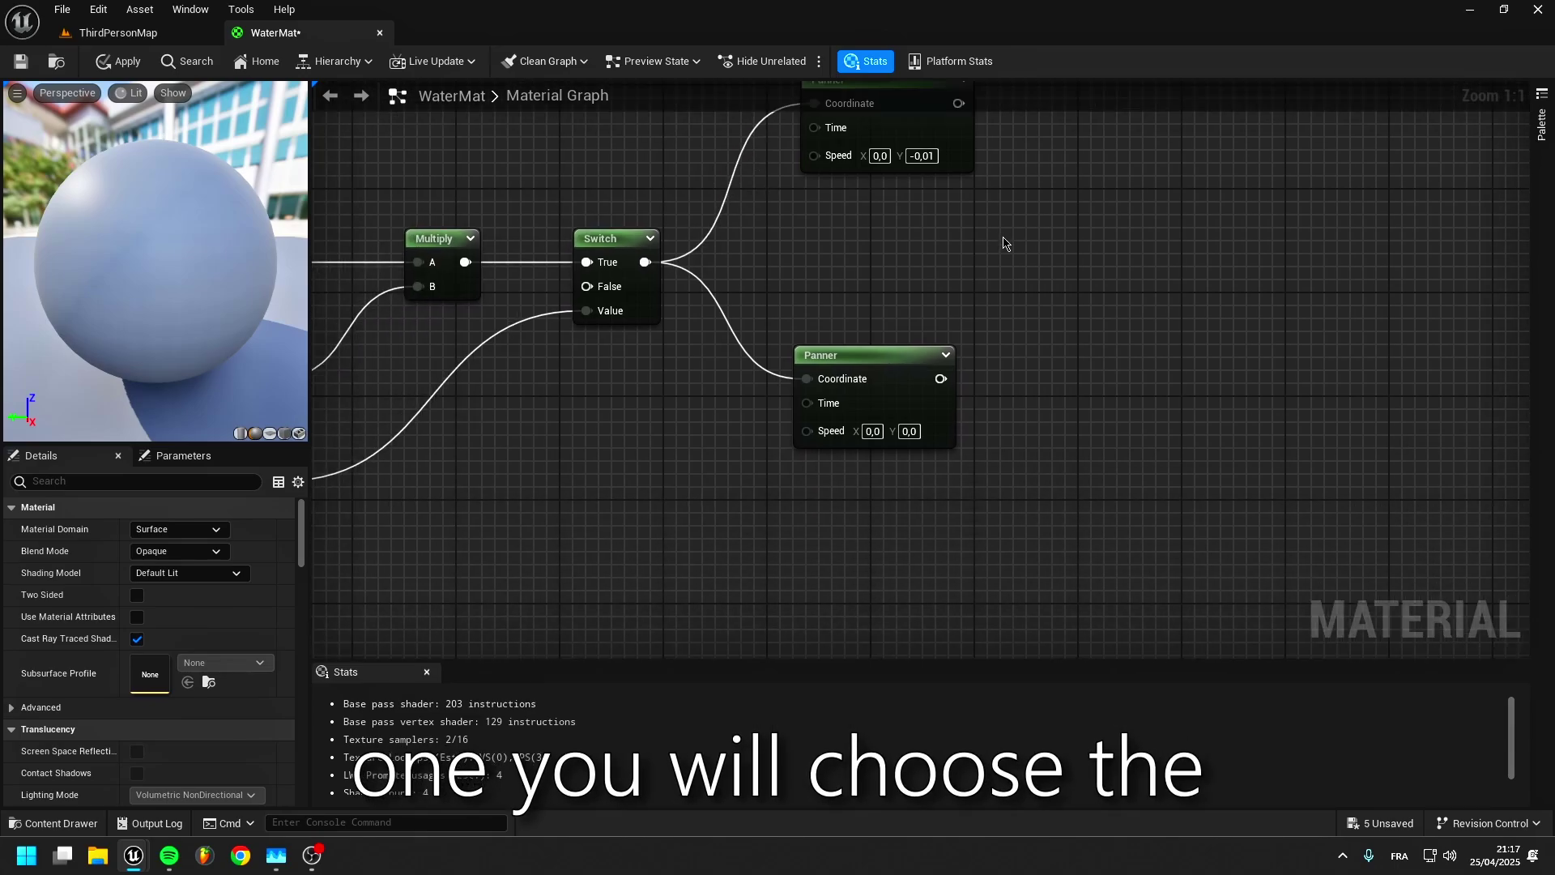
left_click(870, 430)
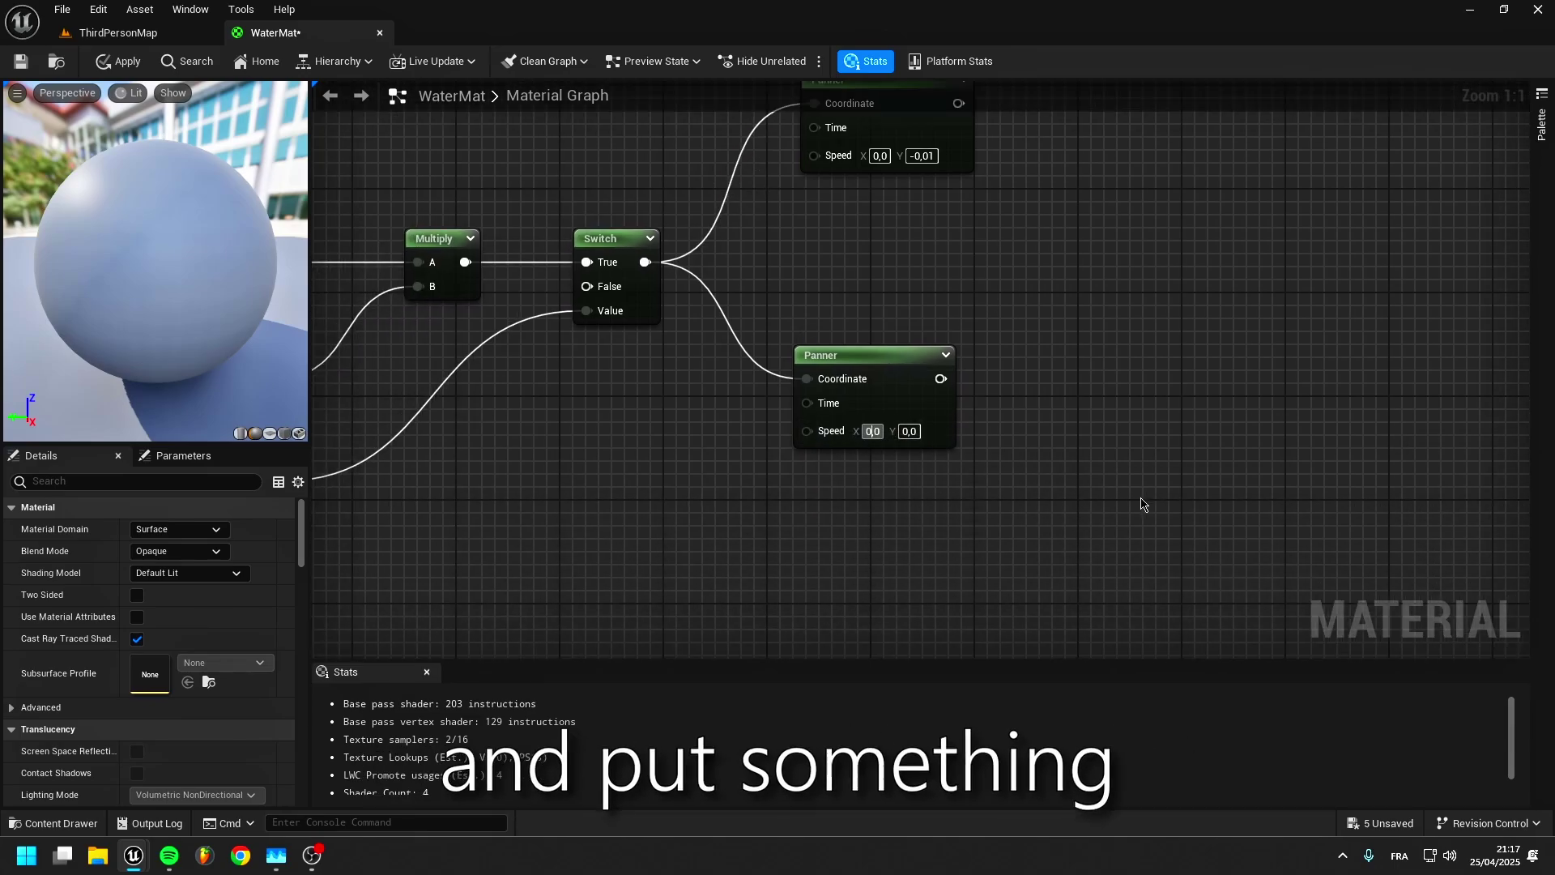
key("ctrl+a")
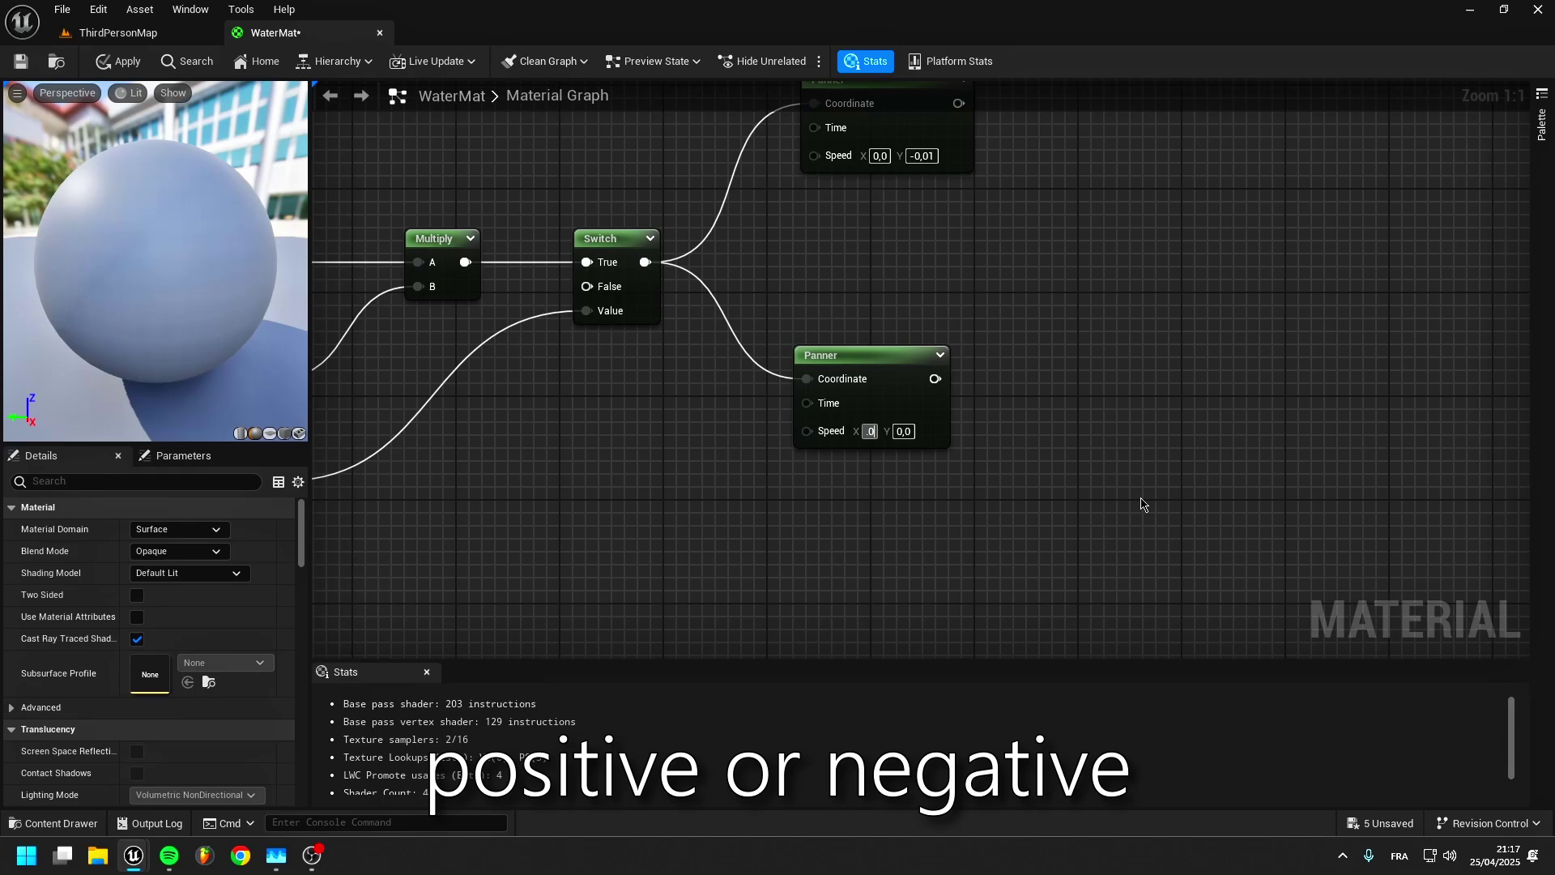
right_click_drag(1153, 493, 899, 565)
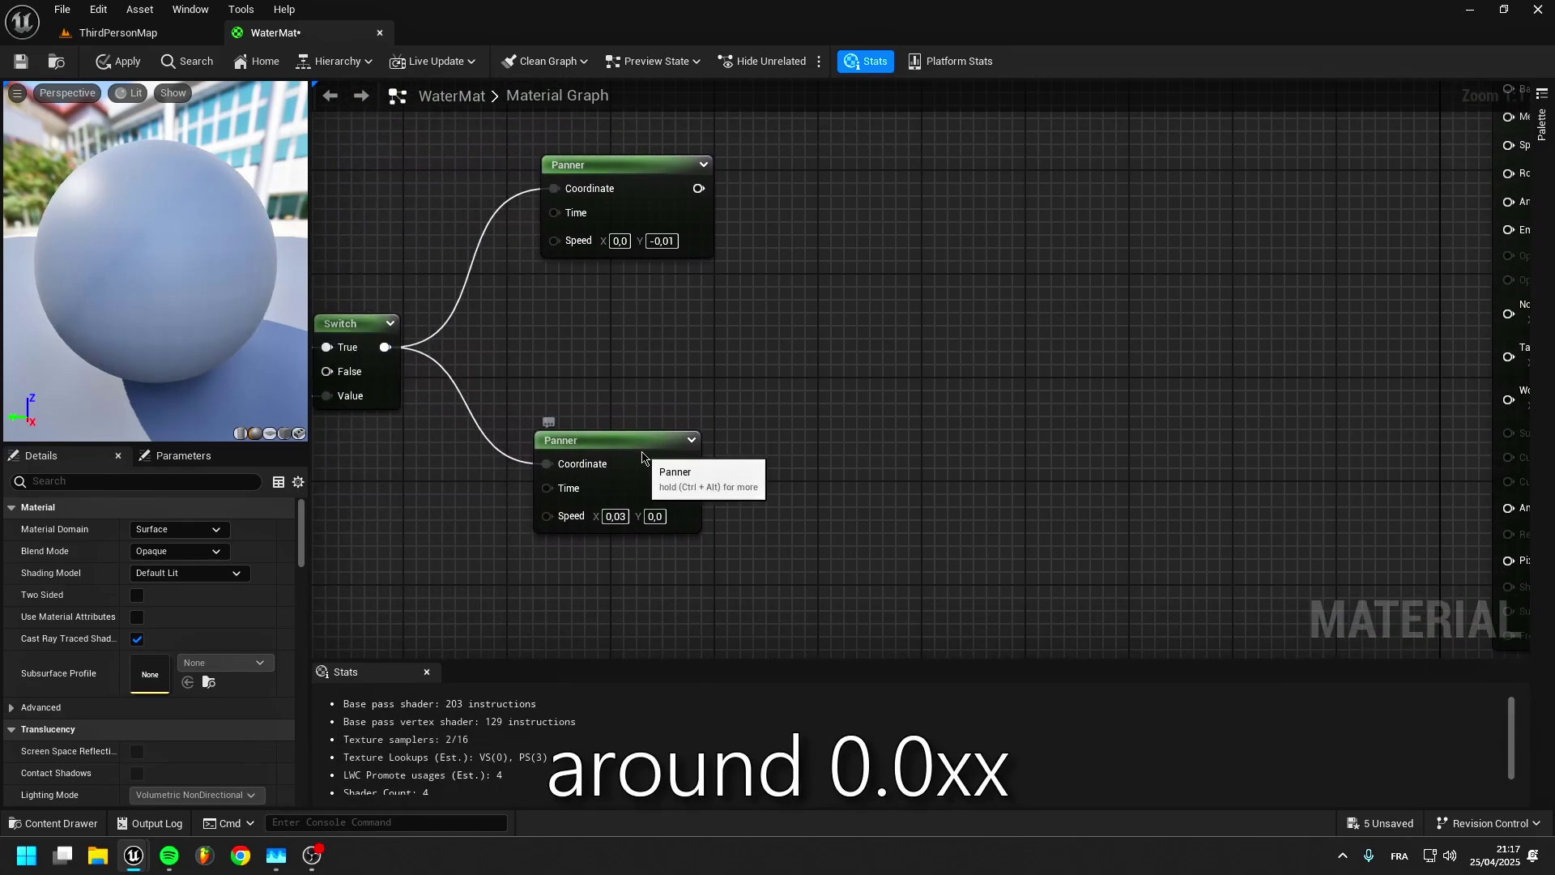
left_click(642, 458)
left_click(755, 435)
Add the MOTW_196_Trampled_Soil_8k_Normal texture as a Texture Sample and connect the upper Panner to its UVs.
left_click(57, 822)
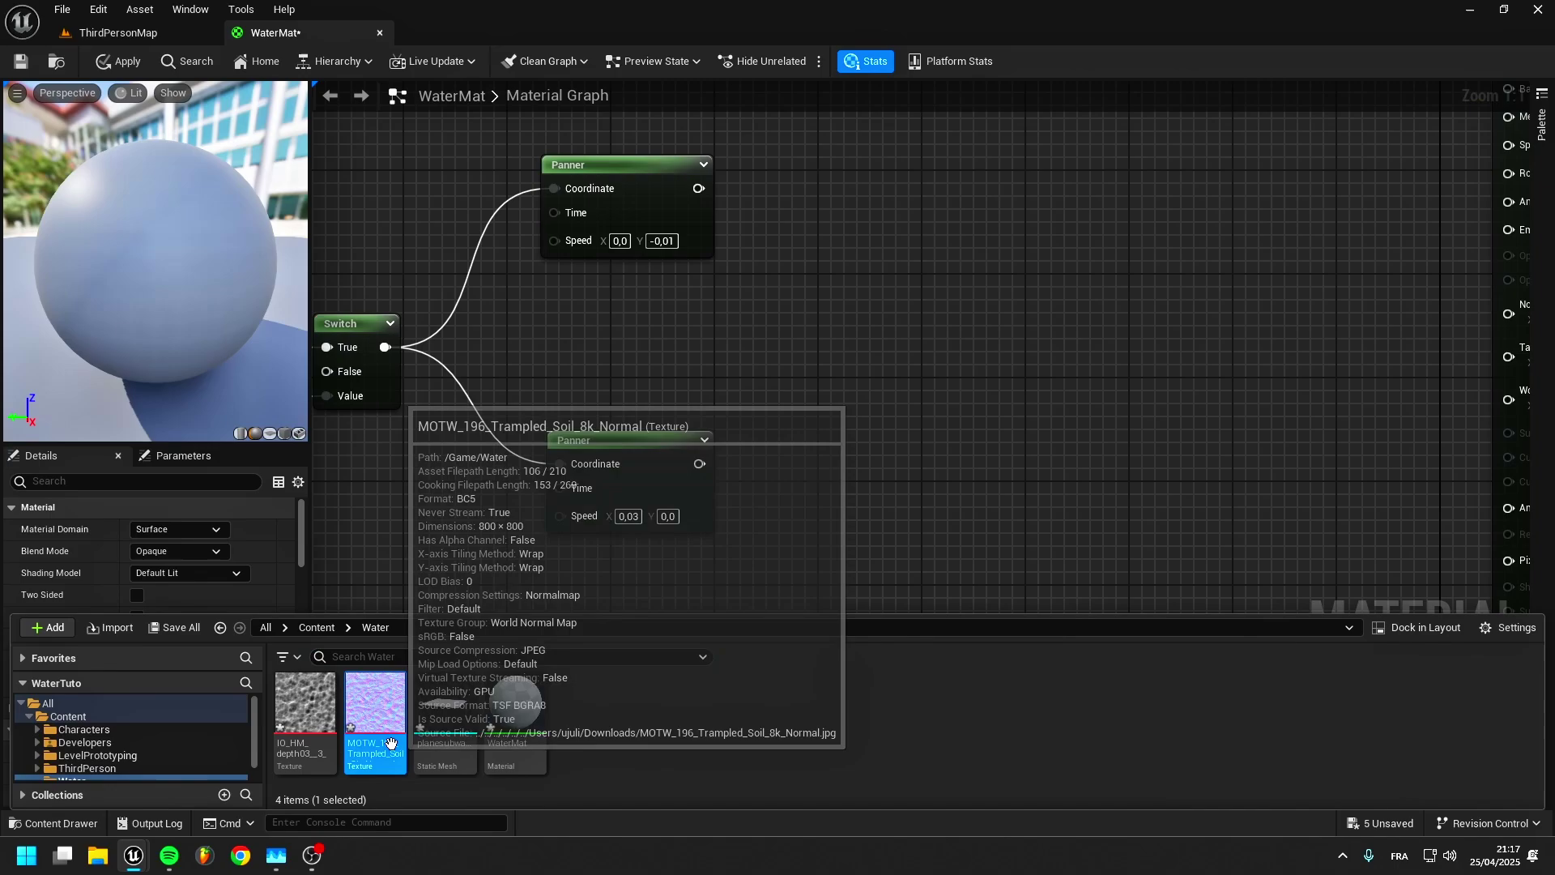
left_click_drag(391, 744, 851, 197)
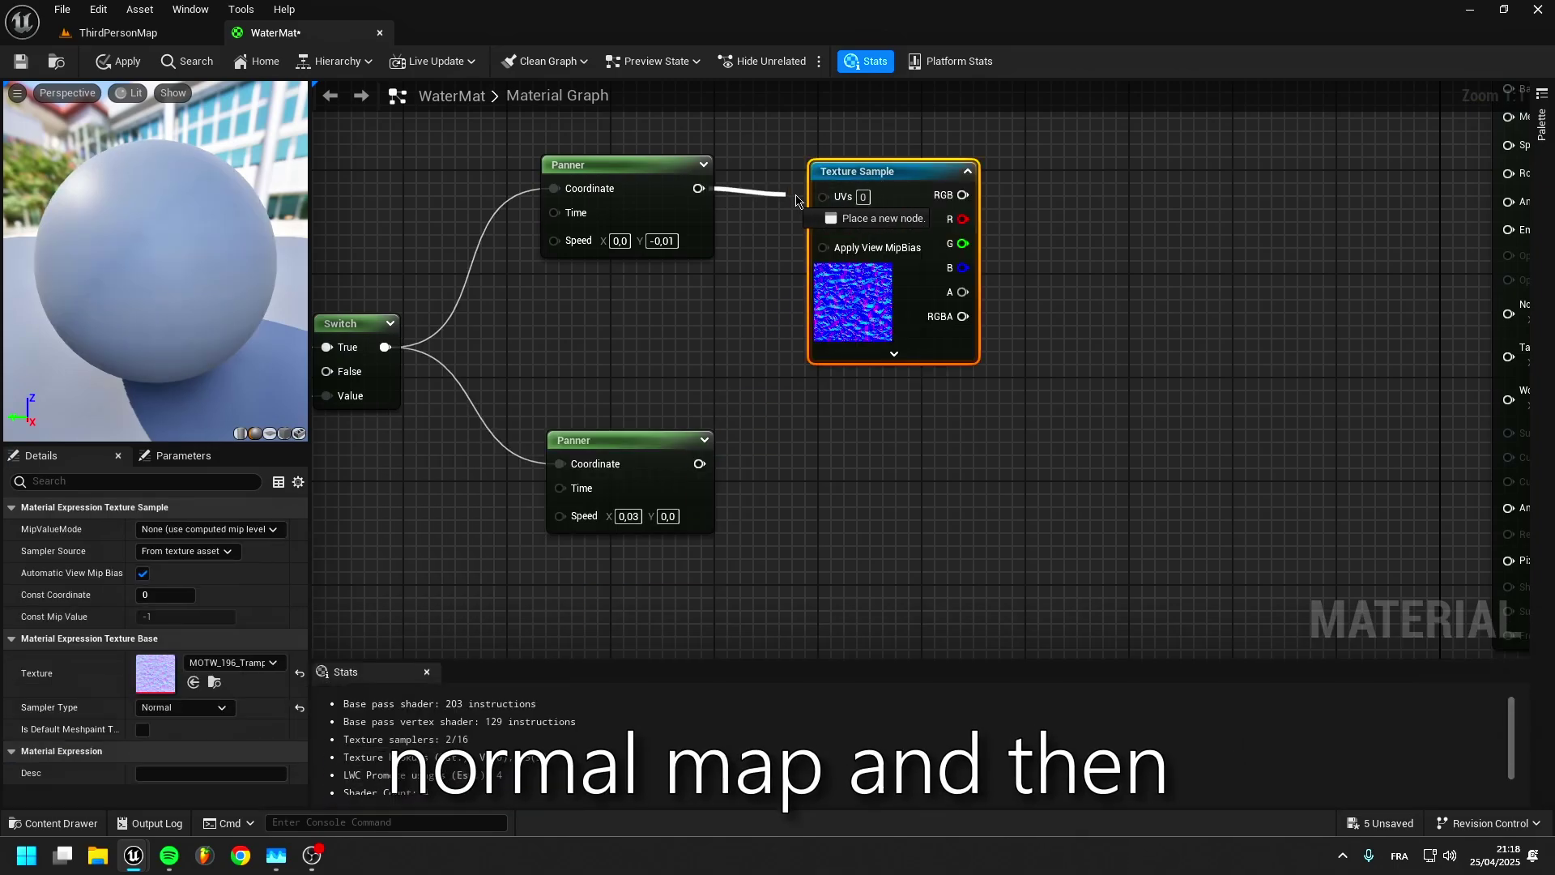
left_click_drag(698, 188, 854, 178)
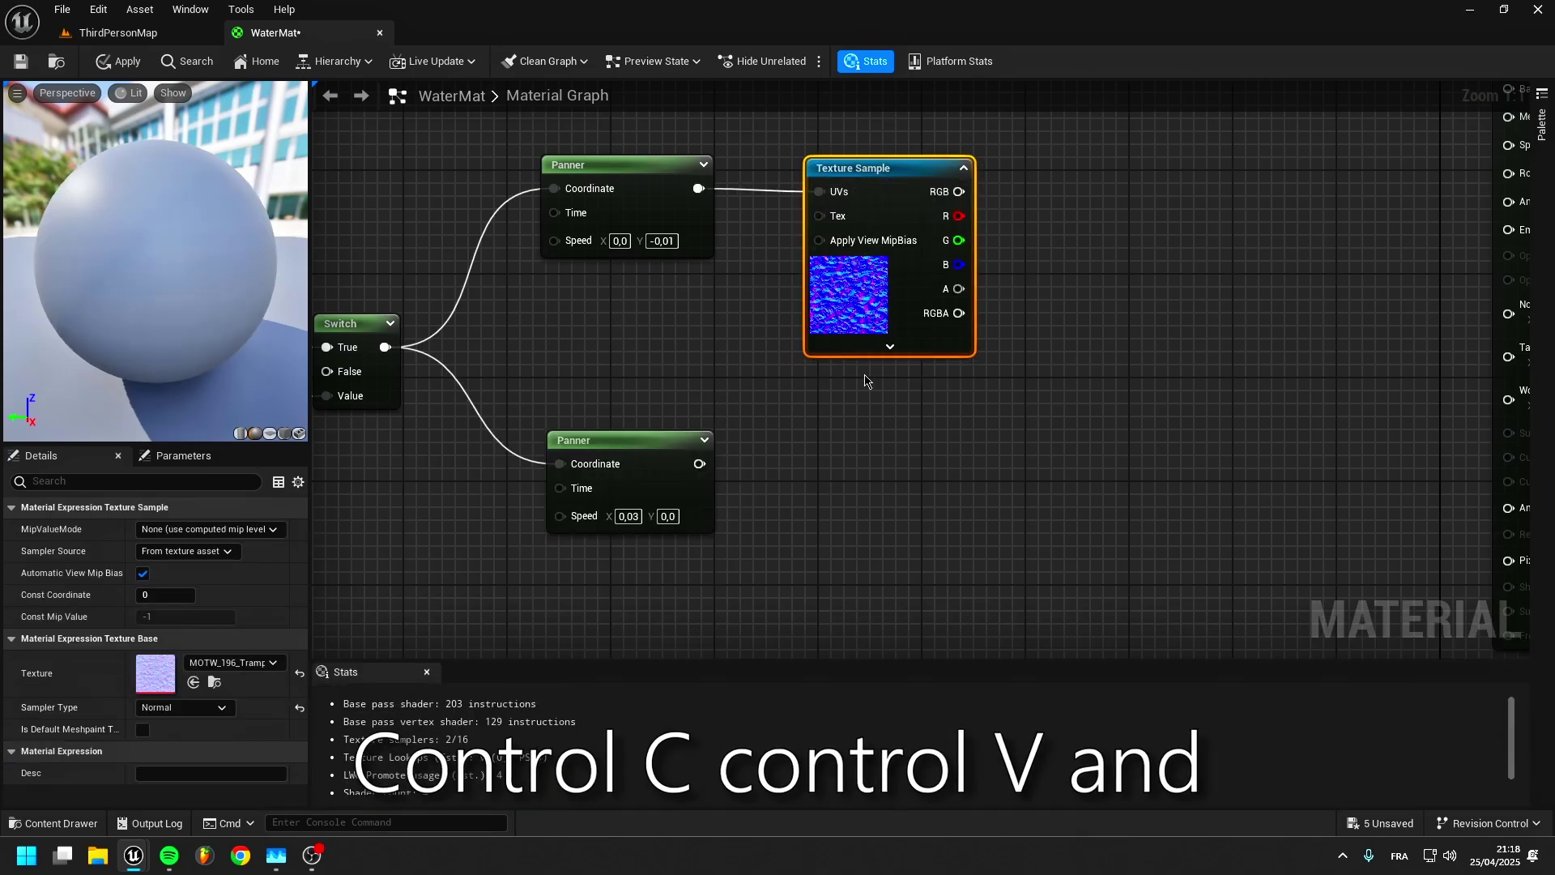
Duplicate the normal map Texture Sample beneath the original and connect the lower Panner's output to its UVs.
key("ctrl+c")
key("ctrl+v")
left_click_drag(701, 463, 867, 447)
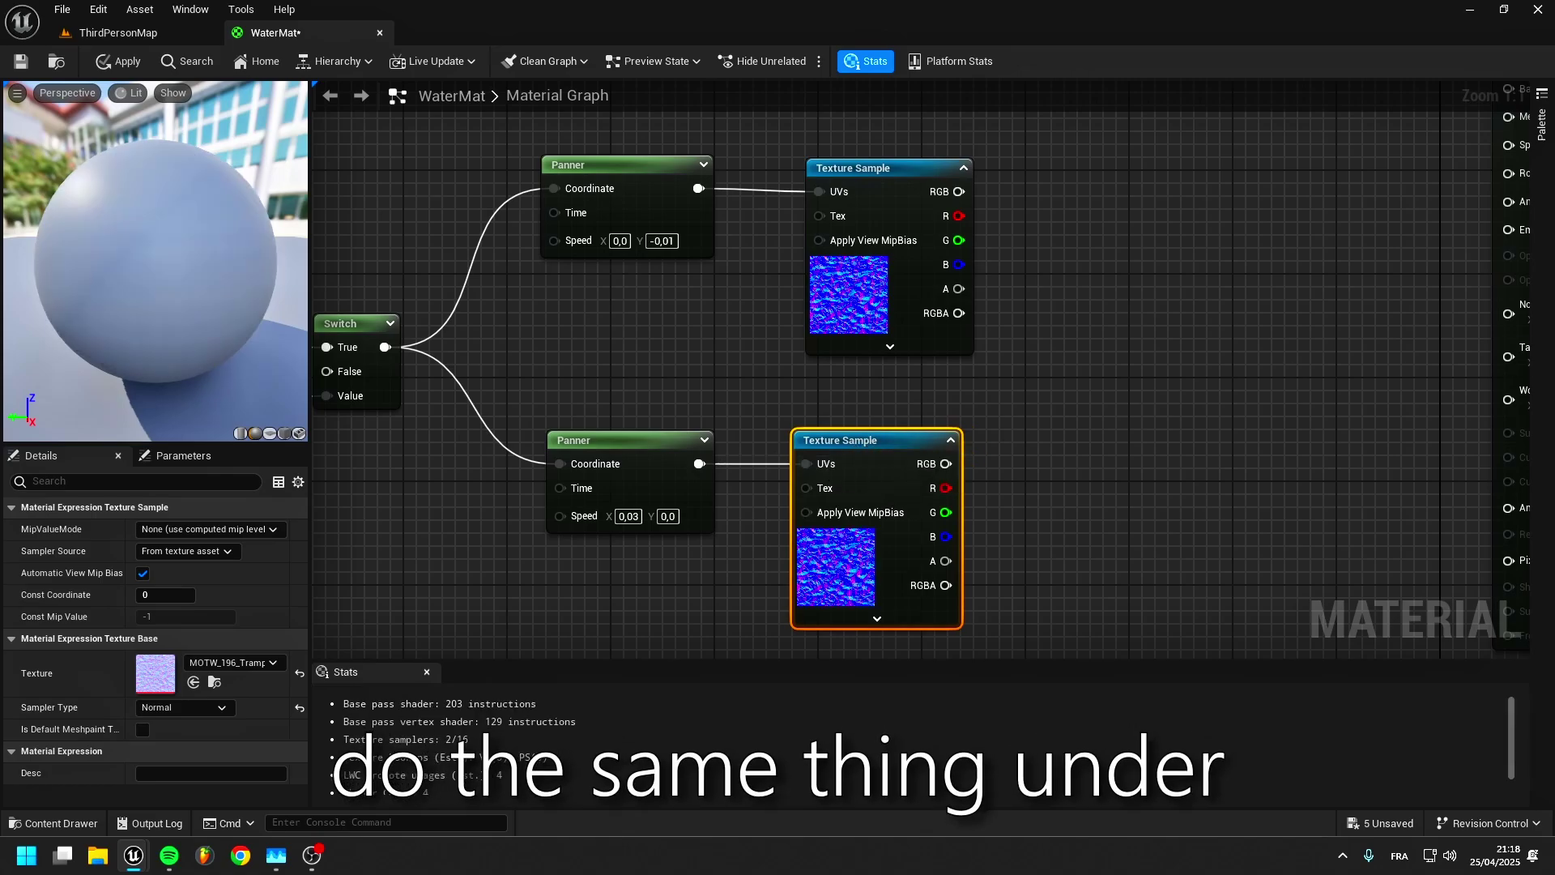
Multiply the RGB outputs of both Texture Samples and connect the result to WaterMat's Normal input.
left_click(1094, 339)
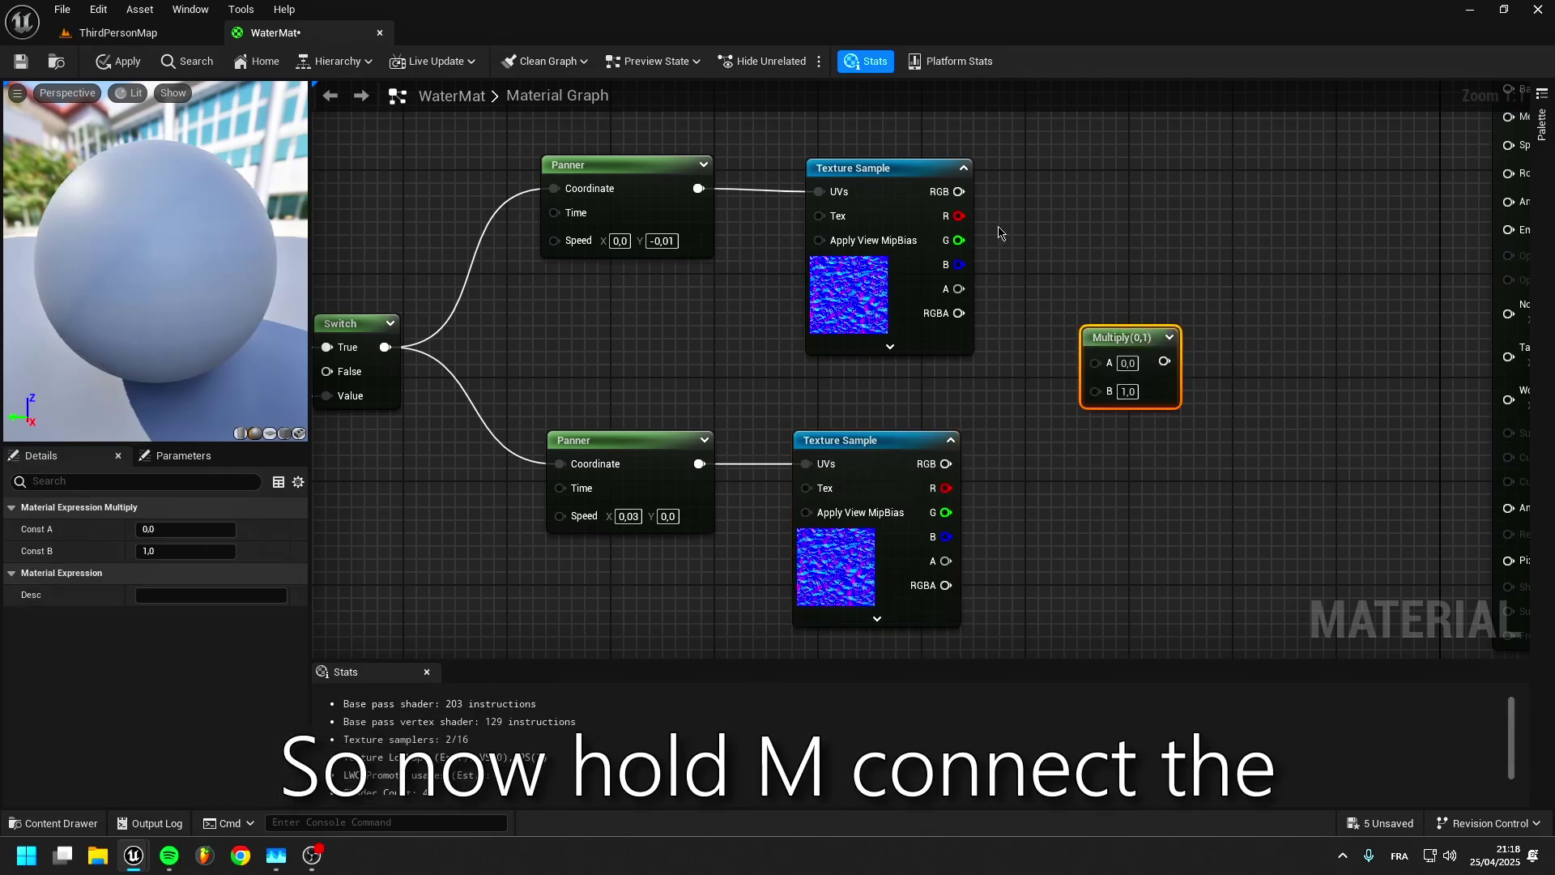
left_click_drag(957, 191, 1095, 361)
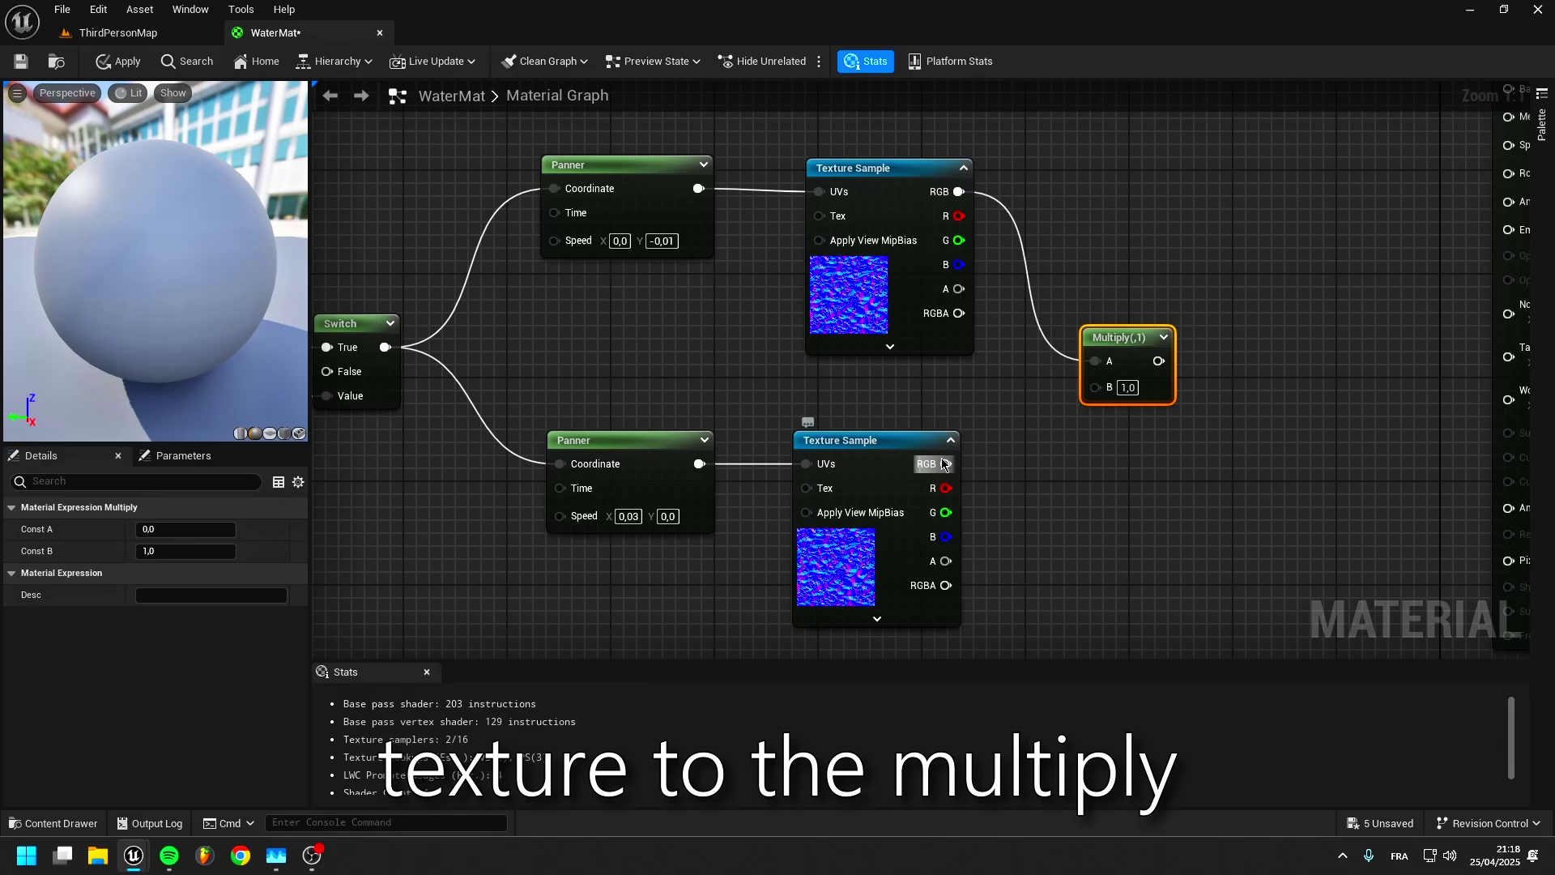
left_click_drag(944, 463, 1095, 387)
right_click_drag(1198, 381, 1000, 375)
left_click(1393, 338)
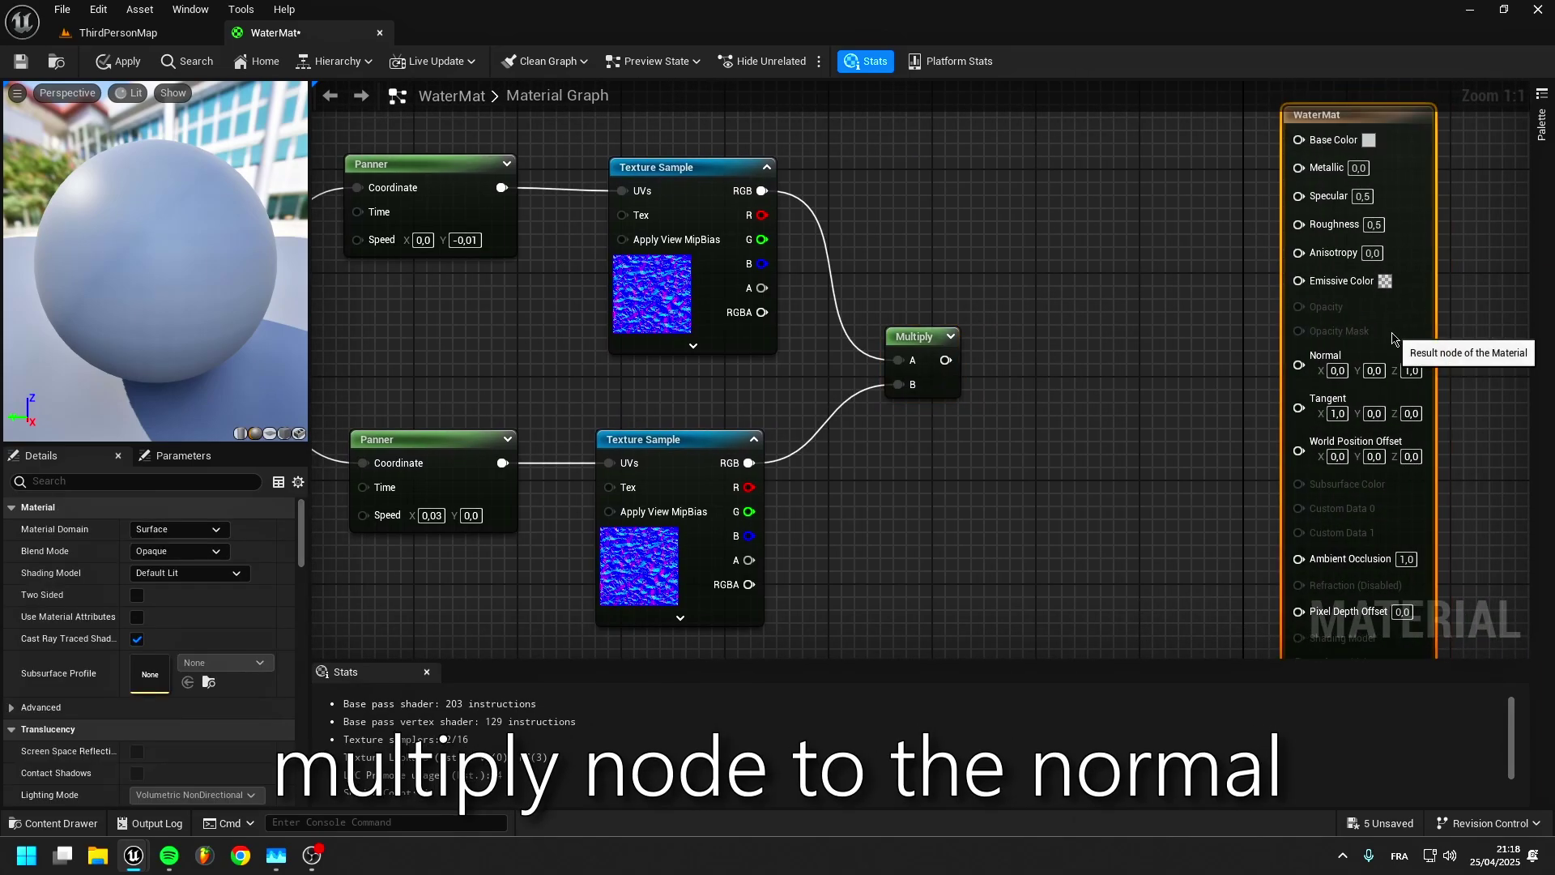
left_click_drag(945, 360, 1300, 360)
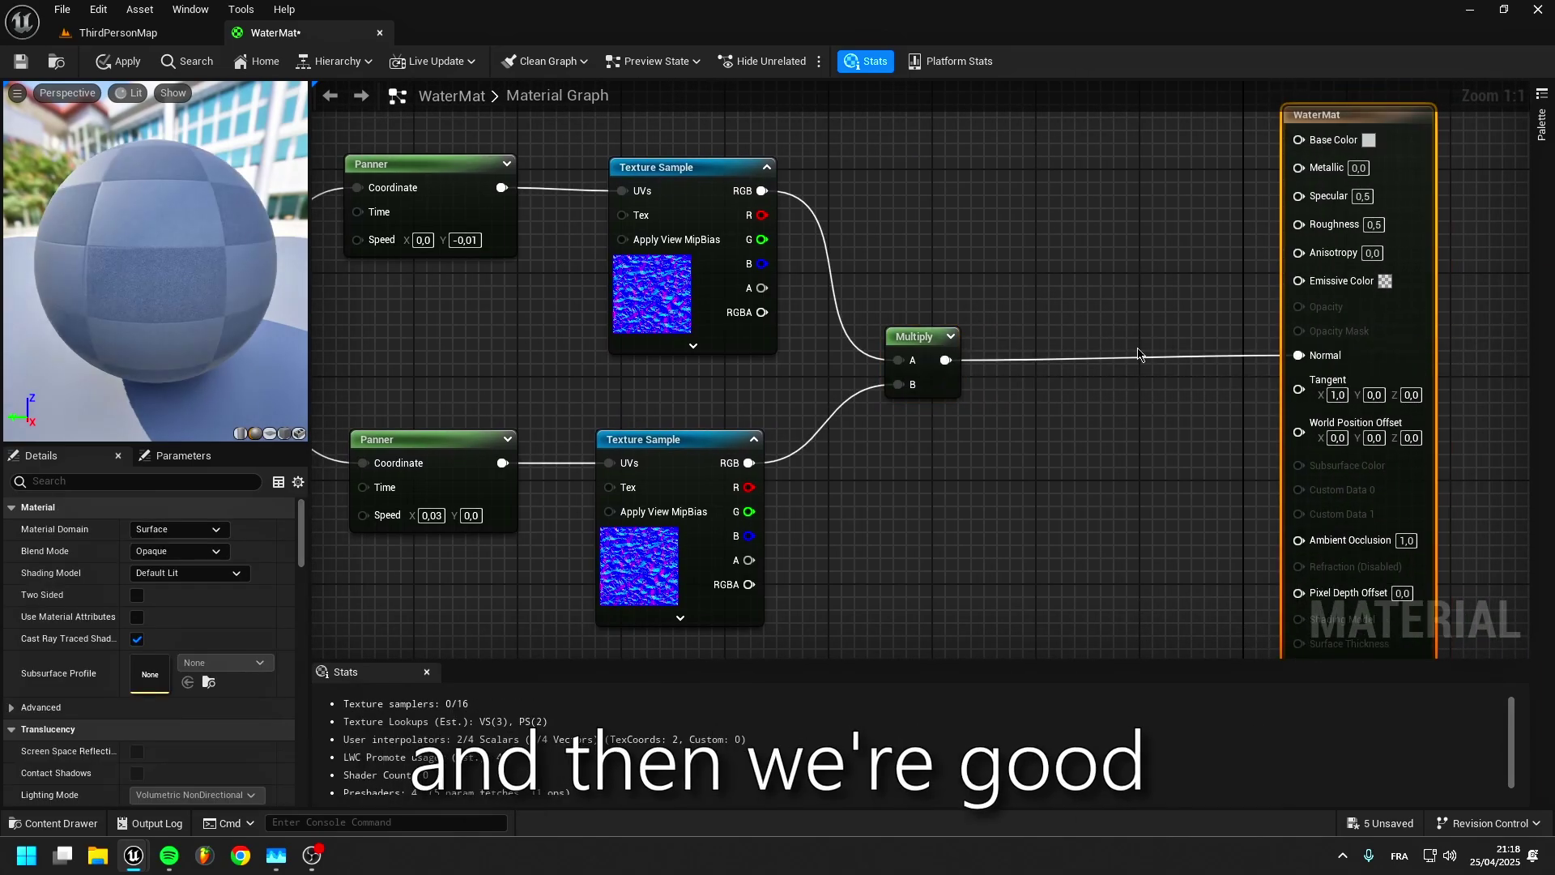
Assign the WaterMat material to the planesubwater plane in the ThirdPersonMap level.
scroll(1138, 353, "down", 5)
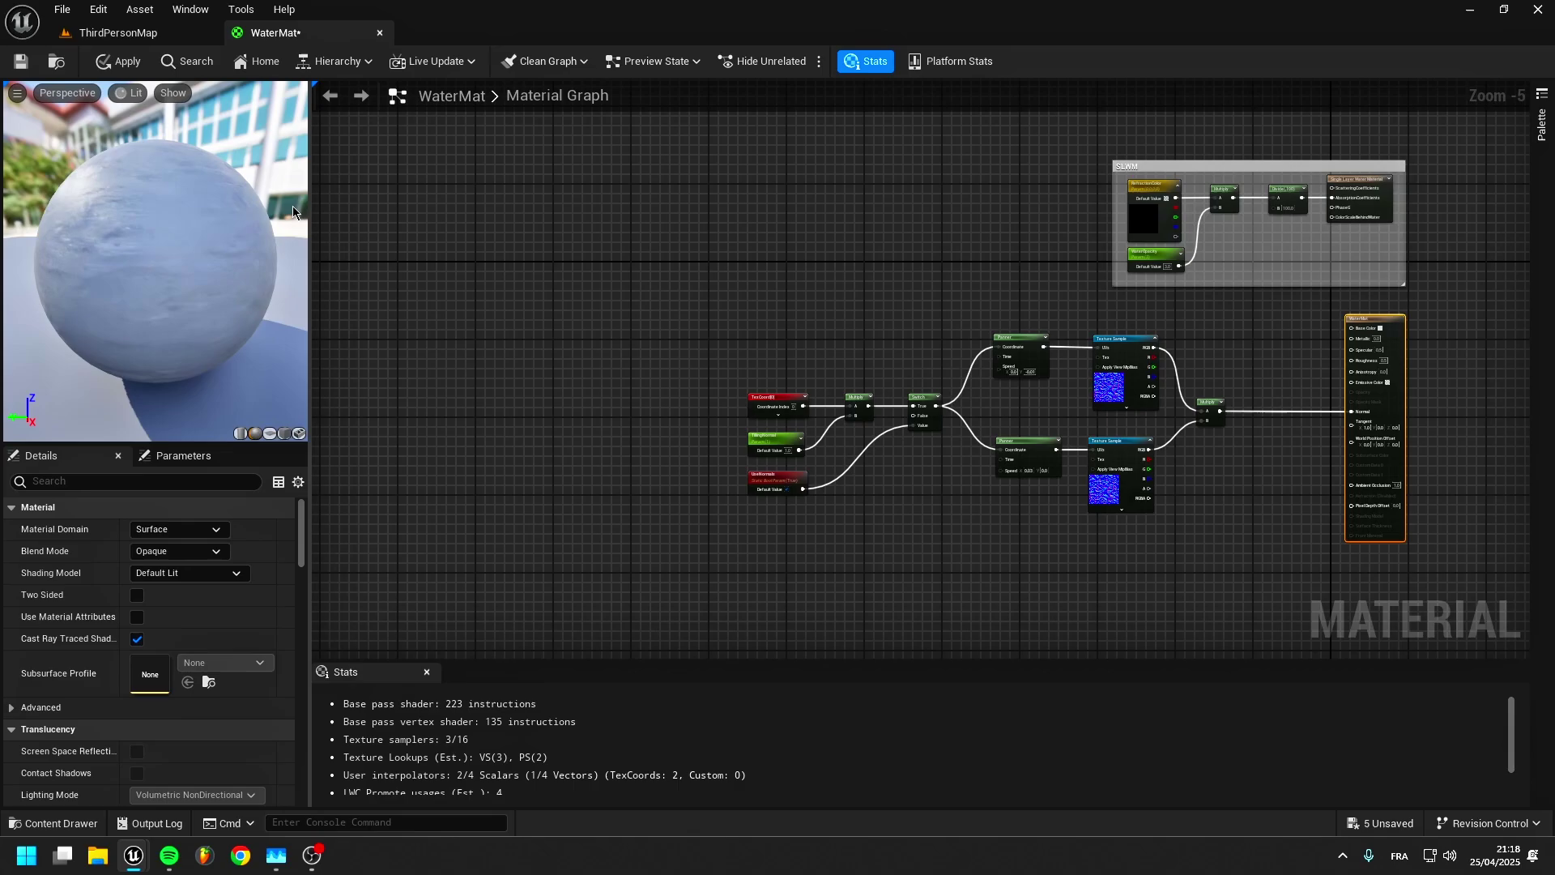
left_click(154, 36)
left_click(53, 823)
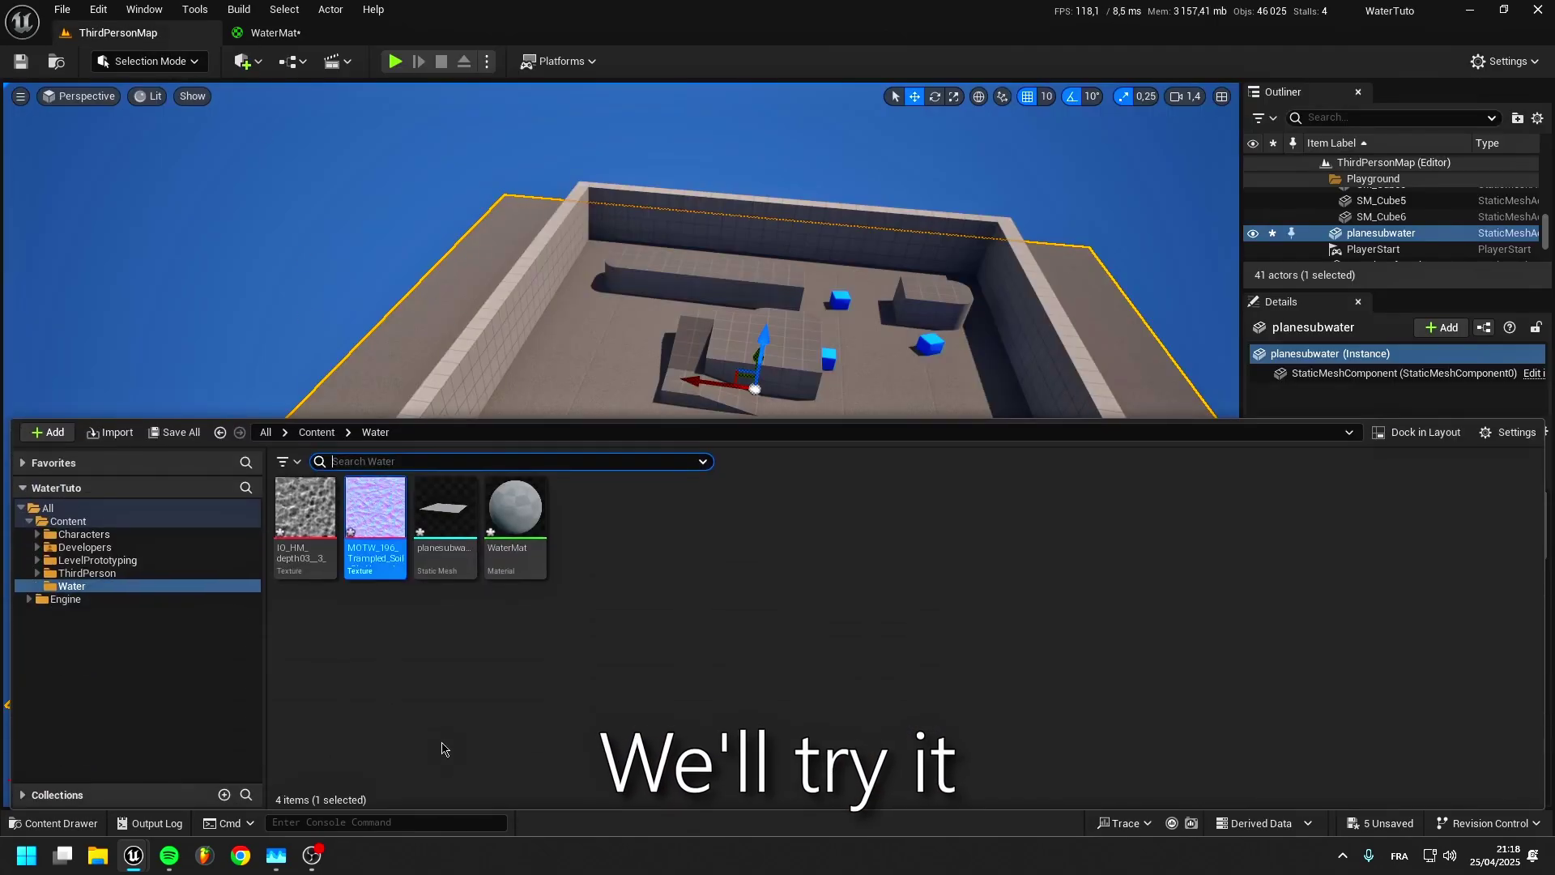
left_click_drag(488, 557, 597, 350)
right_click_drag(597, 351, 498, 341)
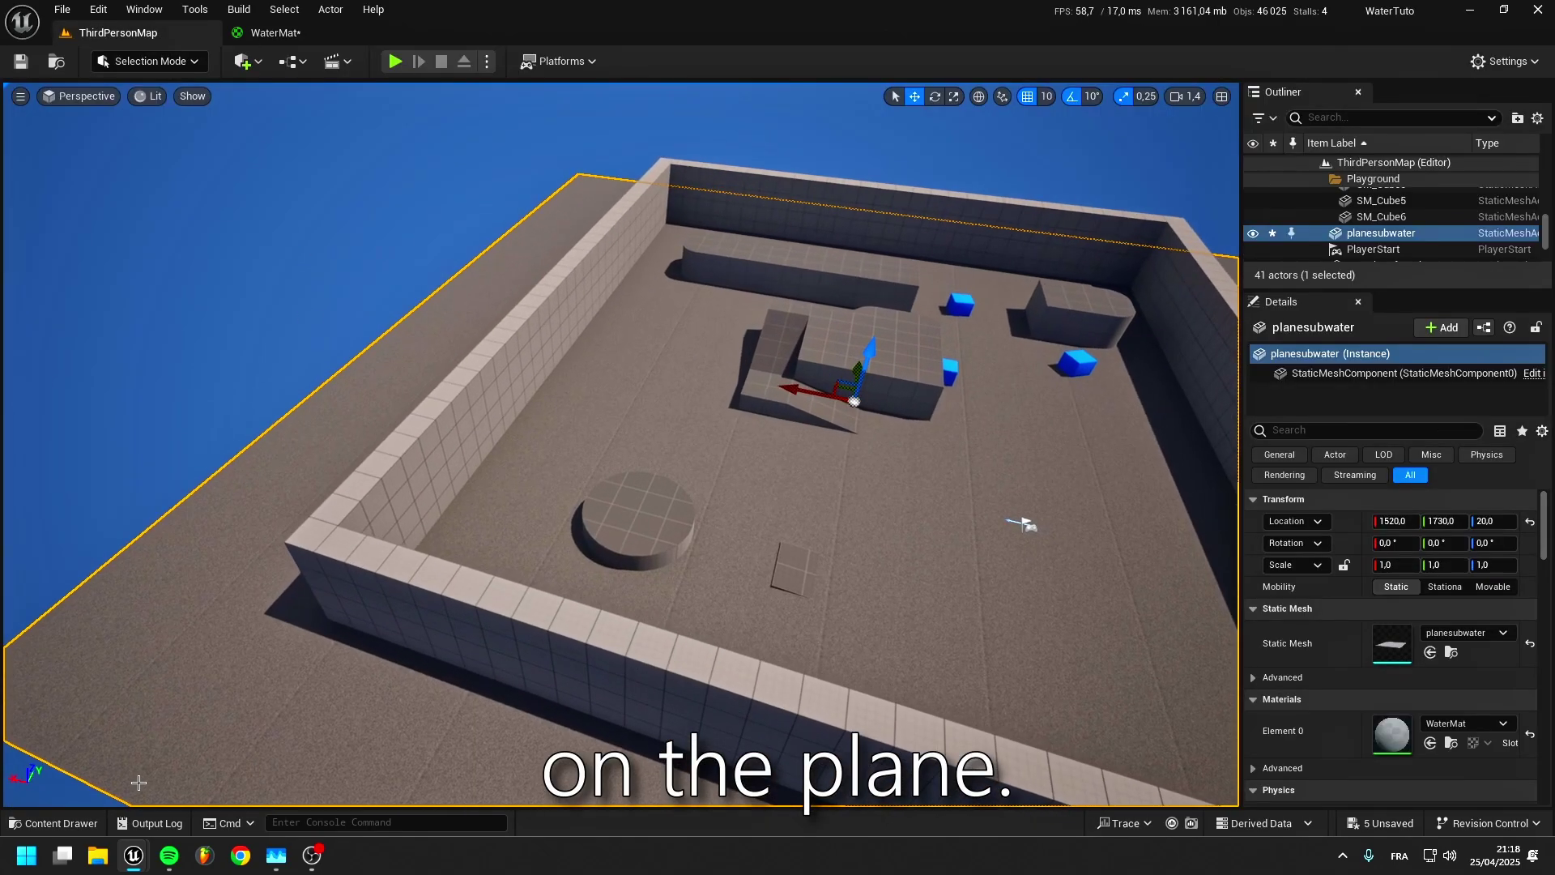
Apply the WaterMat changes and inspect the moving normals on the plane in the level.
left_click(299, 33)
left_click(112, 62)
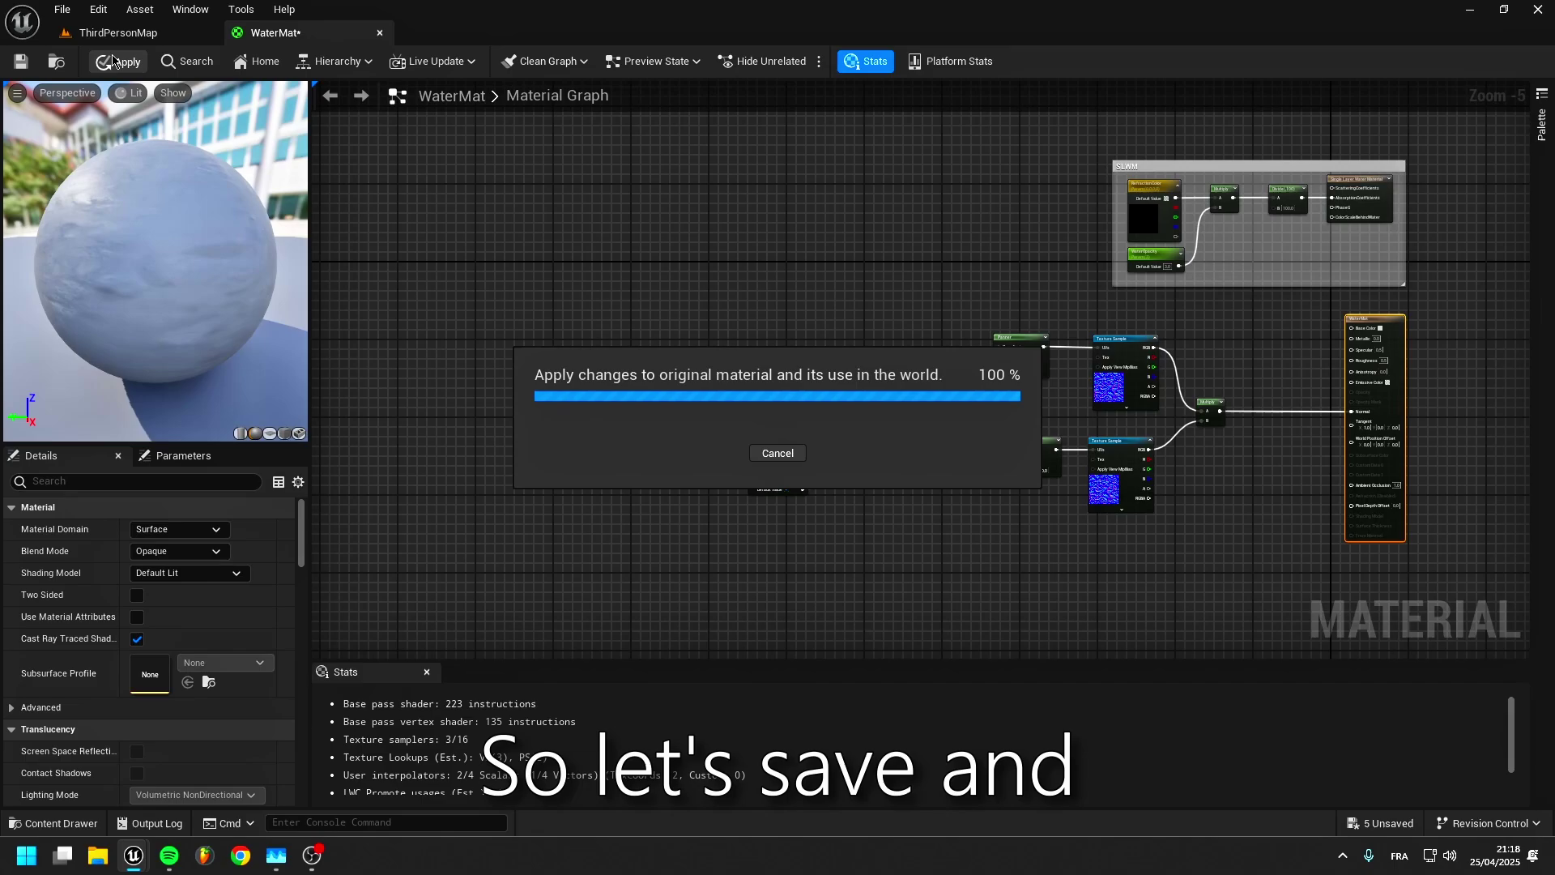
left_click(99, 32)
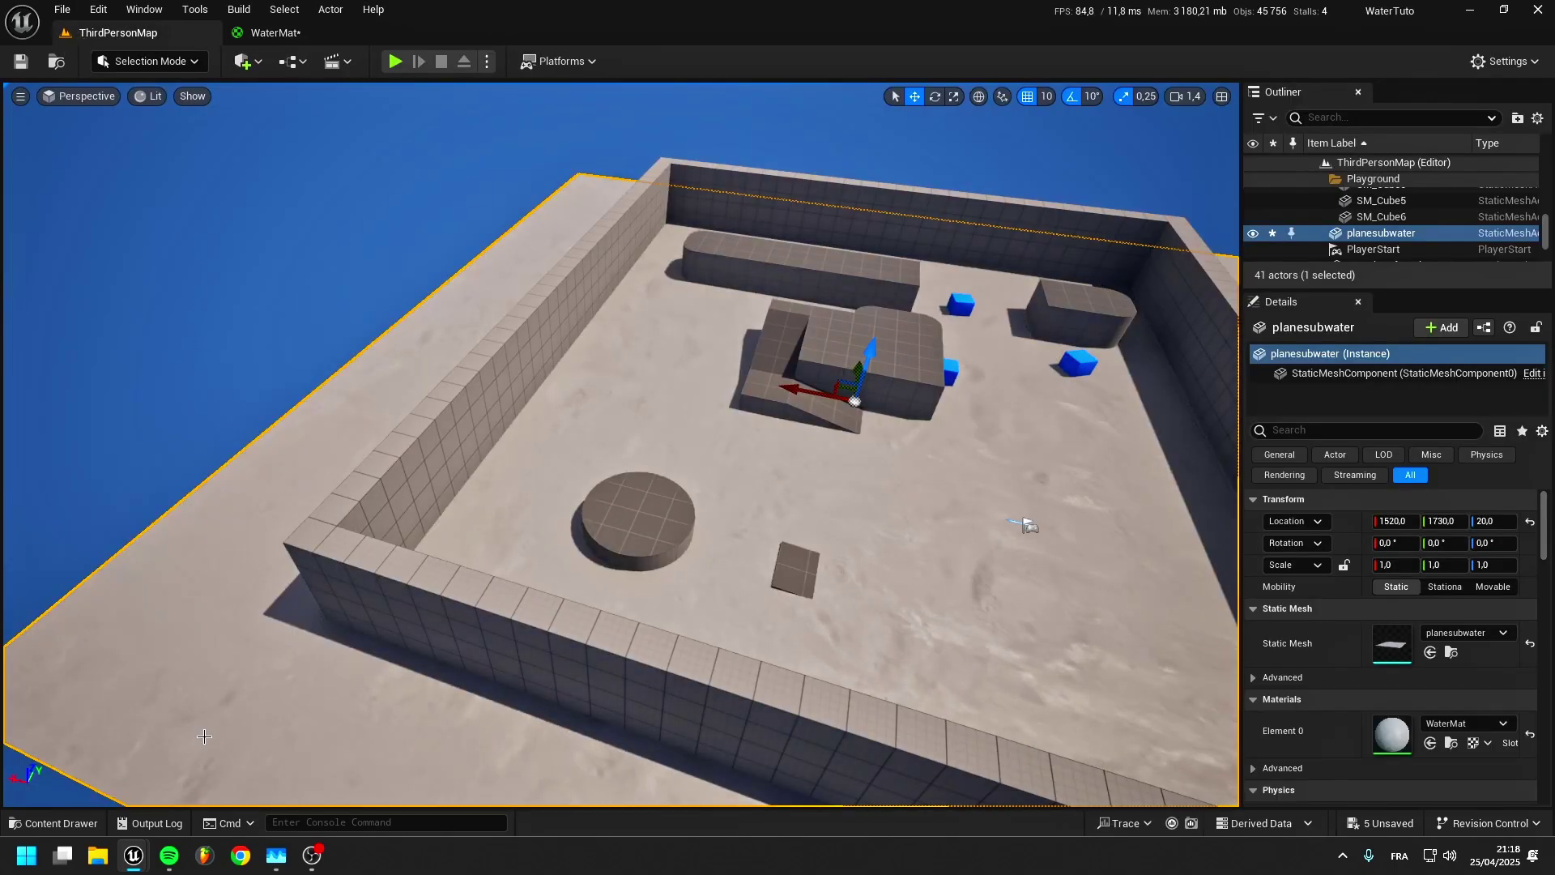
right_click_drag(911, 619, 818, 429)
key("w")
key("s")
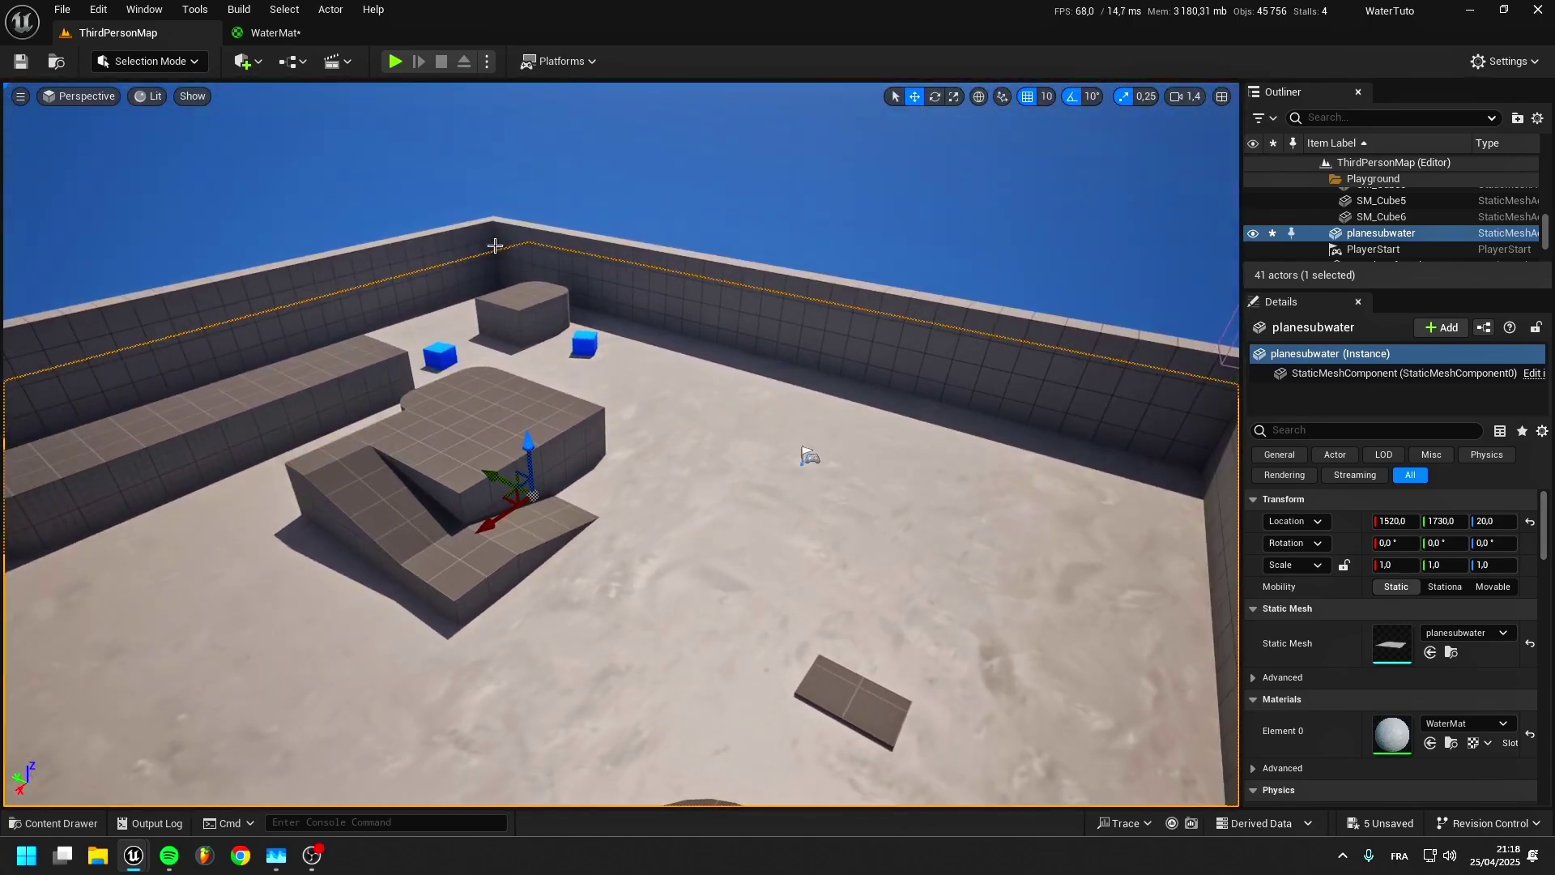
Set WaterMat's Roughness to 0 and save the material to check its reflections on the level's plane.
left_click(283, 34)
right_click_drag(1401, 378, 1142, 396)
scroll(1140, 380, "up", 5)
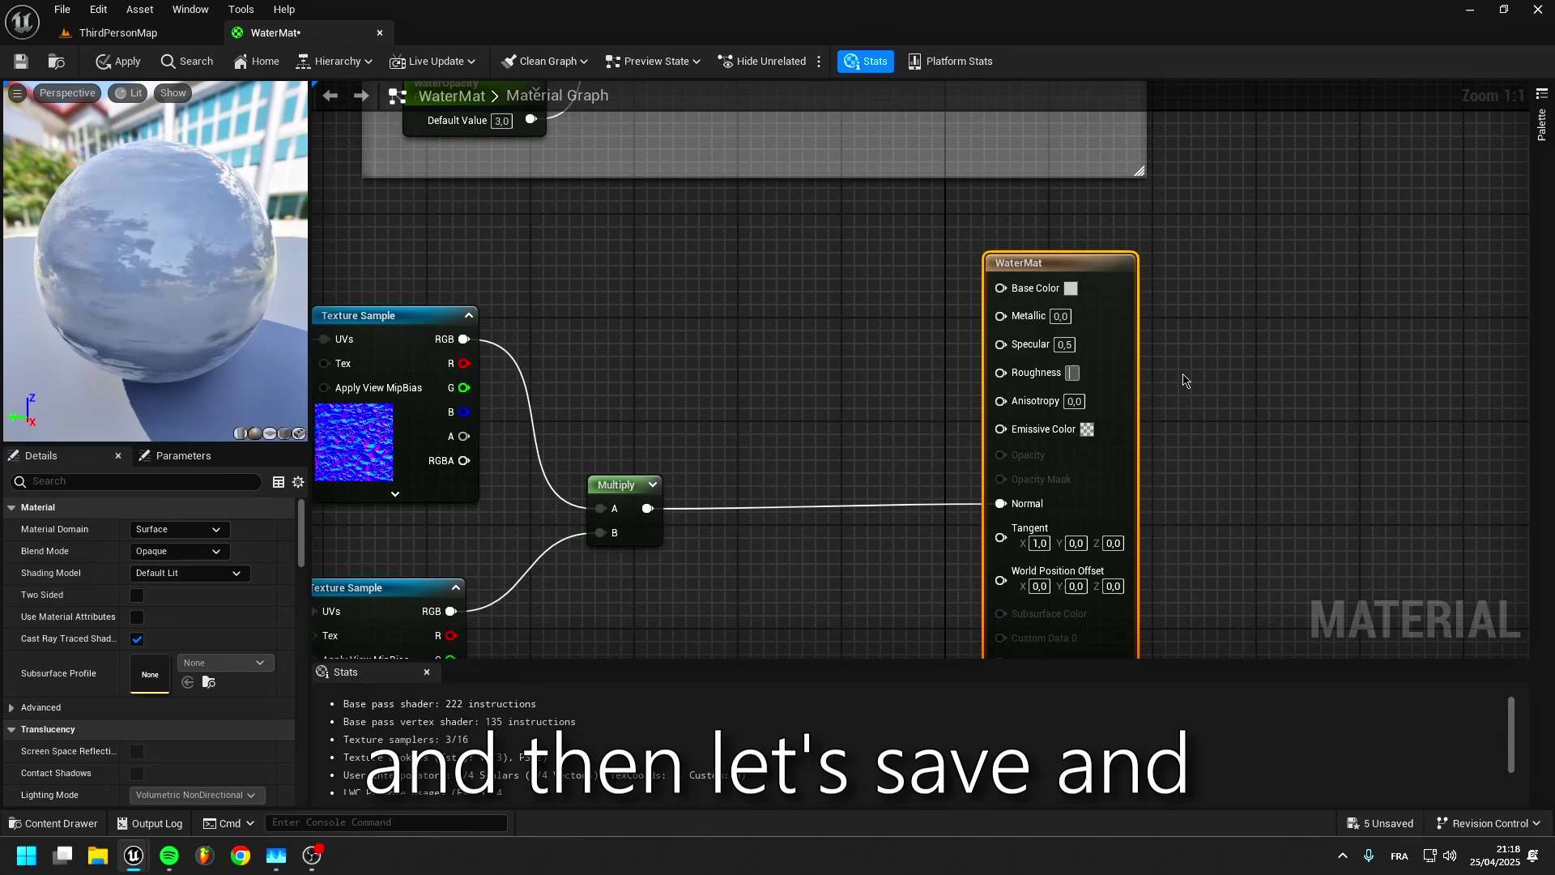
left_click(31, 60)
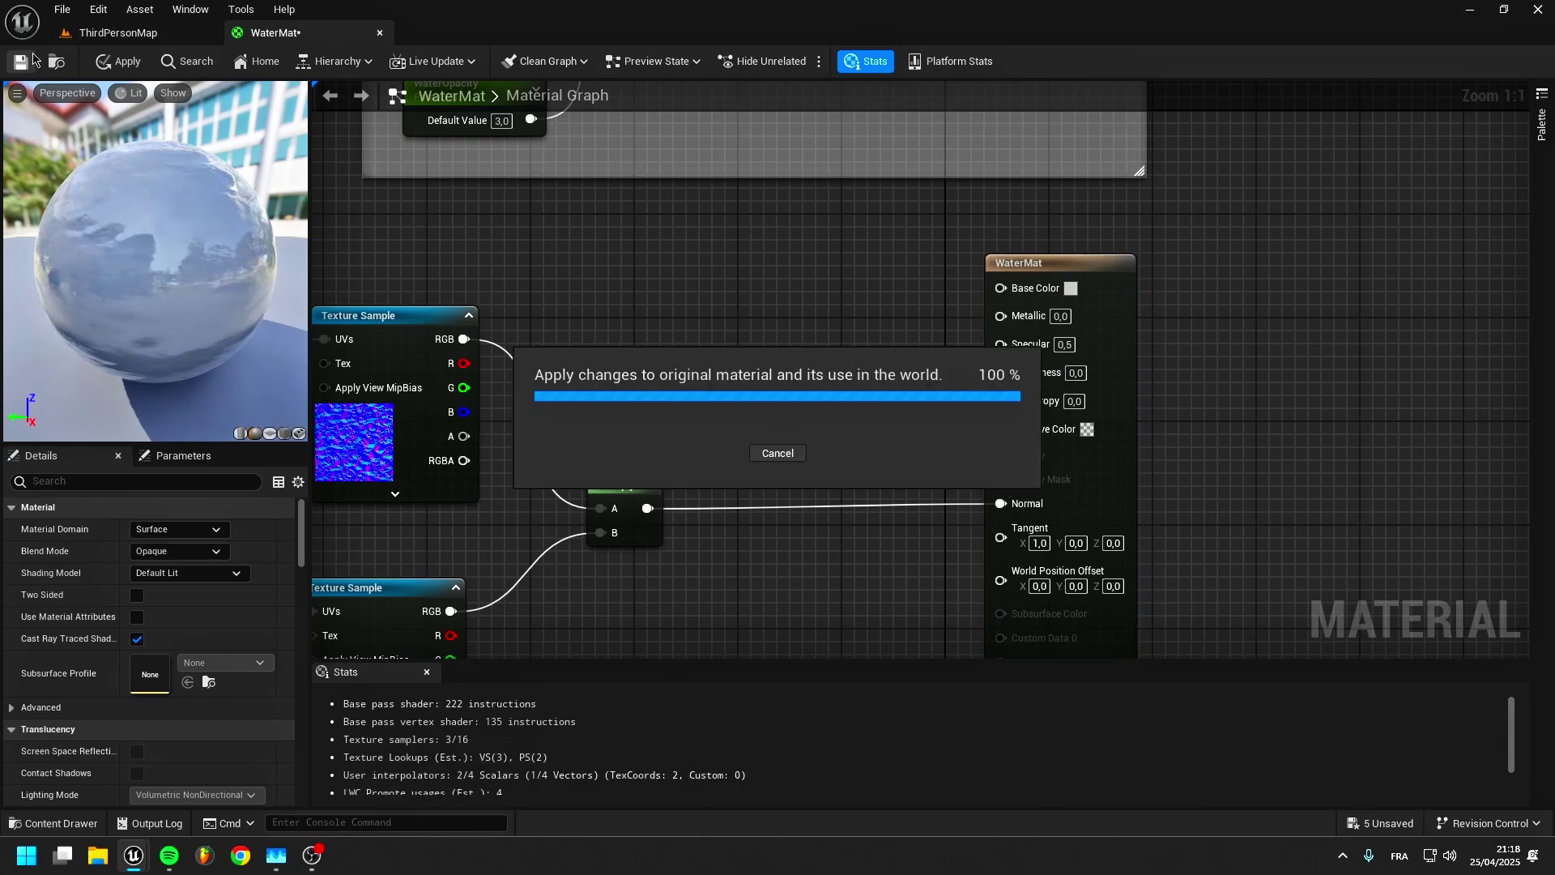
right_click_drag(541, 277, 920, 486)
scroll(1055, 364, "down", 3)
left_click(101, 34)
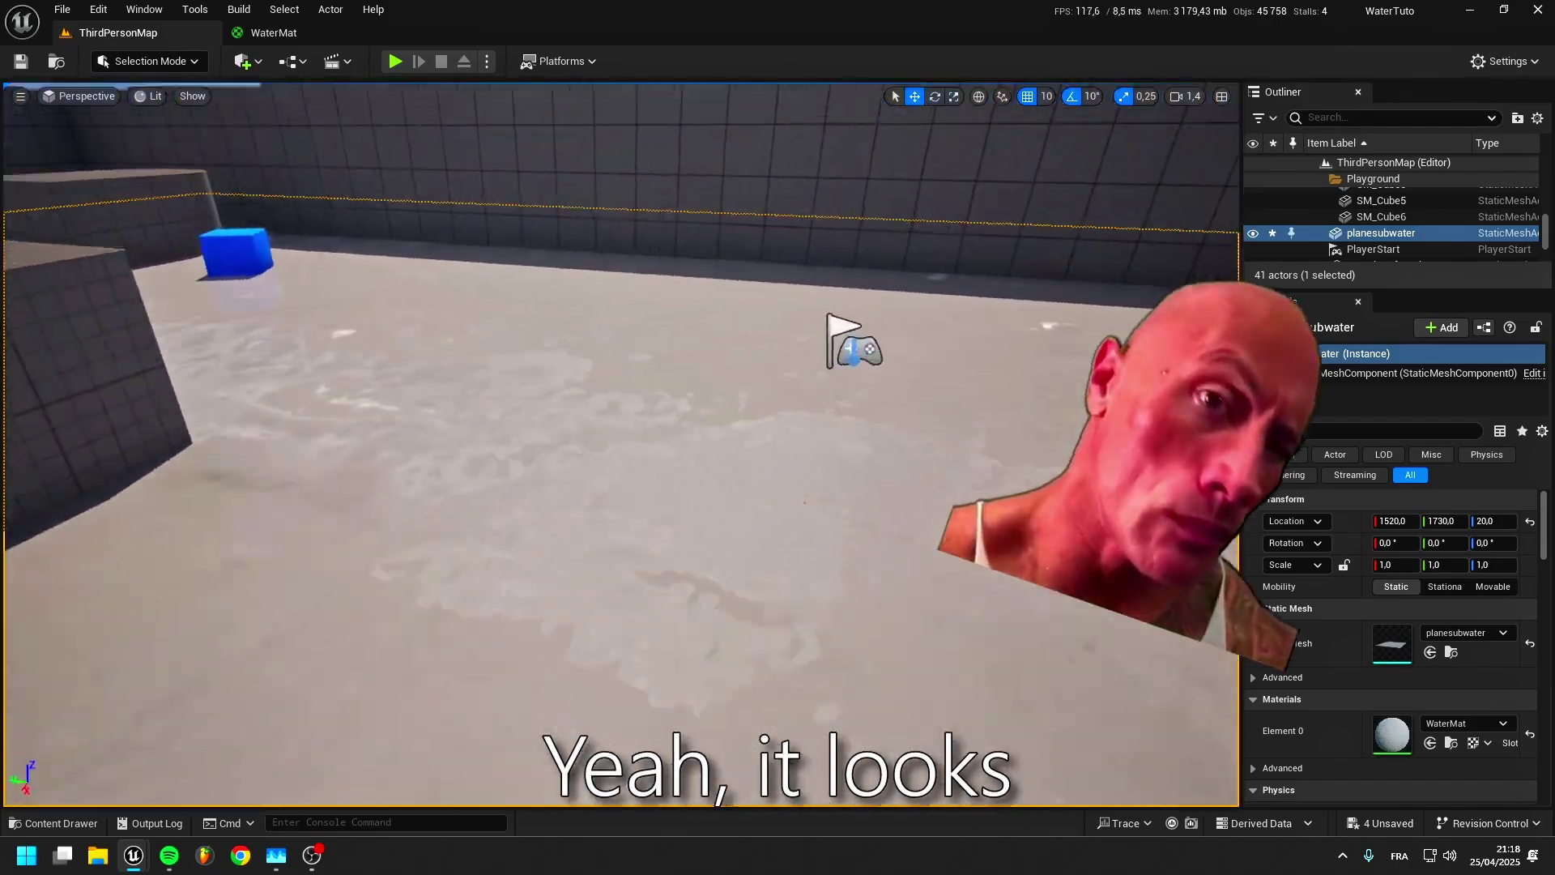
right_click_drag(621, 444, 558, 462)
Add a scalar parameter named Refraction below the Multiply node in the WaterMat graph.
left_click(274, 33)
right_click_drag(837, 461, 877, 5)
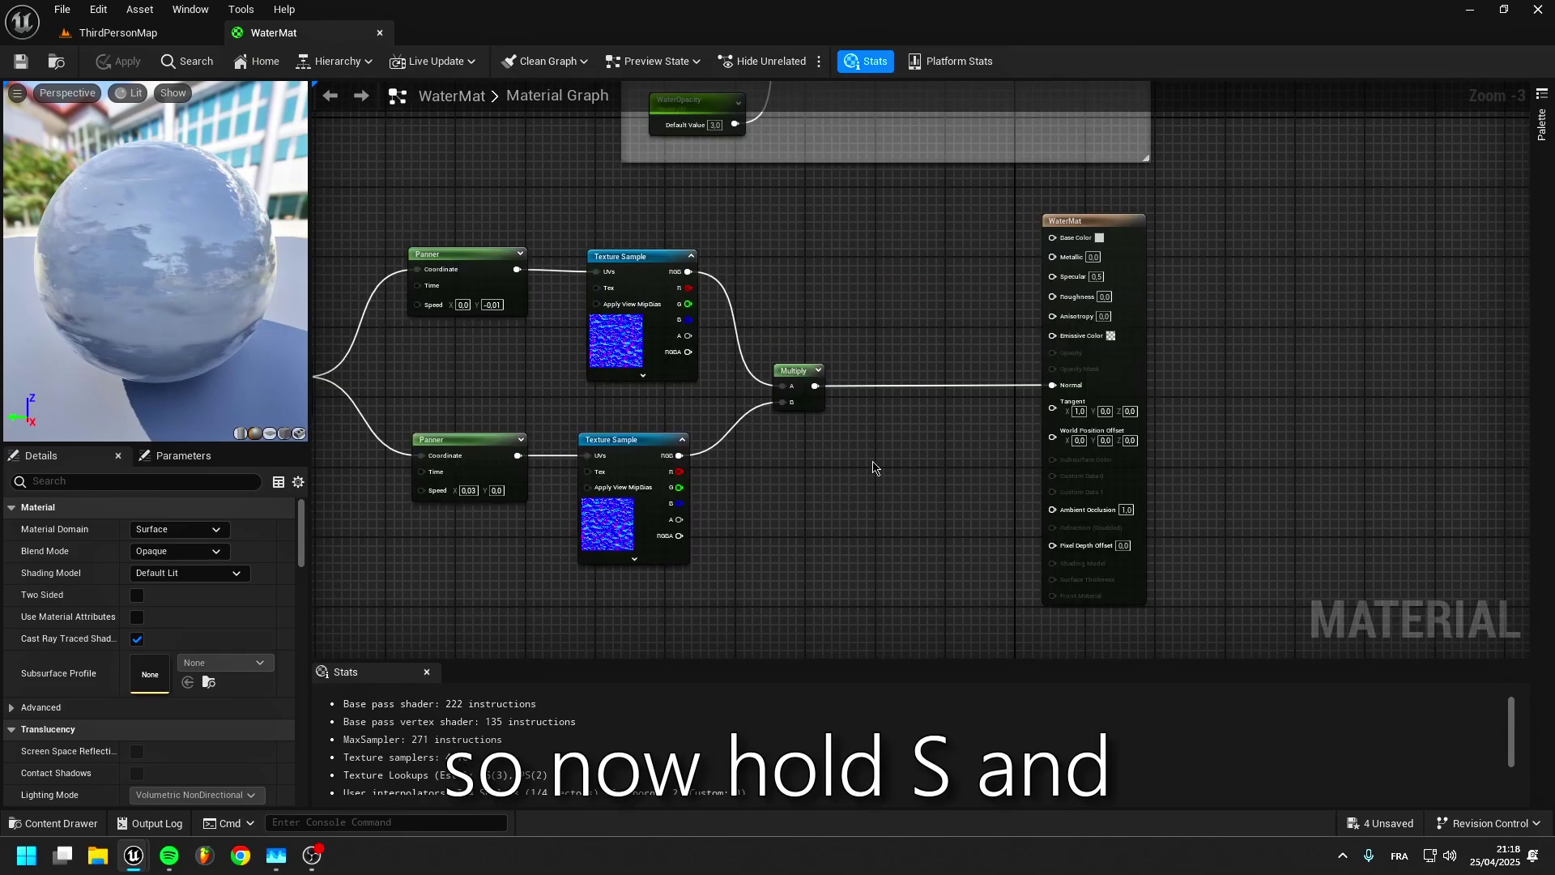
left_click(873, 463)
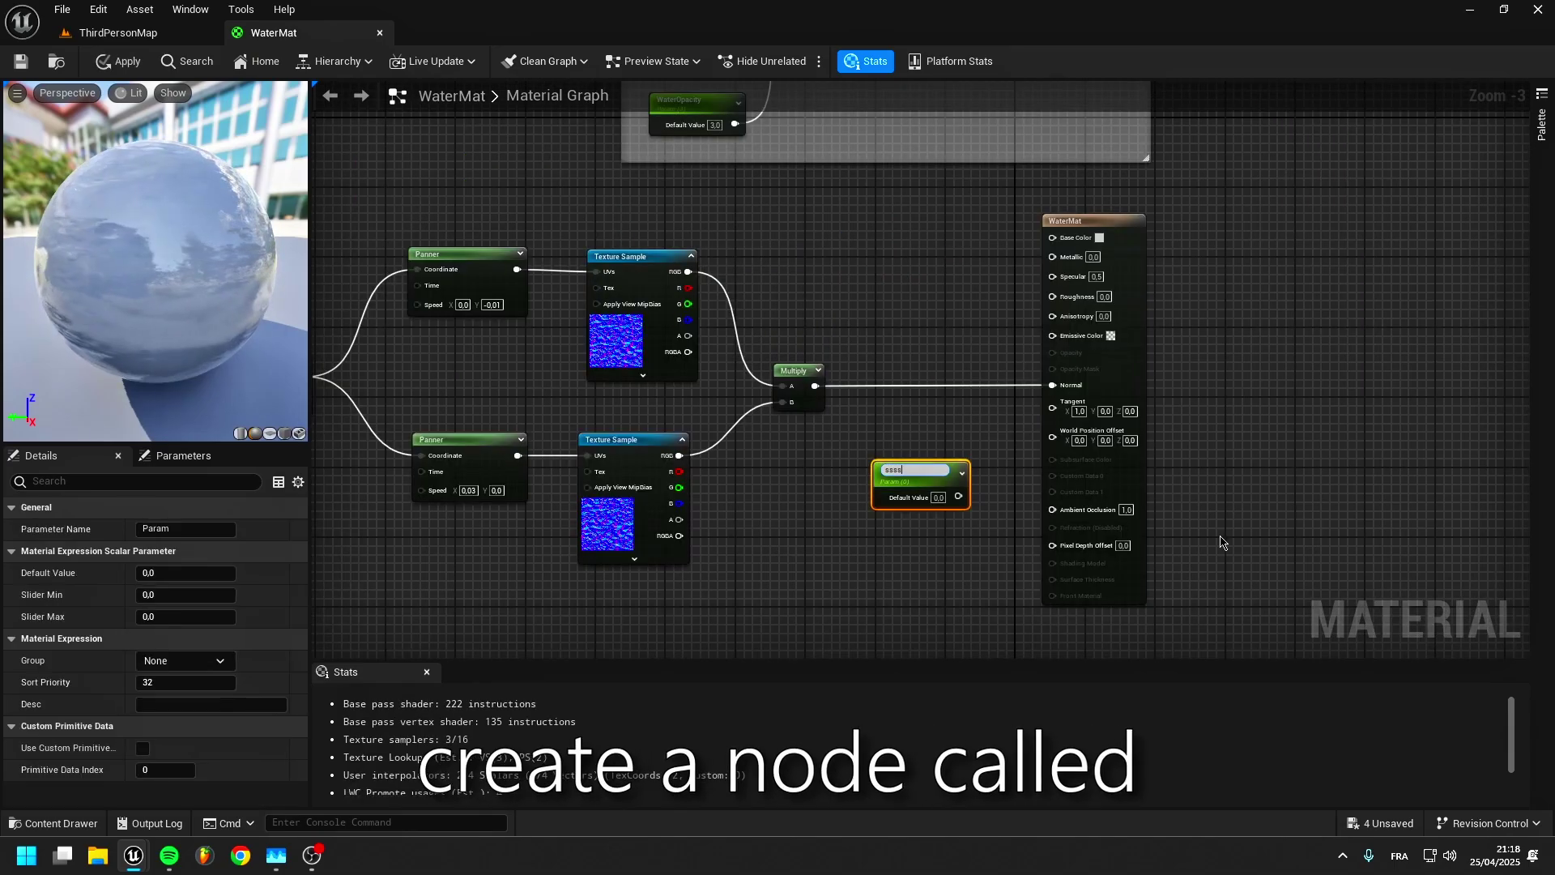
type("Refractio")
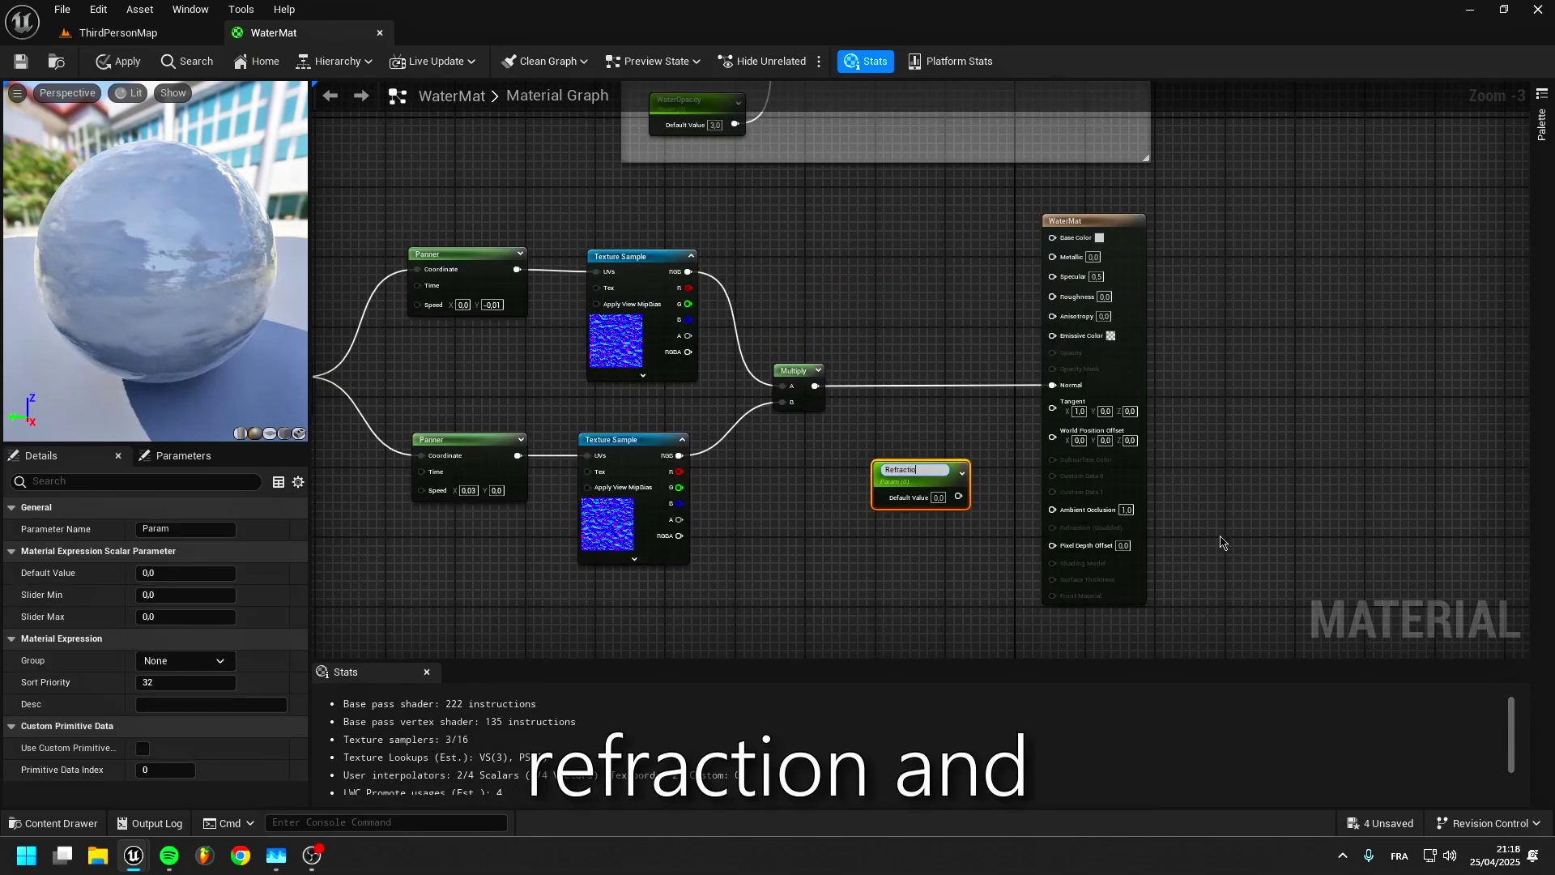
type("n")
key("Return")
Set the Refraction parameter's default value to 1.0.
right_click(1221, 538)
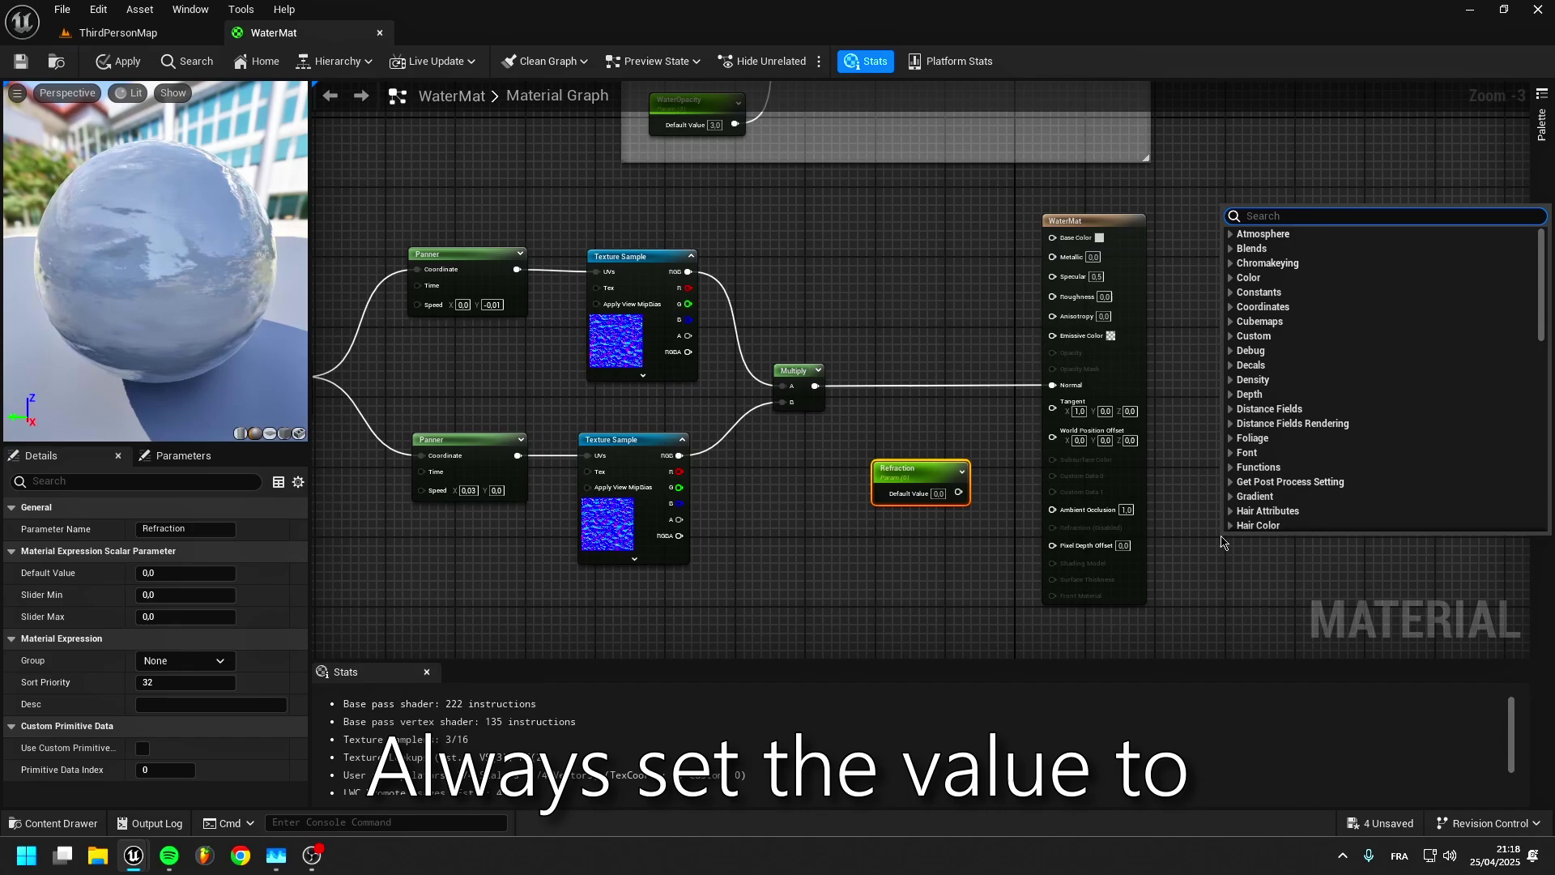
left_click(953, 513)
scroll(932, 494, "up", 4)
left_click(931, 487)
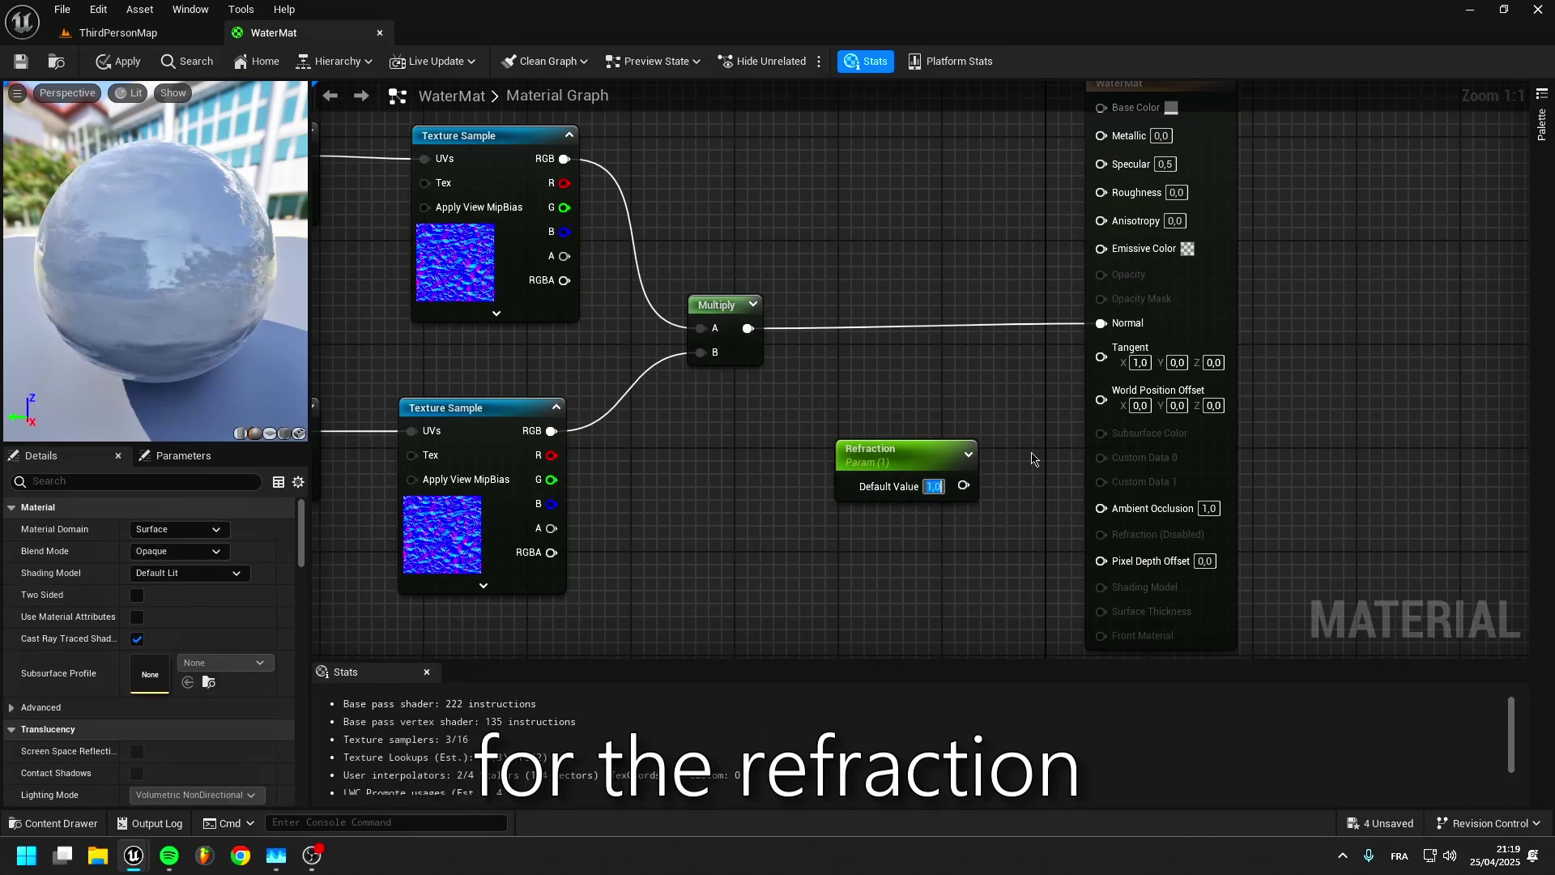
Find the material's refraction settings and set Refraction Method to Index Of Refraction.
right_click_drag(1032, 459, 931, 451)
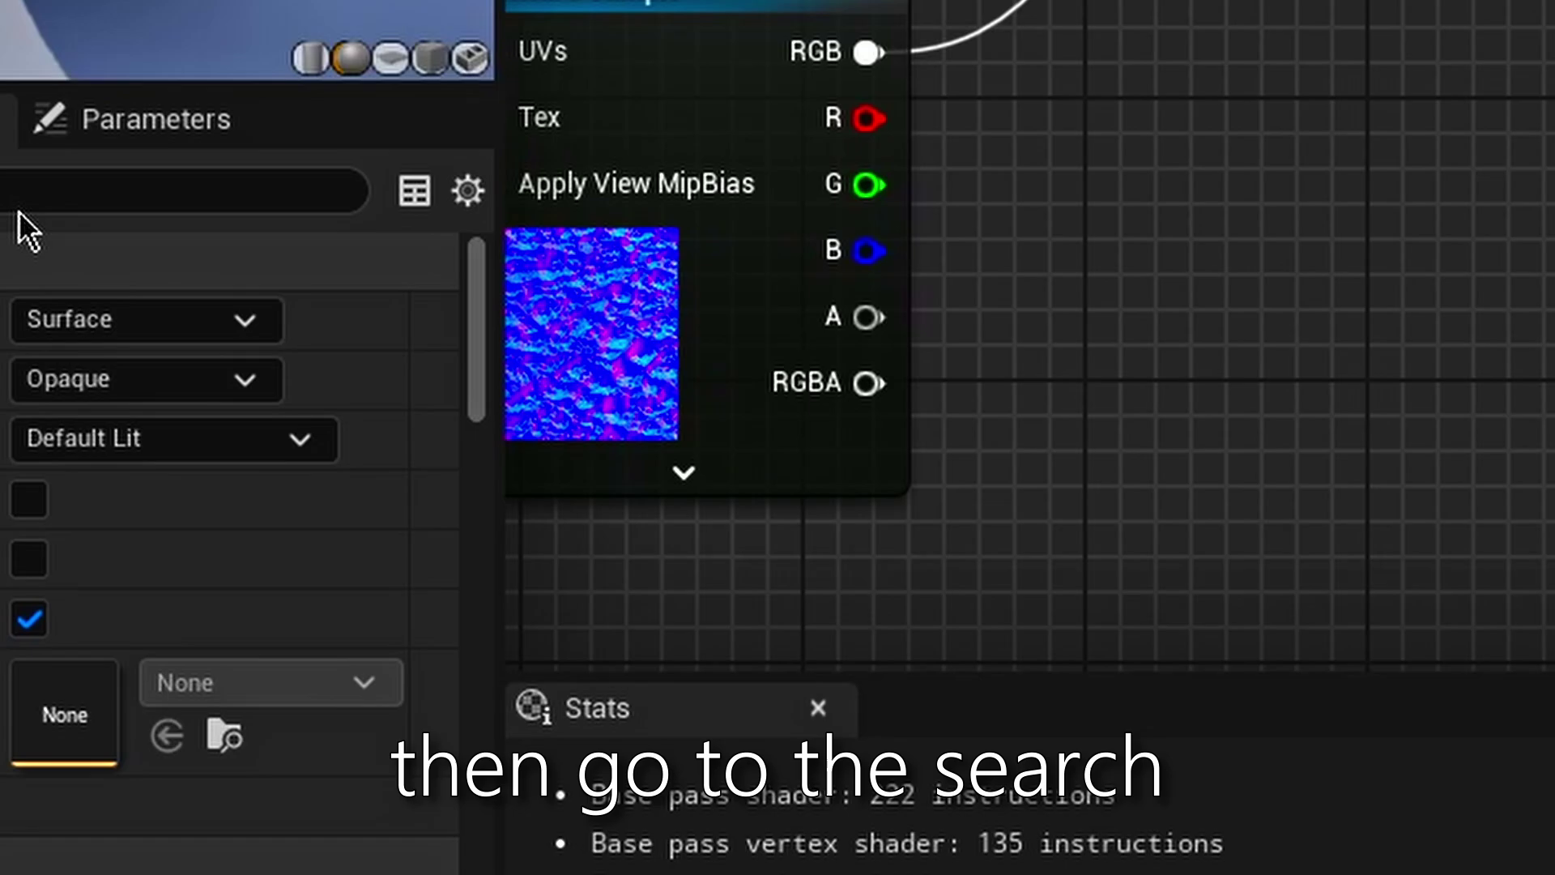
left_click(13, 187)
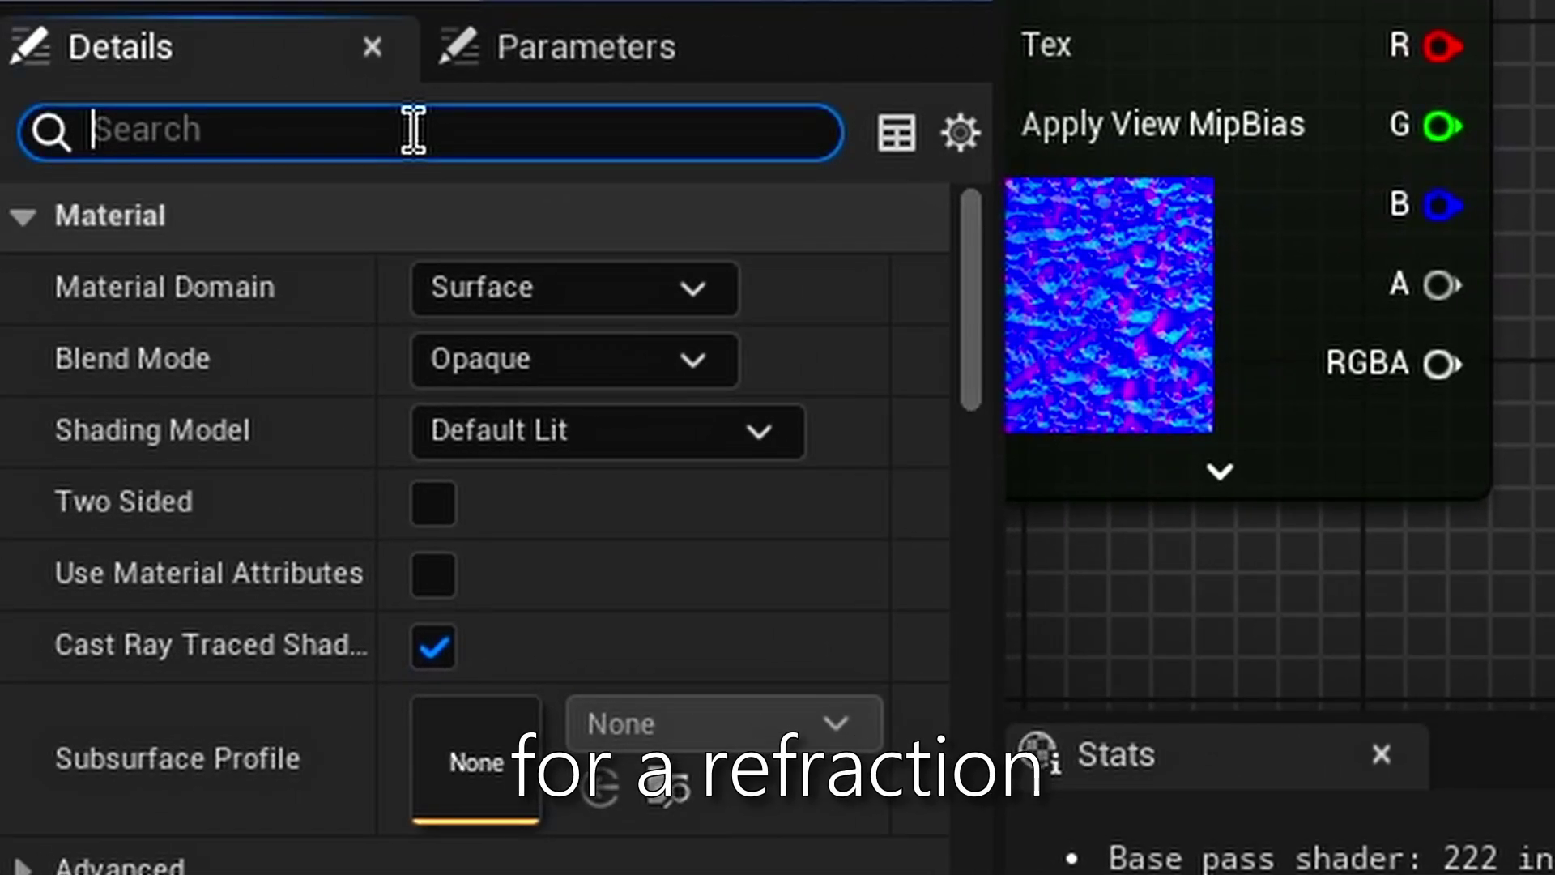
type("refra")
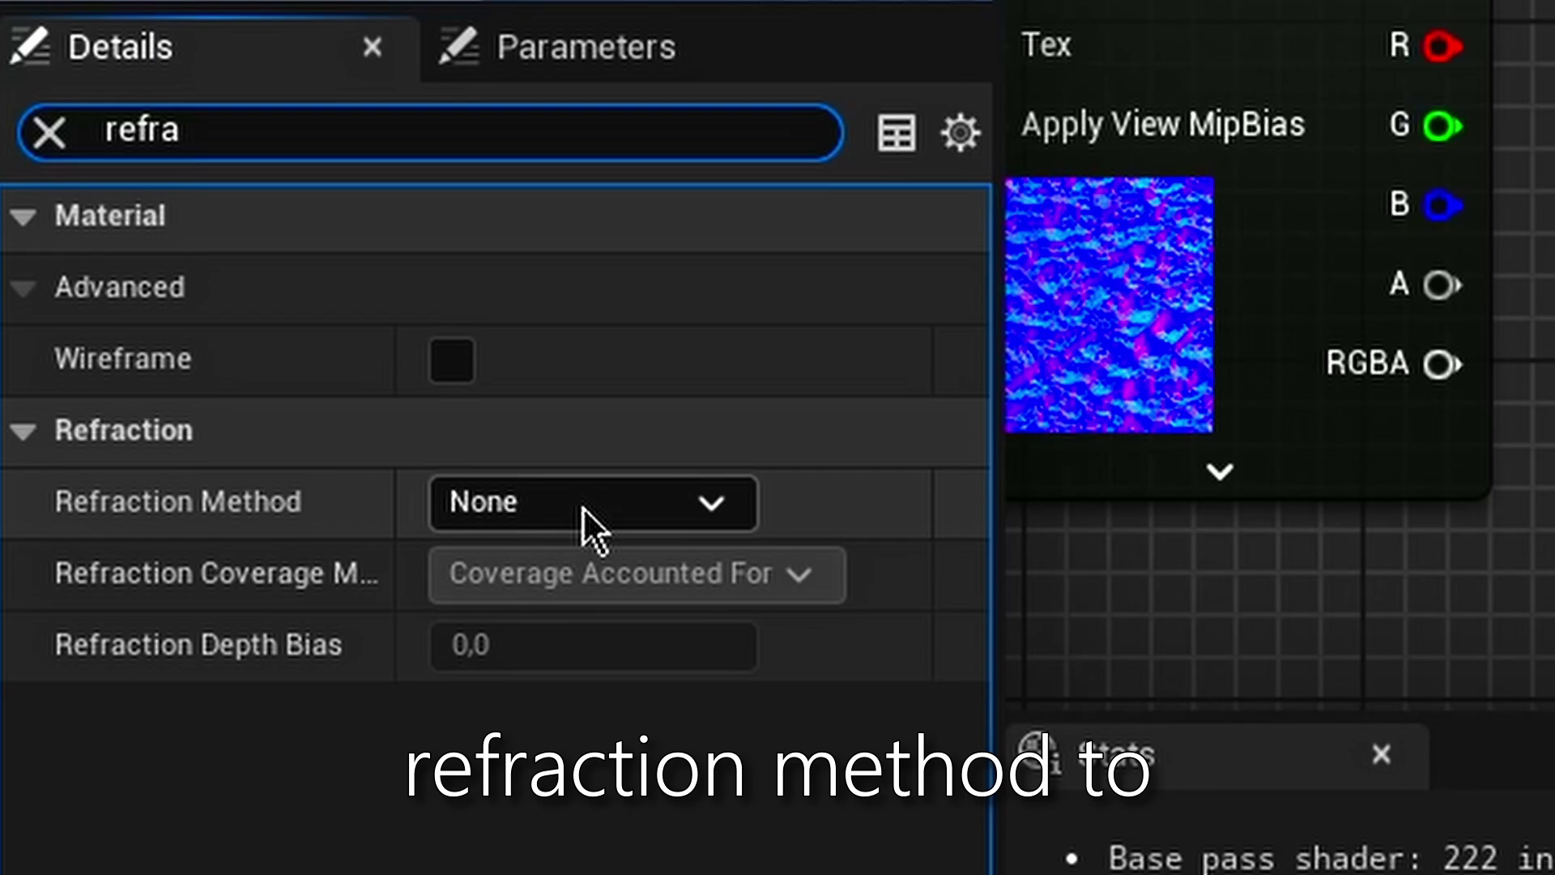
left_click(582, 509)
left_click(597, 554)
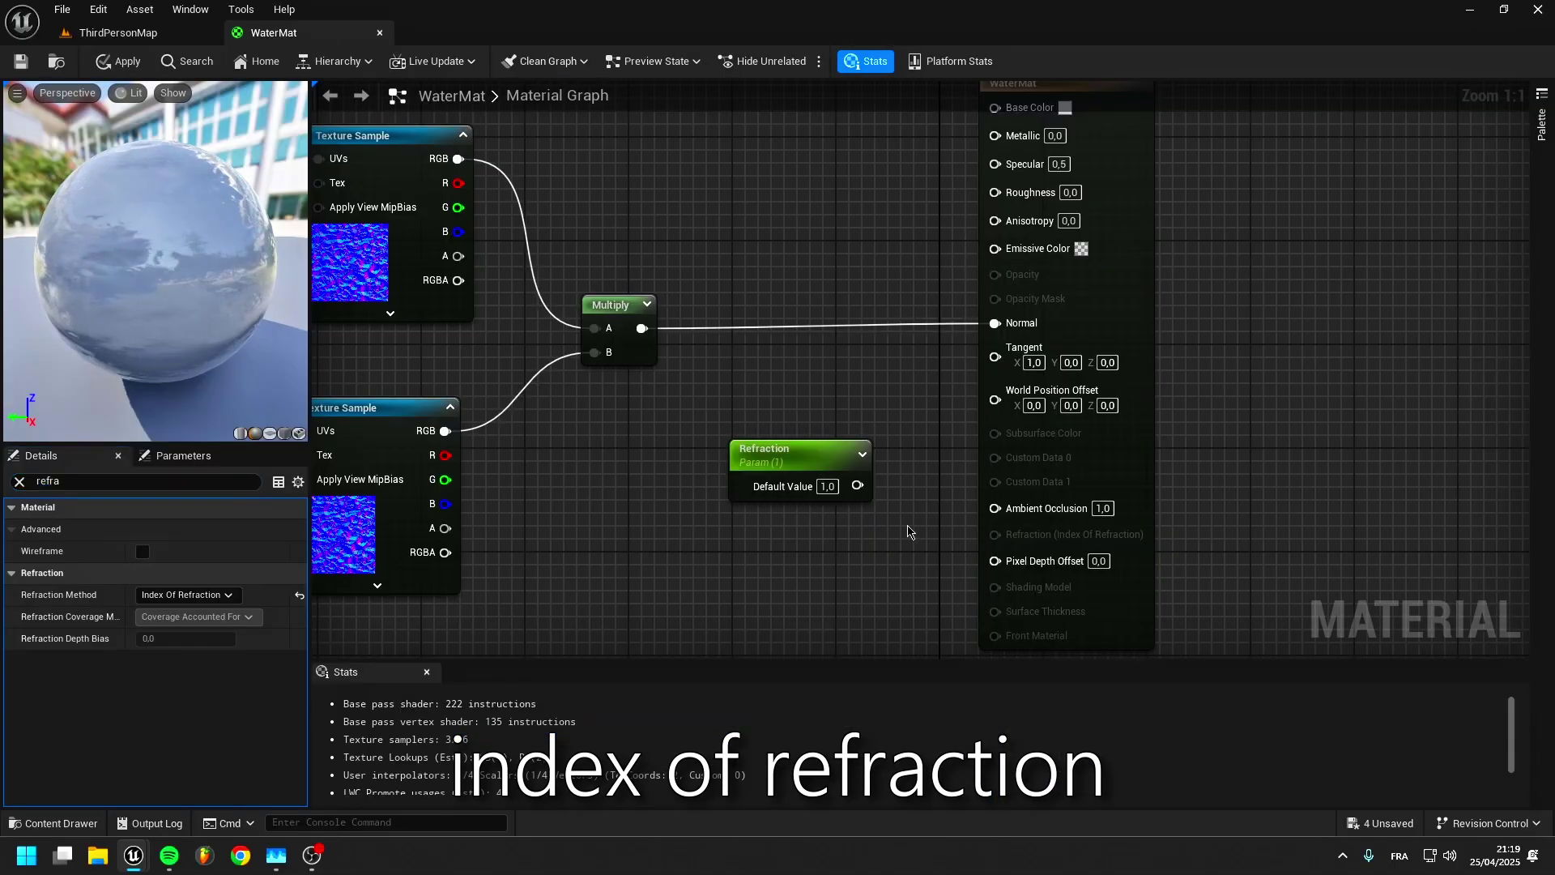
Connect the Refraction parameter's output to WaterMat's Specular input.
right_click_drag(908, 532, 819, 592)
left_click_drag(768, 545, 910, 230)
right_click_drag(901, 355, 895, 217)
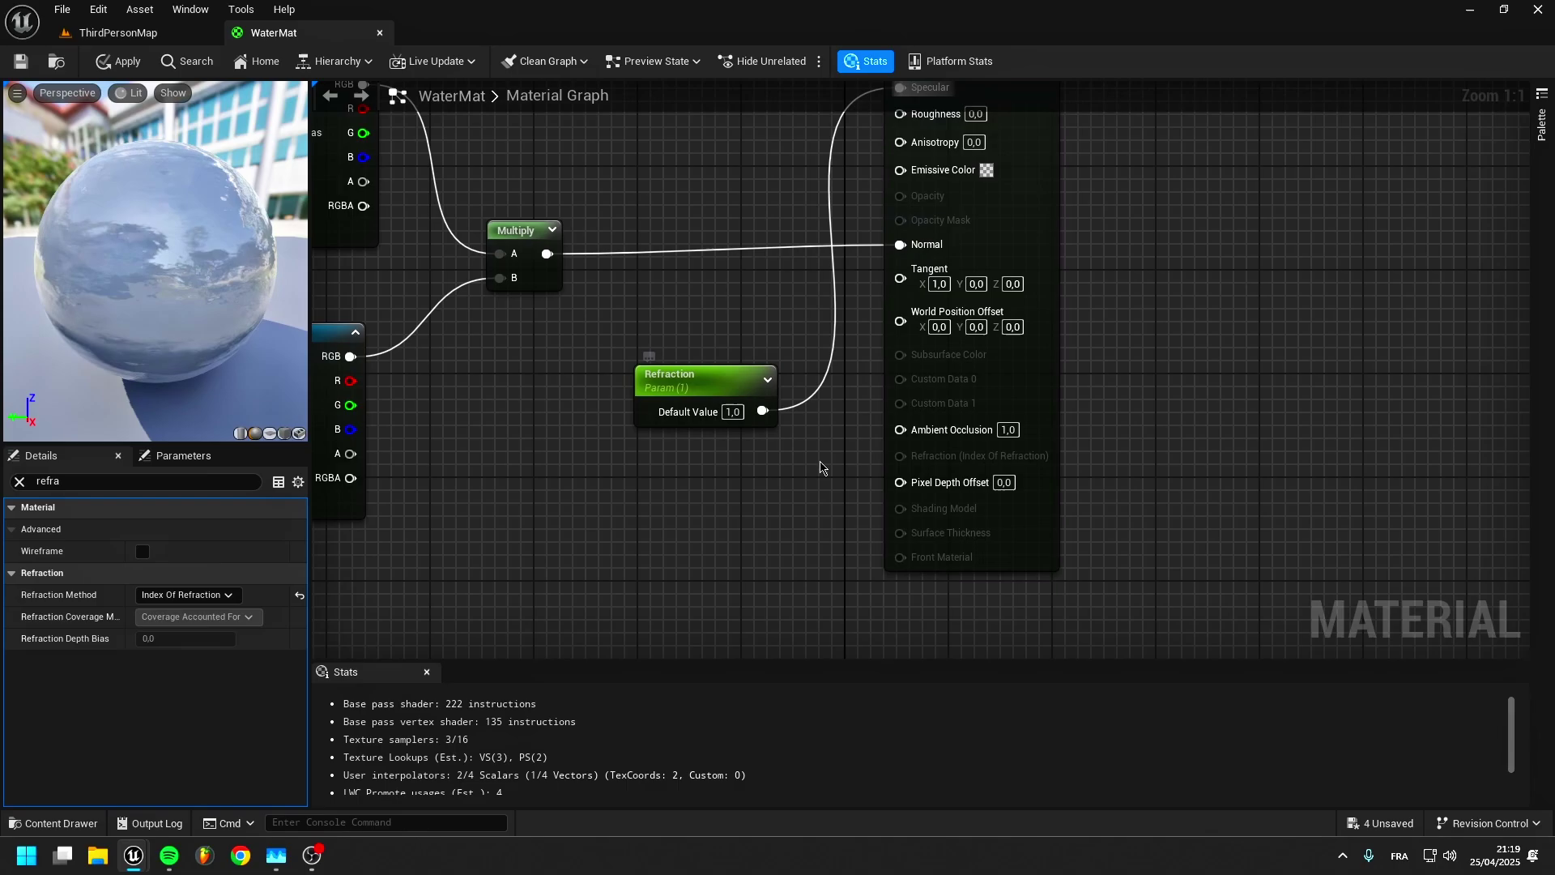
right_click_drag(821, 475, 776, 581)
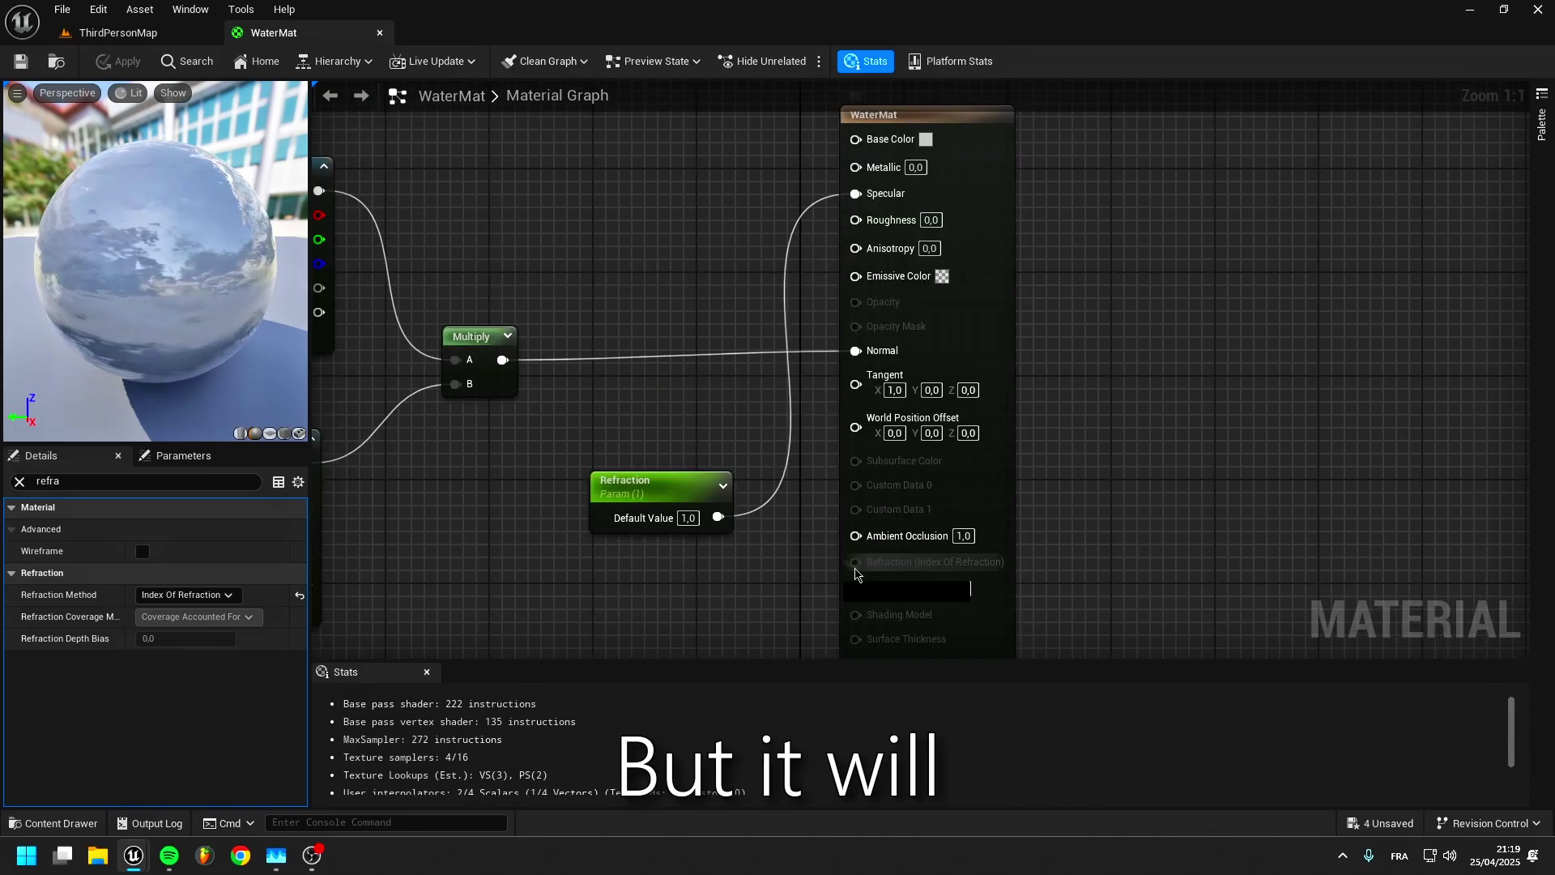
Connect the Refraction parameter to WaterMat's Refraction (Index Of Refraction) input and set the Shading Model to SingleLayerWater.
left_click_drag(855, 562, 718, 515)
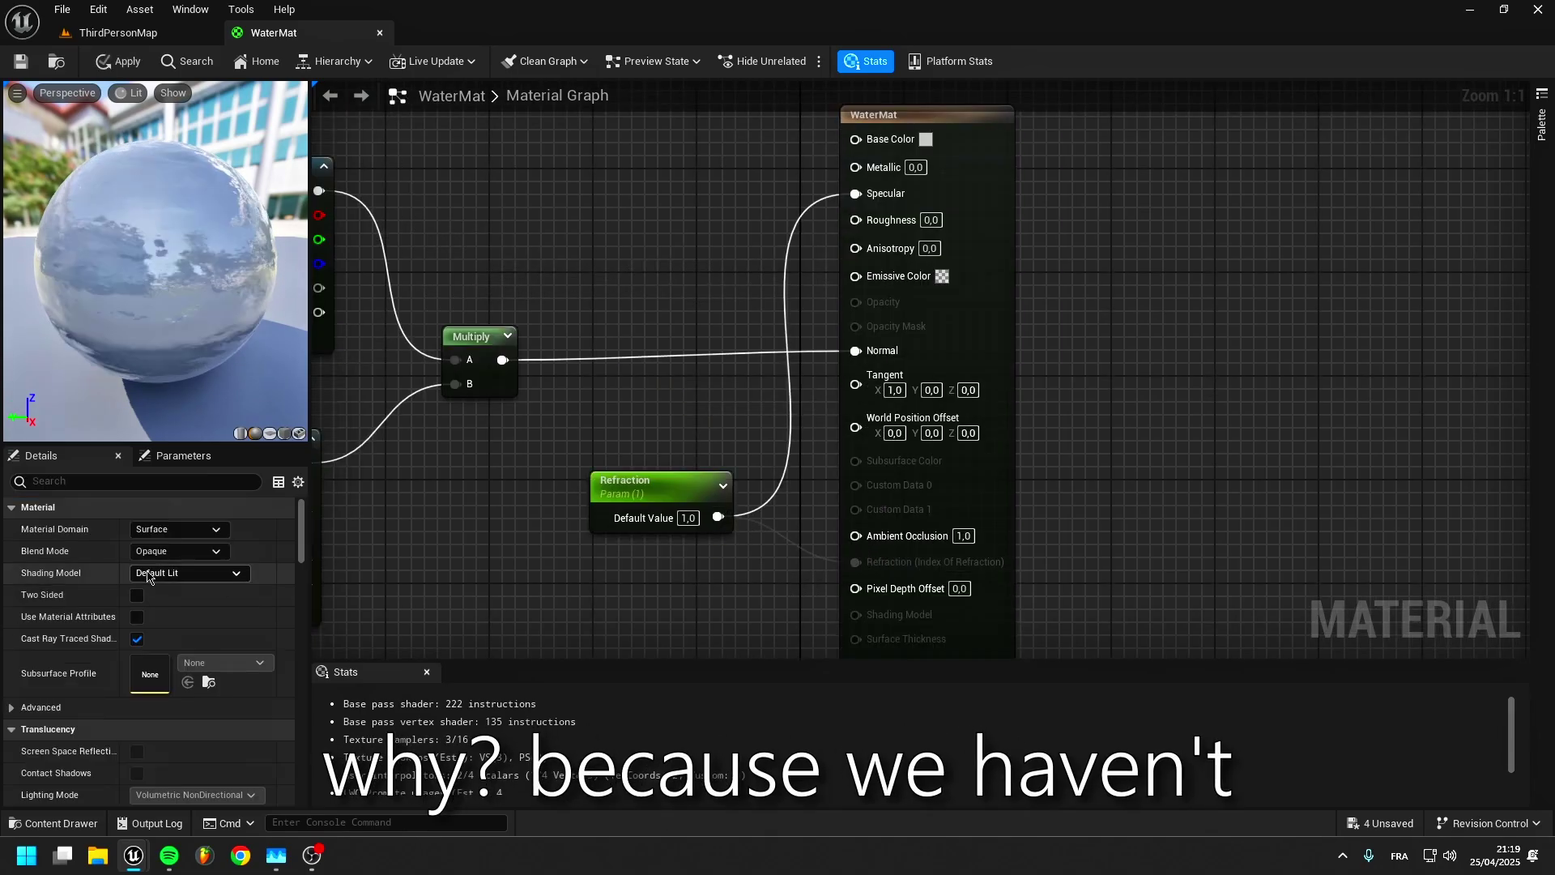
left_click(152, 579)
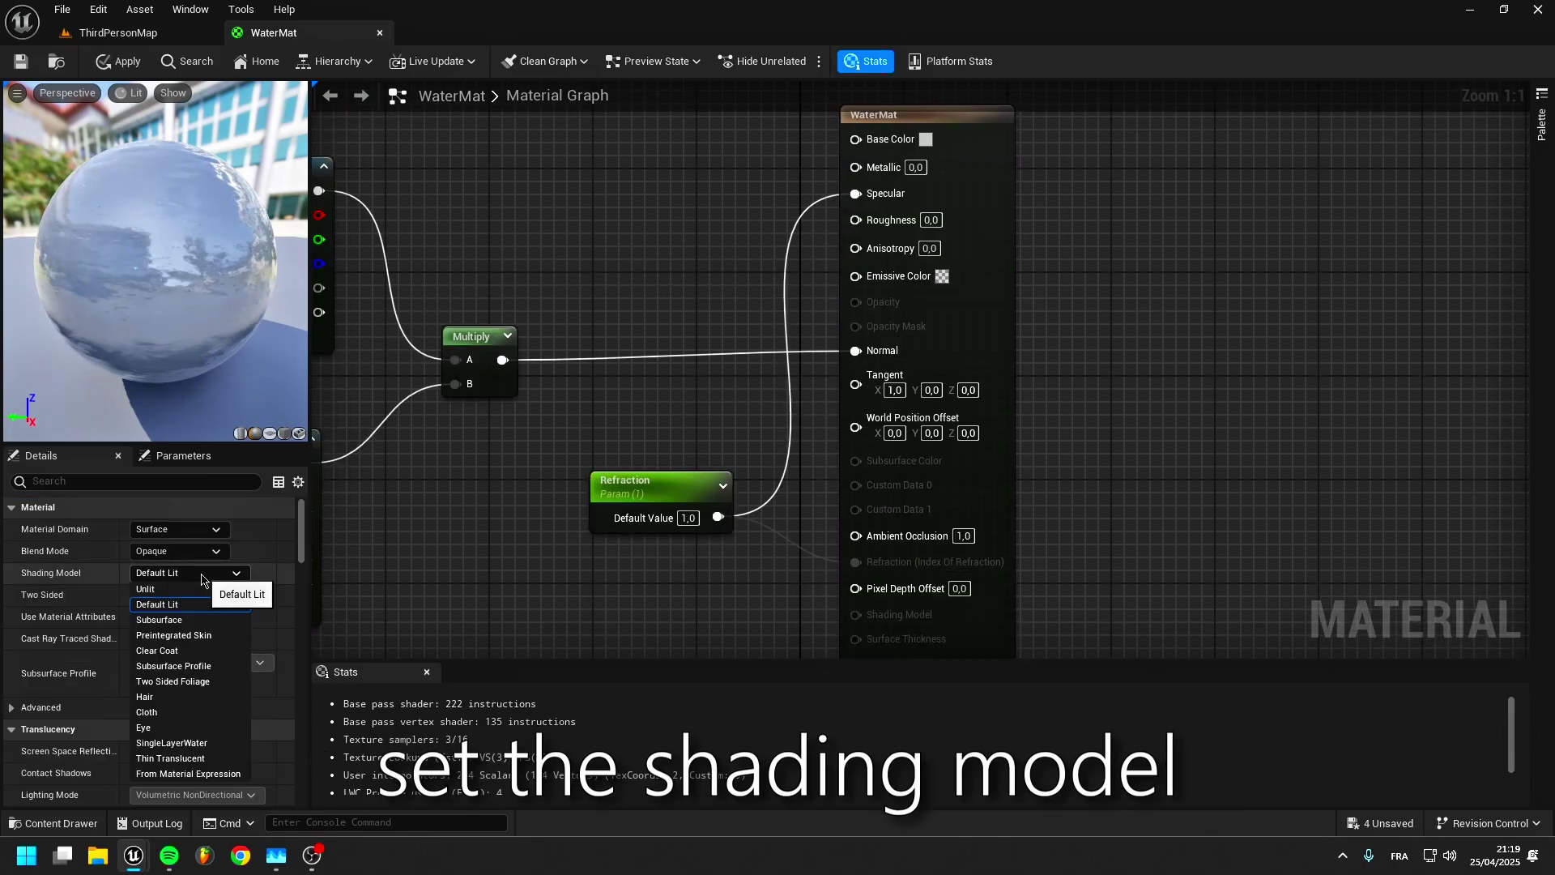
left_click(191, 754)
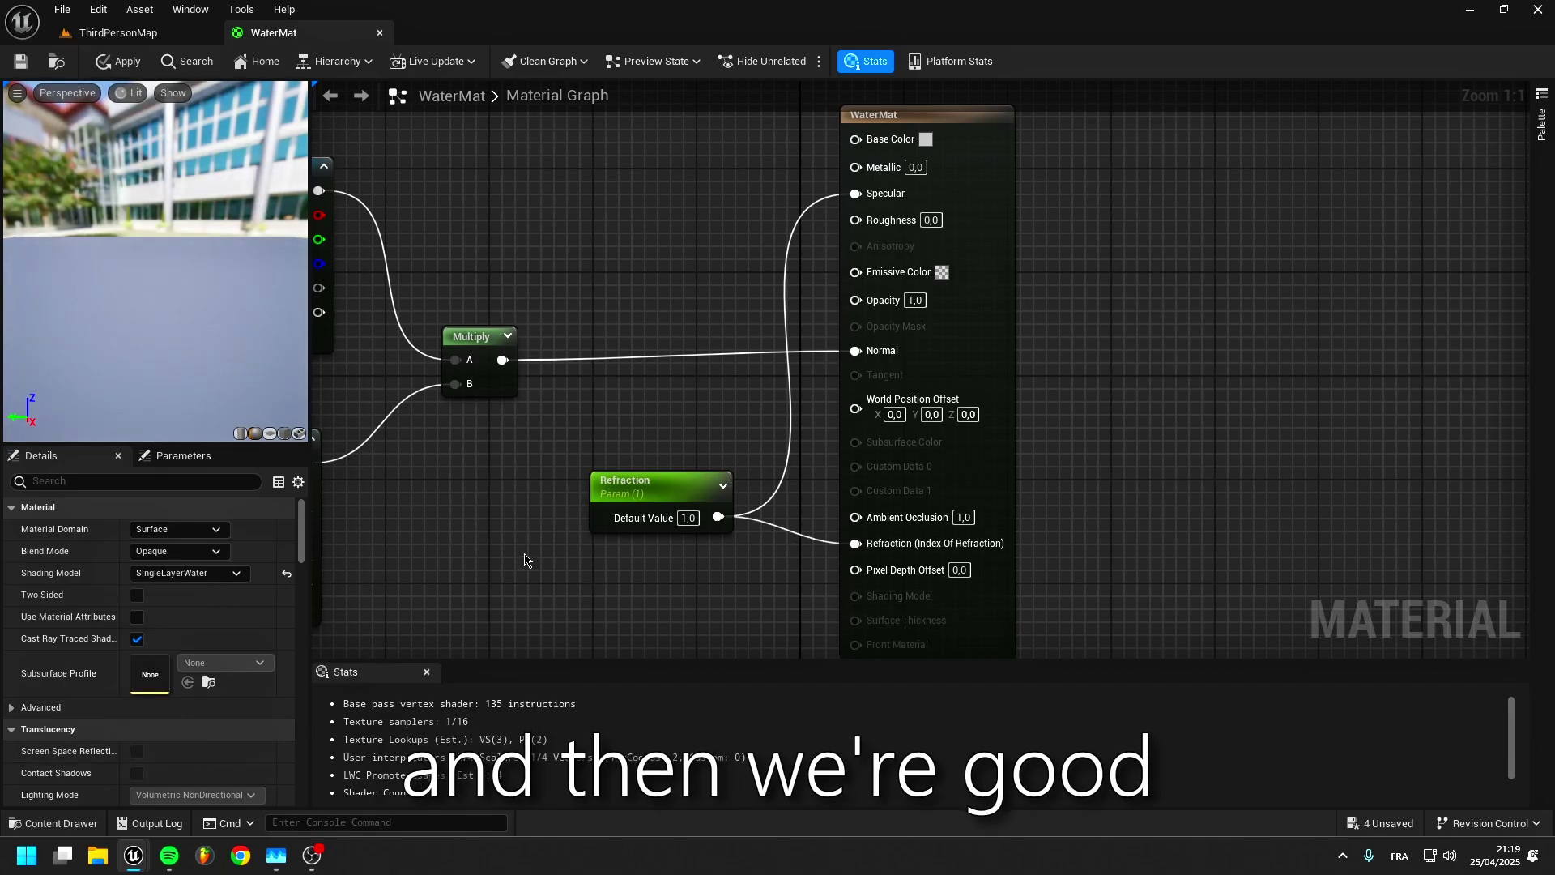
Save the WaterMat material.
right_click_drag(548, 489, 677, 481)
scroll(217, 235, "down", 5)
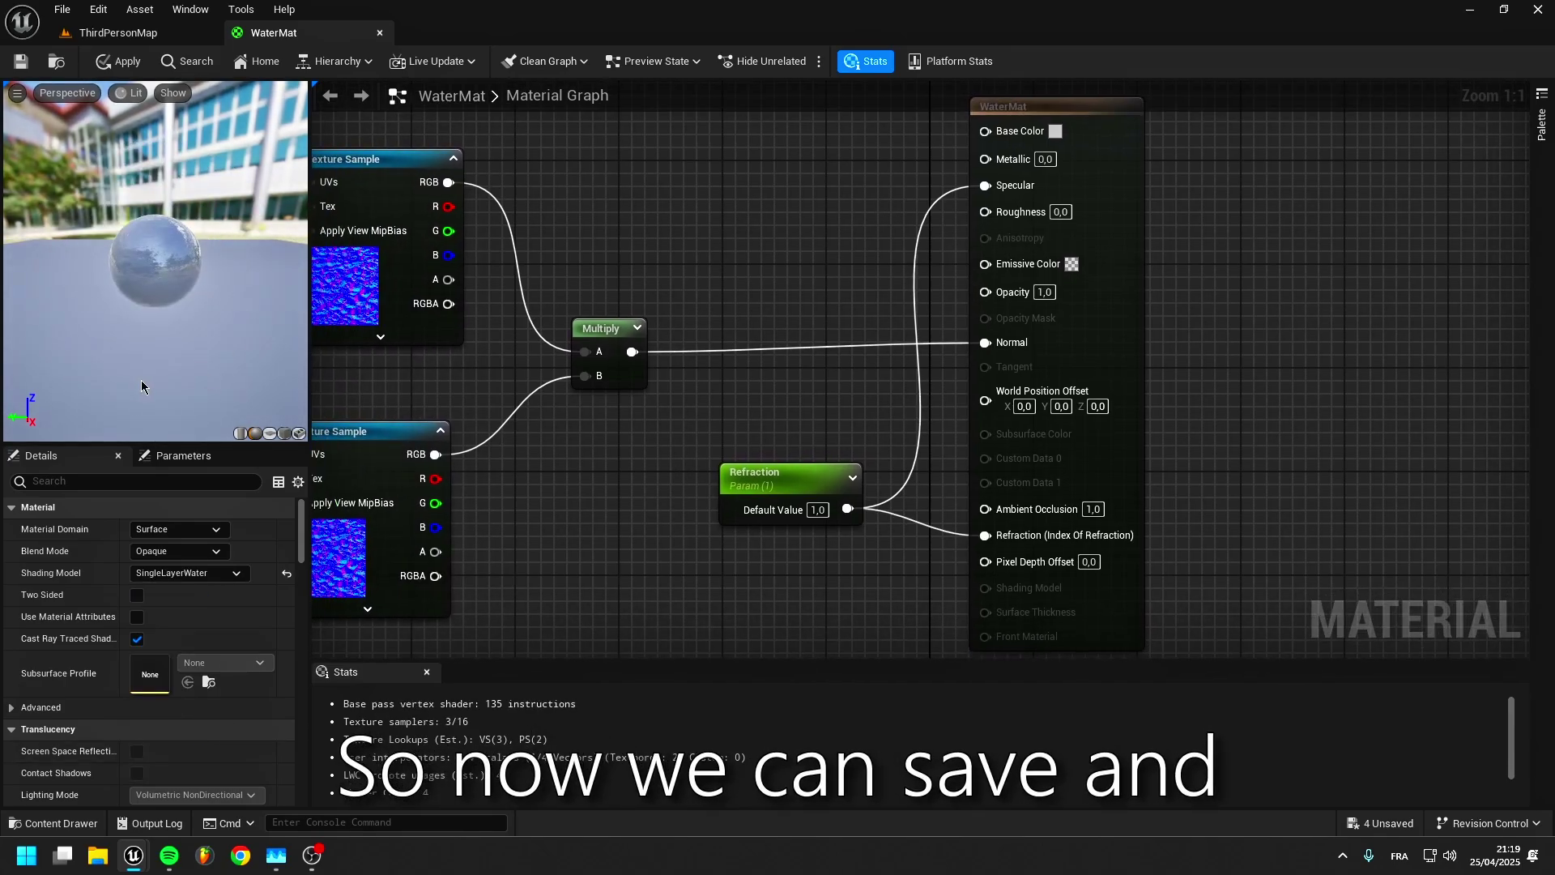
left_click(23, 63)
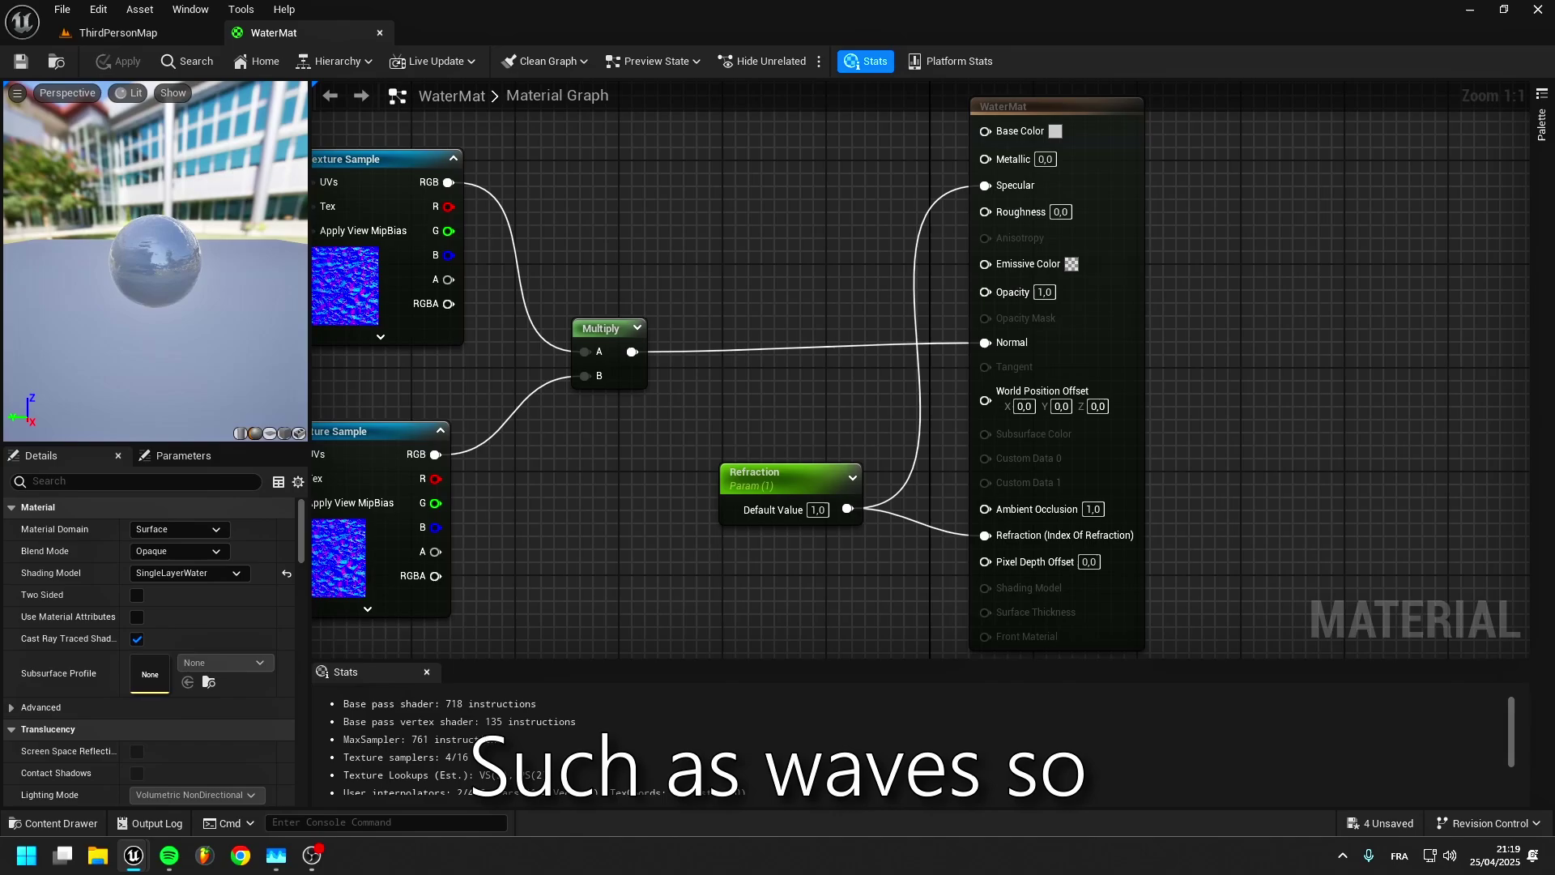
Group all nodes of the normal map network, up to the final Multiply node, in a comment box named Normals.
scroll(899, 366, "down", 7)
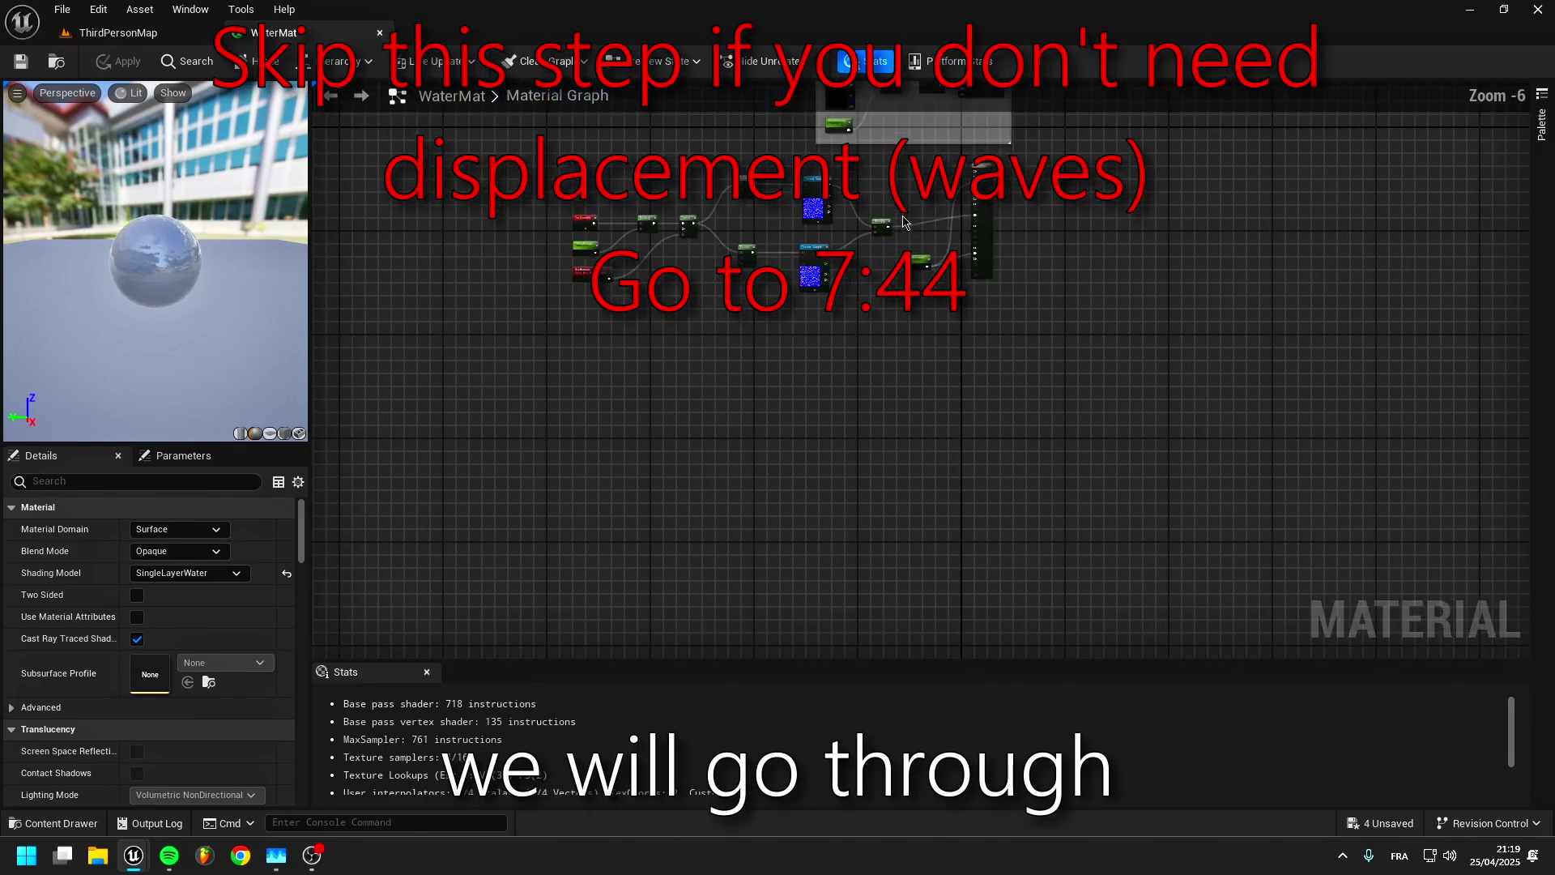
scroll(672, 280, "up", 2)
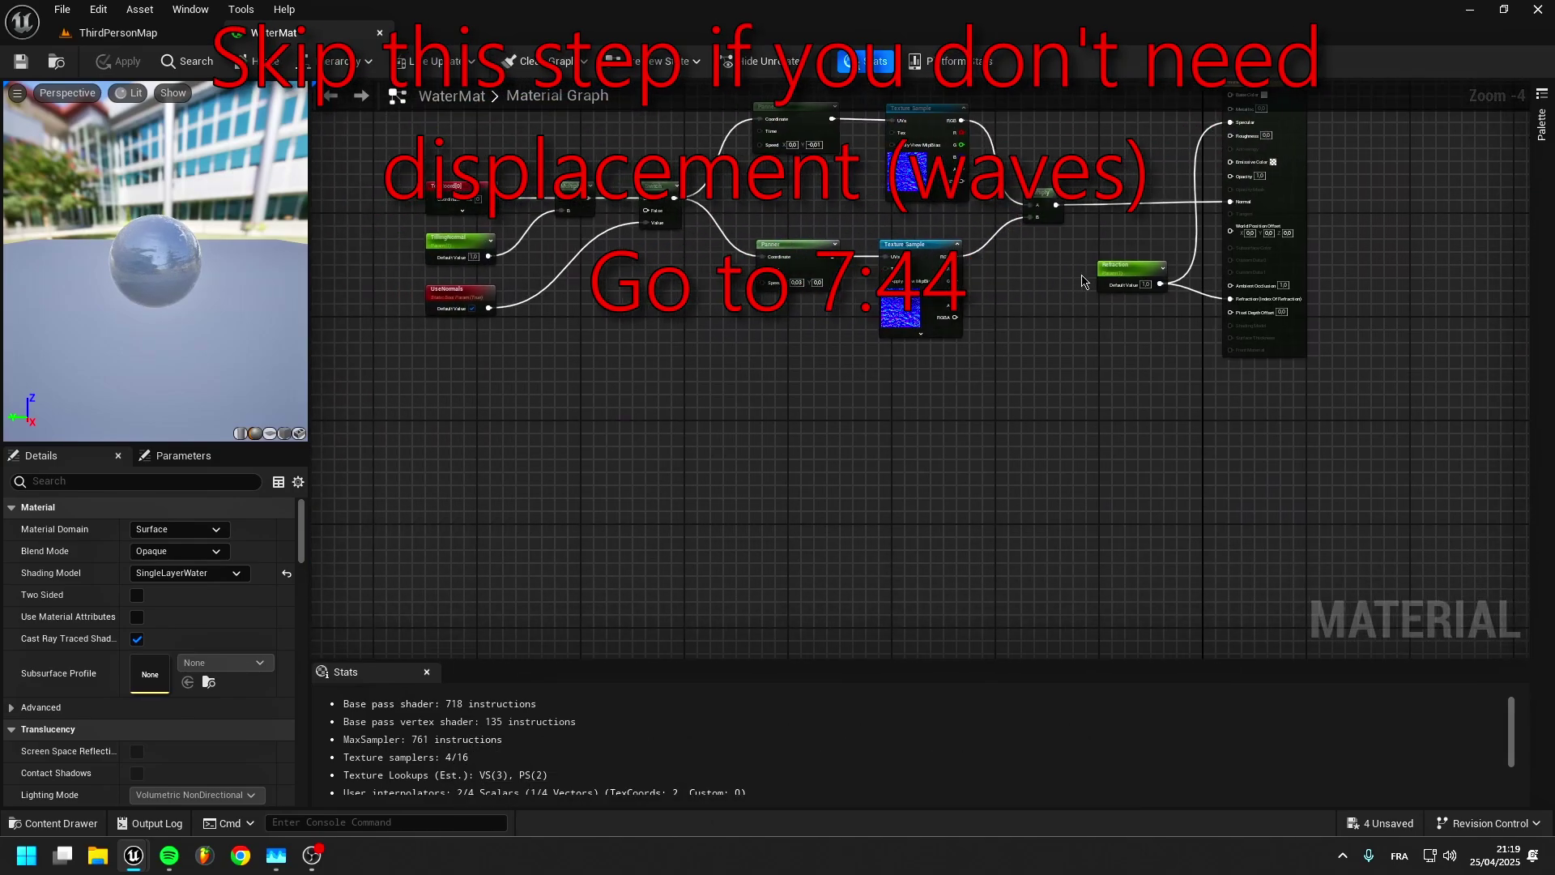
left_click_drag(459, 217, 1114, 527)
type("cNormals")
key("Return")
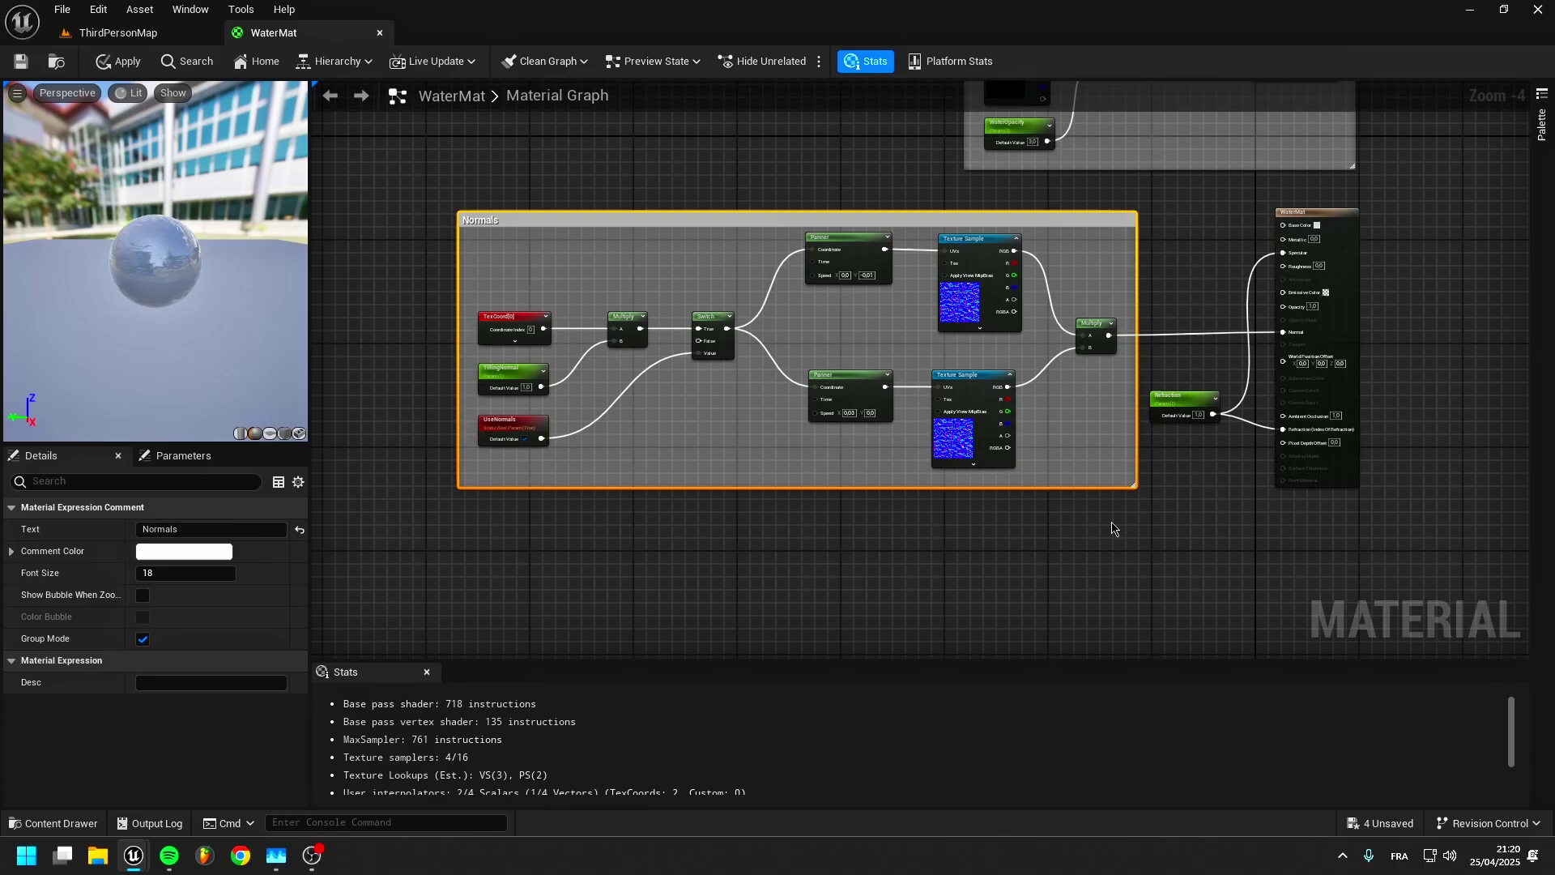
left_click(1114, 528)
Copy the TexCoord node from the Normals group and place the copy in the empty area below the group.
right_click_drag(1188, 479, 1201, 299)
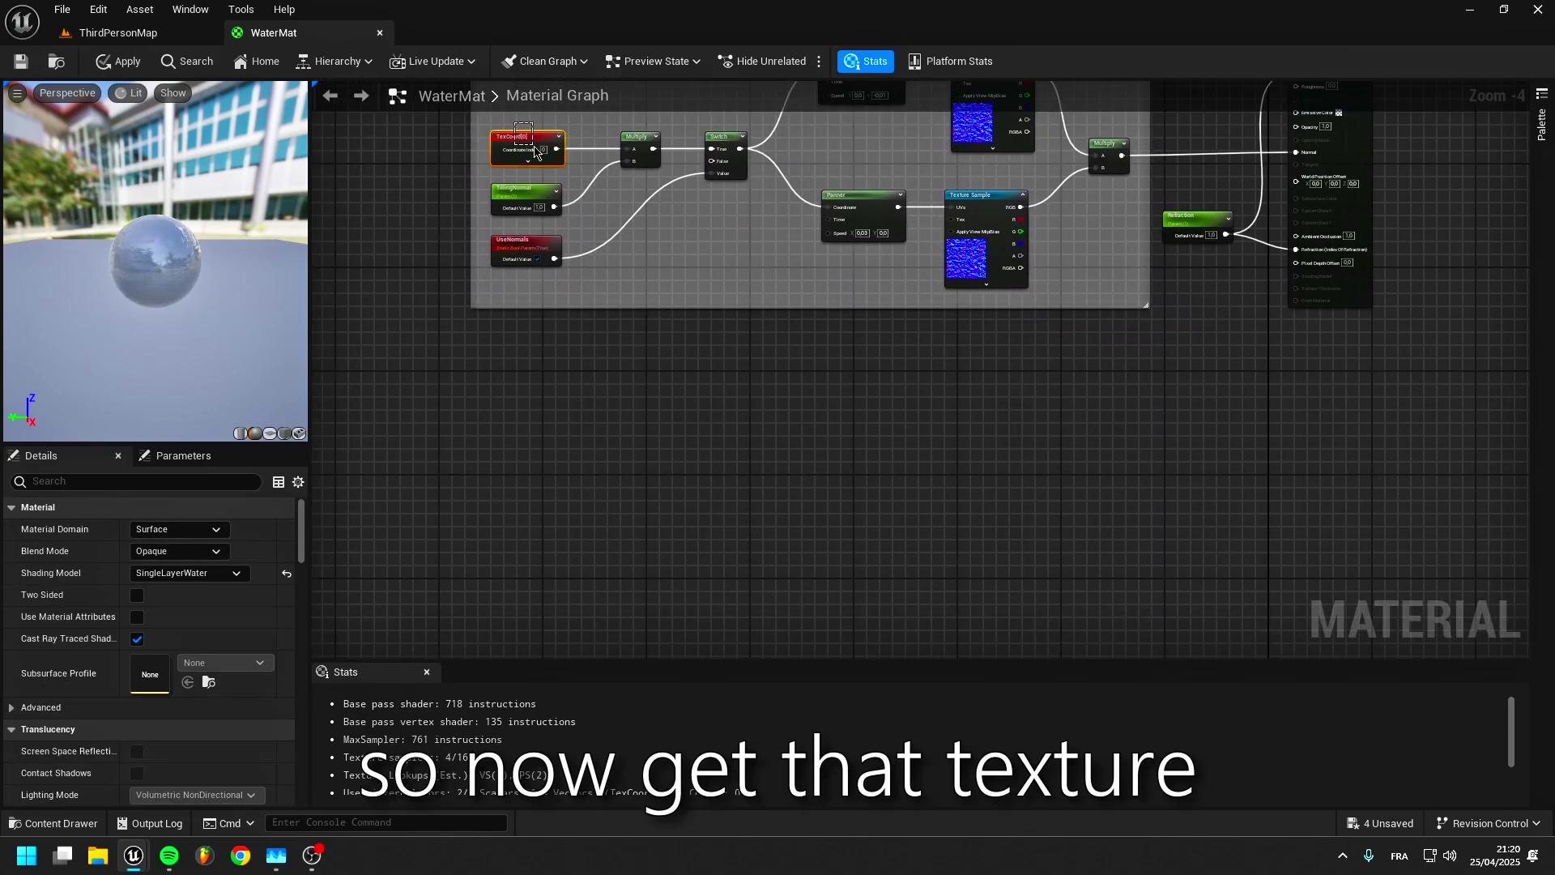
left_click_drag(534, 148, 536, 151)
key("ctrl+c")
key("ctrl+v")
scroll(520, 422, "up", 4)
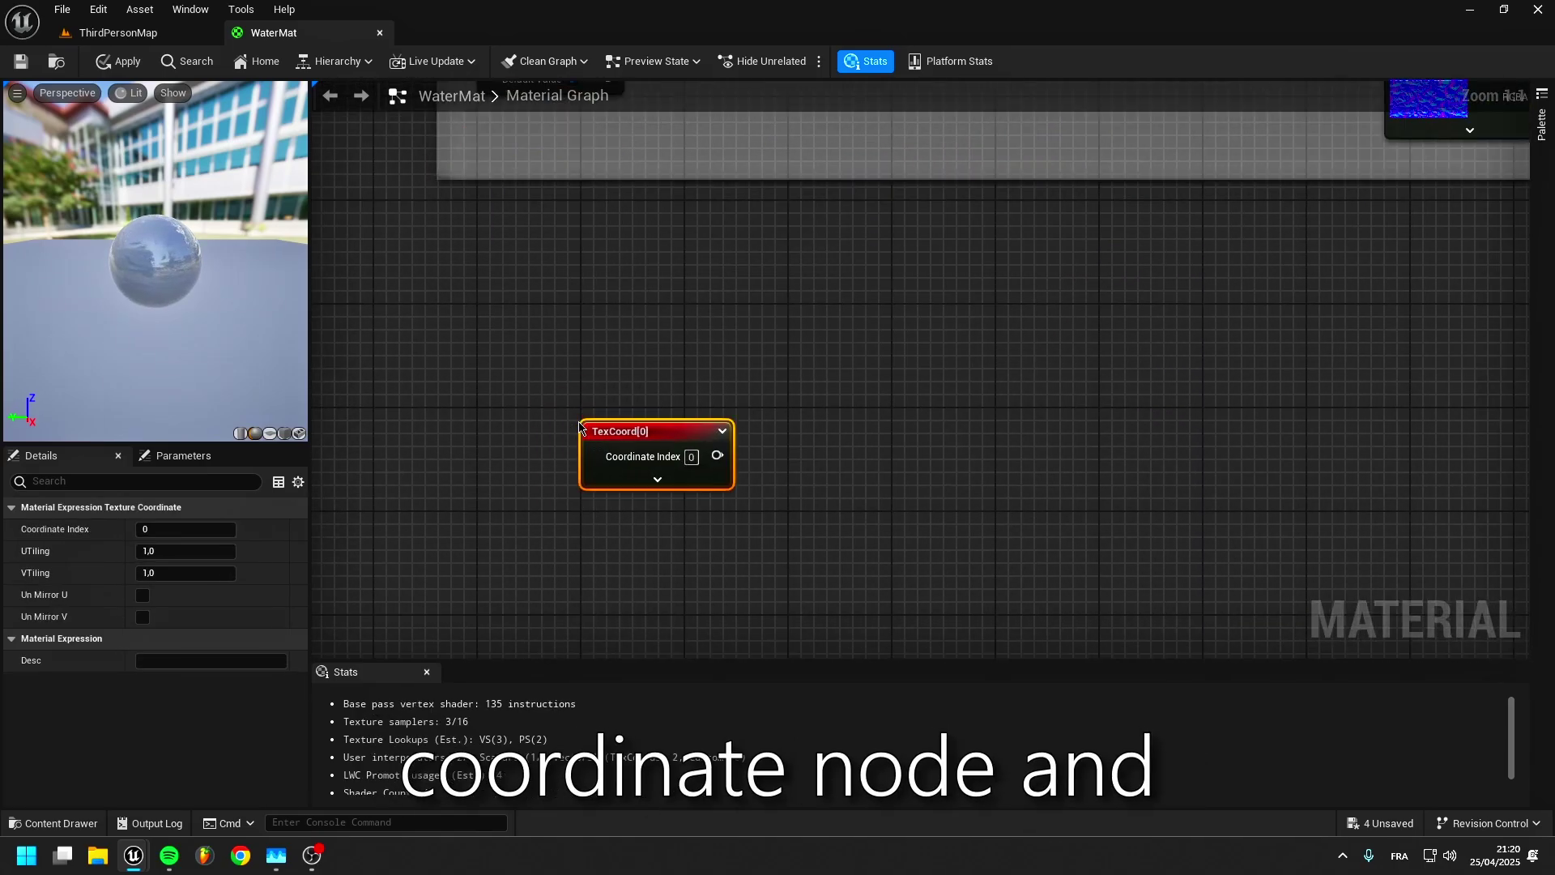
left_click_drag(609, 435, 506, 437)
left_click(615, 543)
Add a scalar parameter named DisplacementTilling below the copied TexCoord node.
right_click_drag(615, 542, 779, 514)
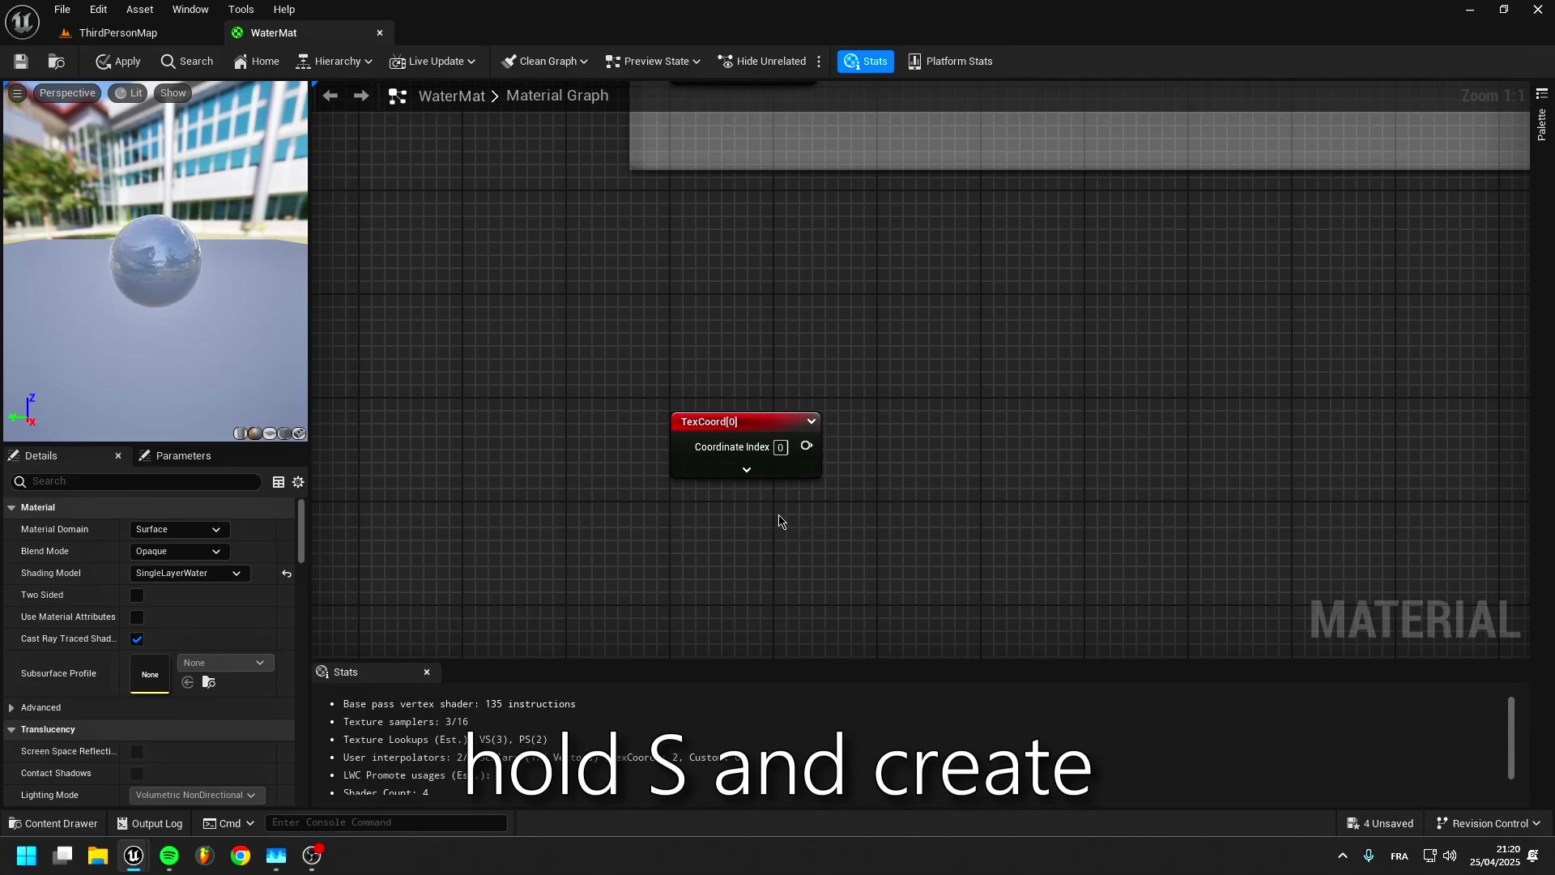
left_click(679, 530)
type("ss")
key("ctrl+a")
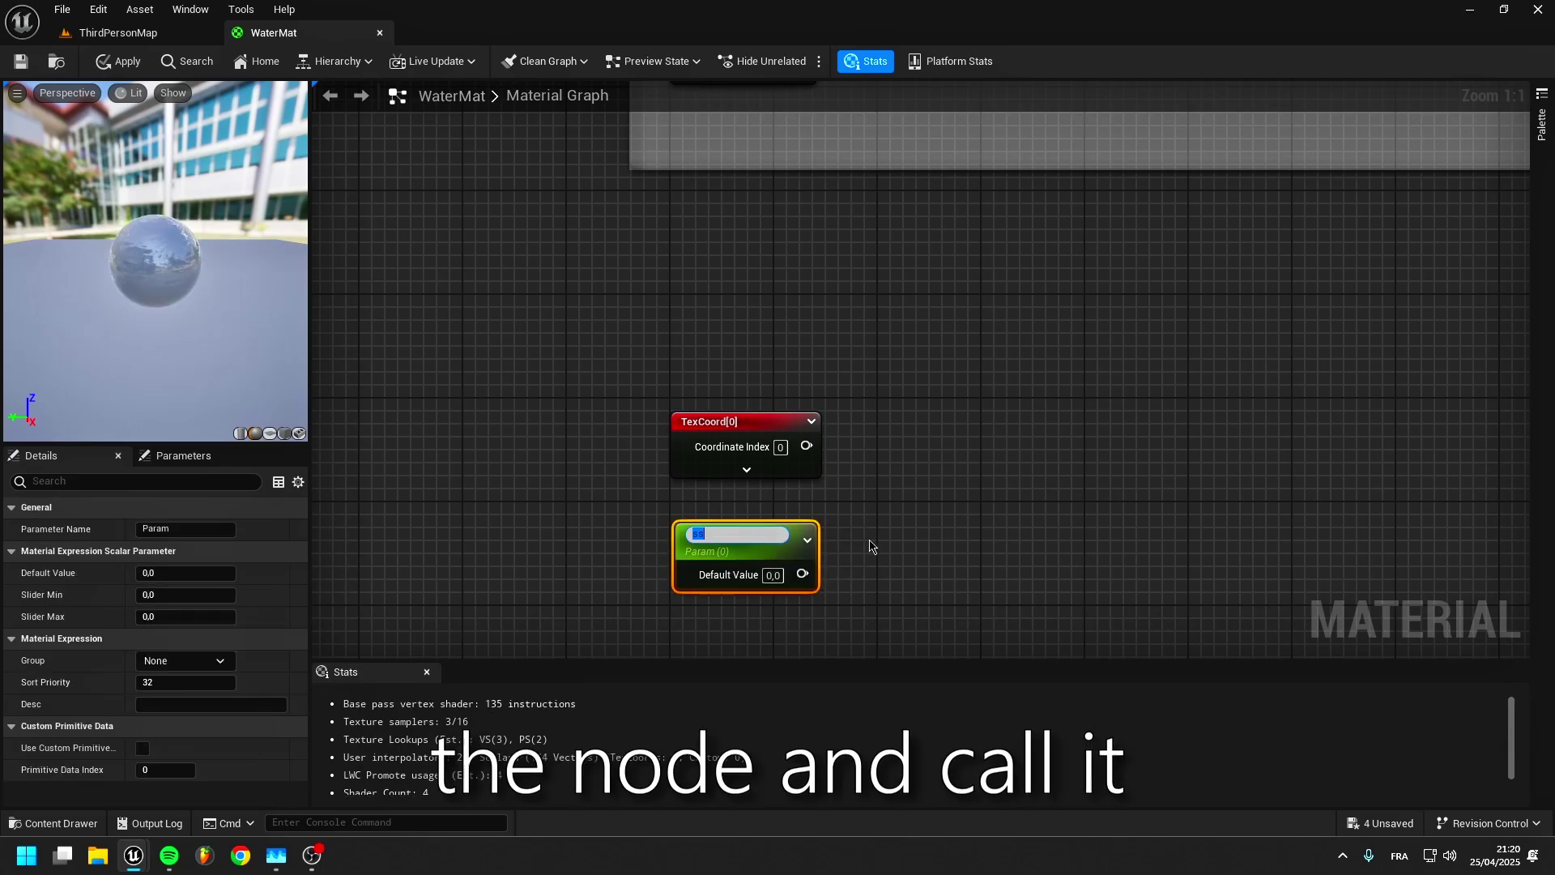
type("Displacement")
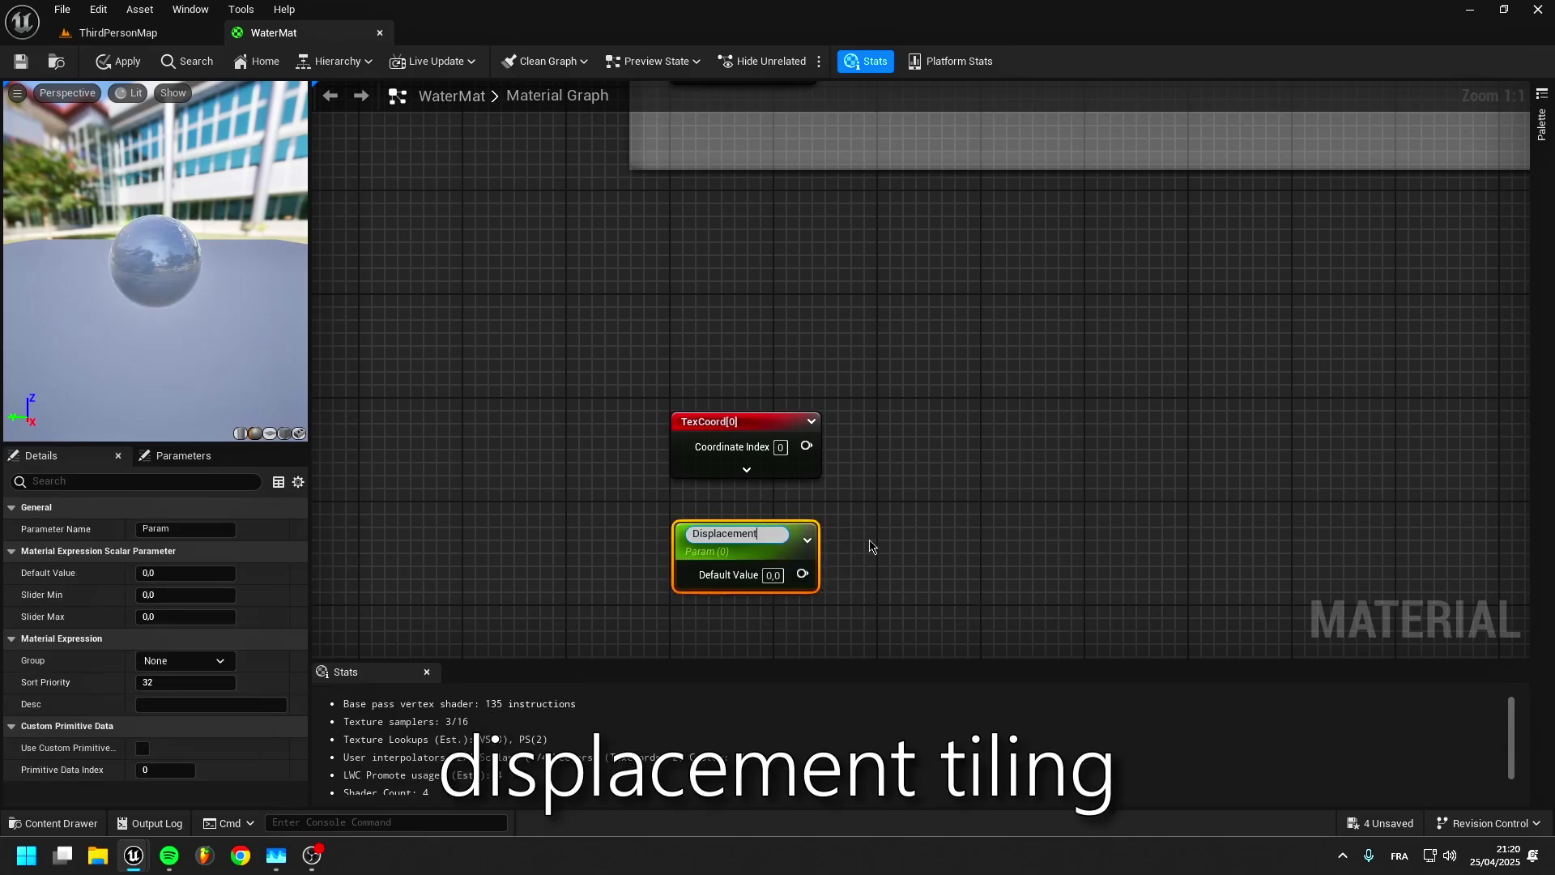
type("Tilling")
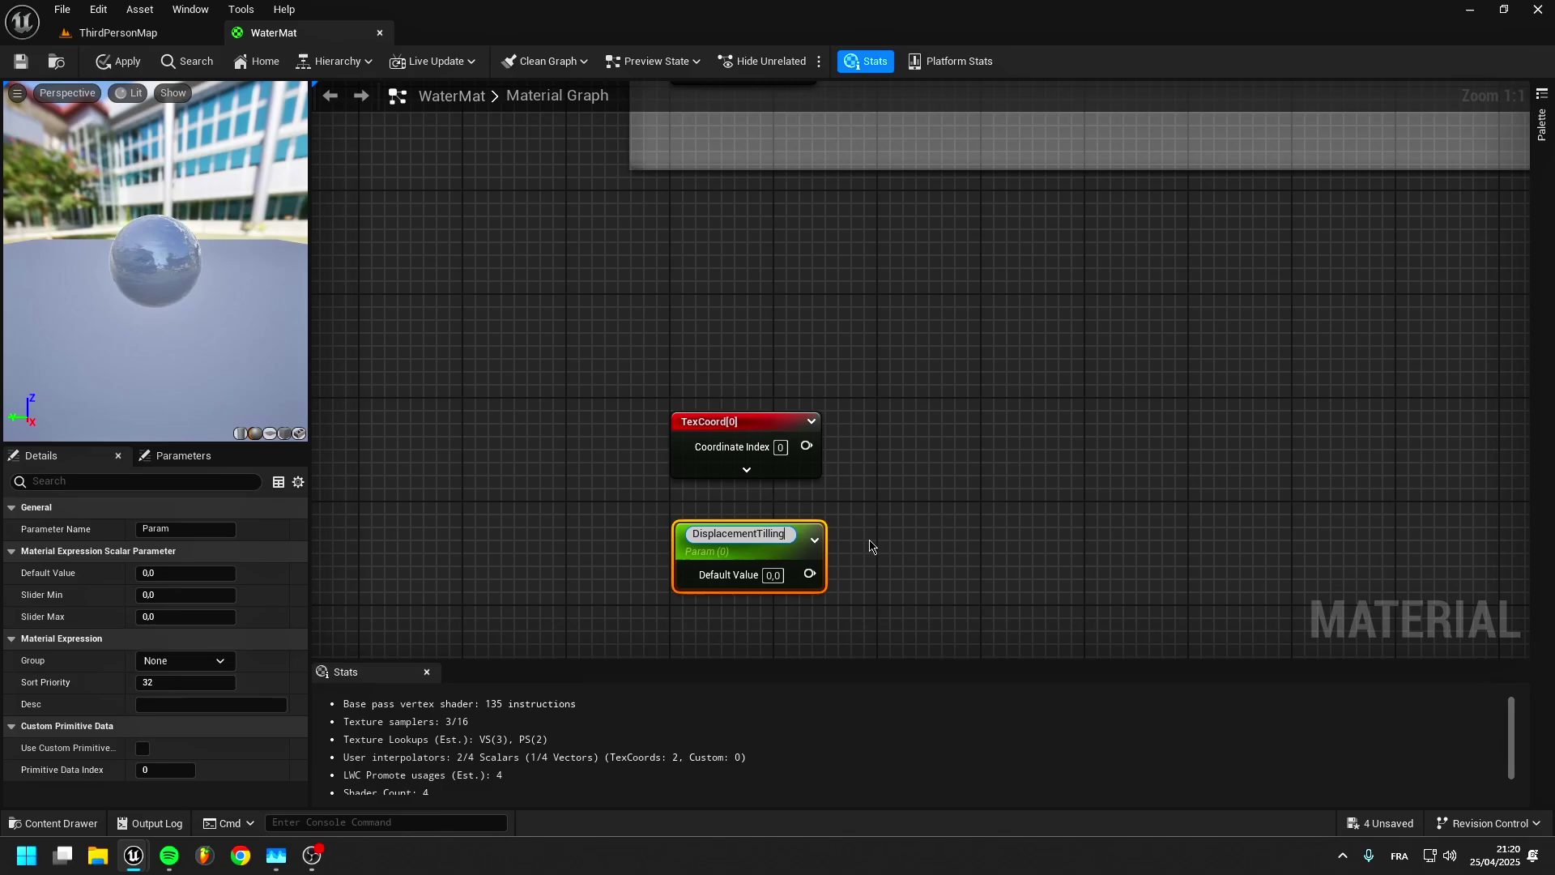
left_click(869, 541)
Move the DisplacementTilling parameter up so it sits directly beneath the TexCoord node.
right_click_drag(869, 541, 934, 291)
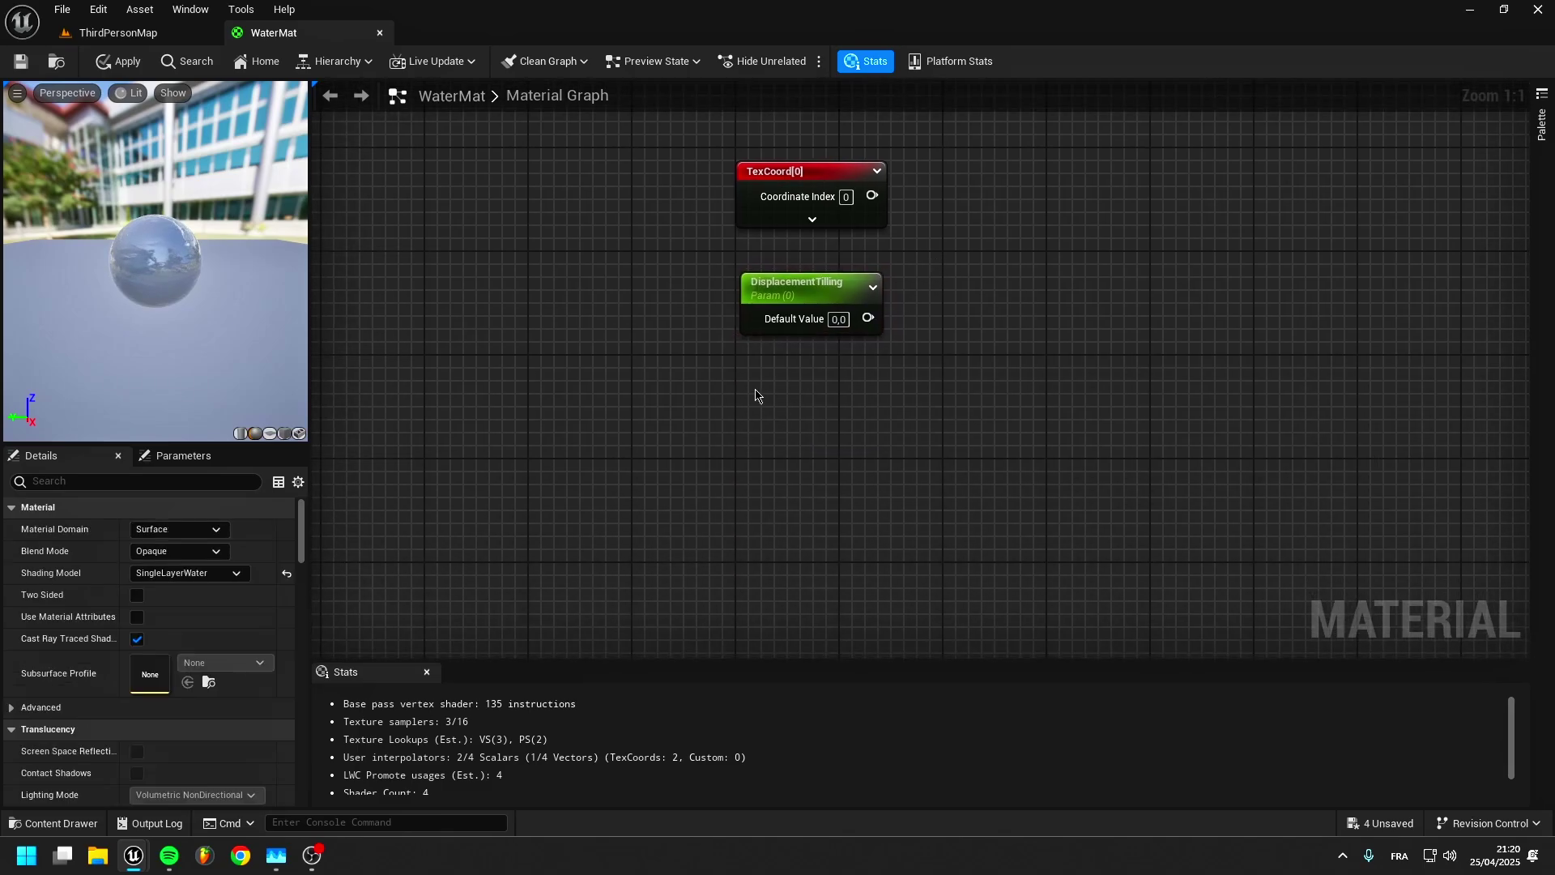
right_click(734, 391)
left_click(779, 296)
left_click_drag(779, 301, 779, 262)
left_click(746, 352)
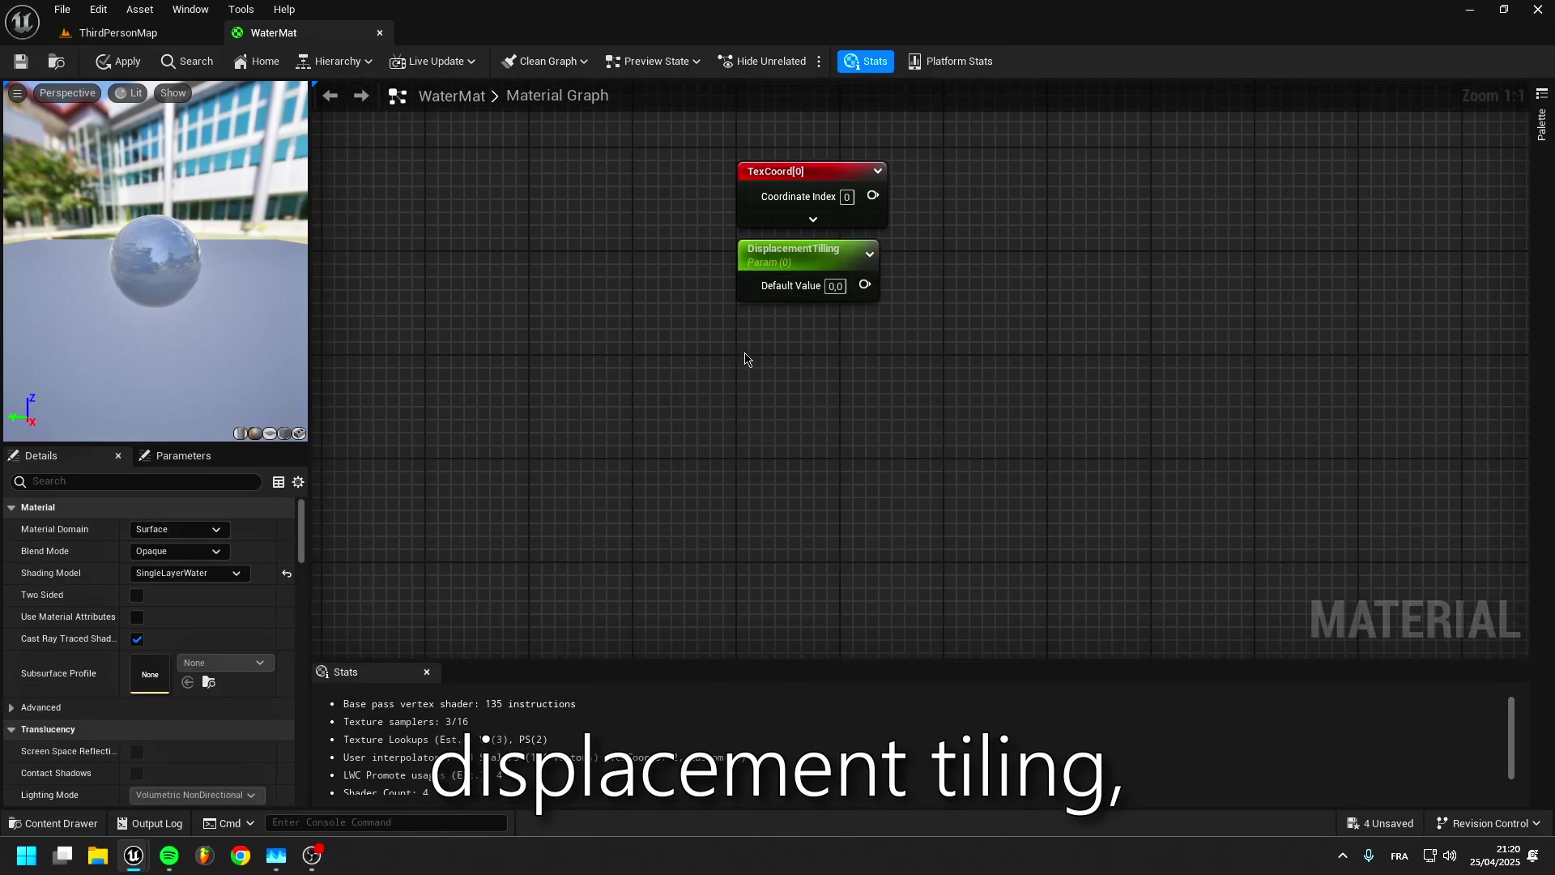
Add a static bool parameter named UseDisplacement directly below DisplacementTilling and enable its default value.
right_click(743, 356)
type("staticbool")
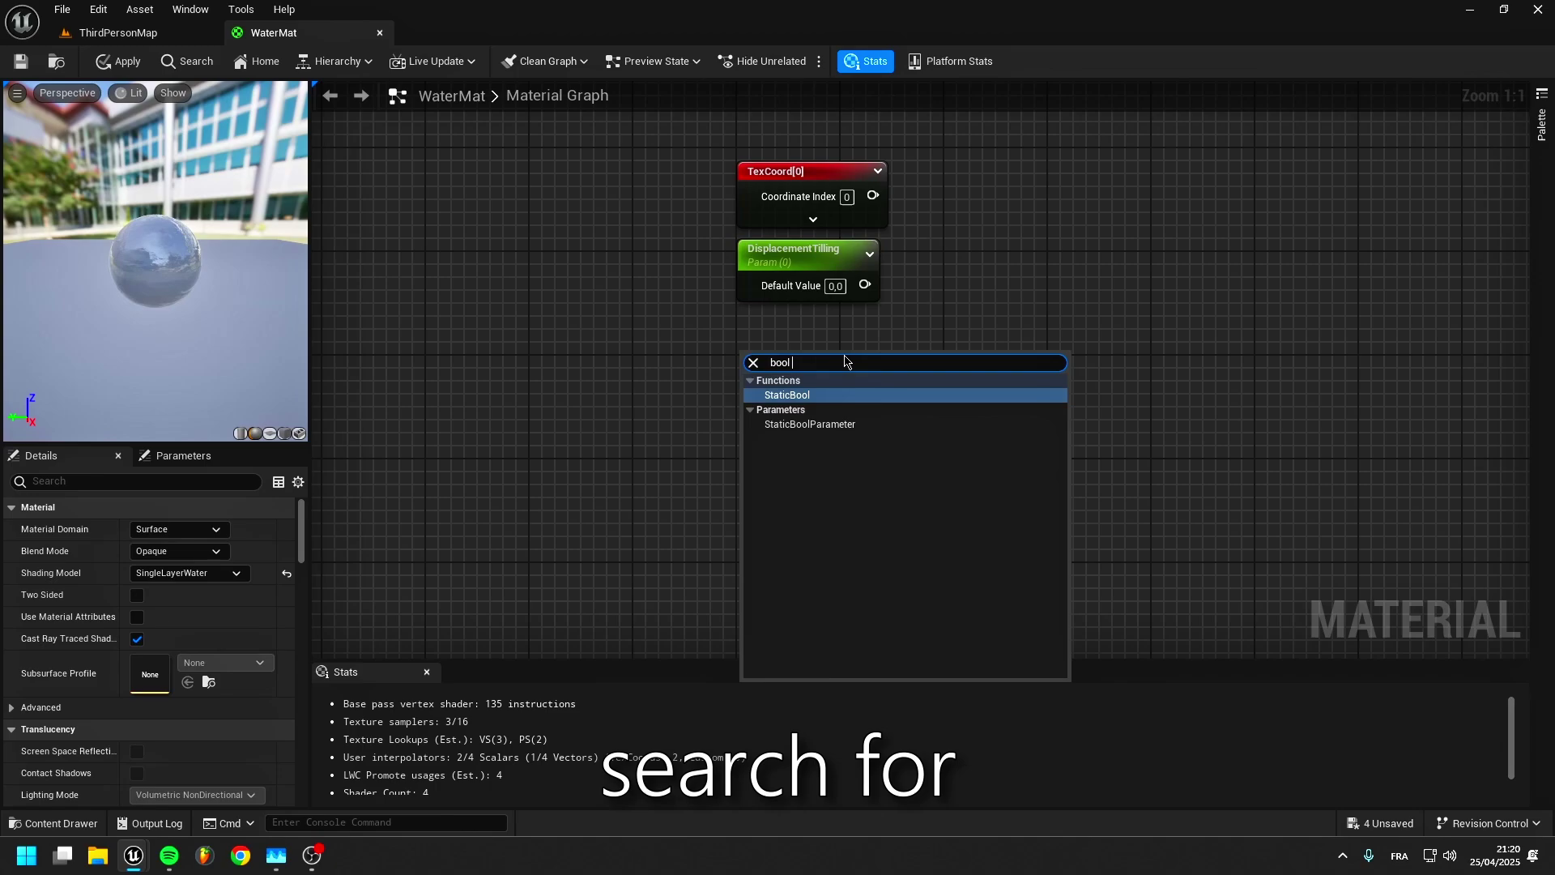
key("Return")
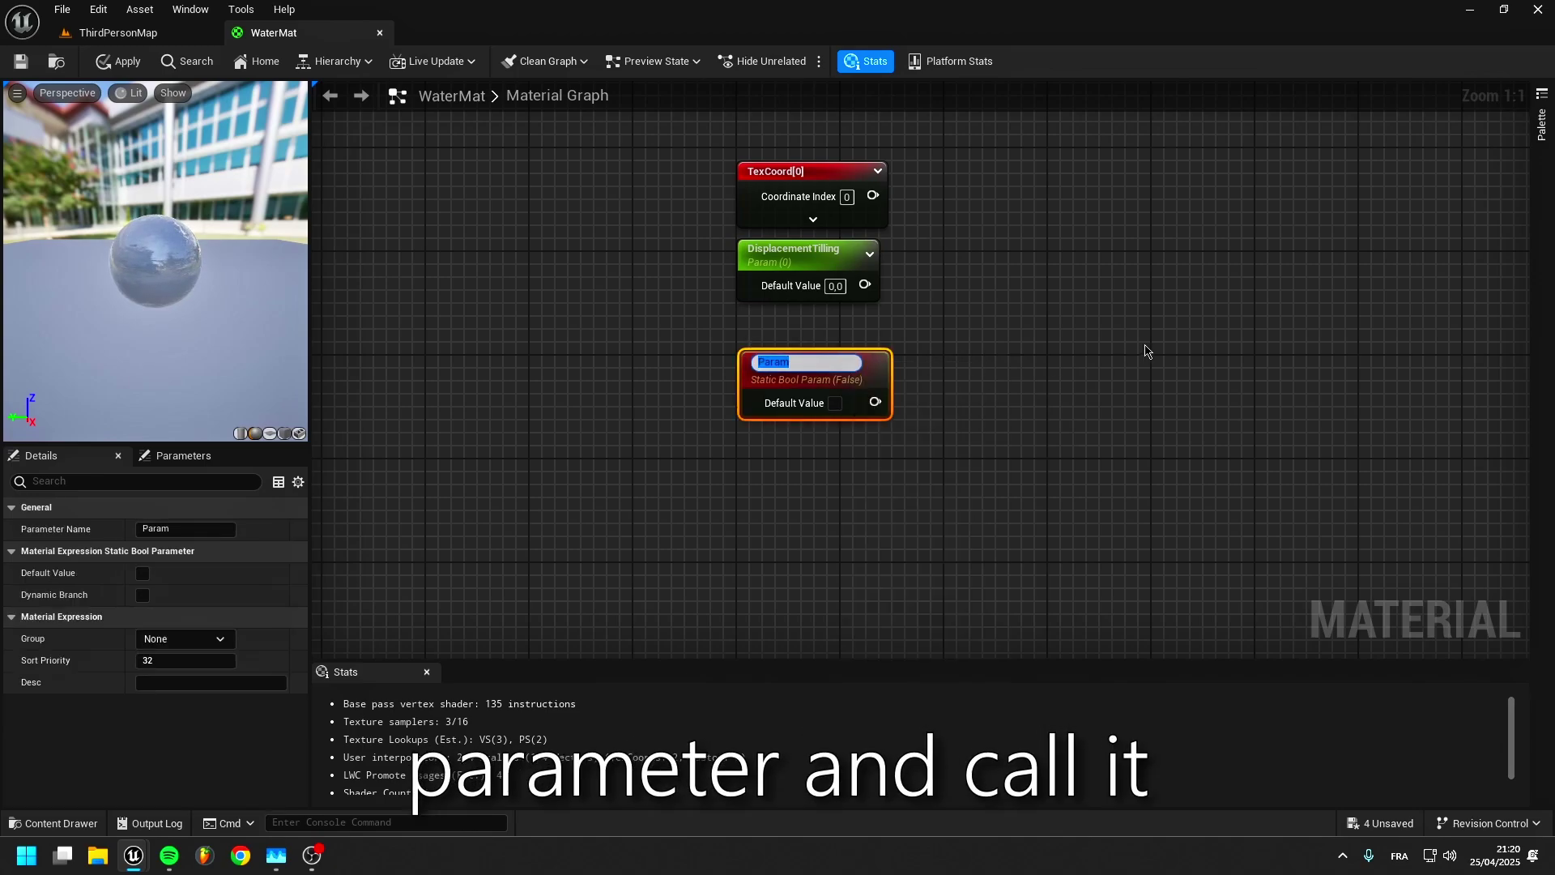
type("UseDisplac")
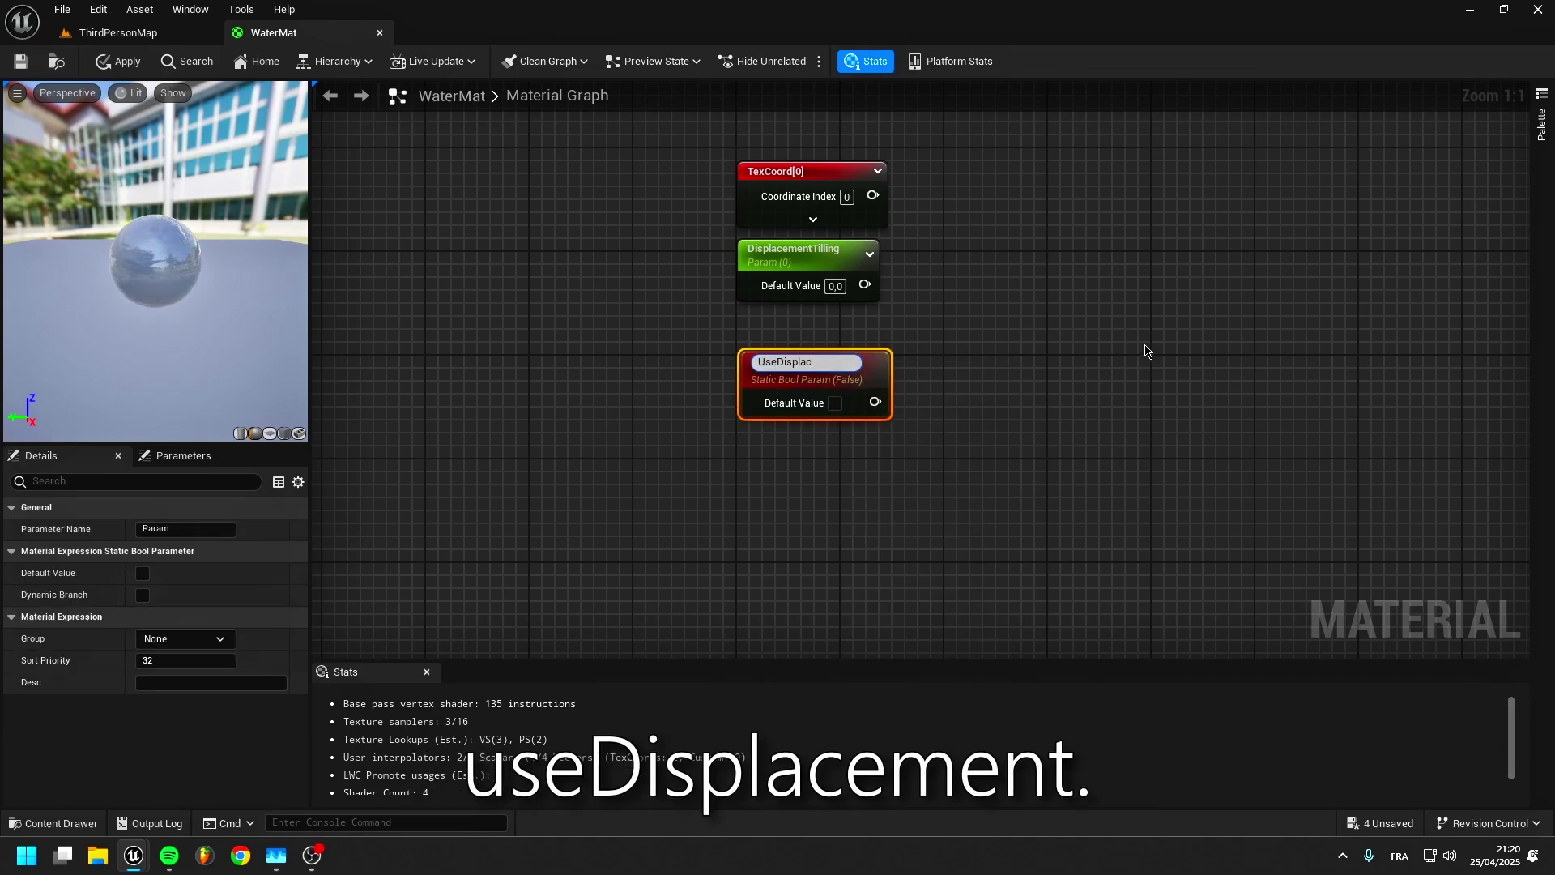
type("ement")
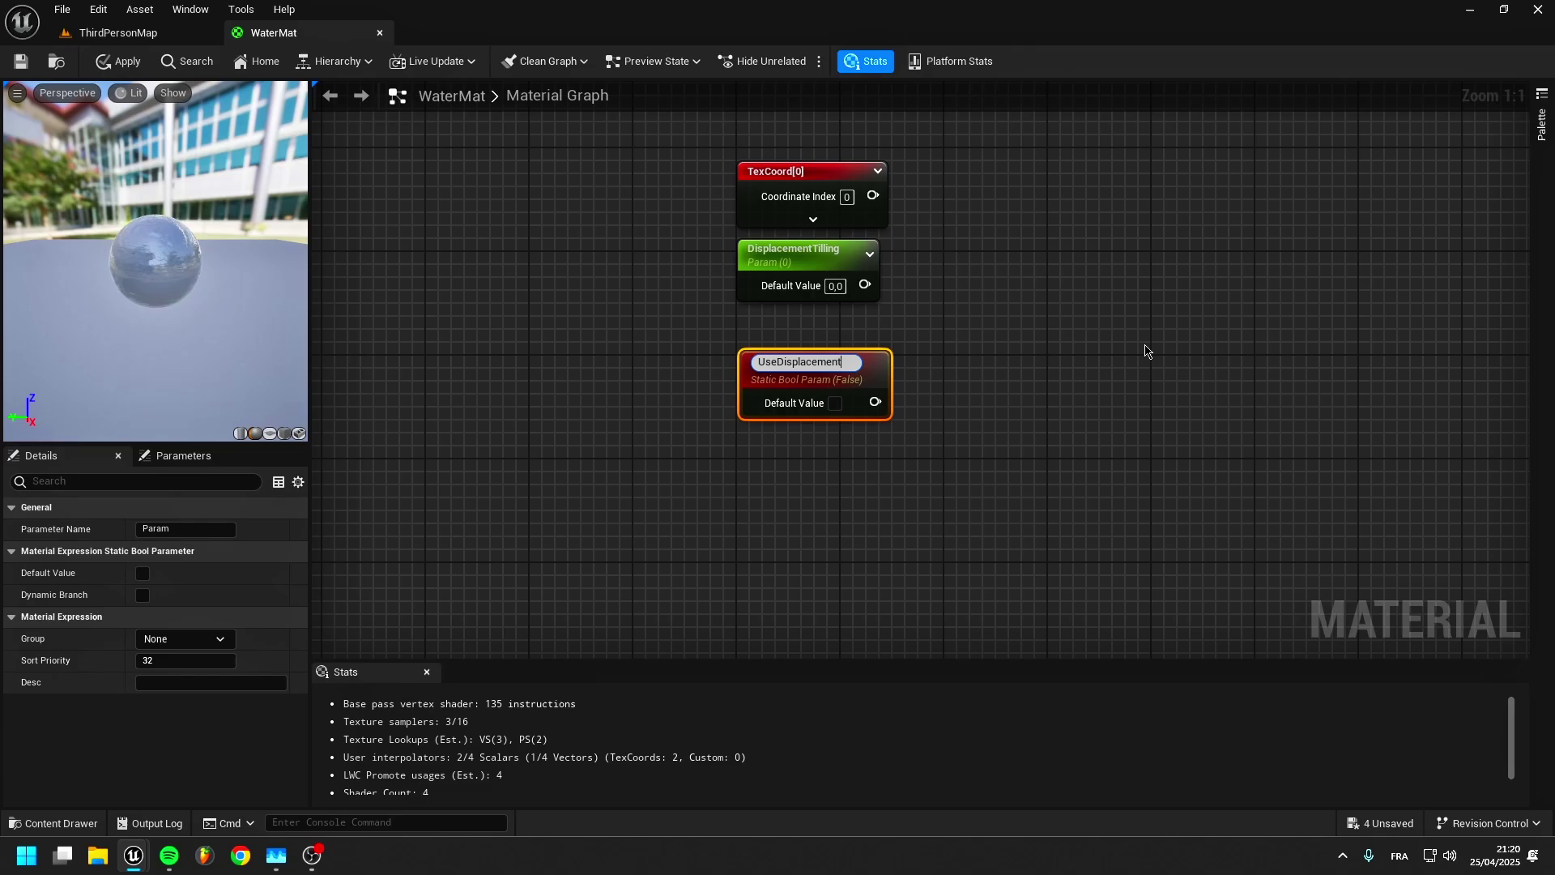
left_click(834, 397)
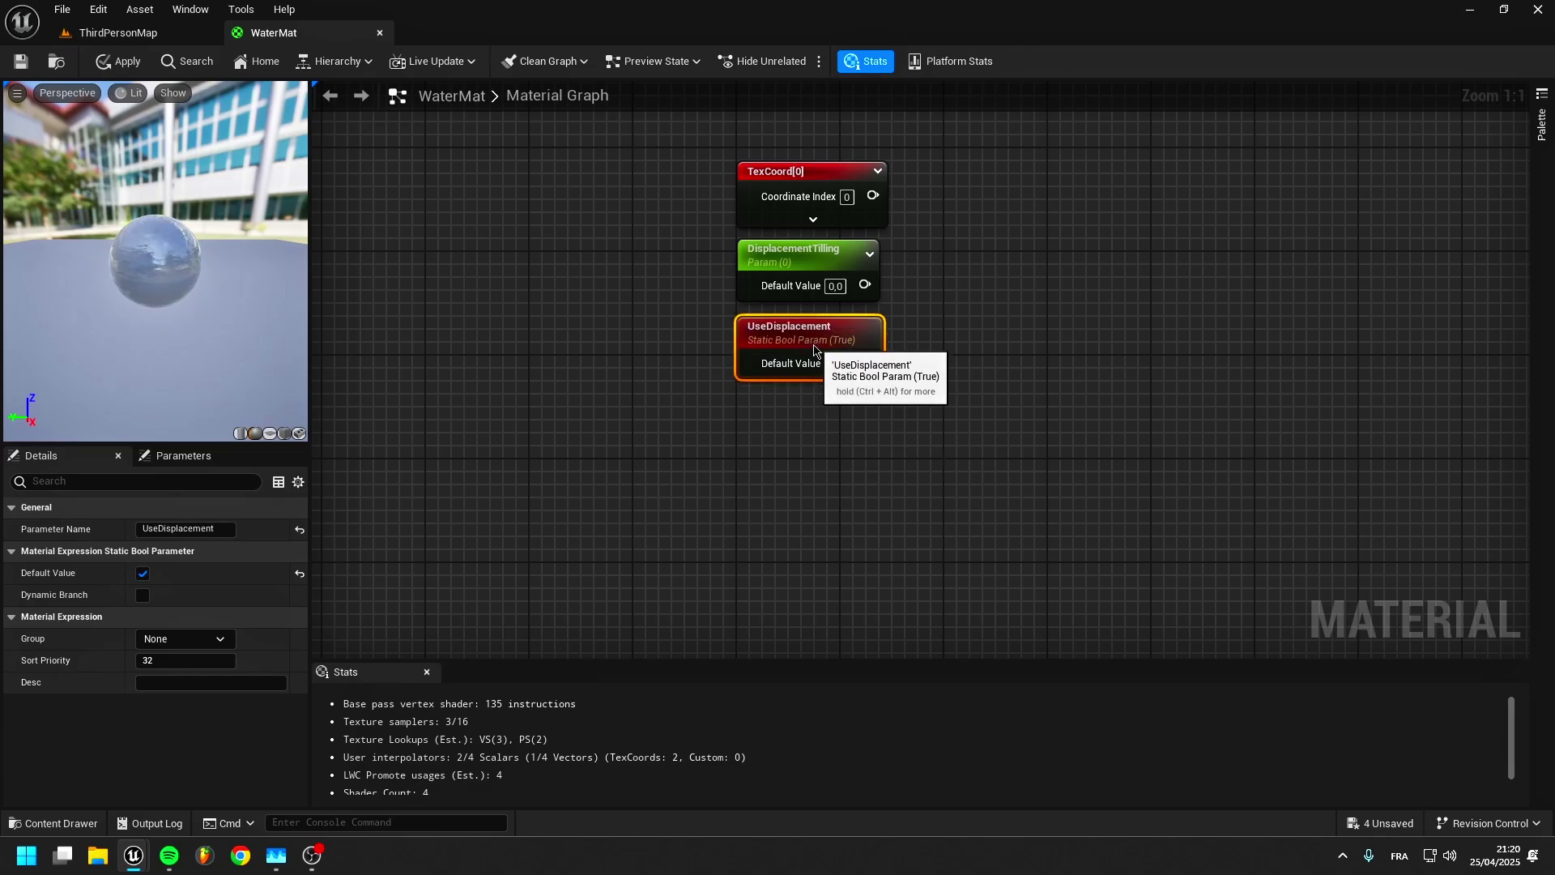
Copy the Switch node from the Normals group and place the copy to the right of the displacement nodes.
scroll(812, 565, "down", 4)
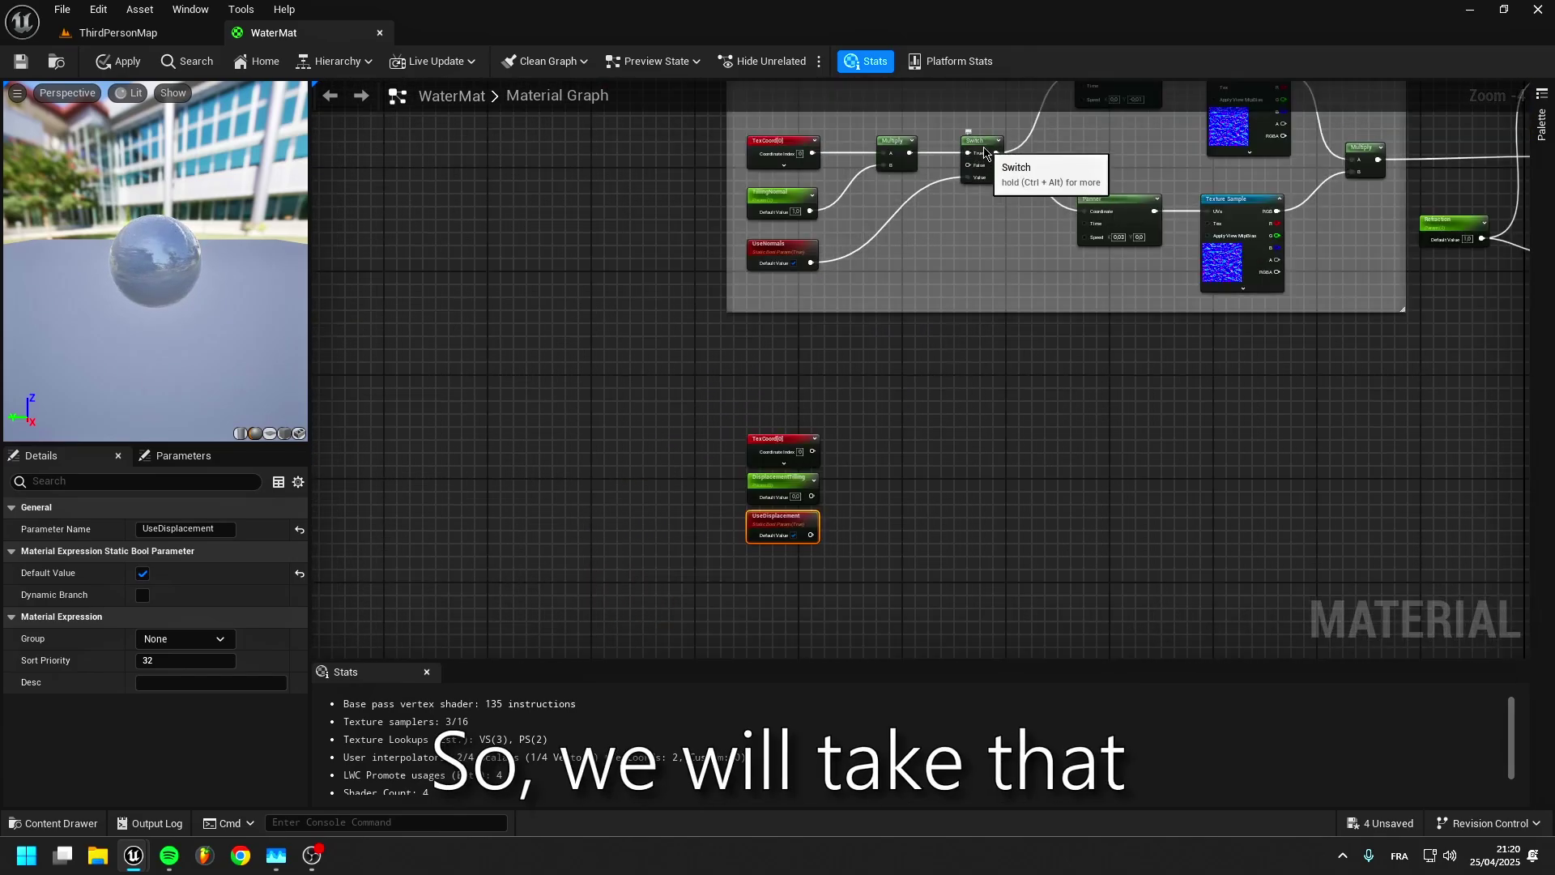
left_click(978, 156)
key("ctrl+c")
key("ctrl+v")
scroll(905, 437, "up", 4)
left_click_drag(904, 437, 1063, 425)
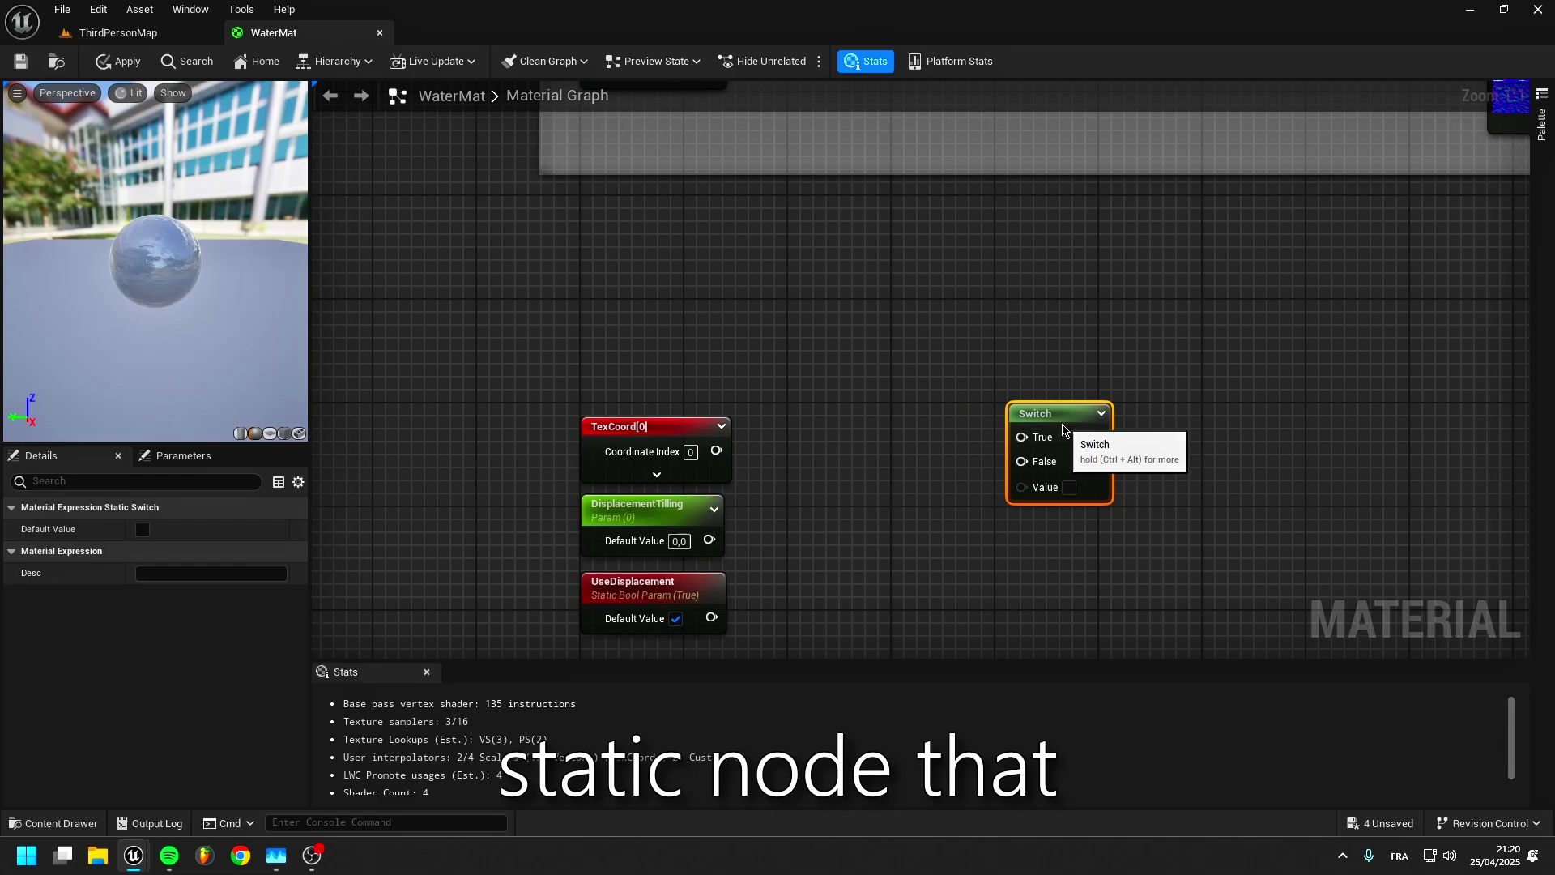
Add a Multiply node with the copied TexCoord as A and DisplacementTilling, set to a default value of 1.0, as B.
left_click(826, 452)
left_click(829, 465)
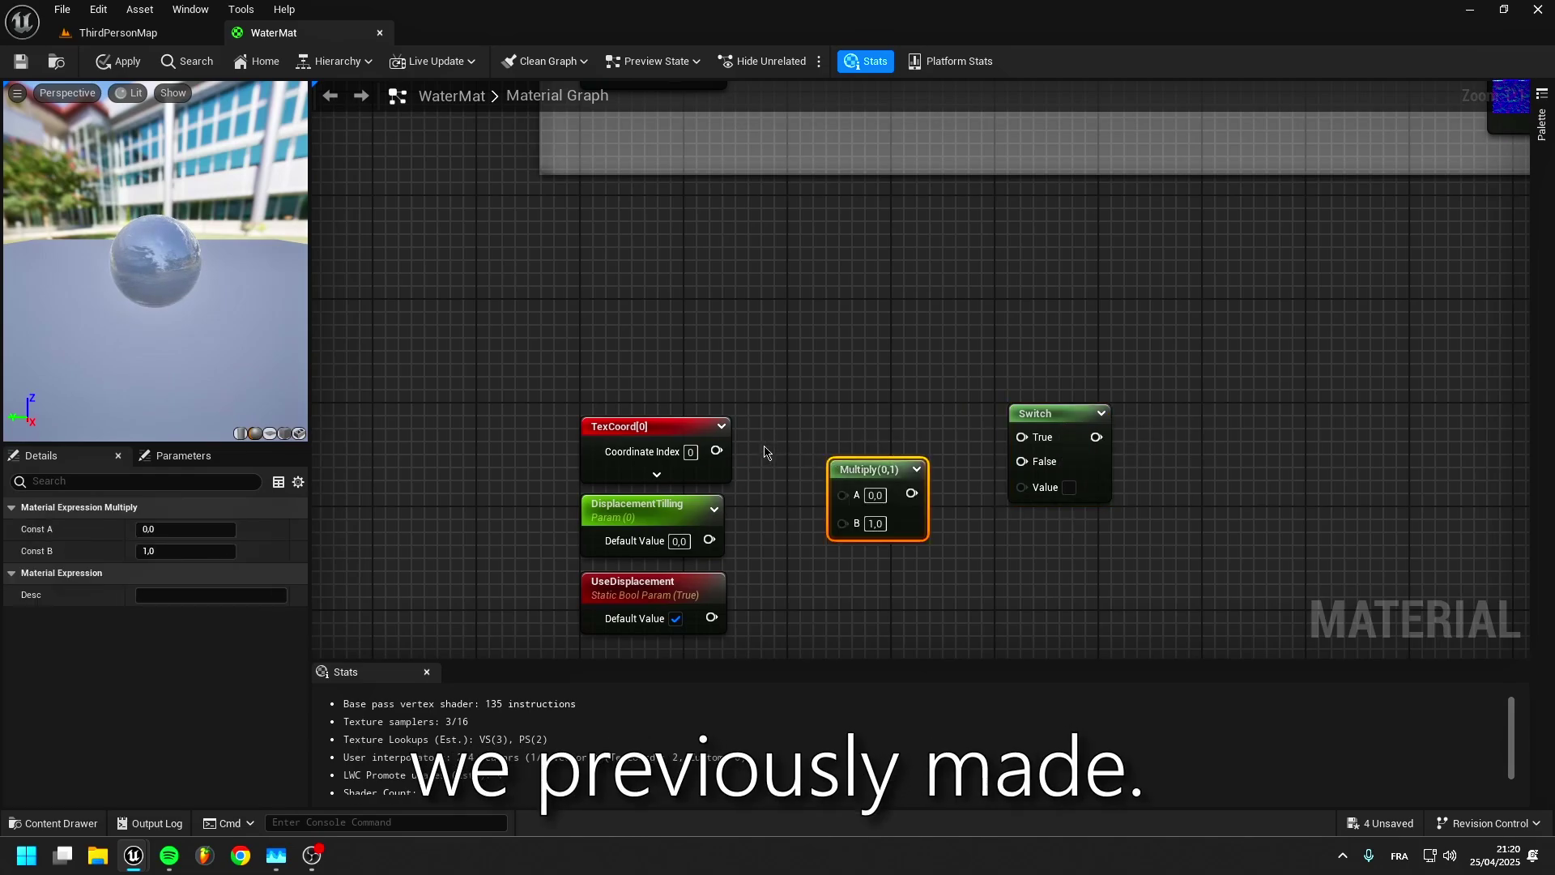
left_click_drag(716, 451, 846, 433)
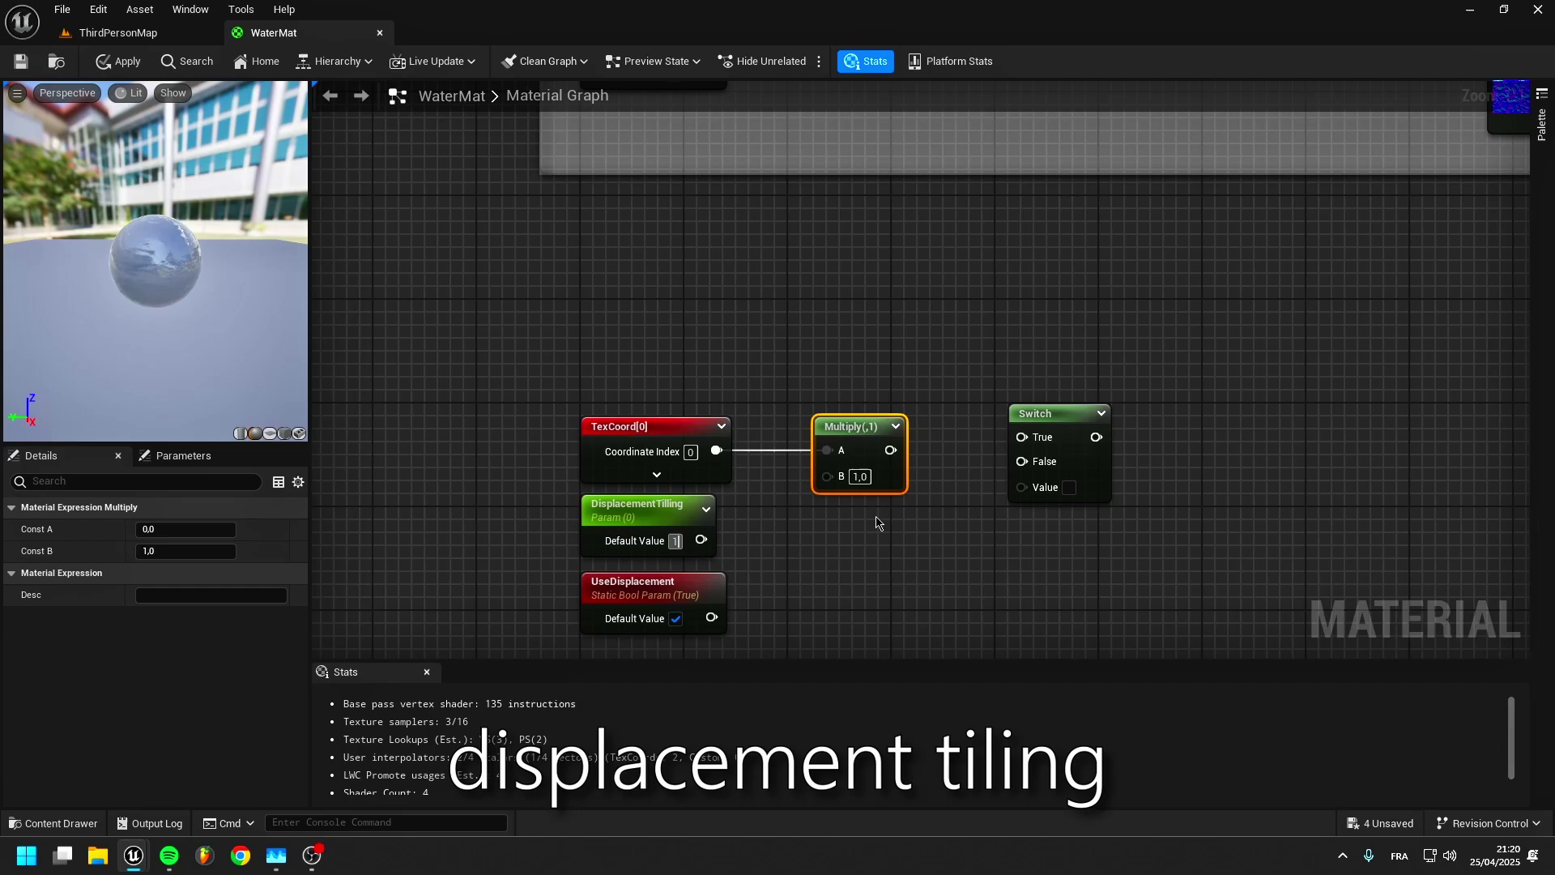
left_click(767, 517)
left_click_drag(709, 538, 827, 475)
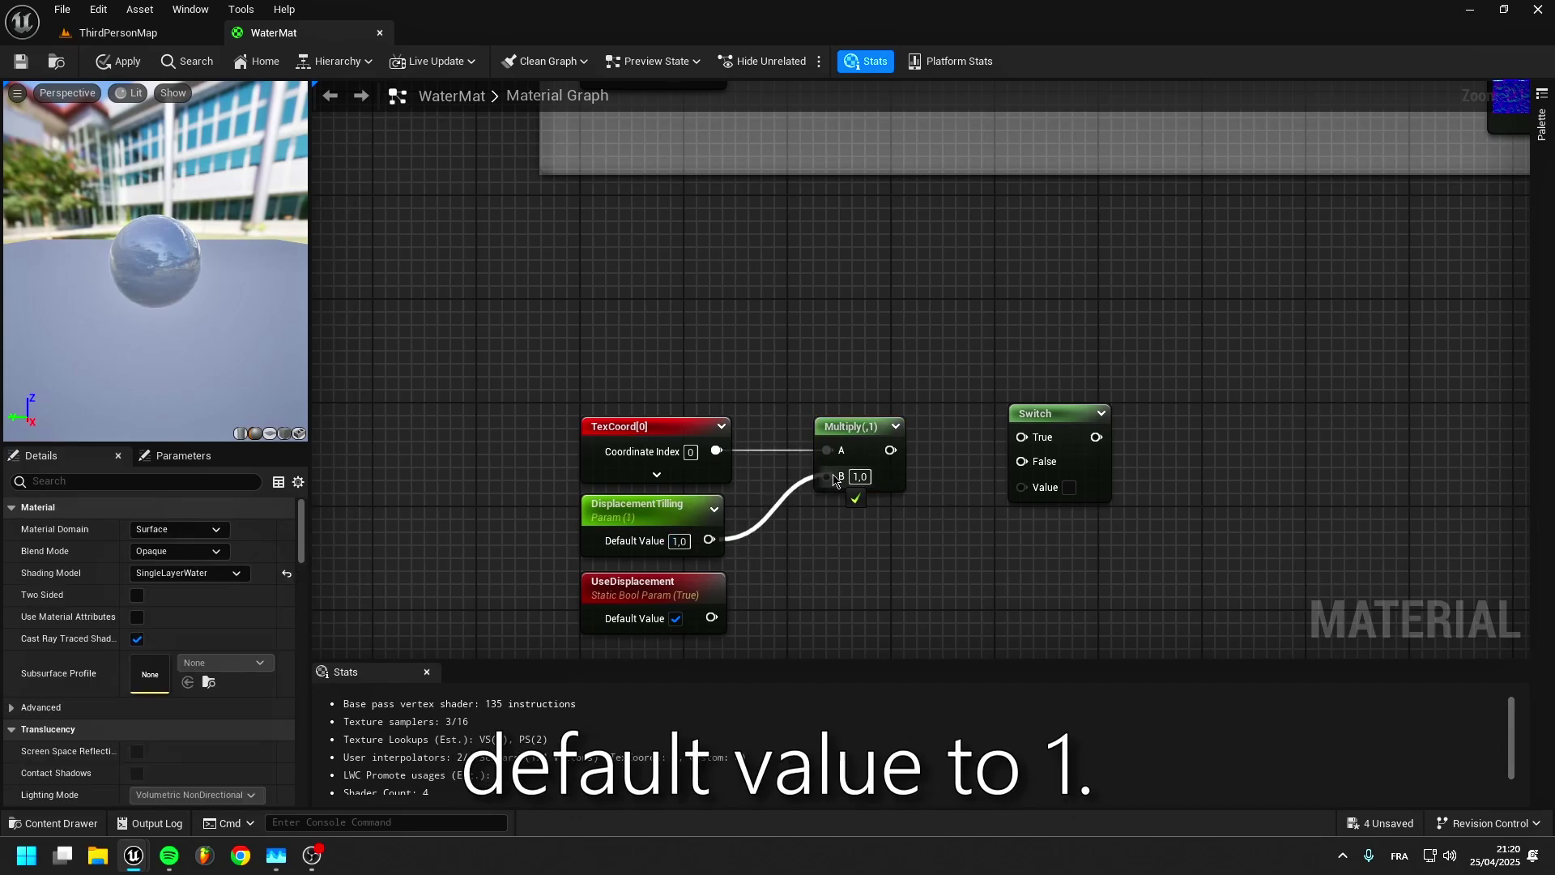
Connect UseDisplacement to the copied Switch's Value and the new Multiply output to its True input, aligning the Switch with the Multiply node.
left_click_drag(711, 617, 1021, 486)
left_click_drag(1044, 422, 1006, 440)
left_click_drag(1035, 417, 1027, 430)
left_click(1252, 444)
Add a Panner node to the right of the displacement Switch and connect the Switch output to its Coordinate input.
right_click_drag(1252, 444, 922, 403)
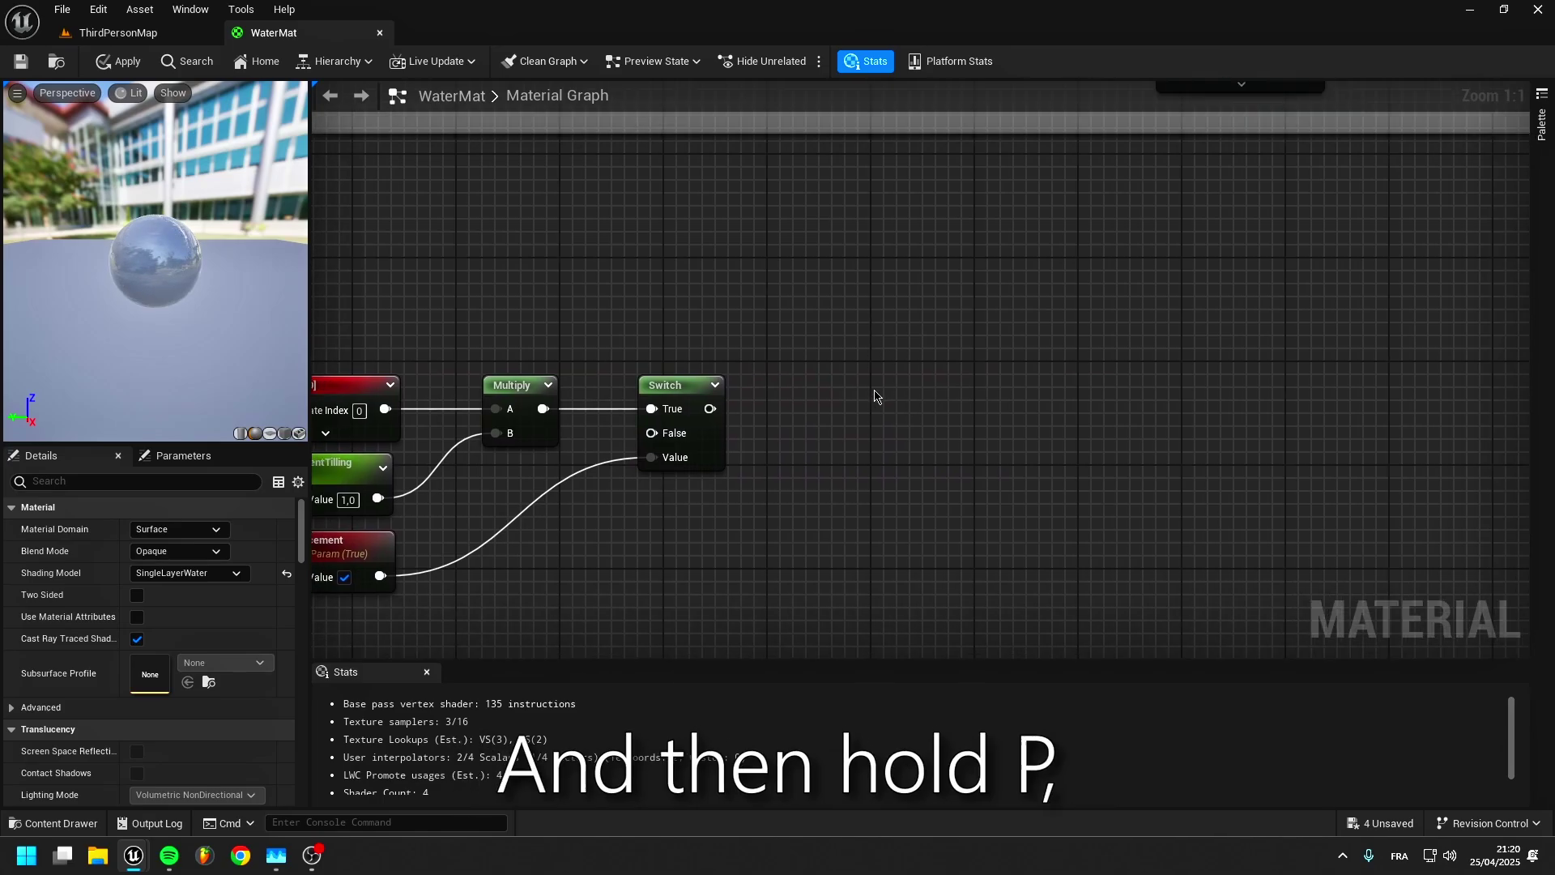
left_click(920, 377)
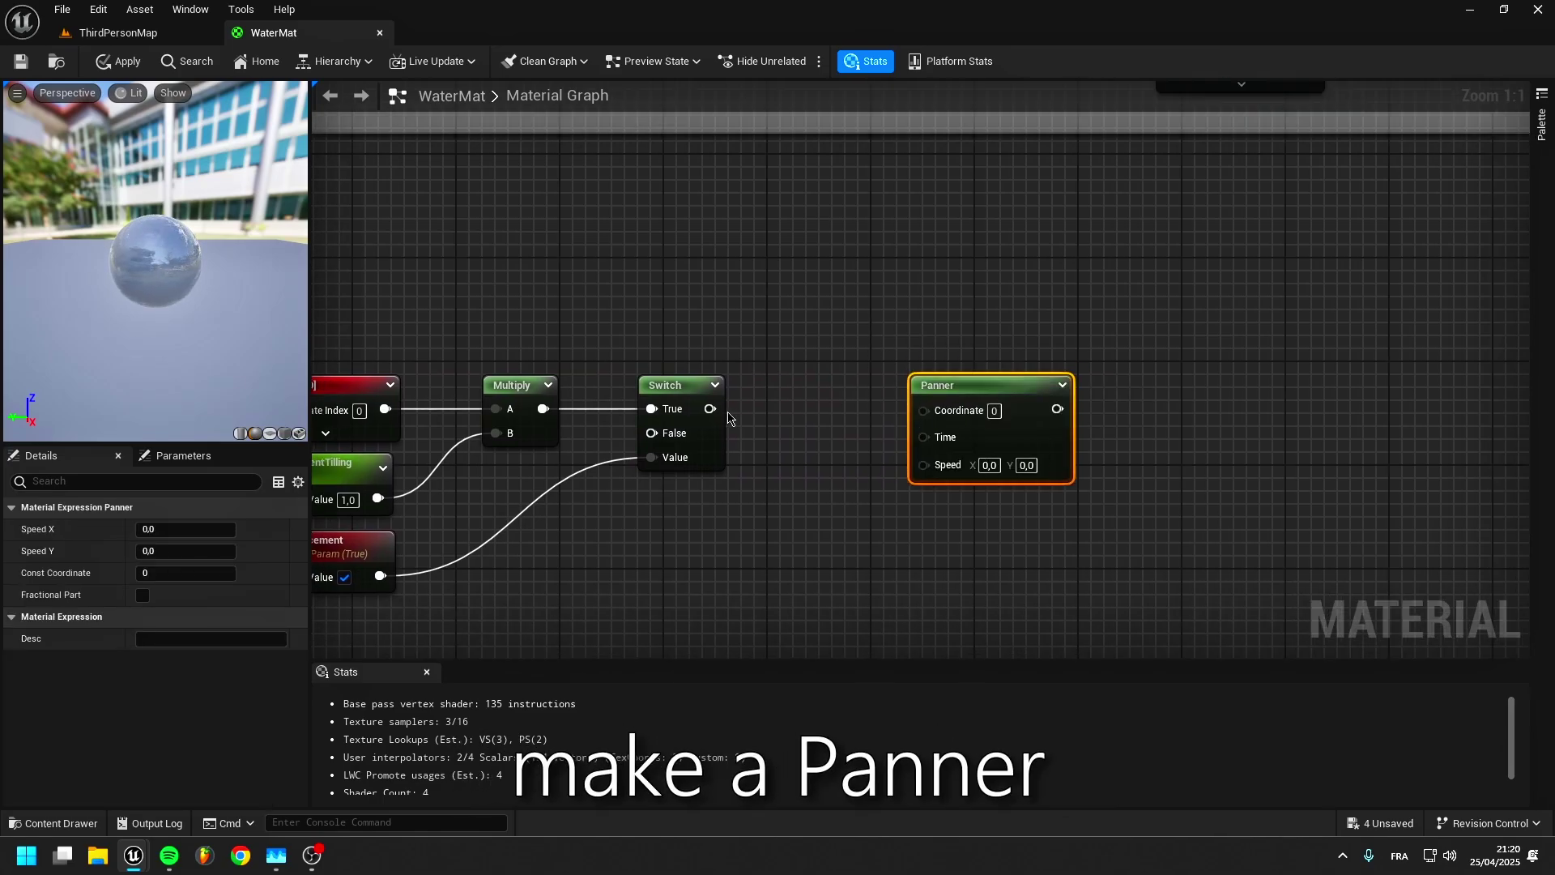
left_click_drag(710, 409, 923, 410)
Add a scalar parameter named DisplacementSpeed below the Switch, with Slider Max 0.5 and a negative Slider Min.
left_click(749, 552)
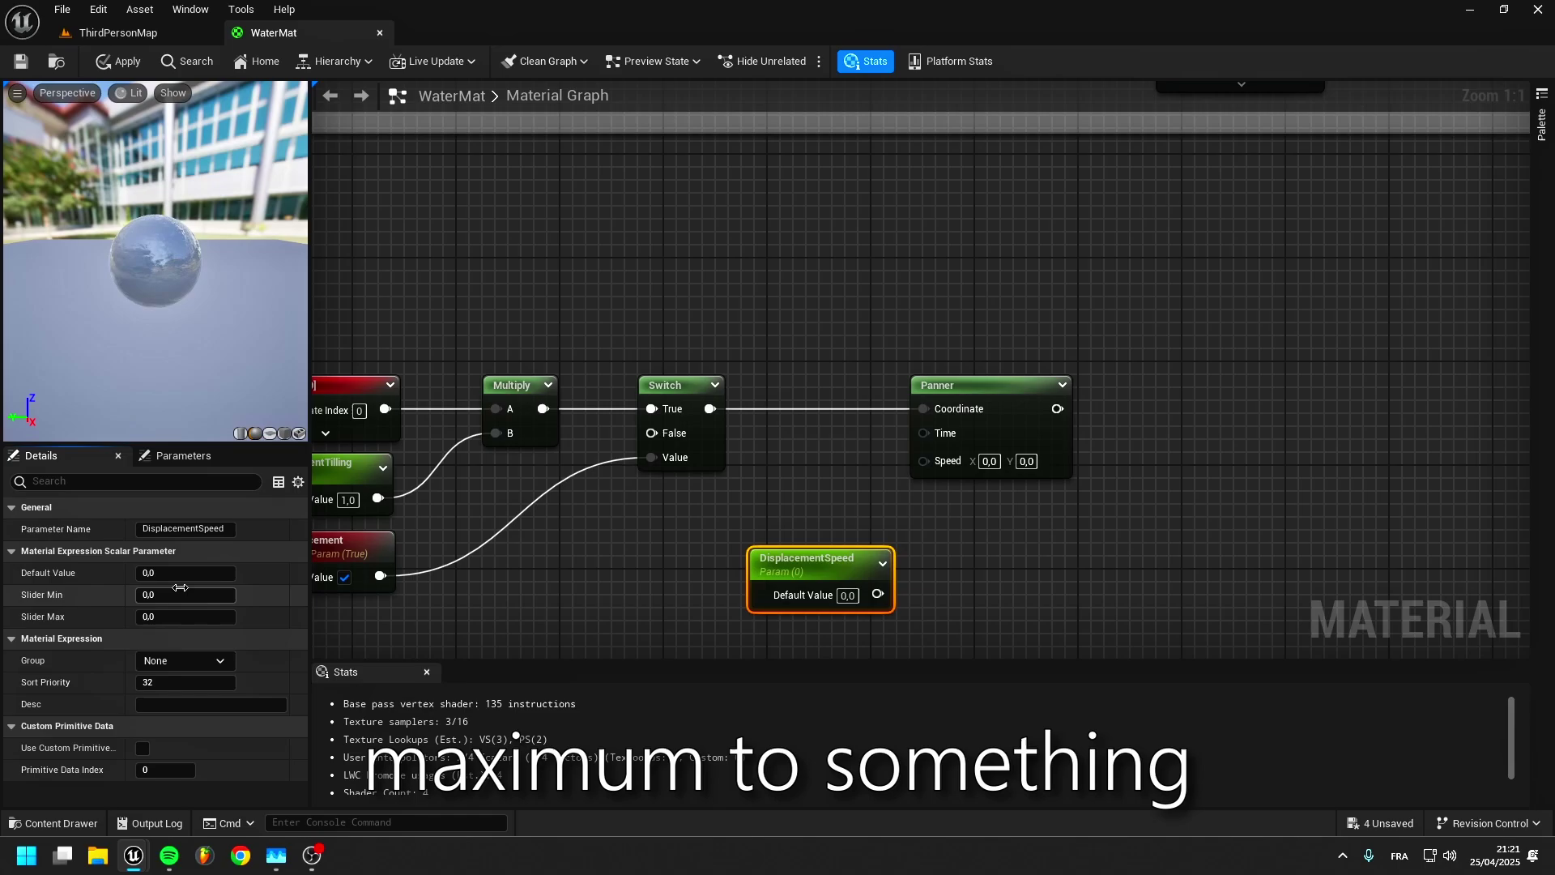
left_click(179, 617)
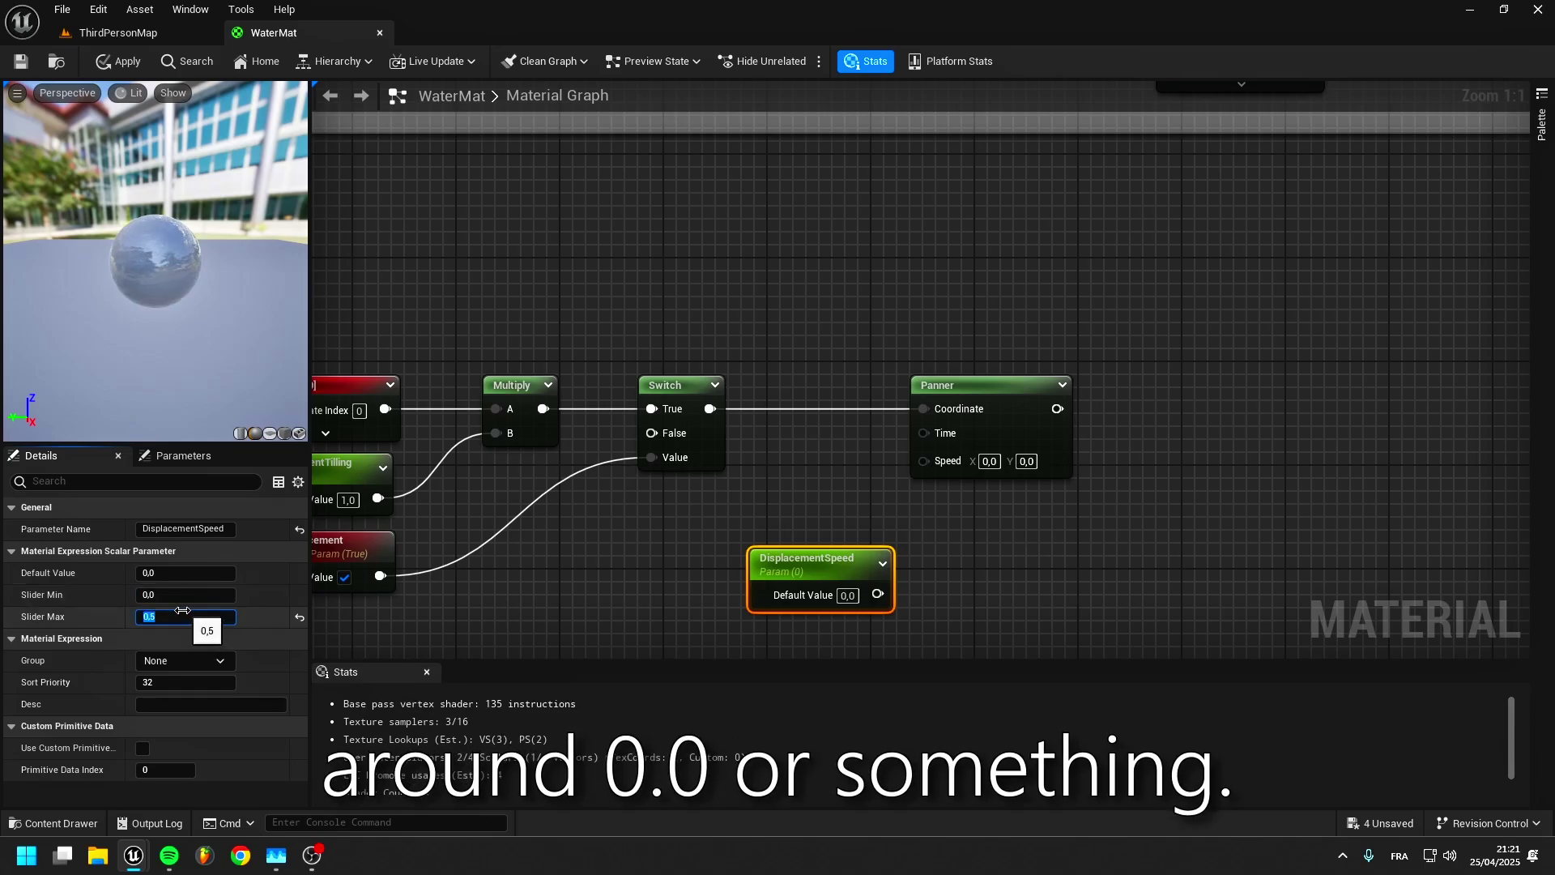
left_click(166, 594)
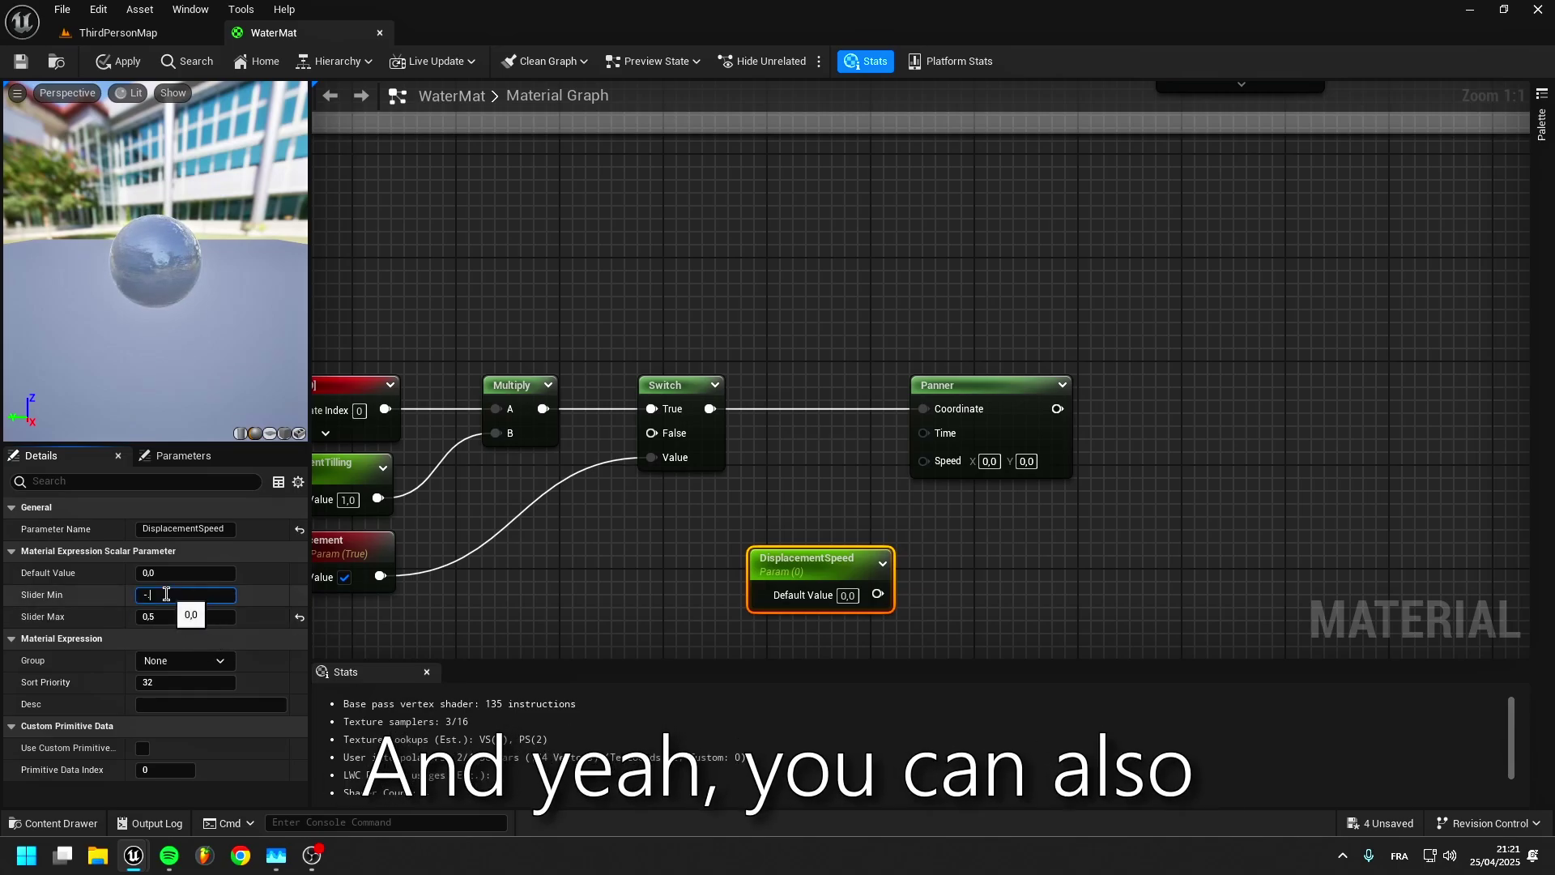
left_click(939, 570)
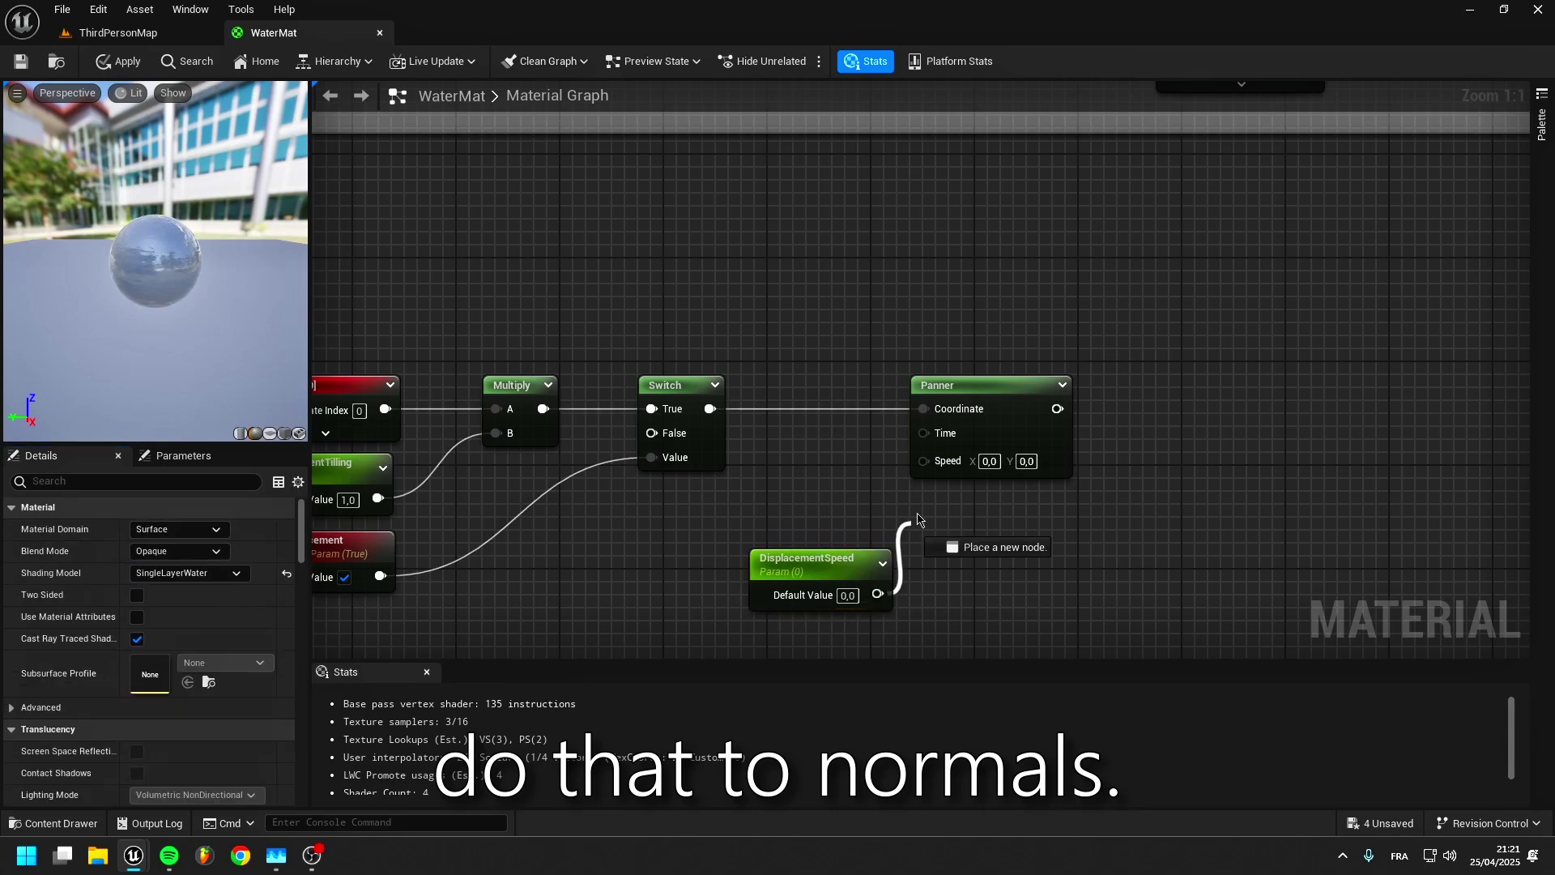
Connect DisplacementSpeed to the Panner's Speed input and move the parameter directly beneath the Switch node.
left_click_drag(916, 520, 924, 461)
left_click_drag(828, 557, 716, 512)
left_click(1001, 532)
Add the IO_HM_depth03 height texture from the Water folder as a Texture Sample to the right of the displacement Panner.
scroll(1002, 532, "down", 2)
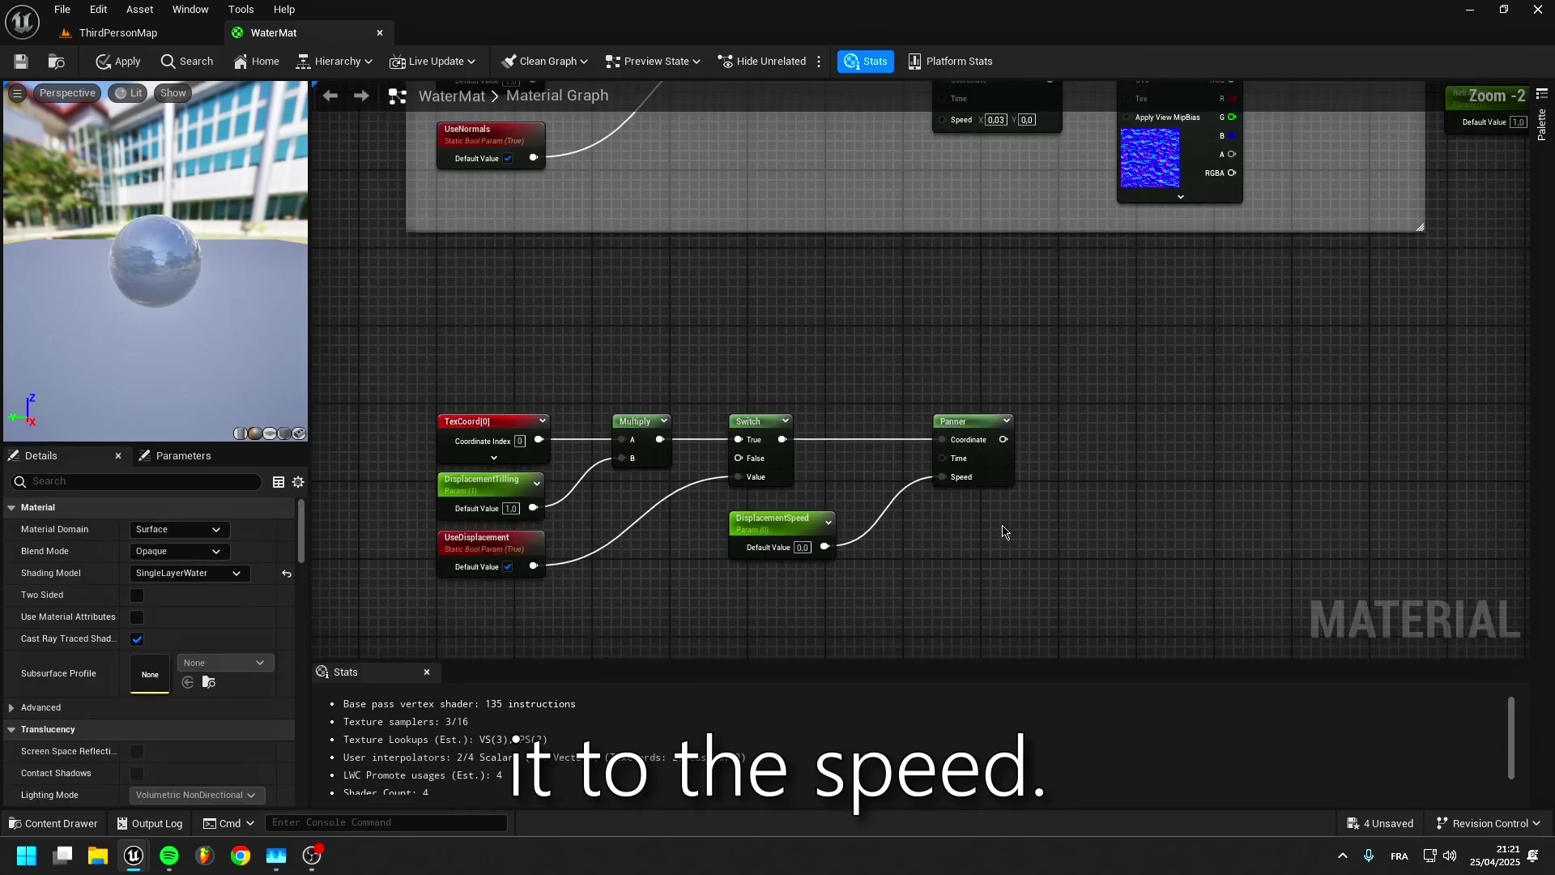
right_click_drag(1003, 531, 923, 473)
left_click(52, 823)
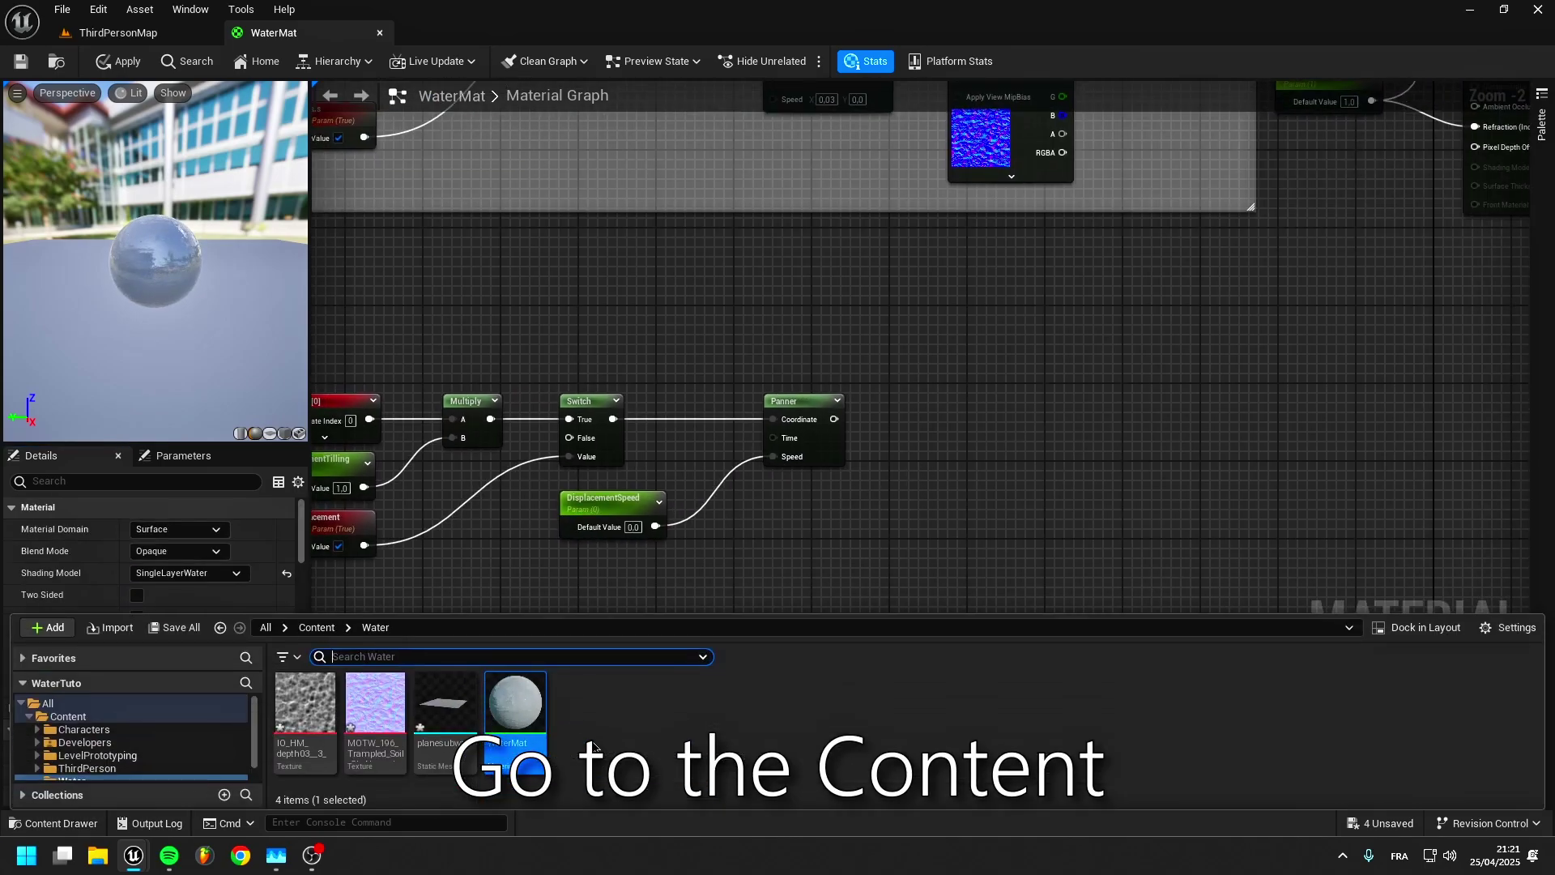
left_click_drag(305, 773, 979, 422)
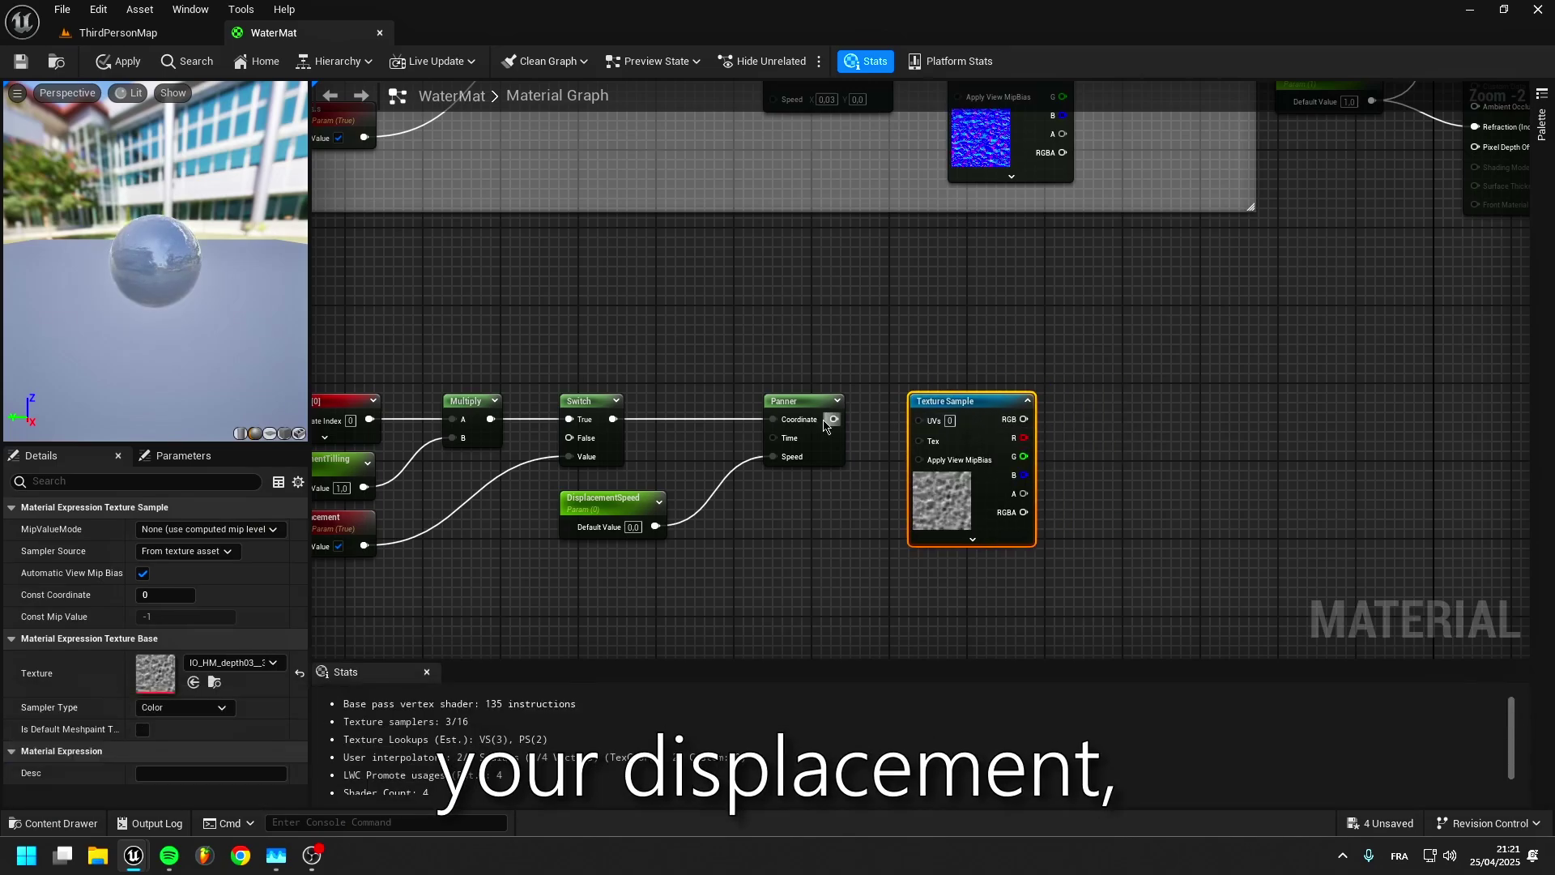
Connect the displacement Panner to the height Texture Sample's UVs, and feed its RGB output into input A of a new Multiply node.
left_click_drag(833, 419, 918, 418)
right_click_drag(1113, 385, 756, 382)
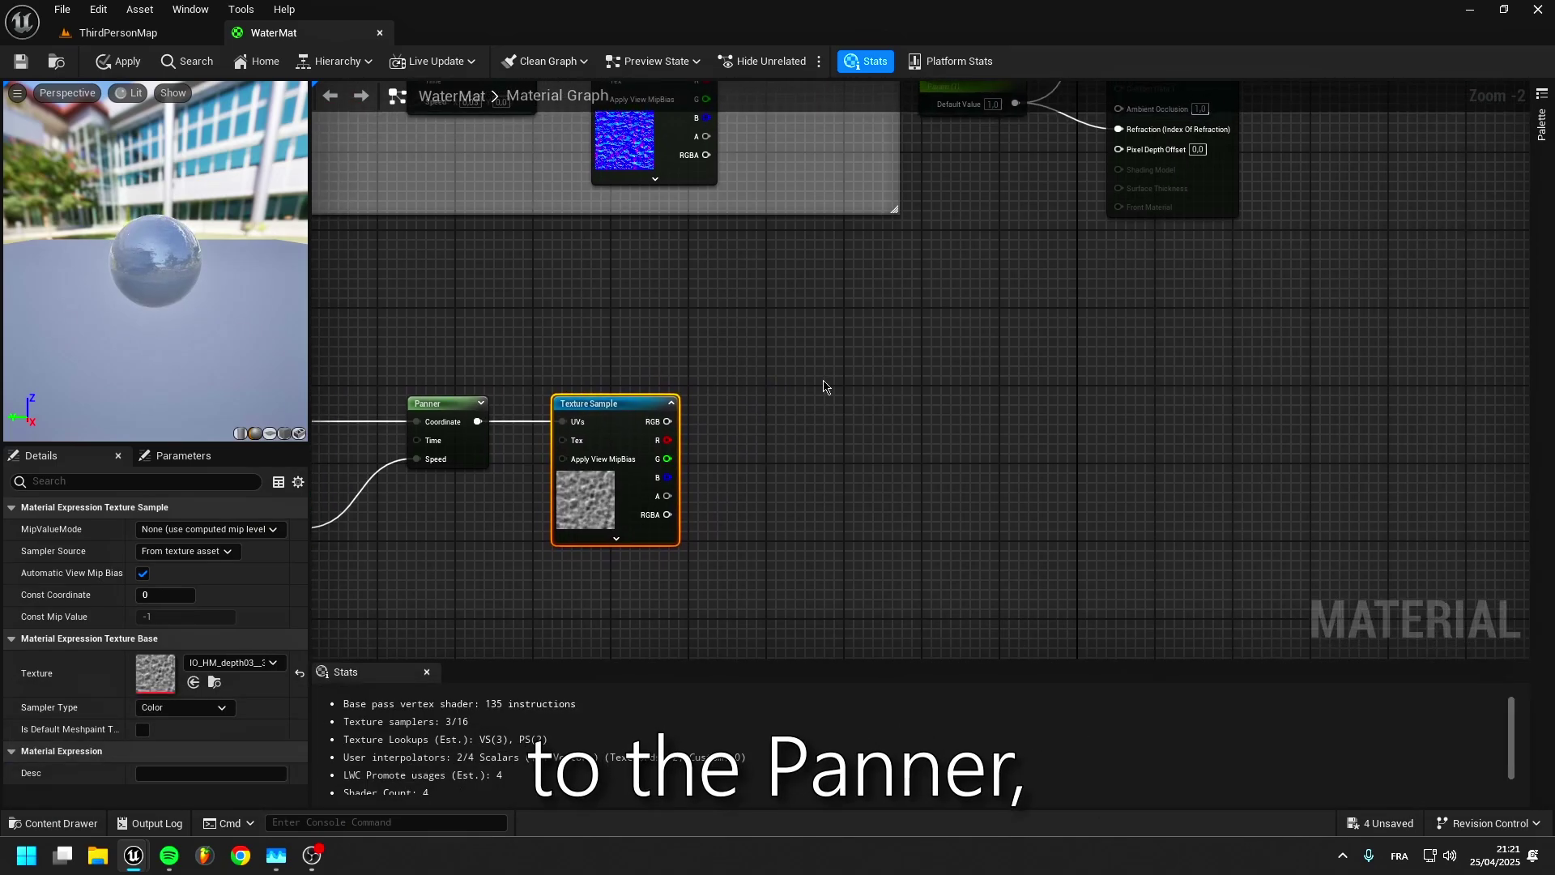
left_click(941, 403)
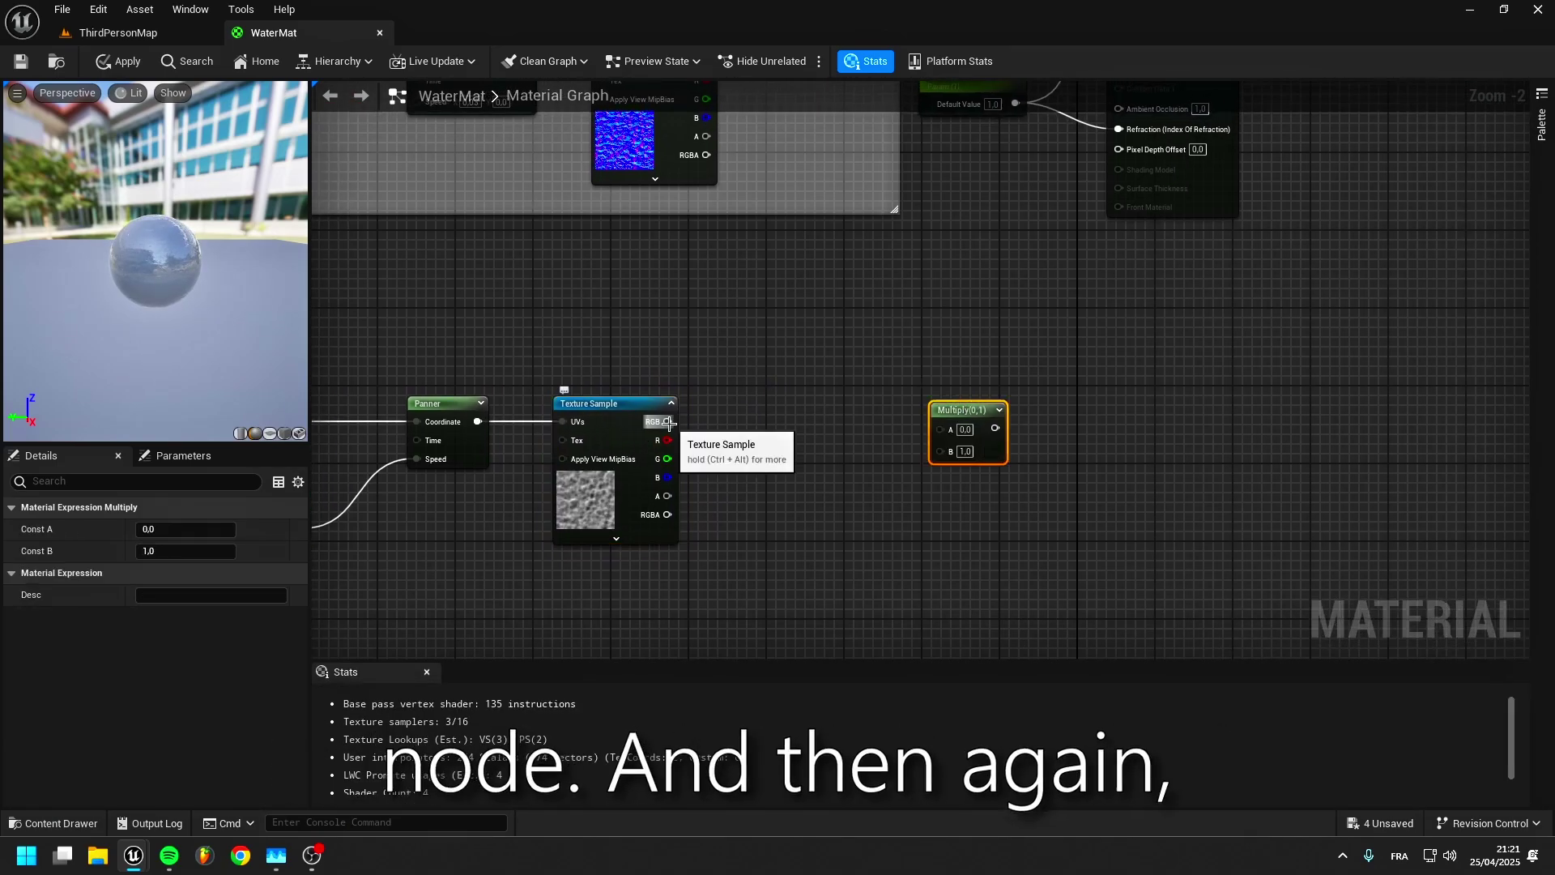
left_click_drag(668, 421, 931, 421)
Add a second Multiply node below the first and connect its output to the first Multiply's B input.
right_click_drag(957, 443, 957, 378)
left_click(926, 436)
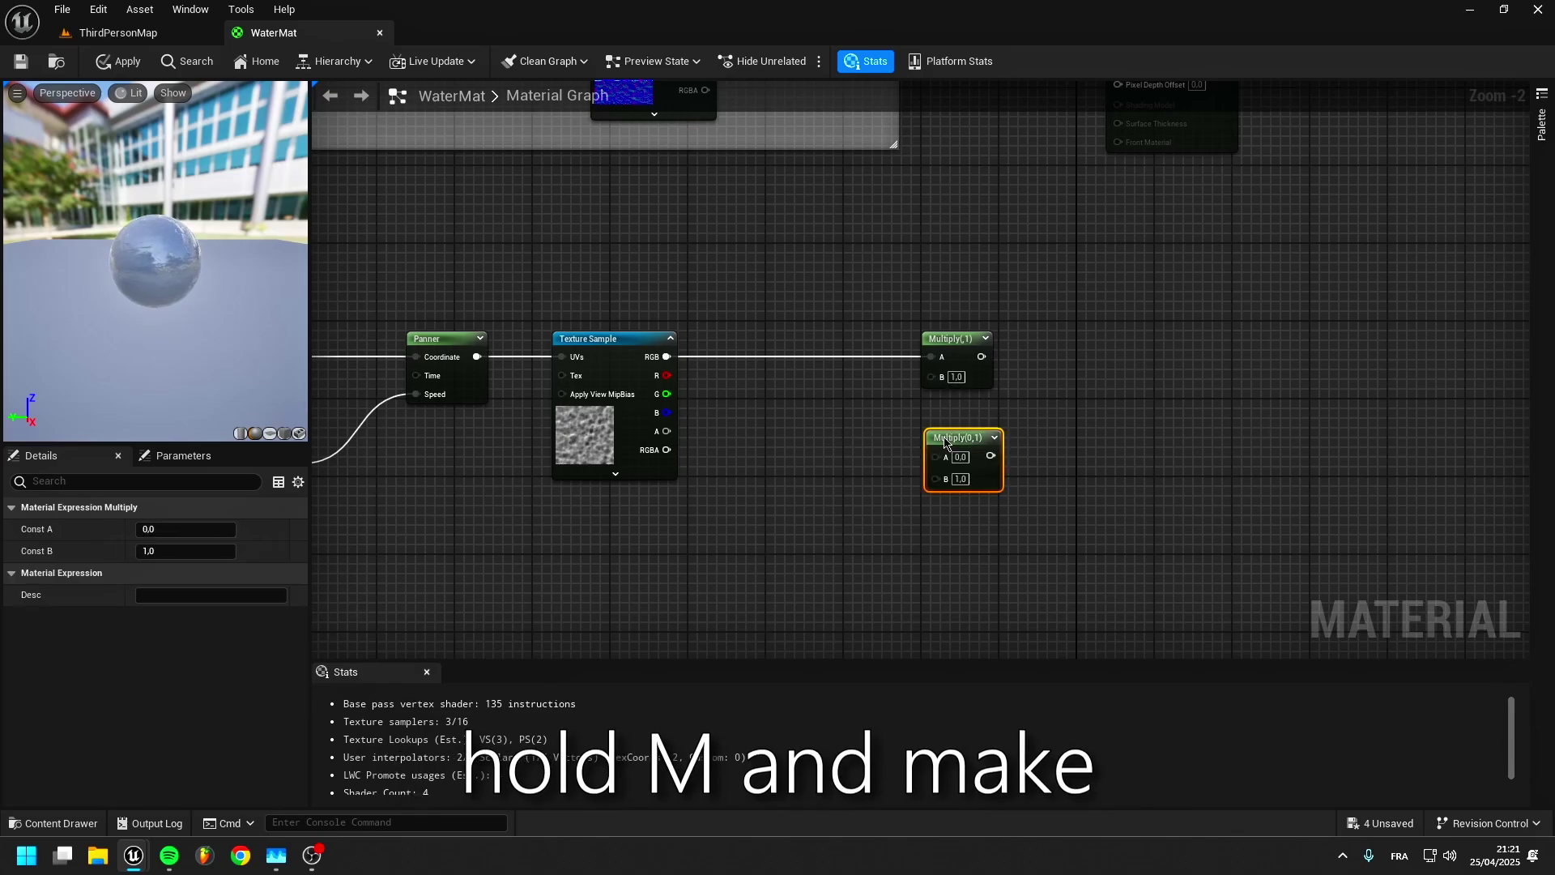
left_click_drag(987, 444, 931, 375)
scroll(819, 425, "up", 2)
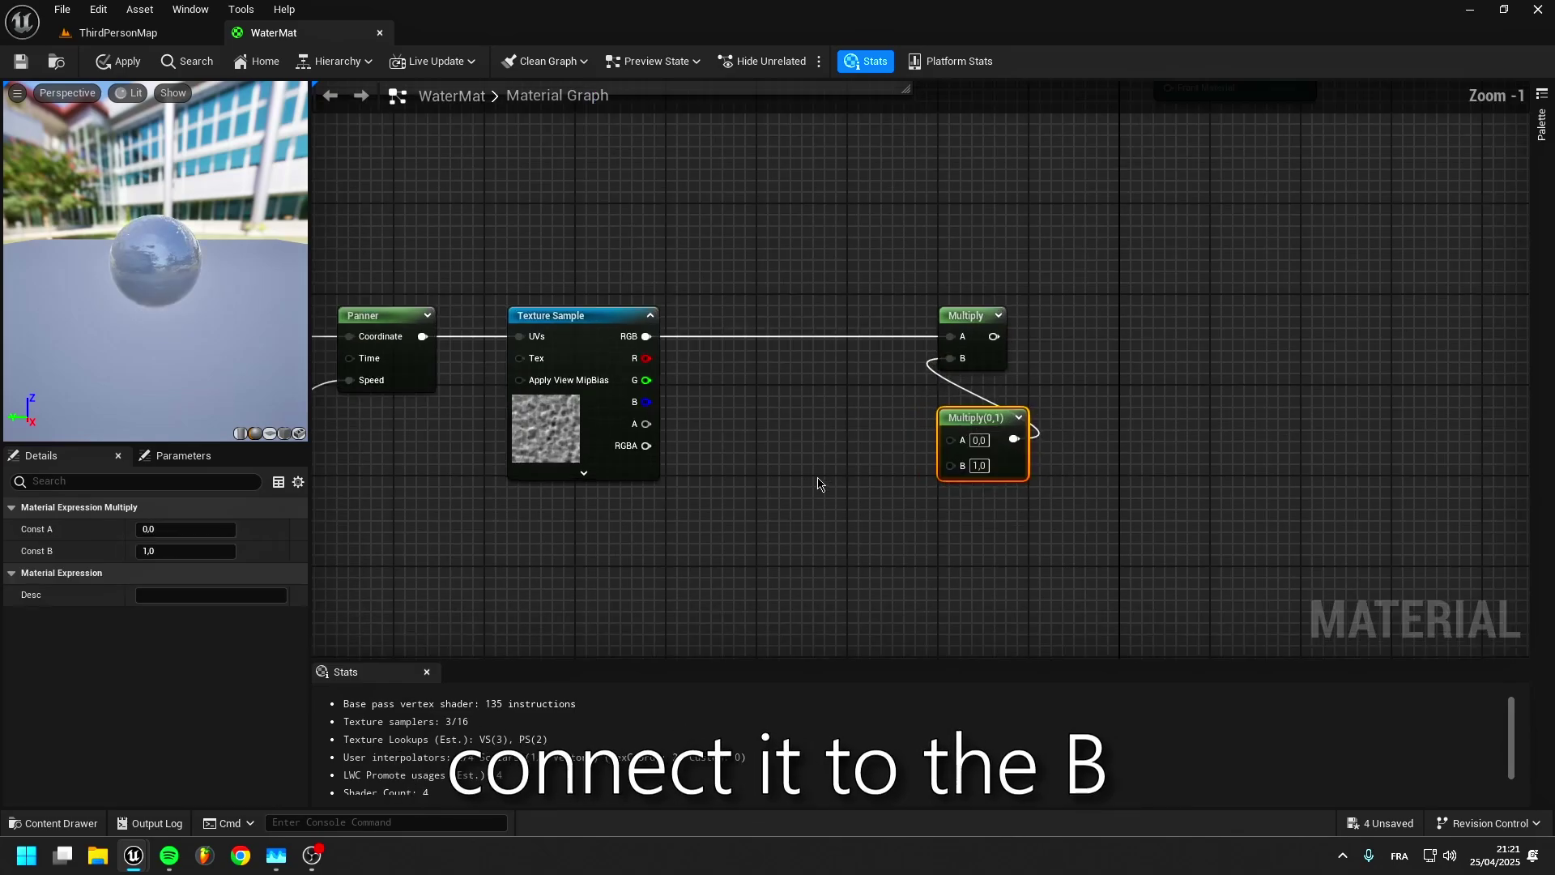
Add a VertexNormalWS node beside the lower Multiply and connect it to that node's A input.
right_click(820, 425)
type("vert")
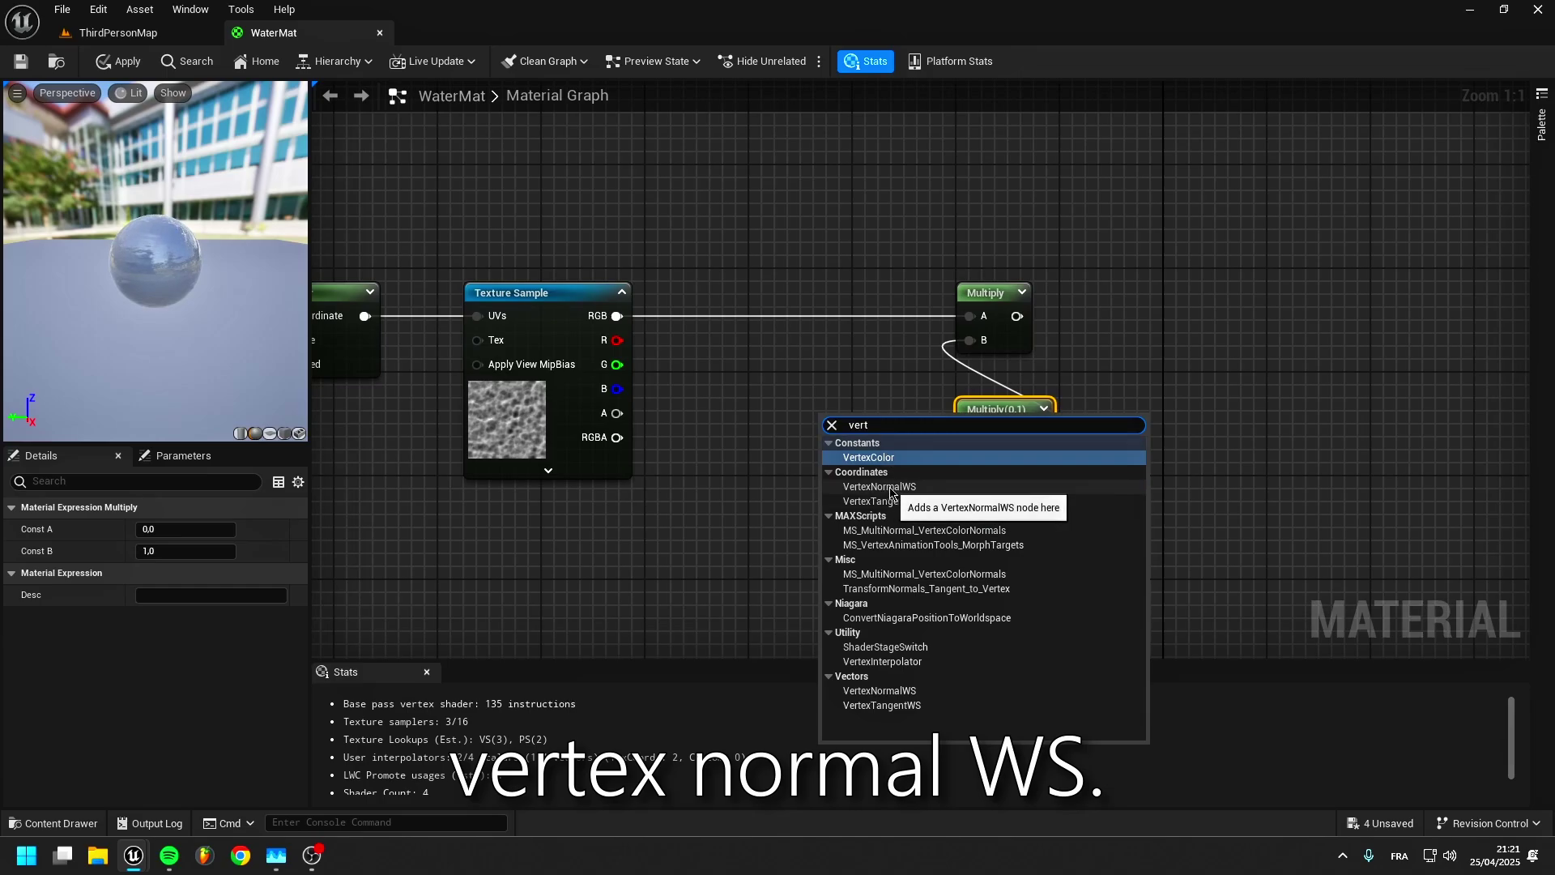
left_click(911, 487)
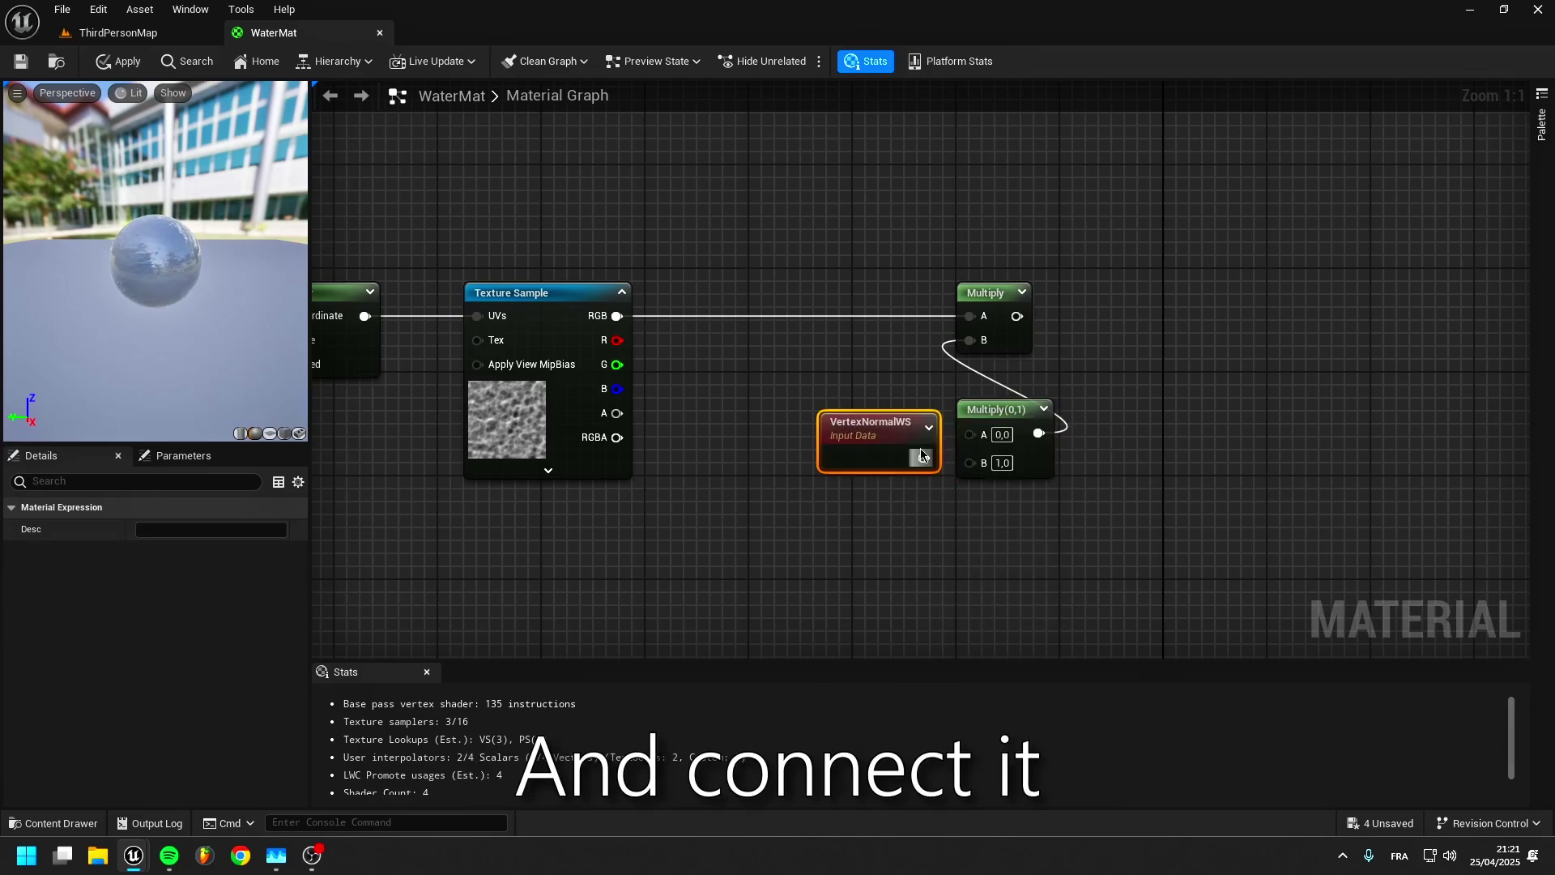
left_click_drag(902, 423, 817, 425)
left_click_drag(839, 444, 877, 451)
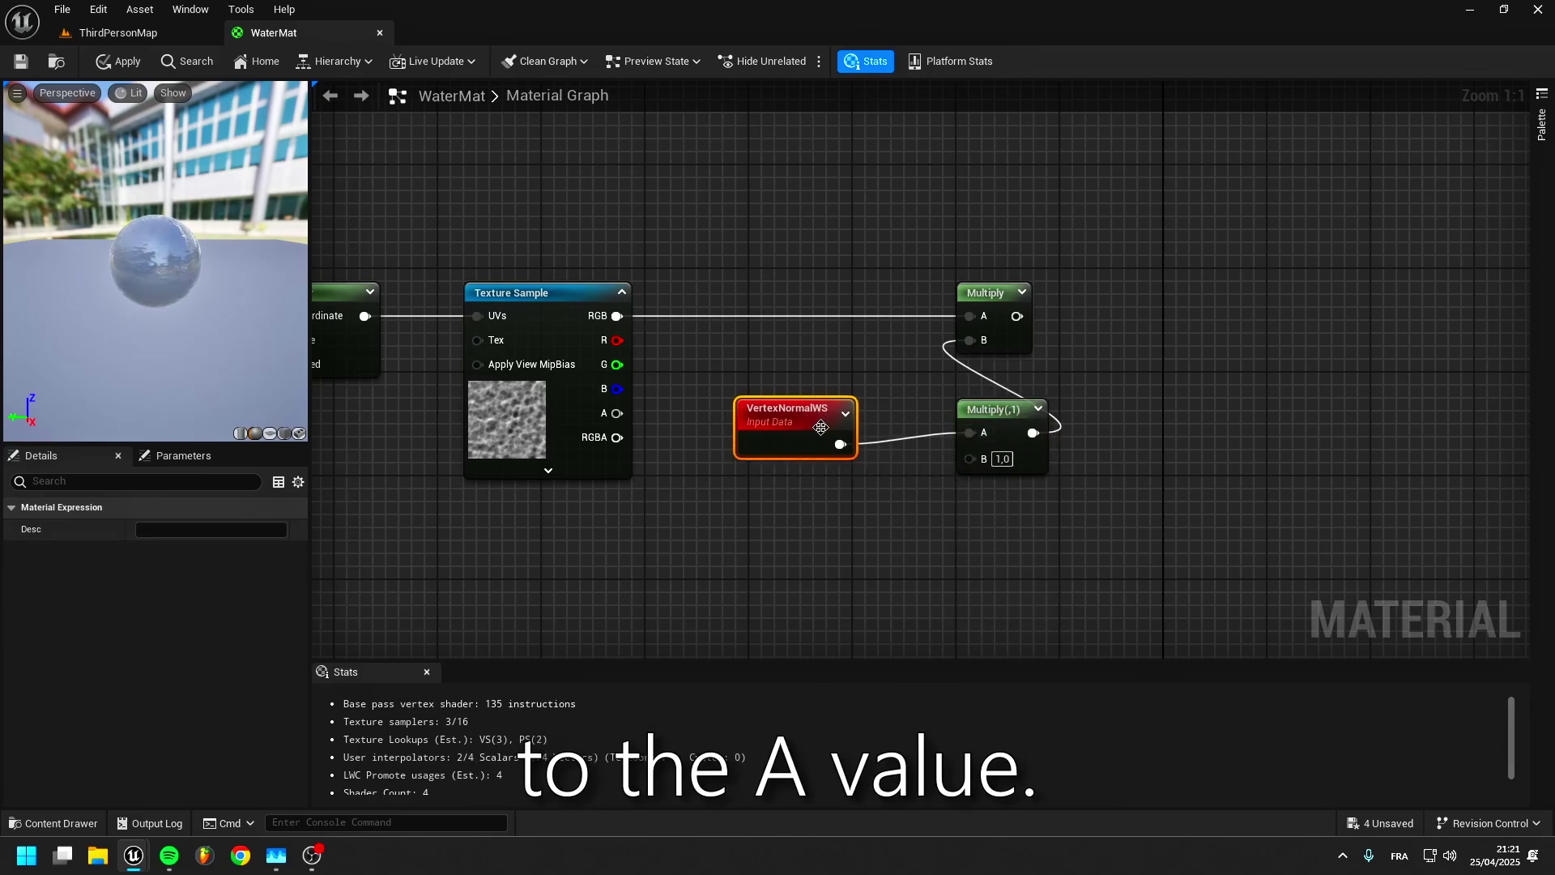
left_click(862, 489)
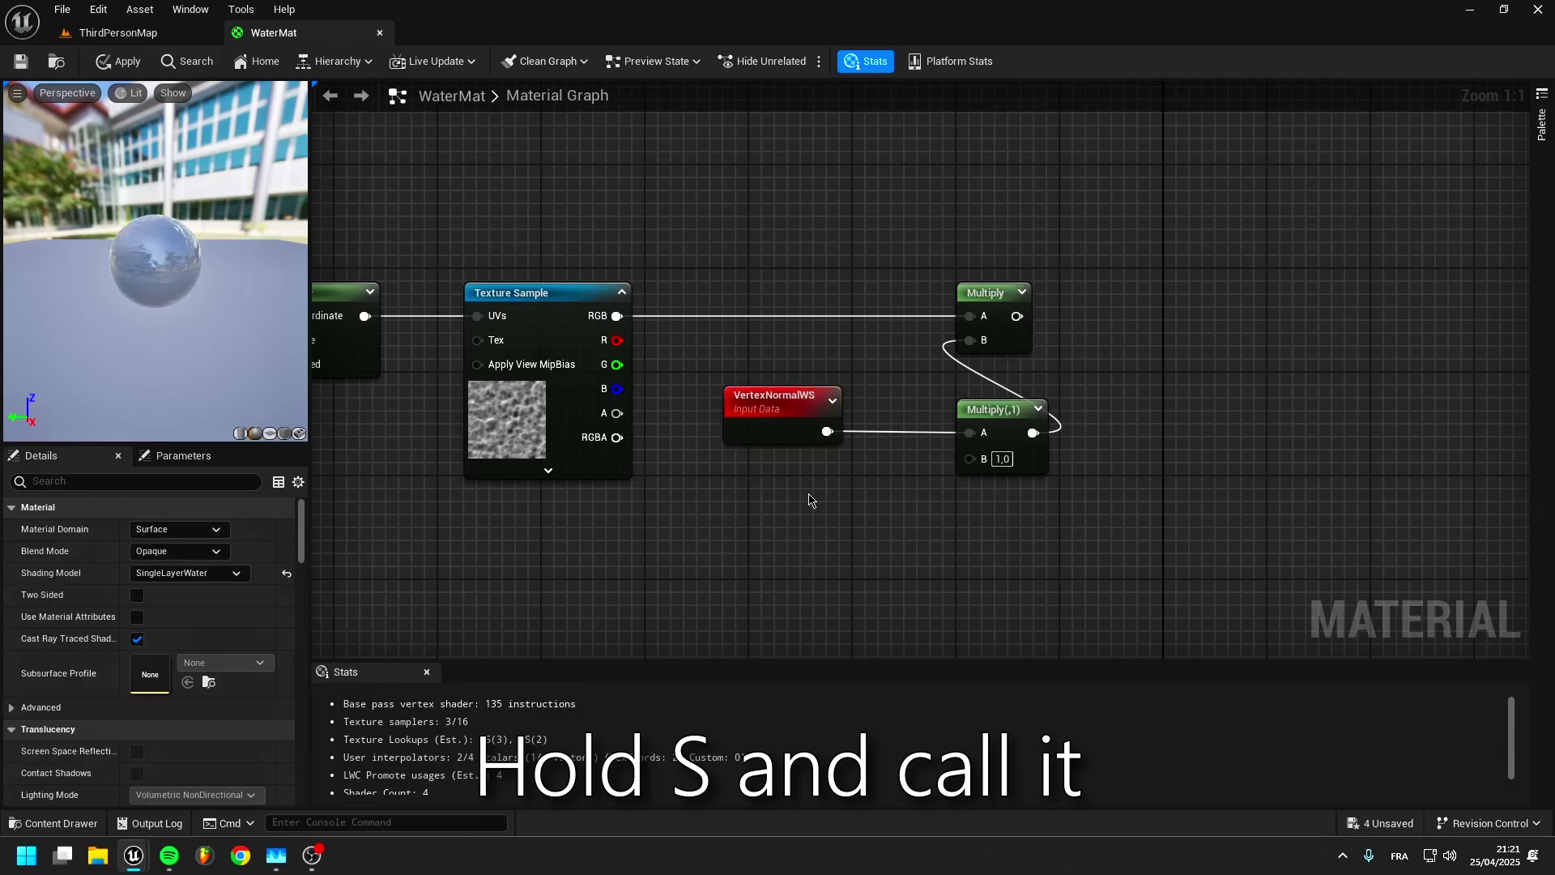
Add a scalar parameter named DisplacementIntensity with default value 1 and connect it to the lower Multiply's B input.
left_click(753, 483)
type("s")
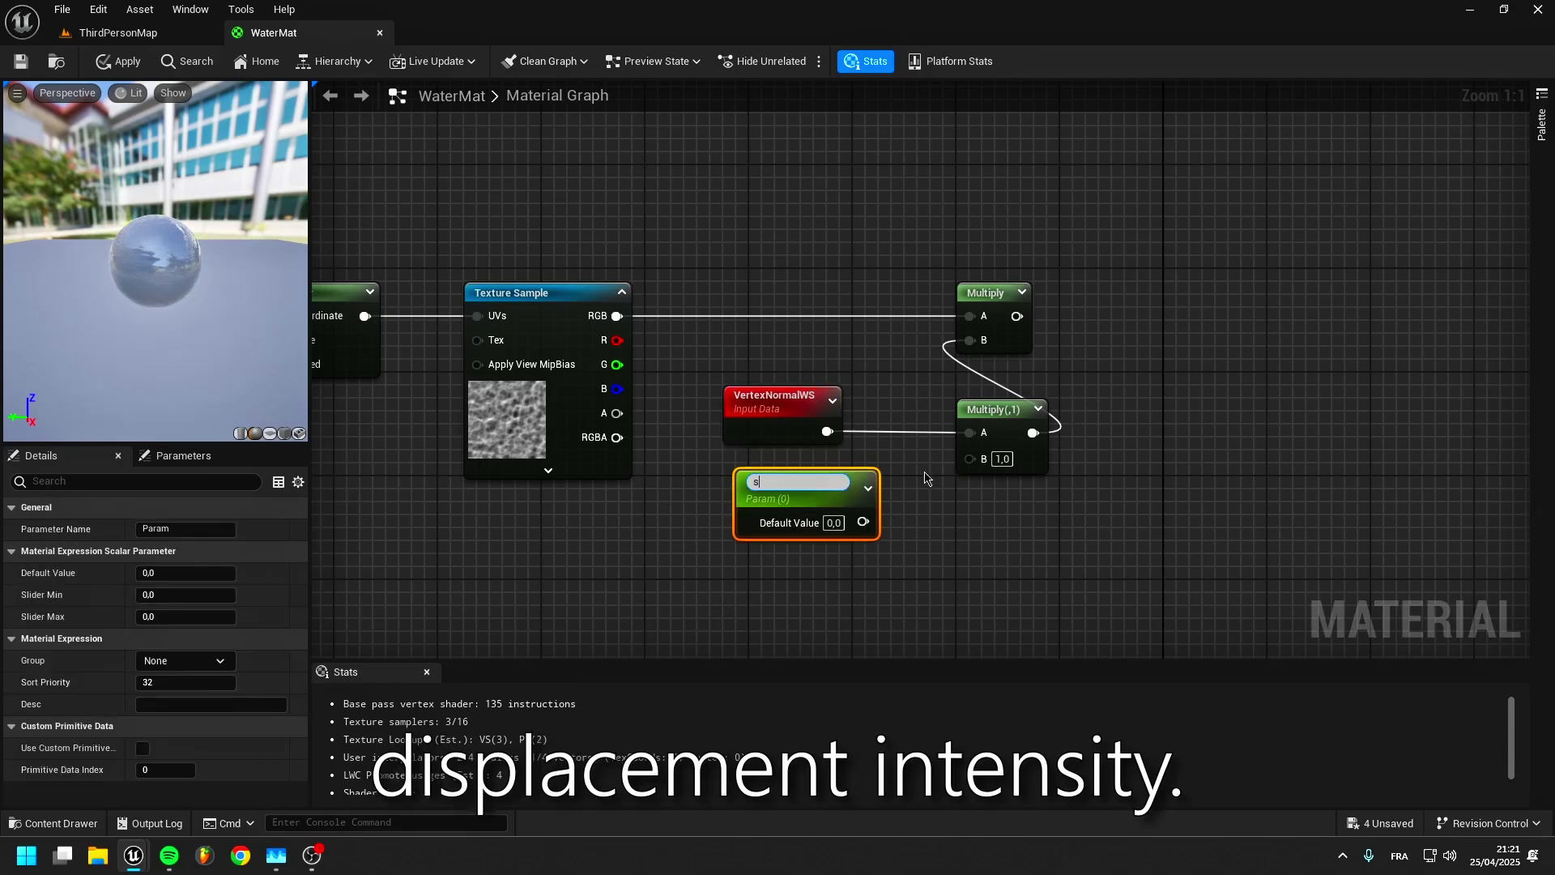
type("isplacementIntensity")
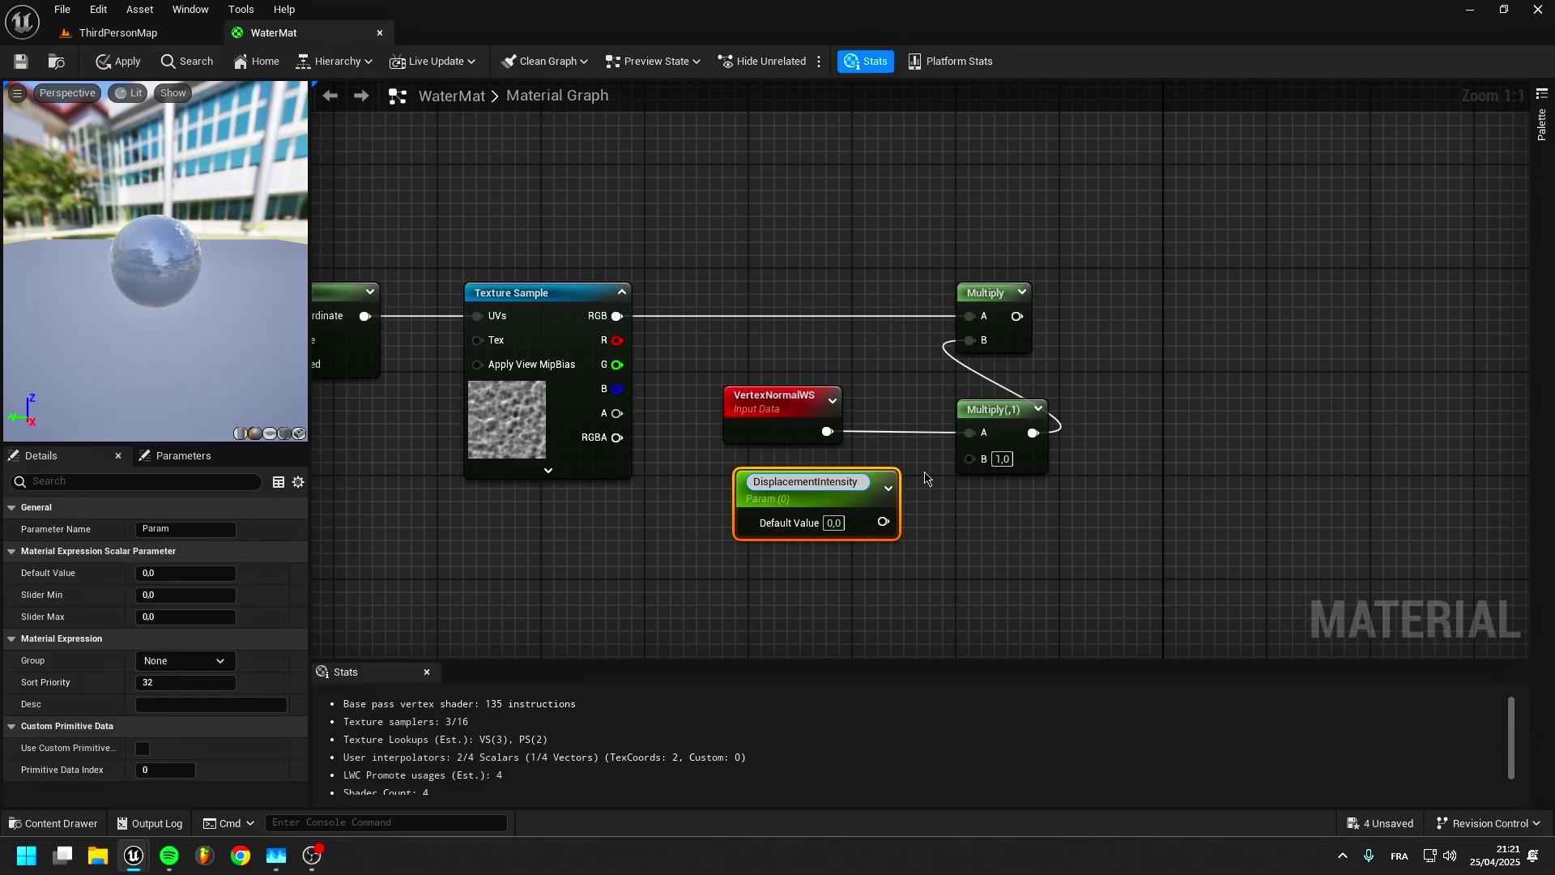
key("Return")
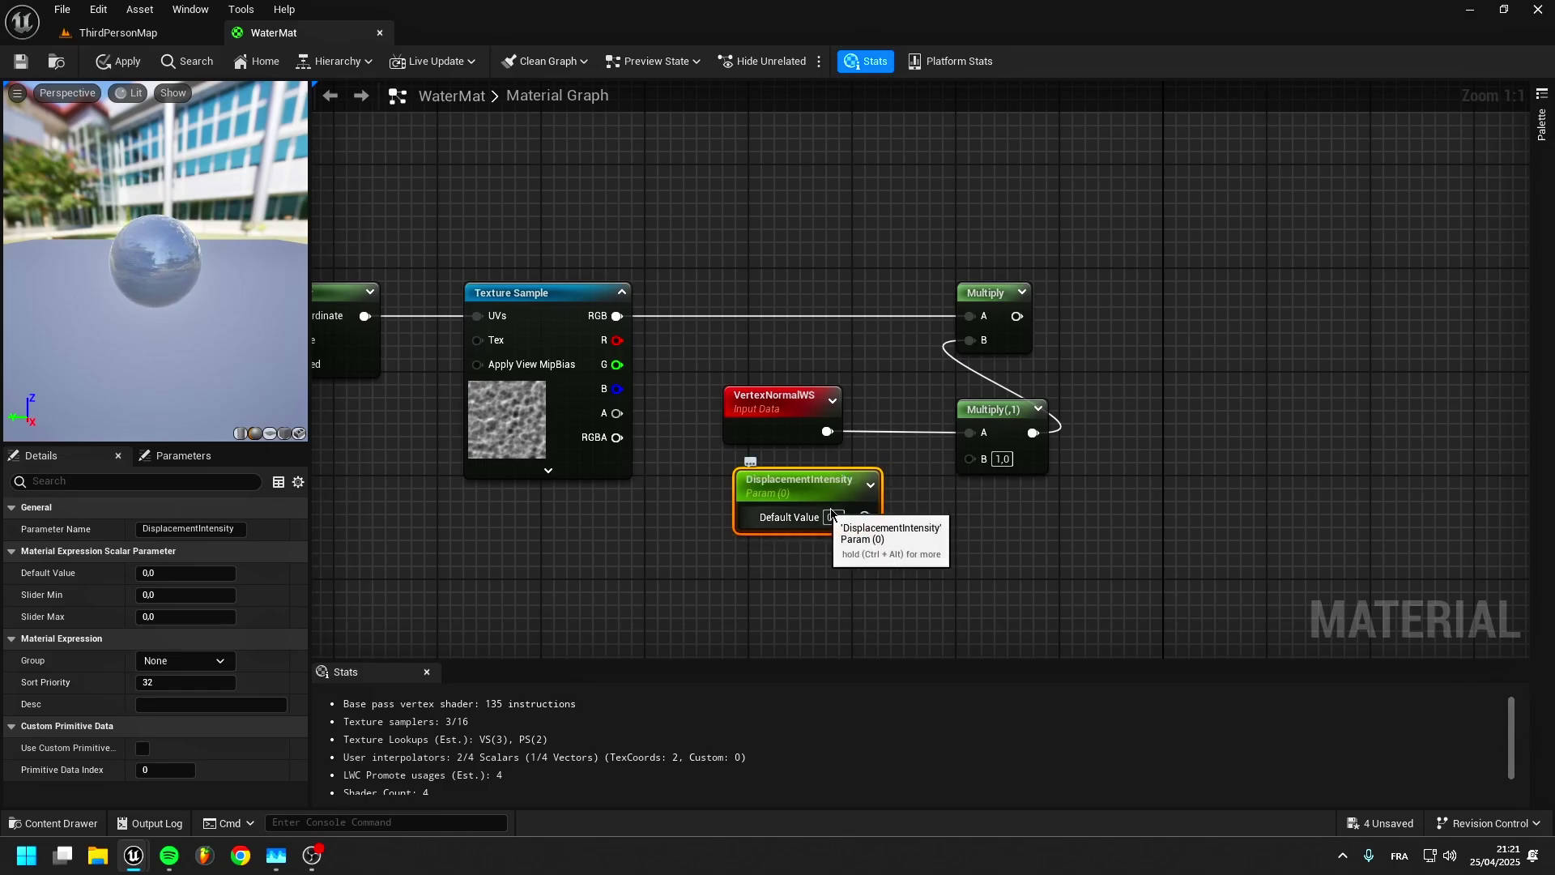
left_click(830, 517)
type("1")
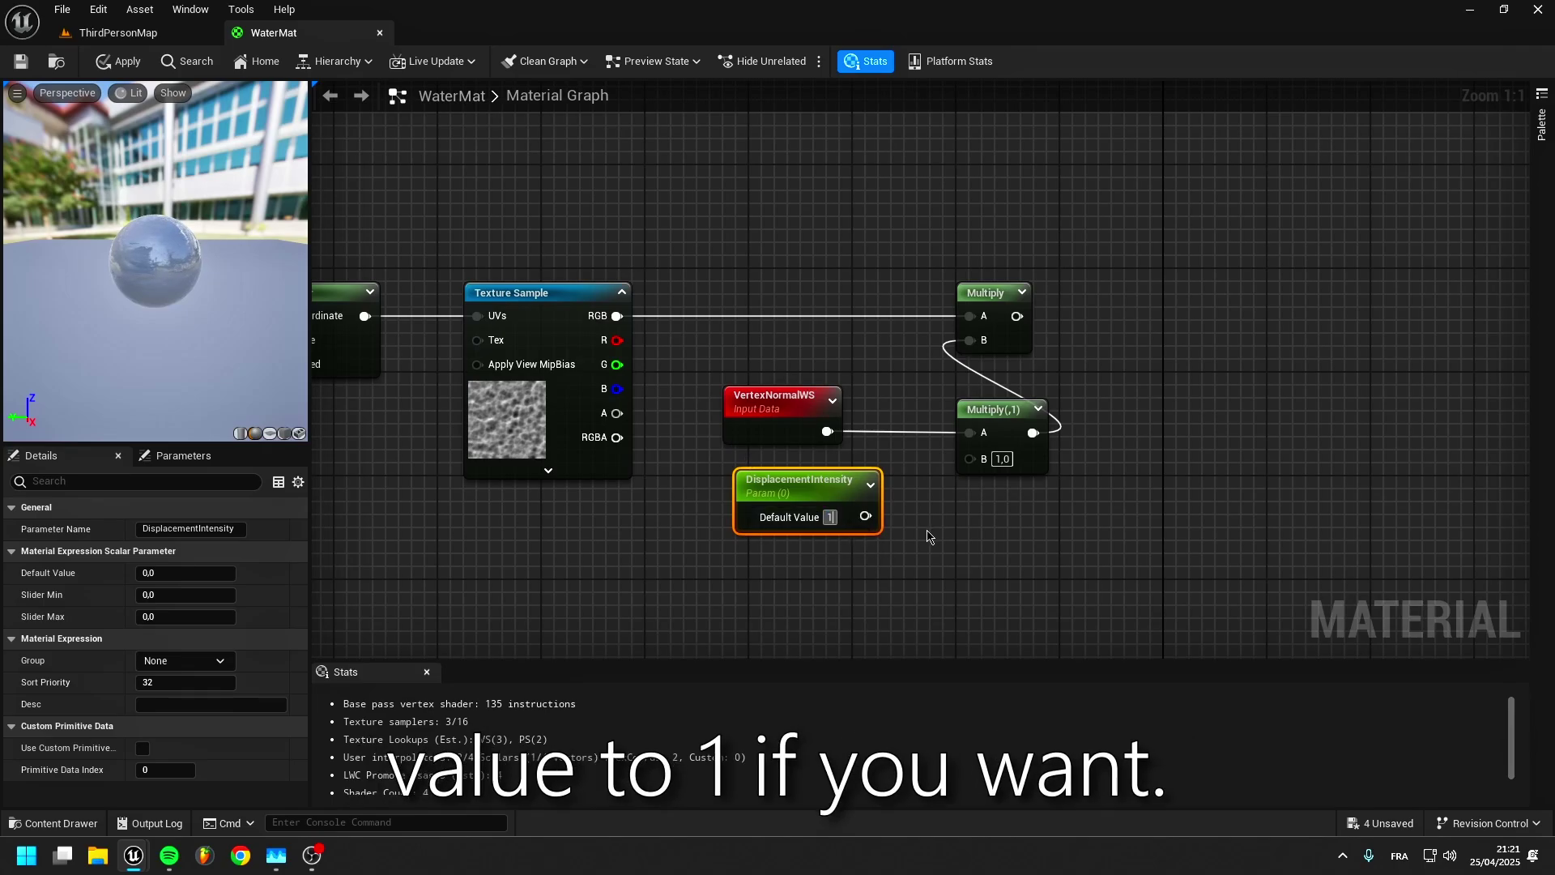
left_click(927, 536)
left_click_drag(982, 463, 983, 463)
Connect the upper Multiply's output to World Position Offset and move the WaterMat result node farther from the other nodes.
right_click_drag(982, 463, 839, 505)
scroll(902, 548, "down", 2)
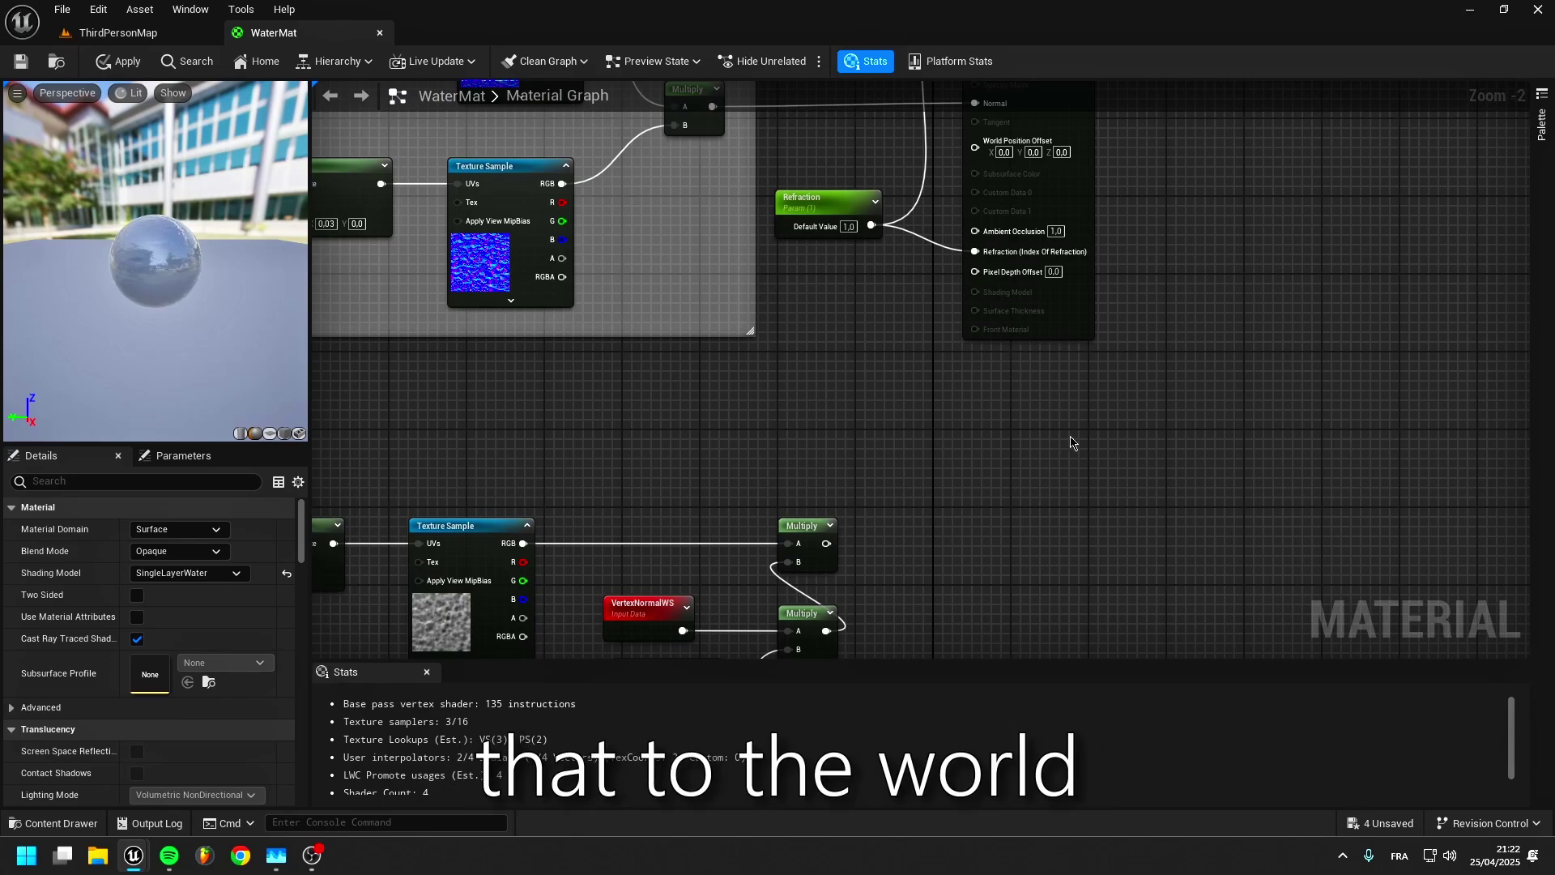
left_click_drag(826, 543, 976, 142)
right_click_drag(1006, 215, 1145, 375)
scroll(1142, 374, "down", 1)
left_click_drag(1218, 297, 1336, 301)
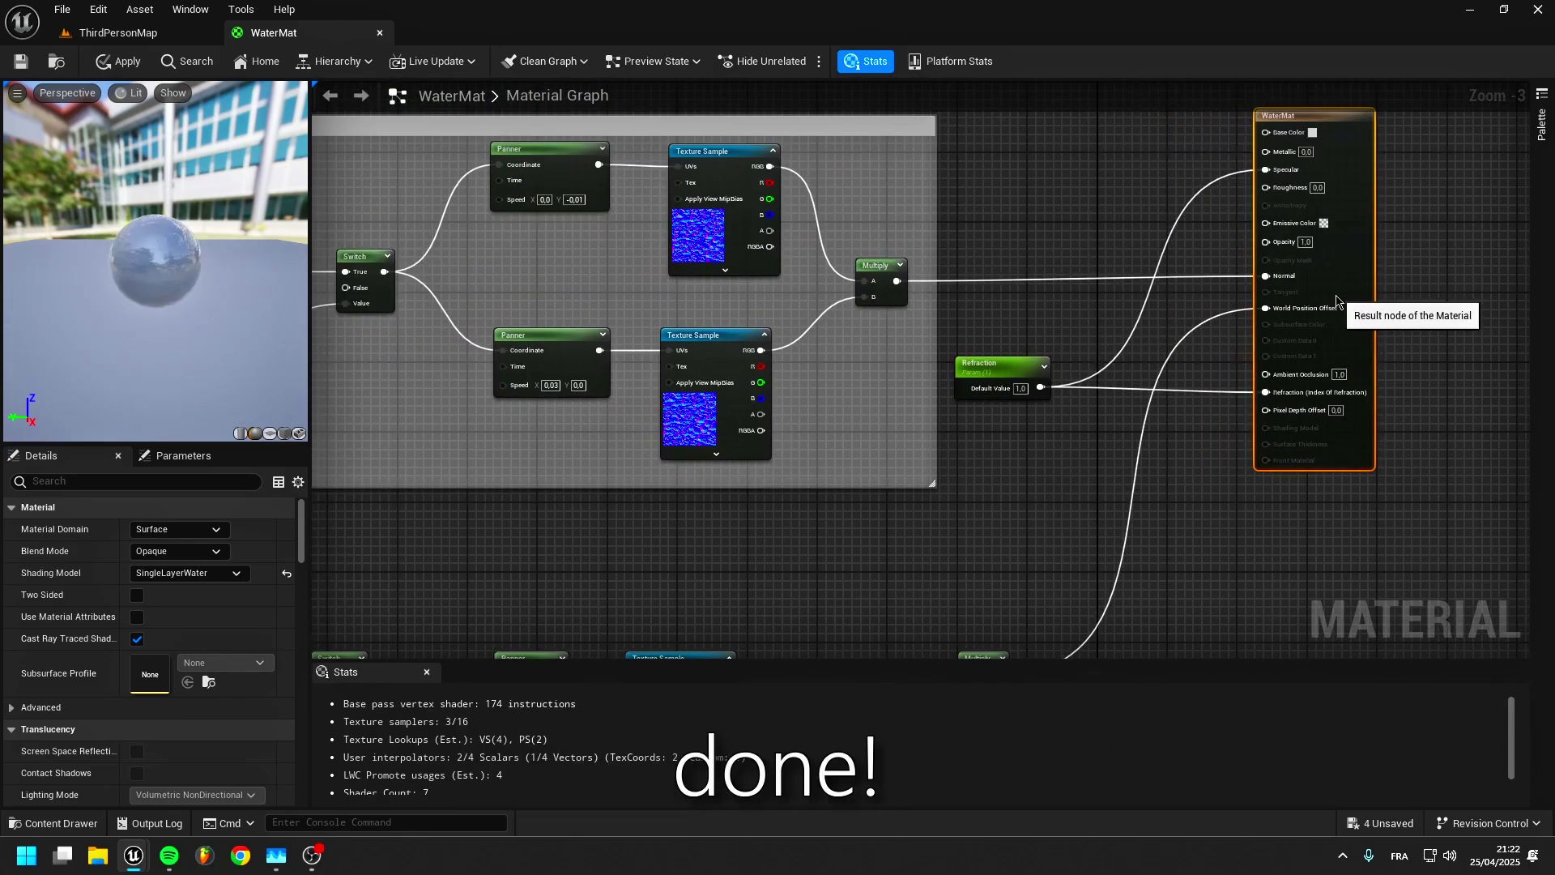
Add a Constant4Vector node near the WaterMat result node and convert it to a parameter named WaterColor.
right_click_drag(1135, 336, 864, 361)
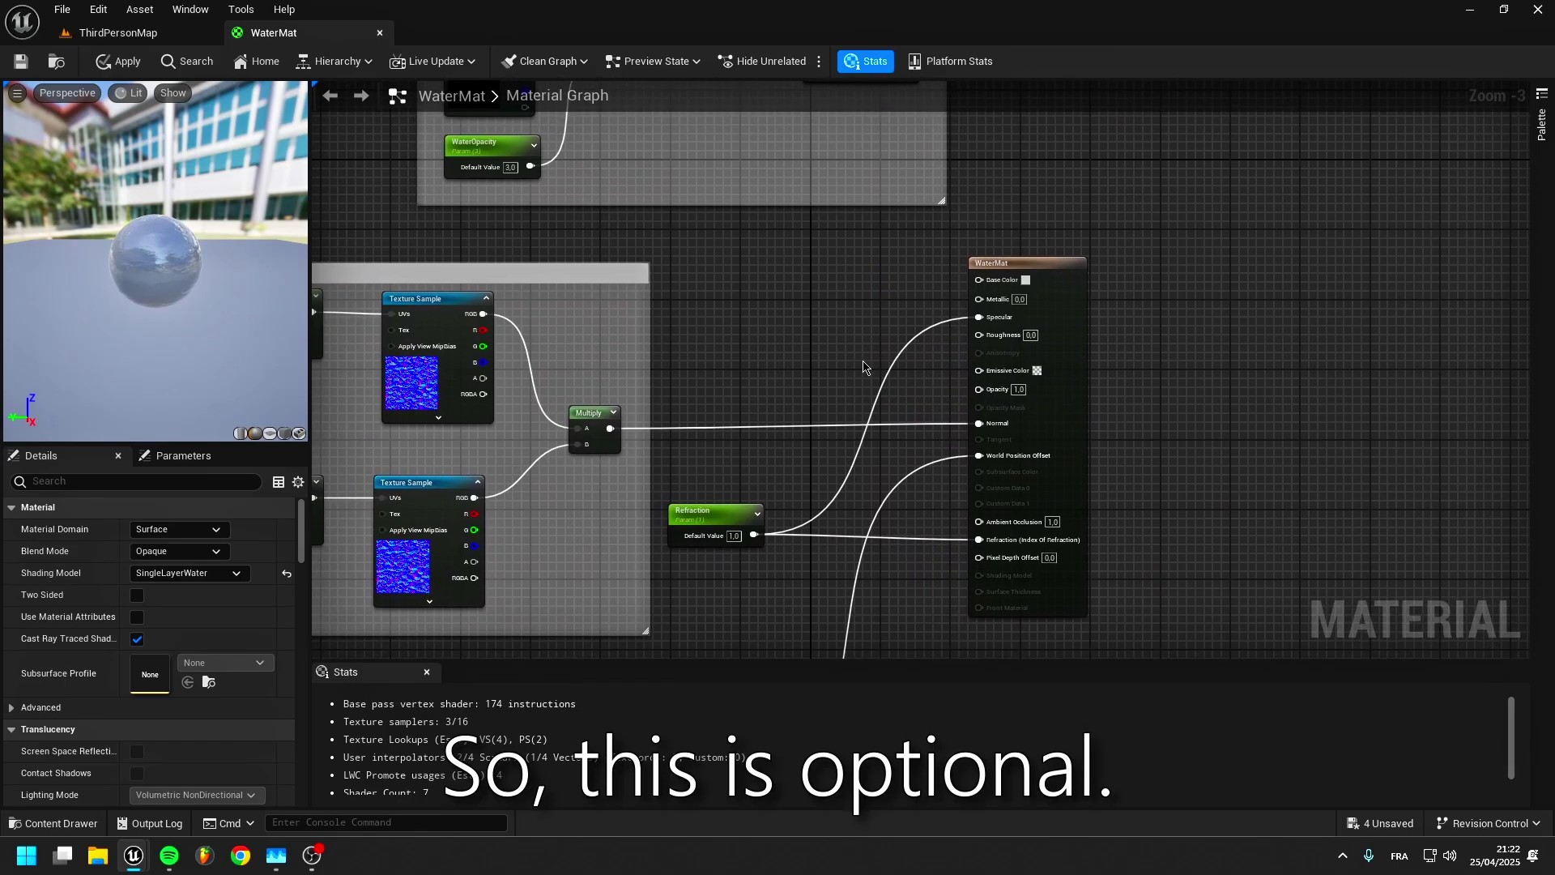
scroll(811, 328, "up", 2)
scroll(811, 328, "up", 1)
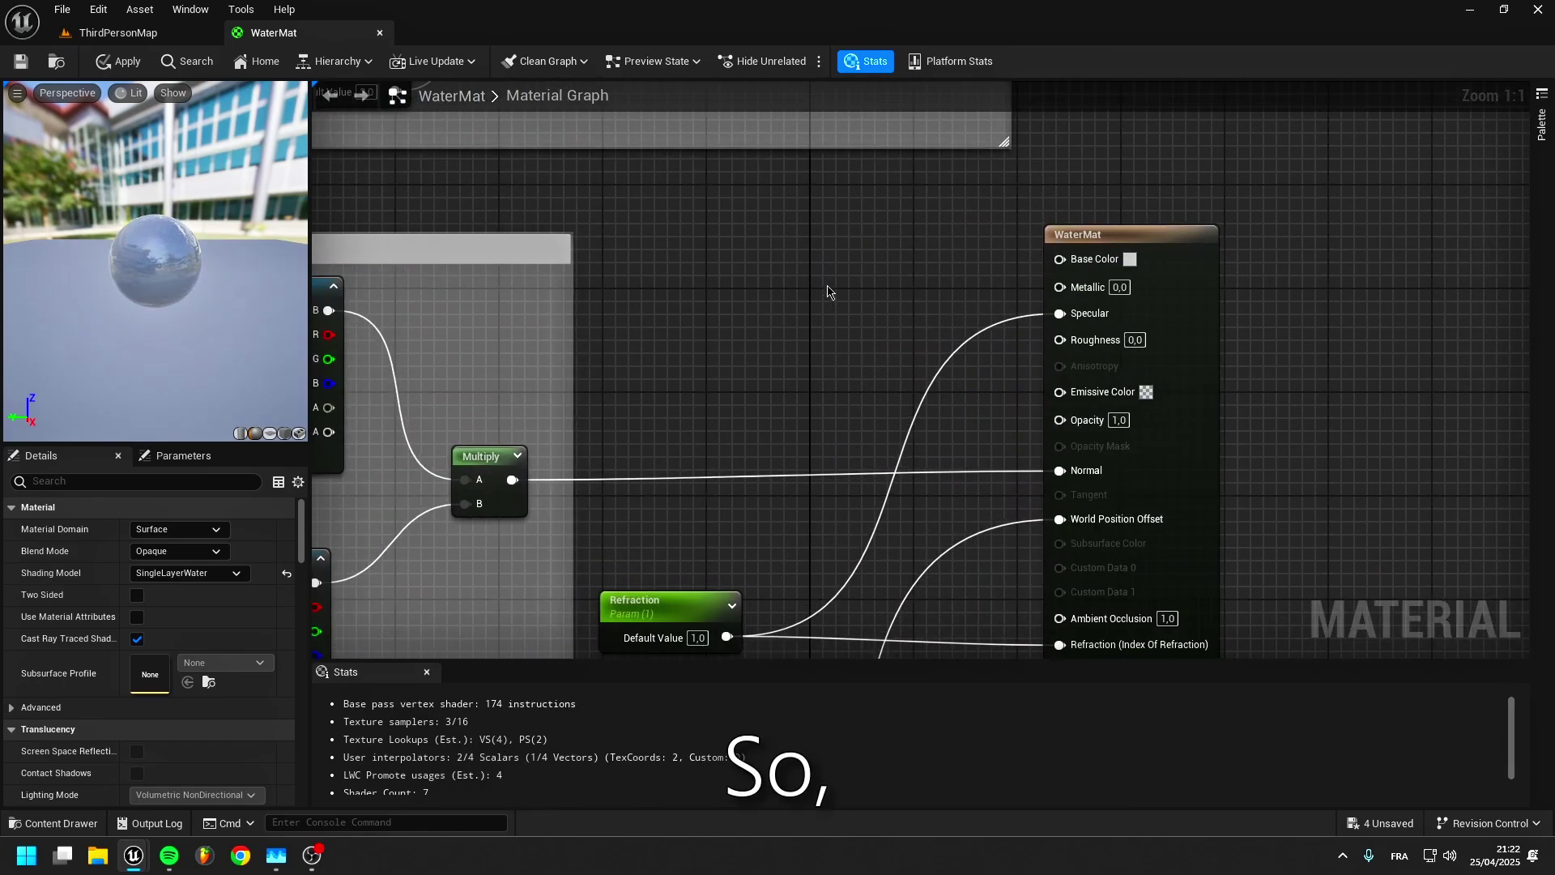
right_click(780, 273)
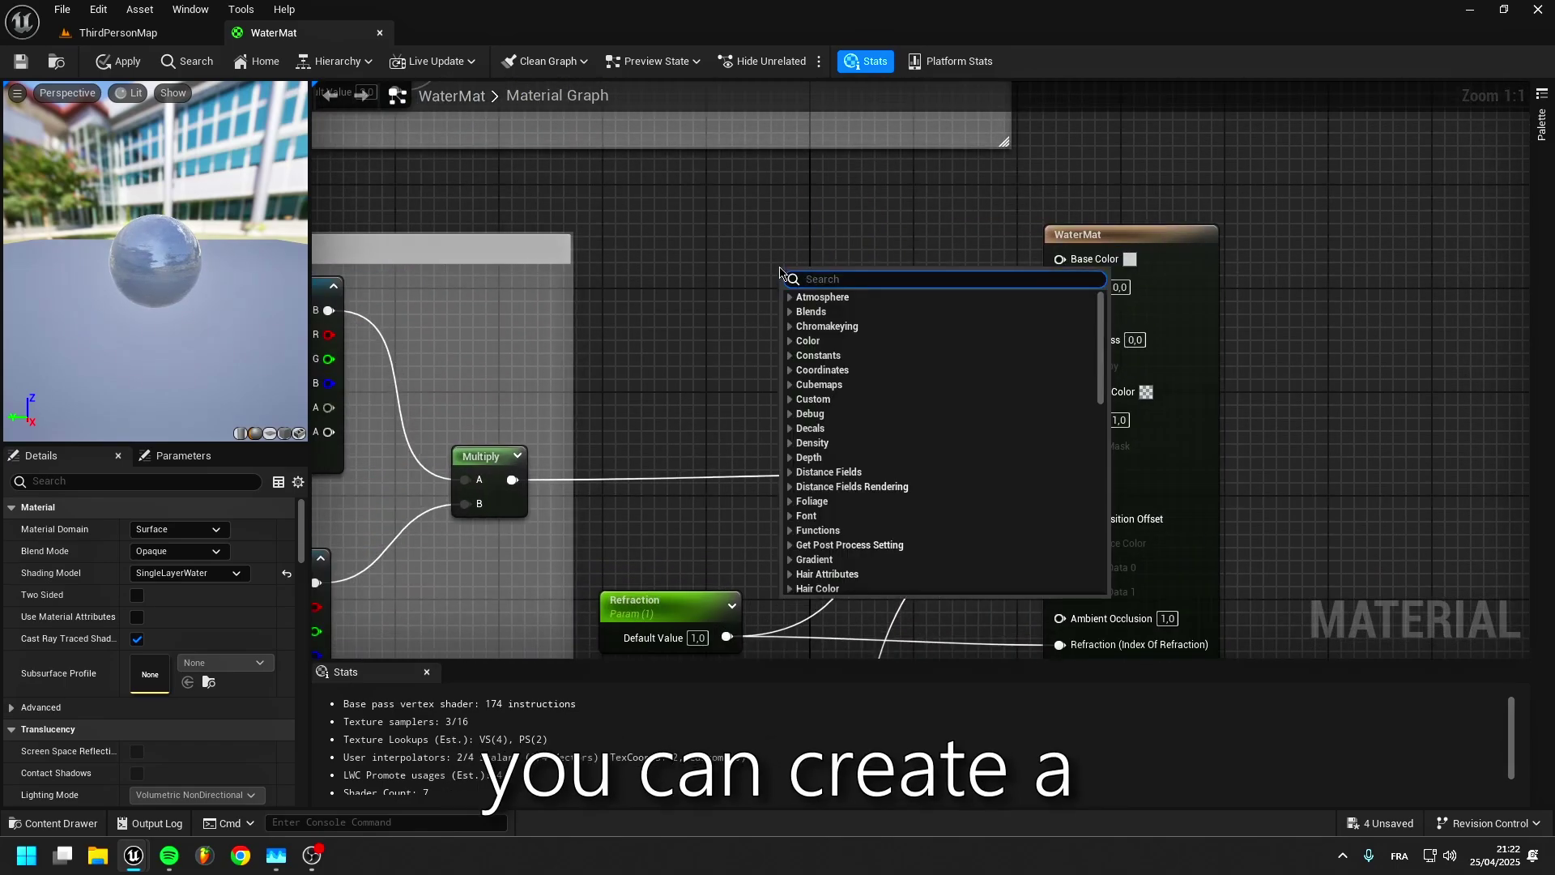
type("cons")
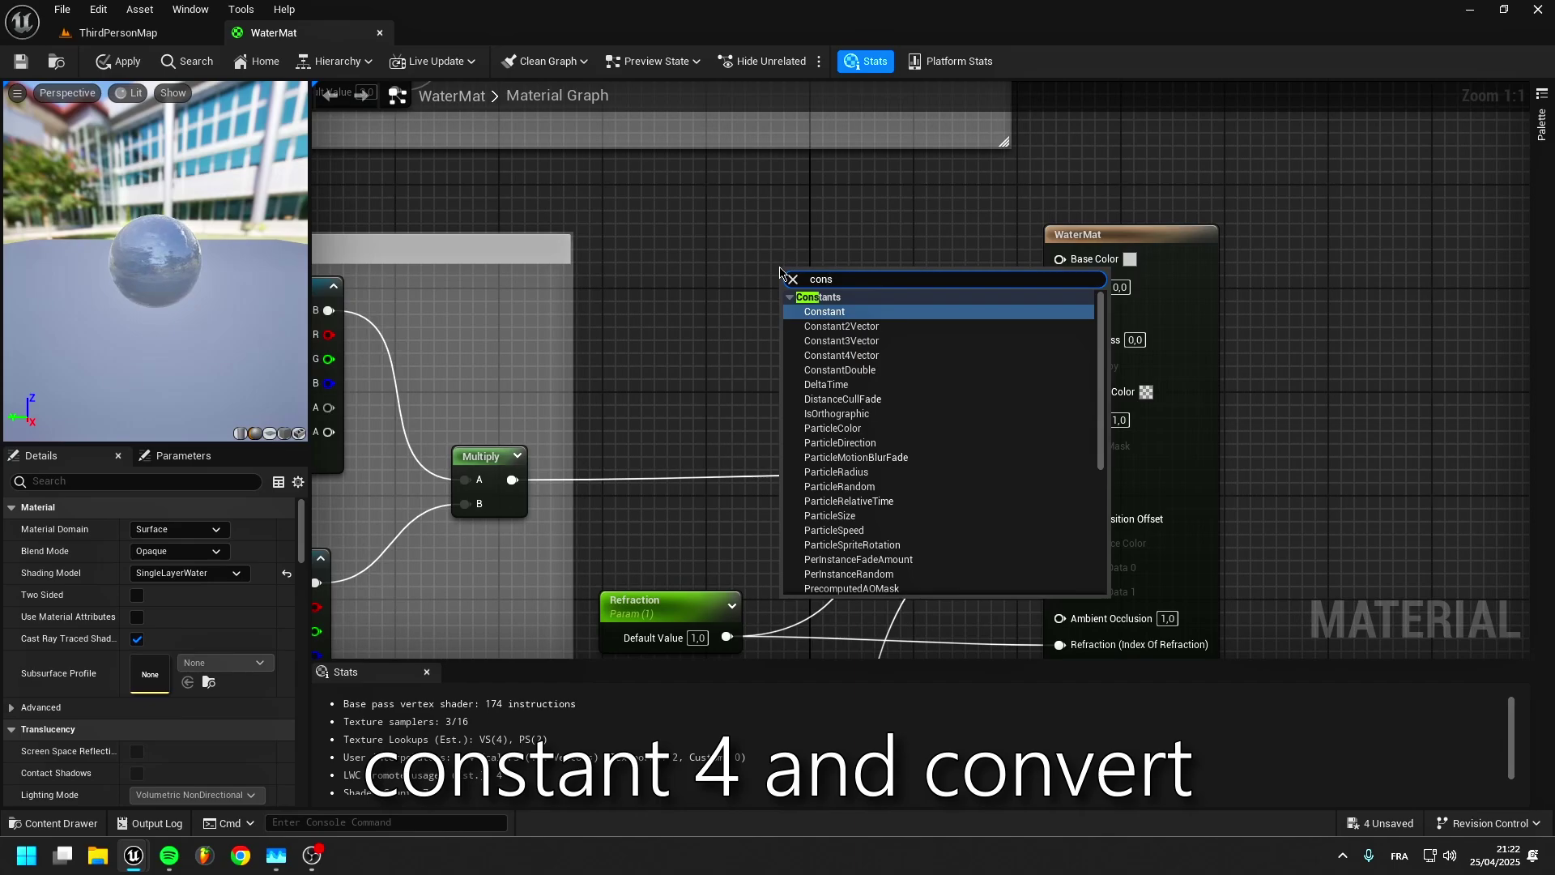
key("Down")
key("Down")
key("Down")
key("Return")
right_click(815, 276)
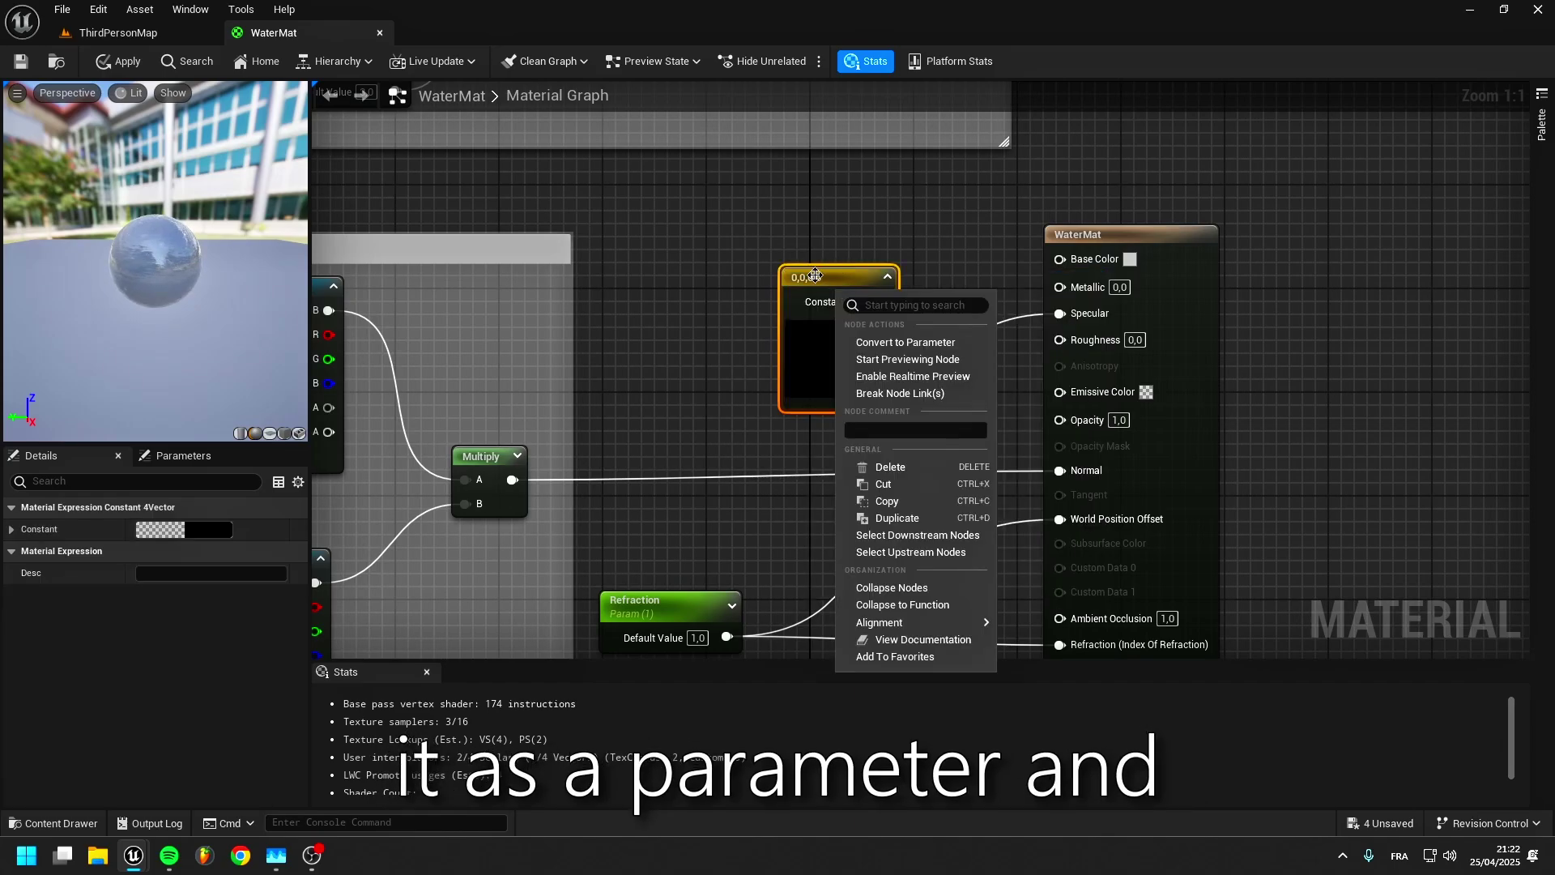
left_click(905, 342)
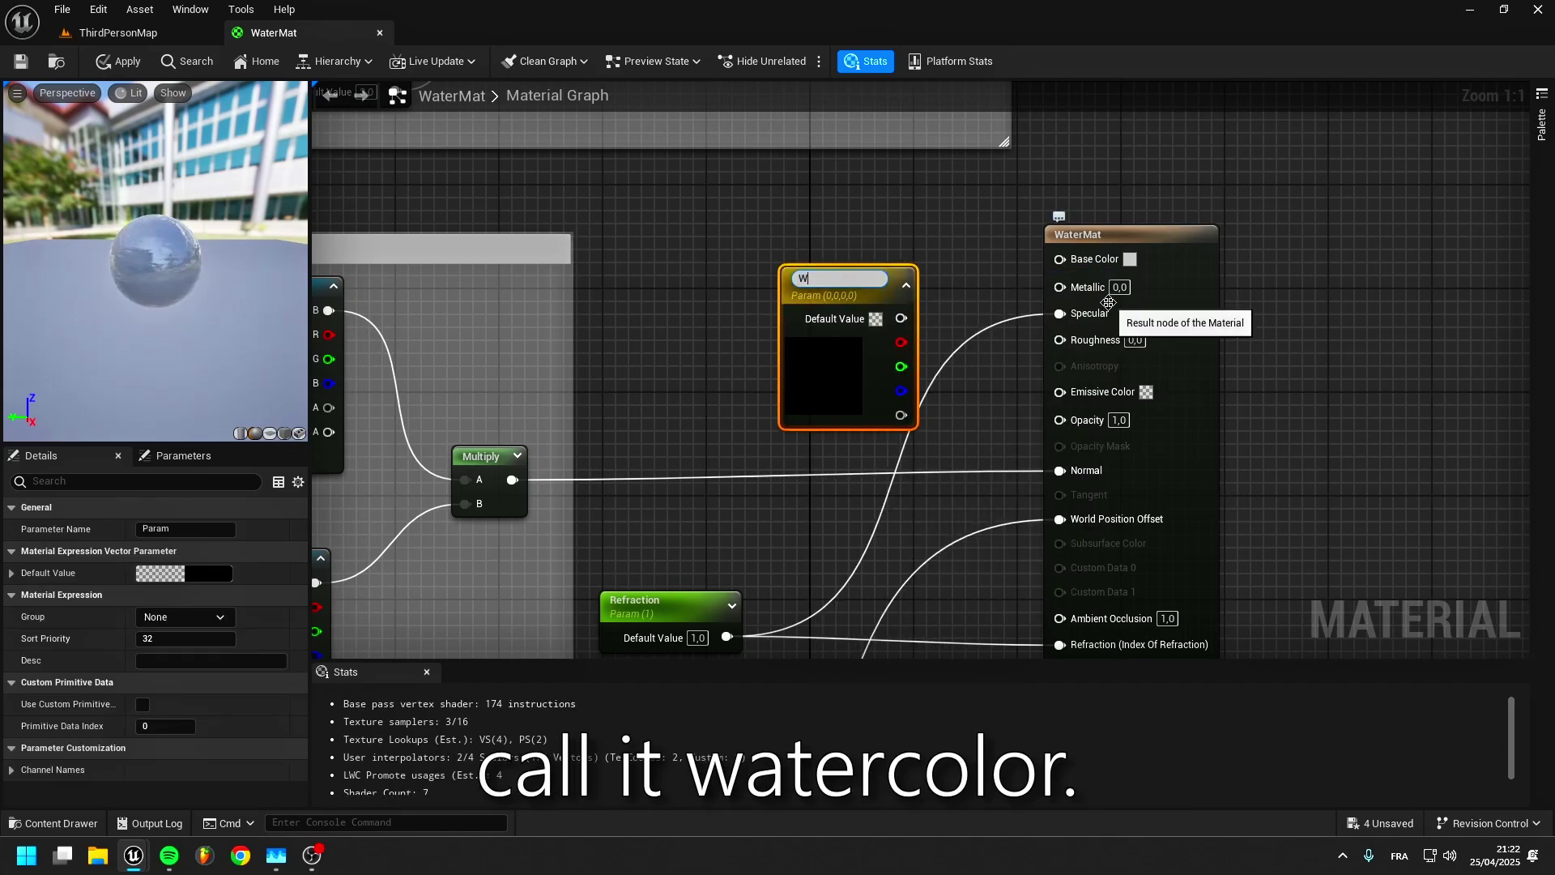
type("WaterColor")
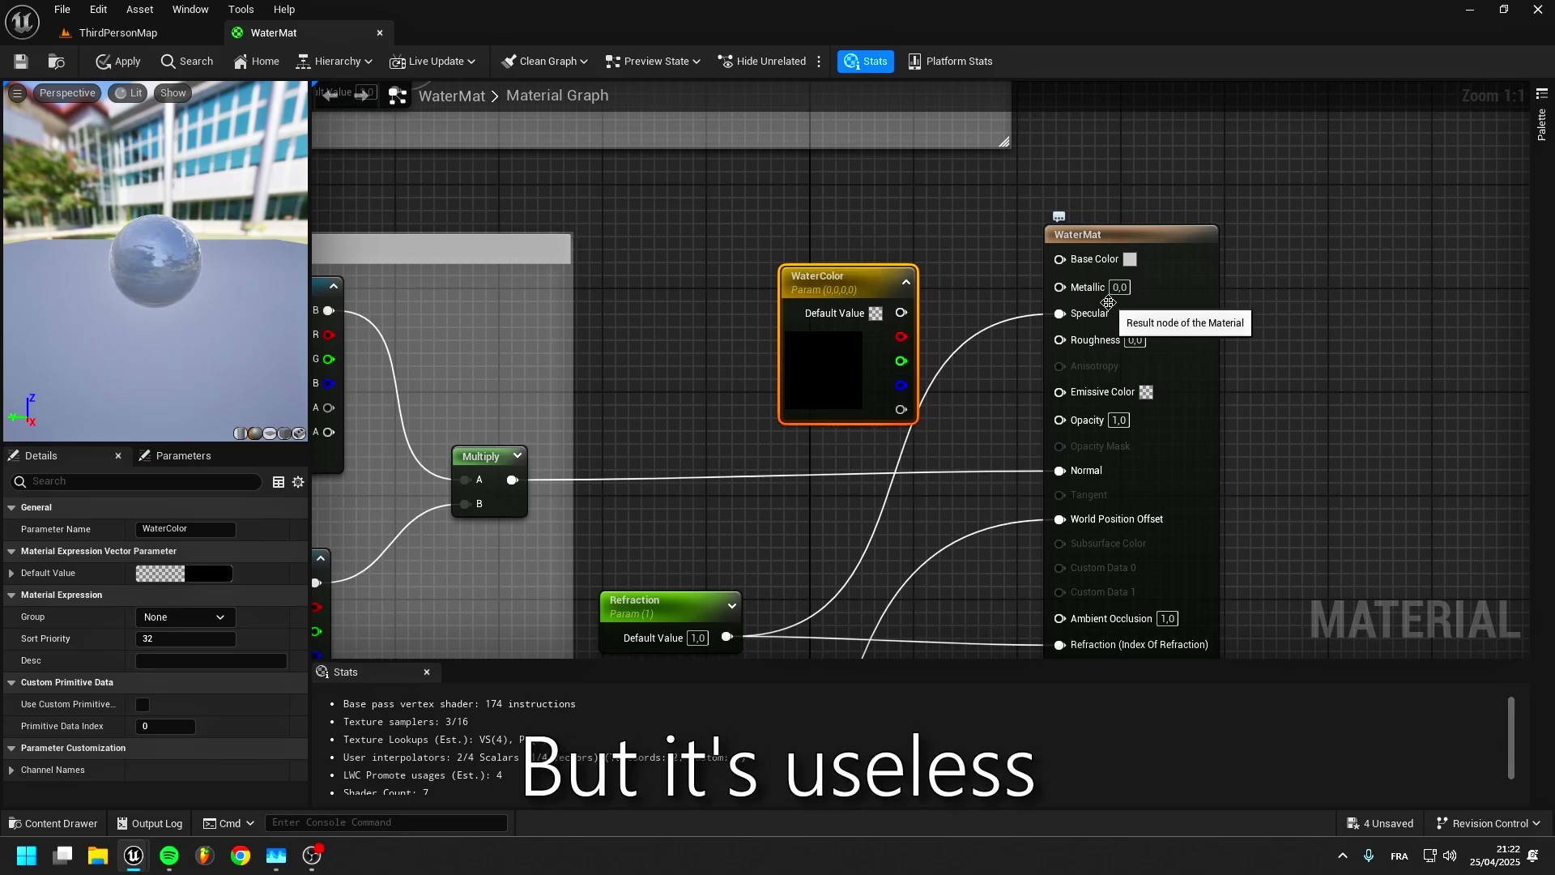
Place the WaterColor node above Refraction, connect it to the WaterMat Opacity input, and apply the material changes.
left_click_drag(804, 289, 758, 272)
left_click(879, 291)
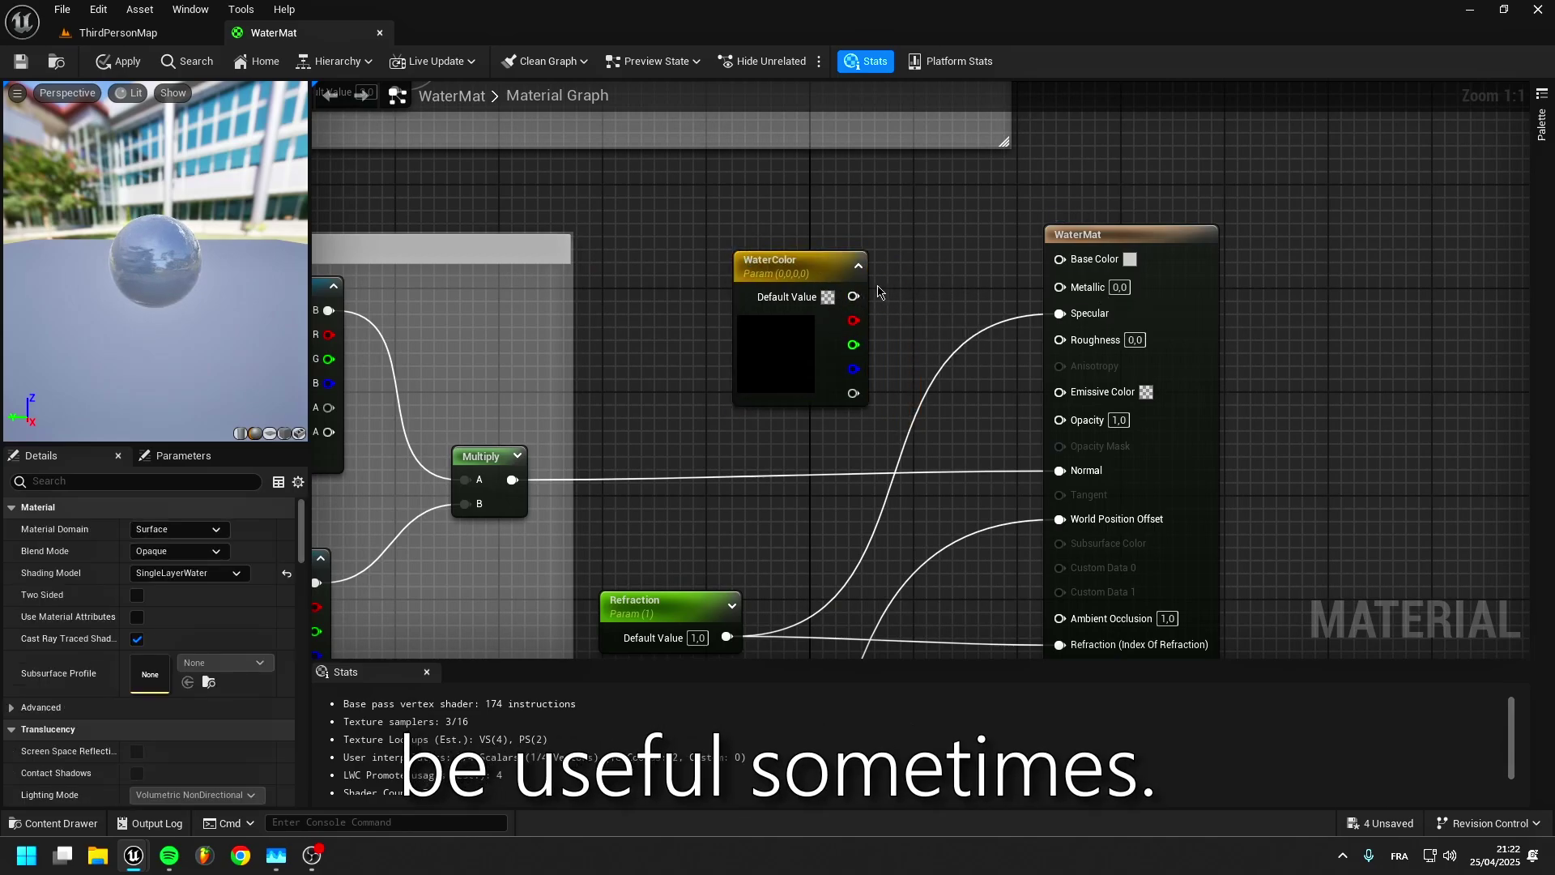
left_click_drag(853, 296, 1060, 420)
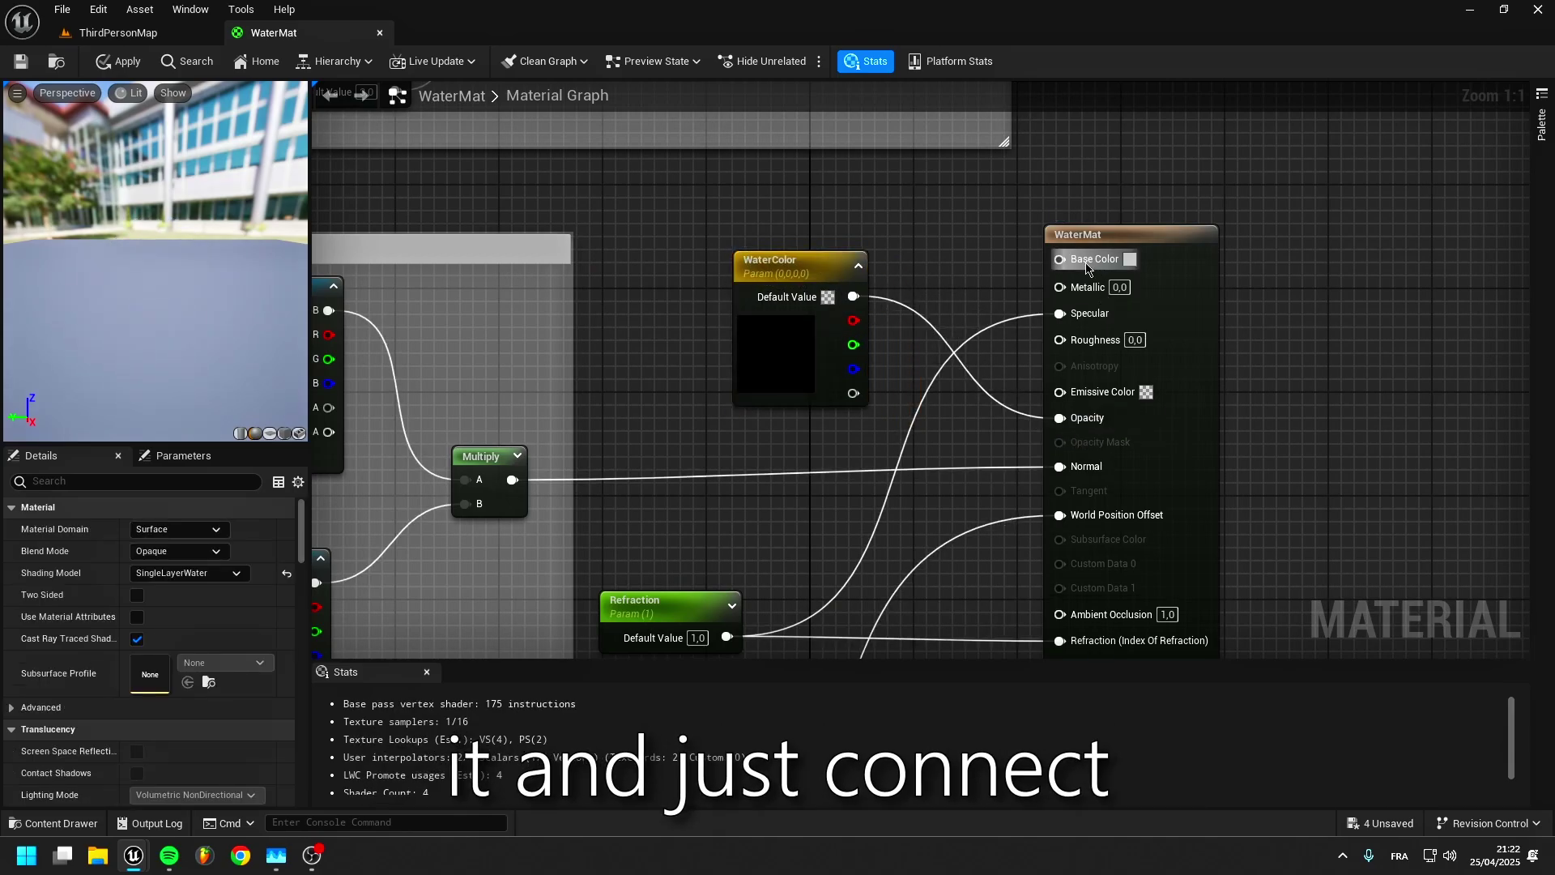
left_click_drag(854, 296, 944, 267)
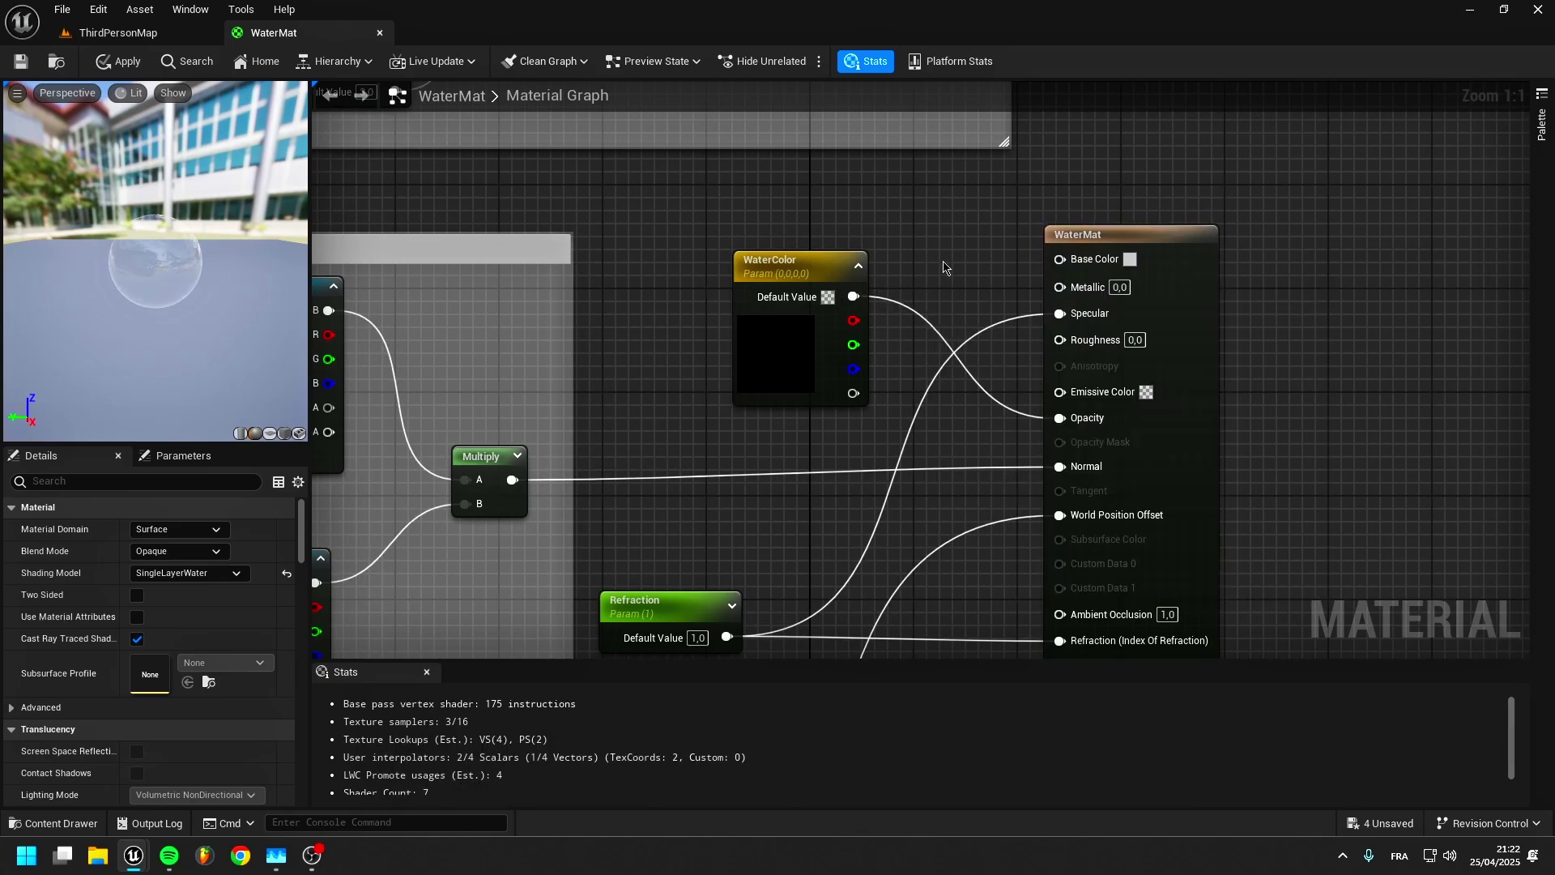
left_click(28, 58)
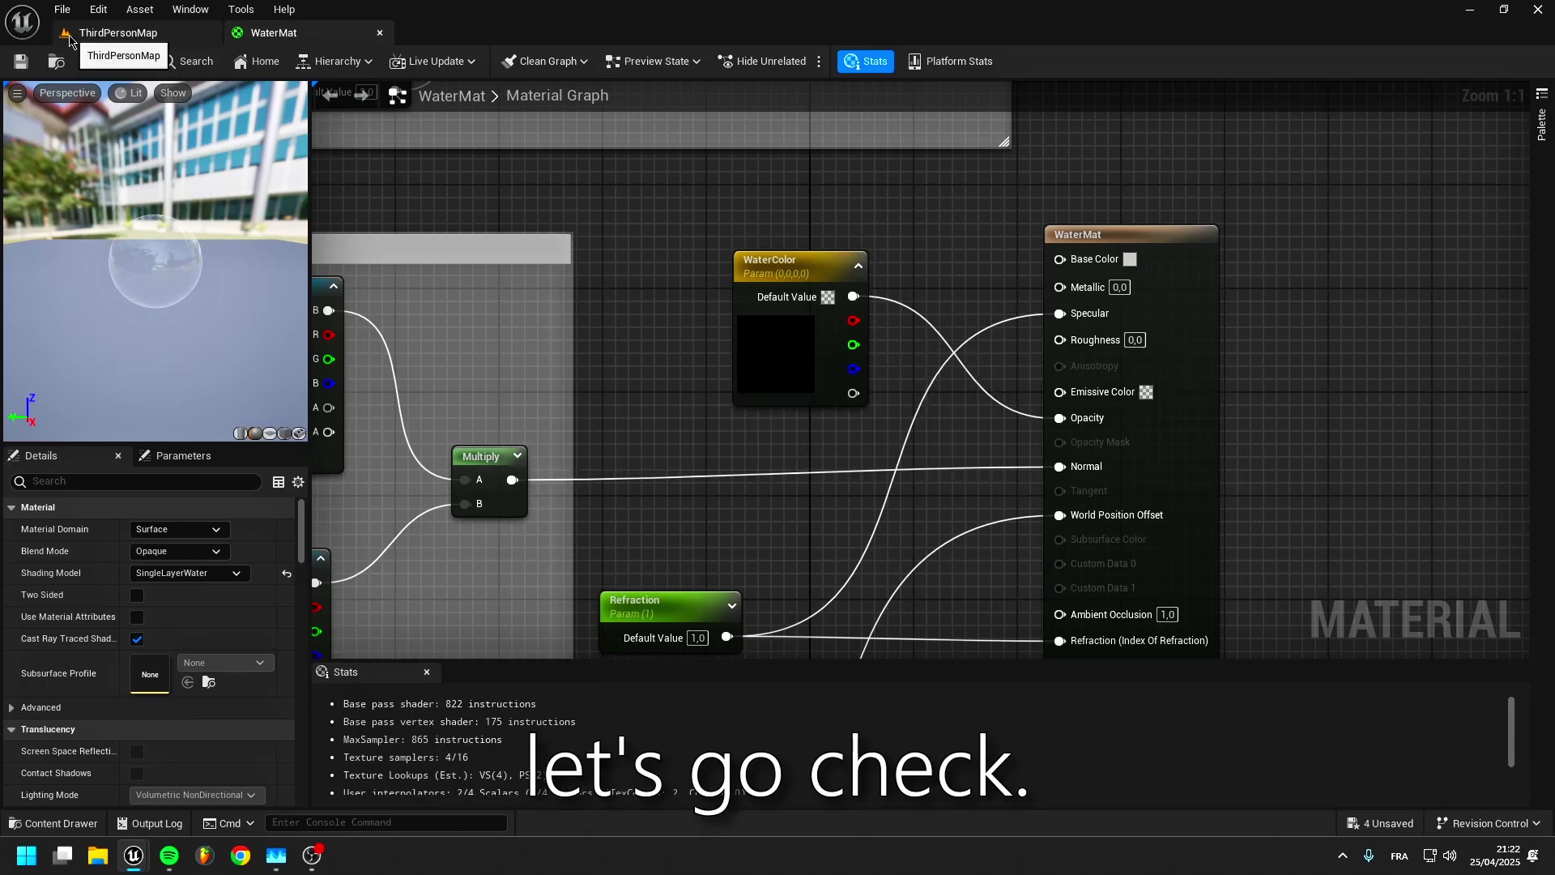
Switch to the ThirdPersonMap level and raise the planesubwater plane to a Z location of 100.
left_click(69, 41)
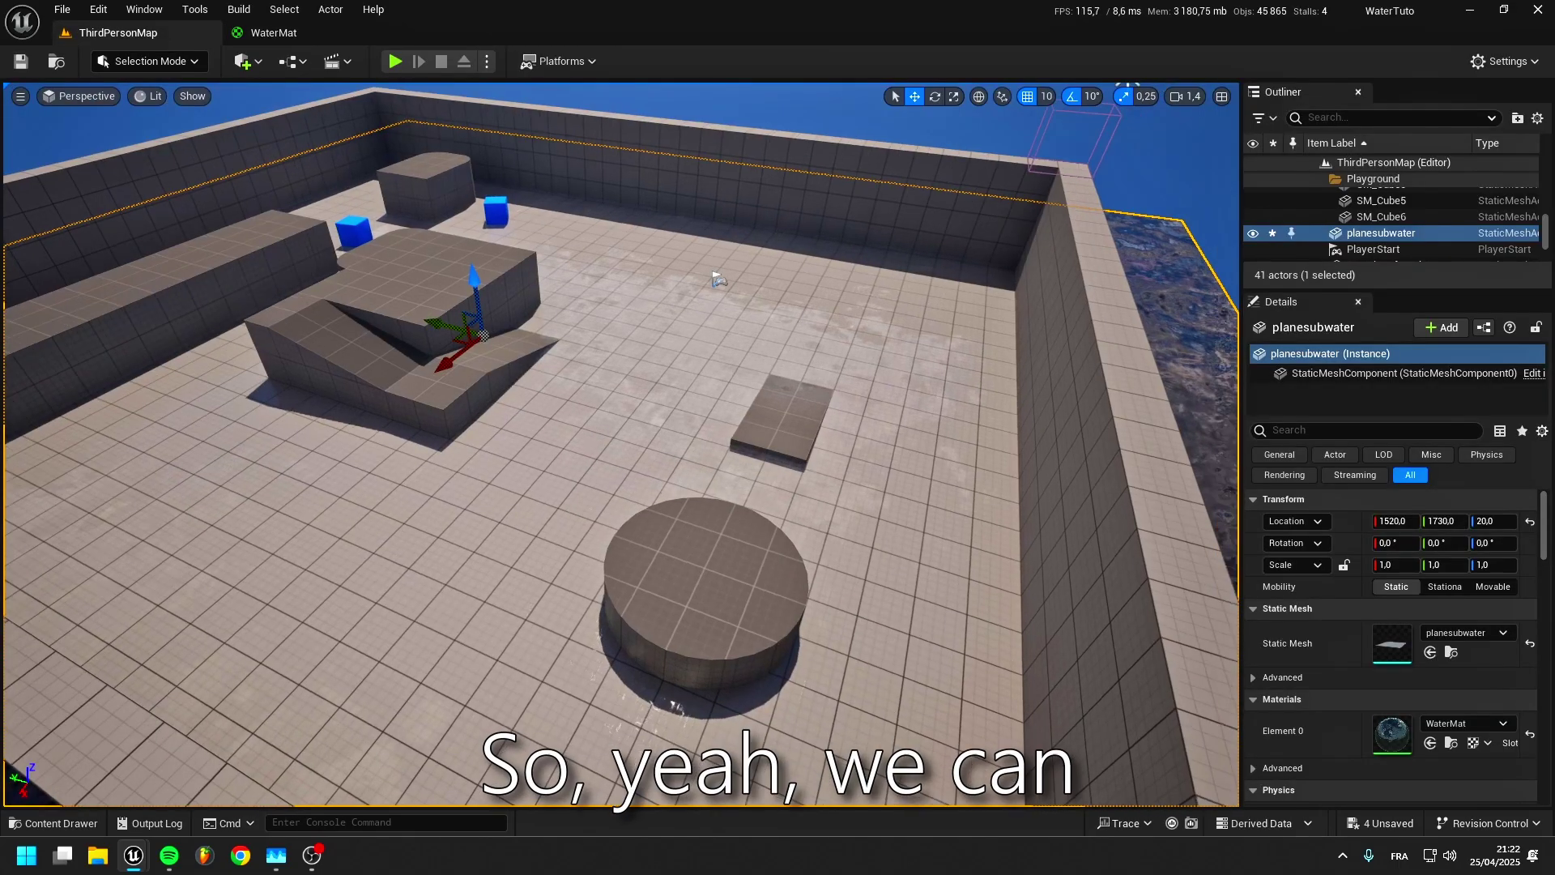
right_click_drag(655, 224, 654, 223)
right_click_drag(608, 270, 607, 269)
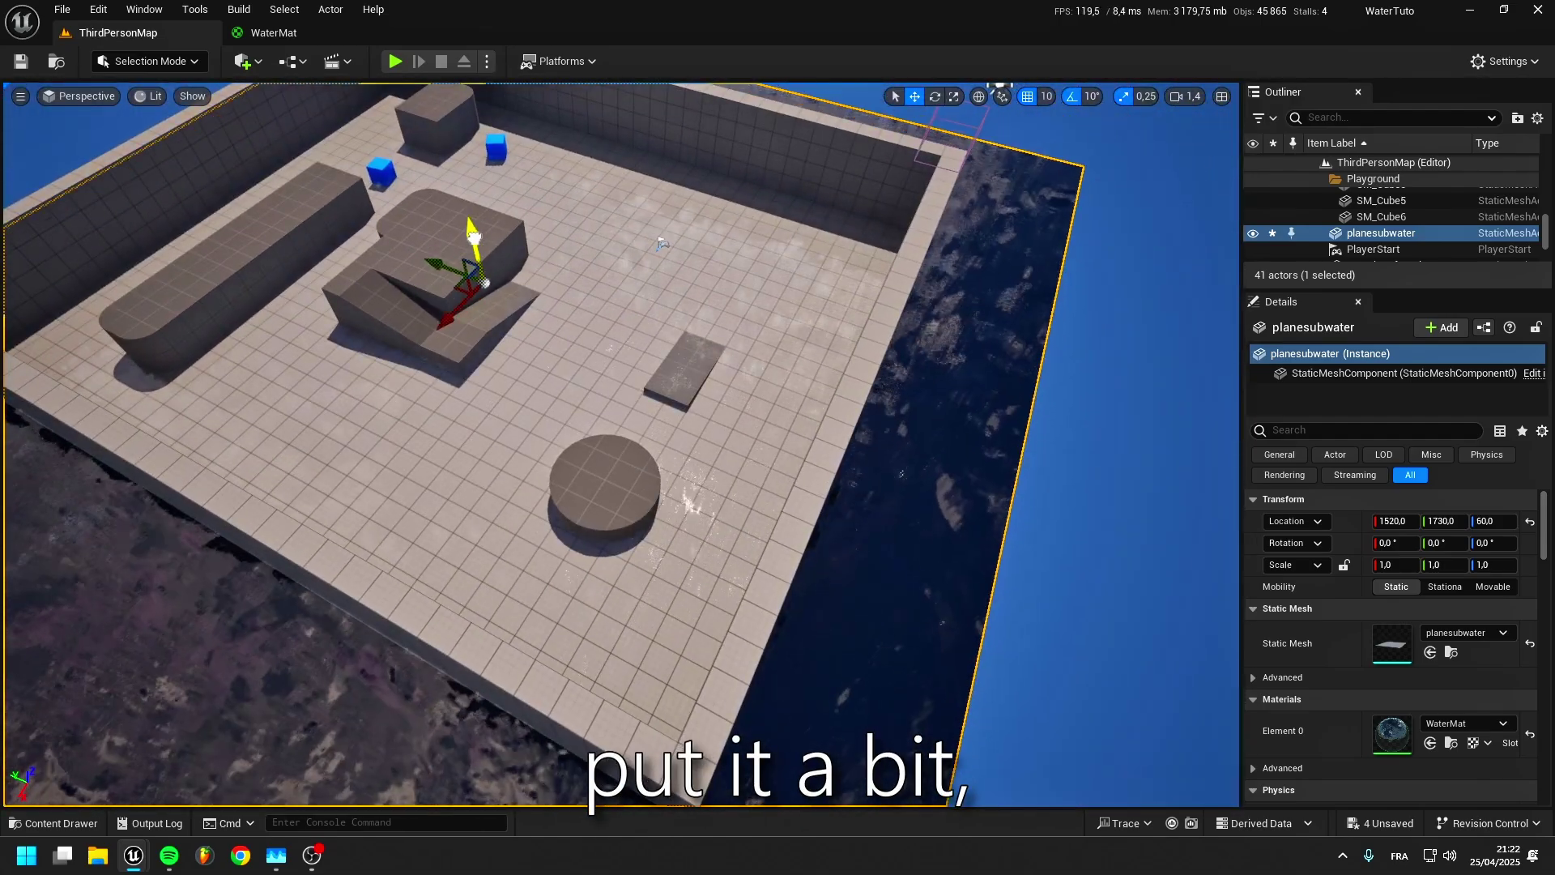
left_click_drag(474, 236, 479, 267)
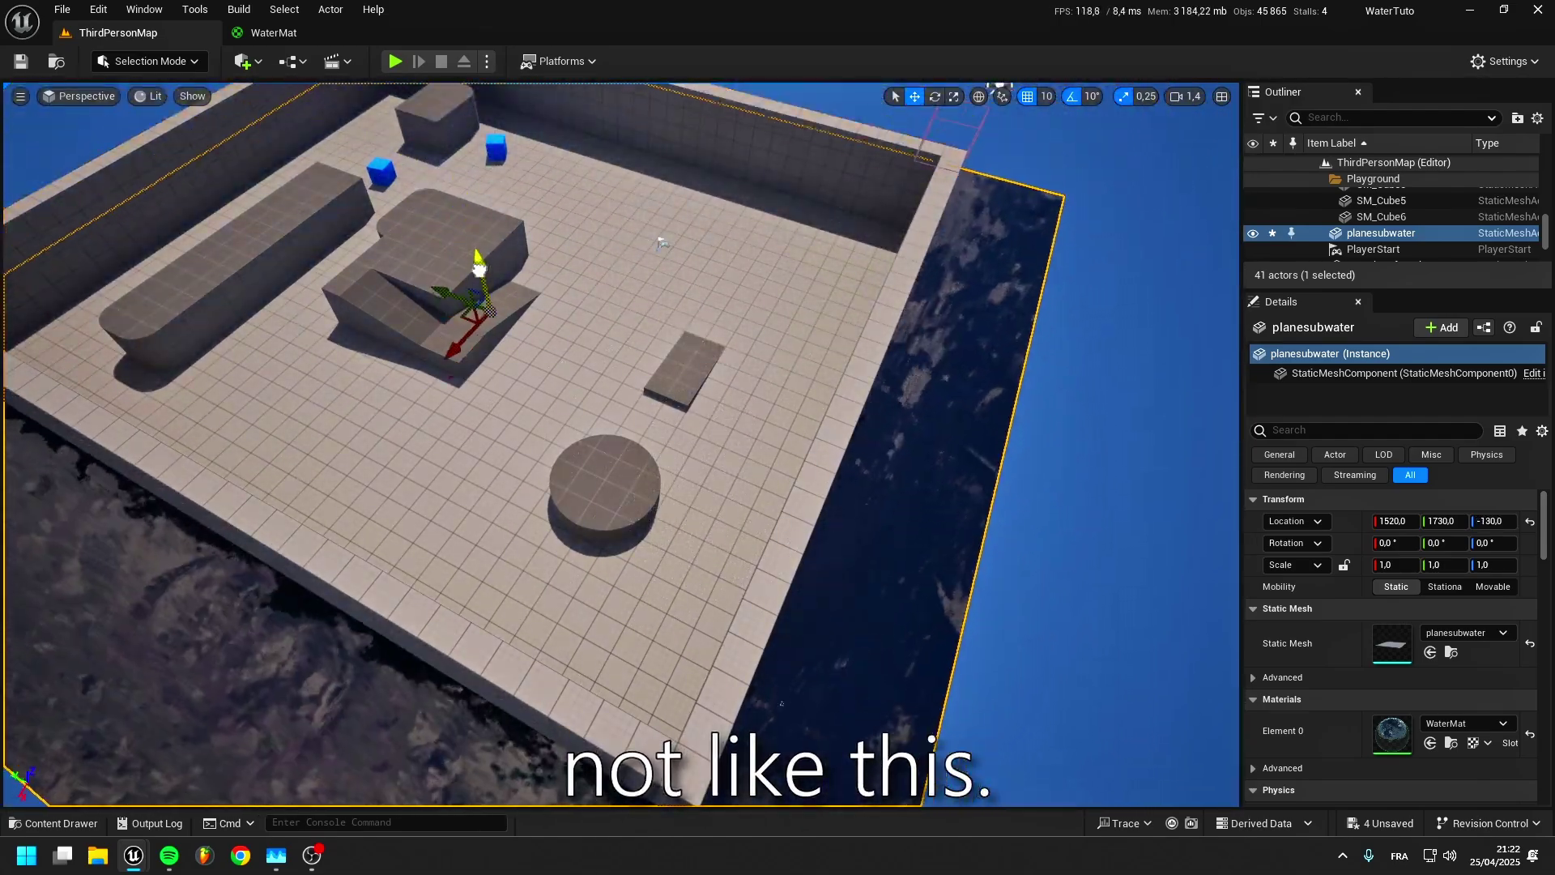
Create a material instance of WaterMat in the Water folder and apply it to the planesubwater plane.
left_click(58, 823)
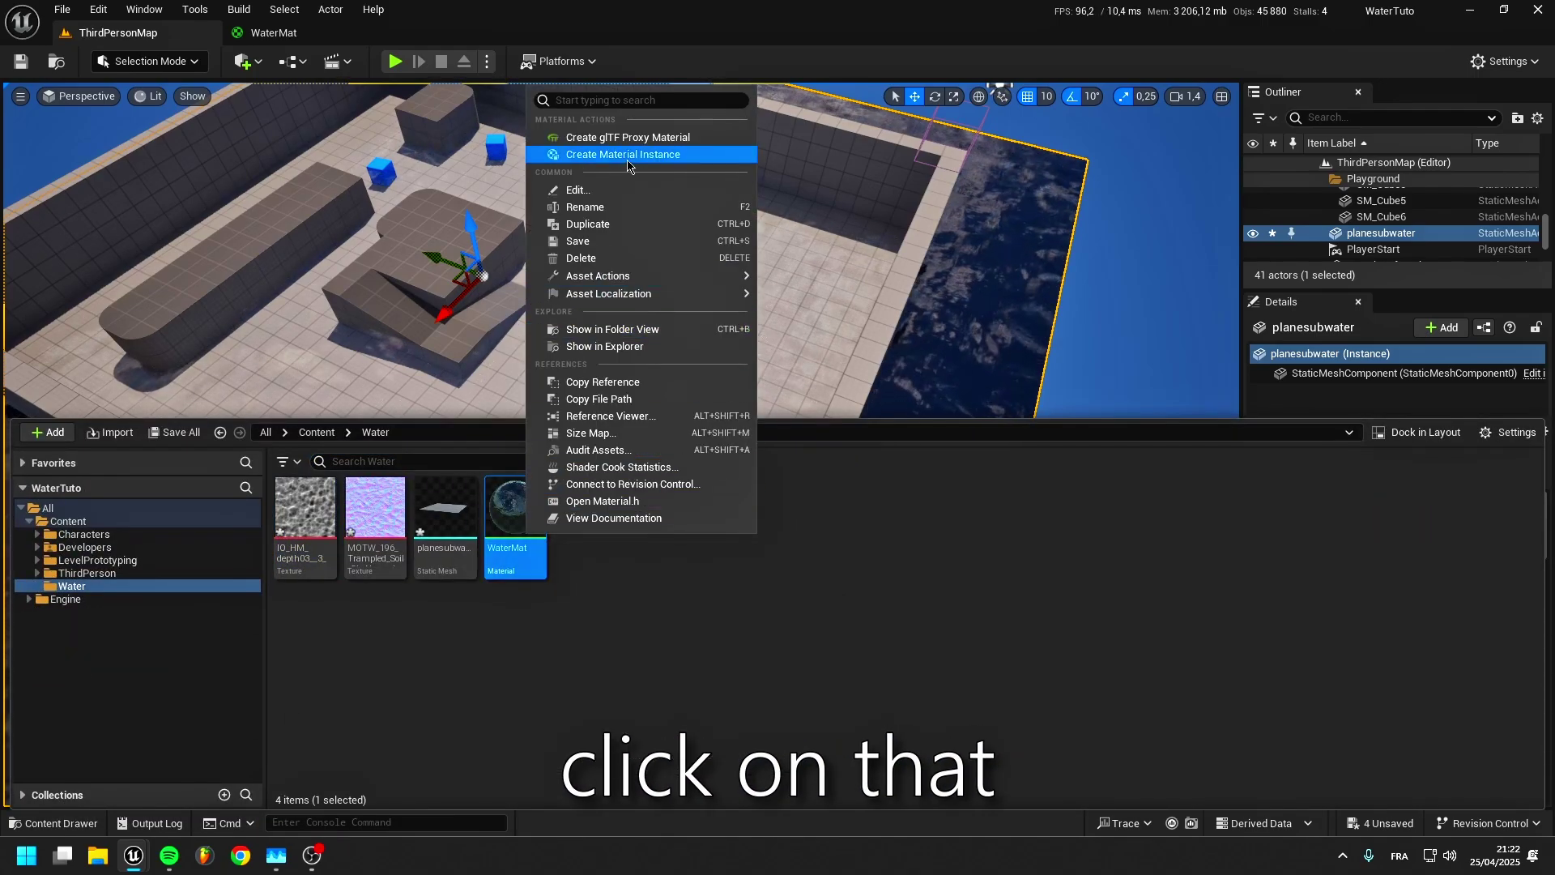
left_click(628, 158)
left_click_drag(589, 316, 609, 372)
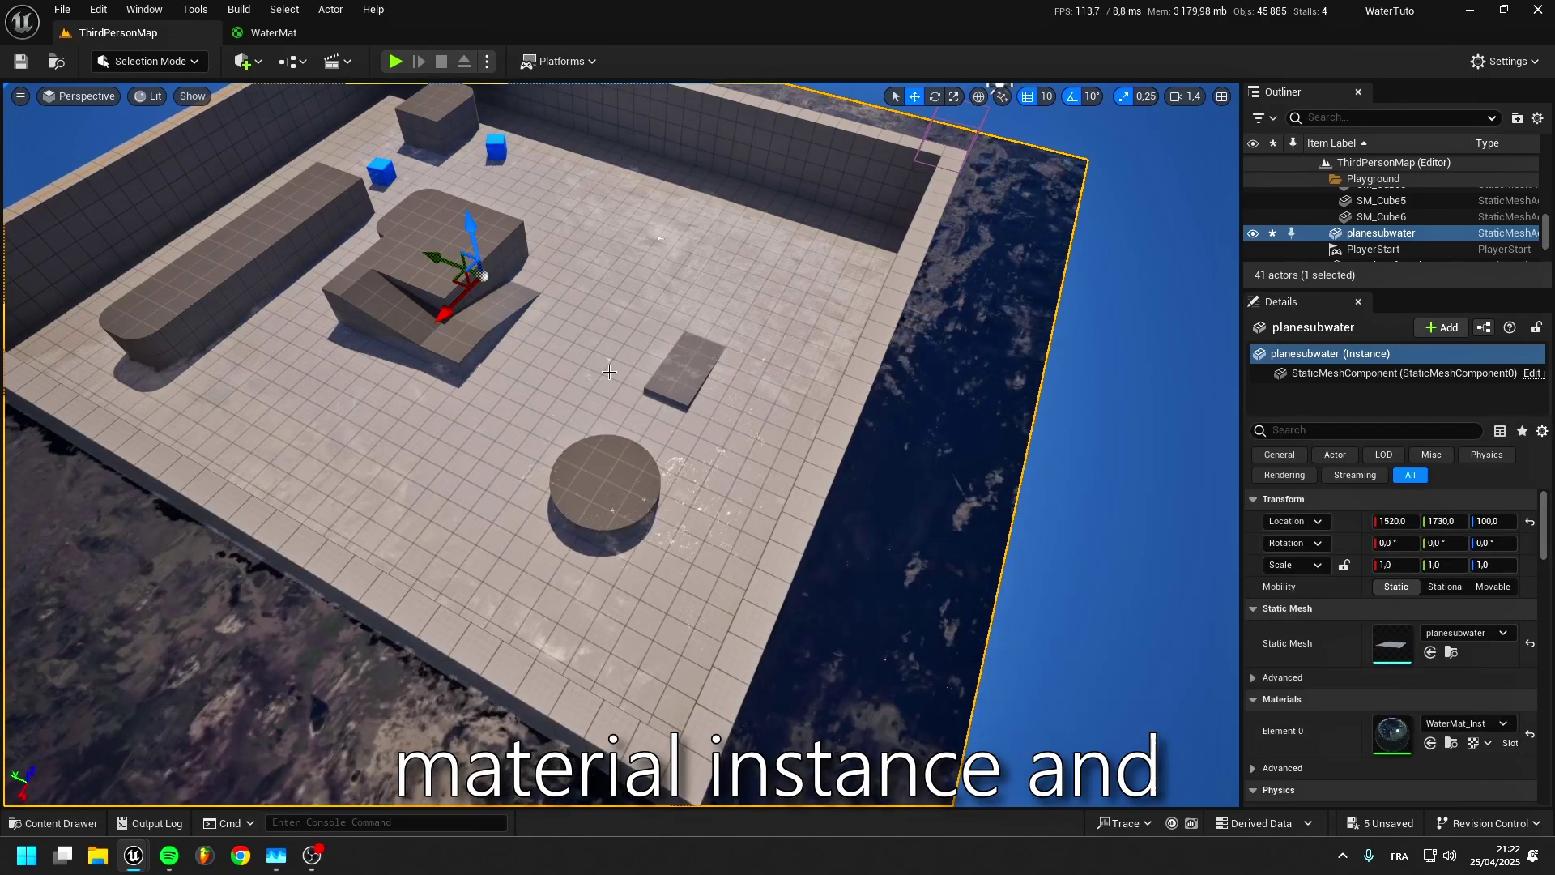
Open WaterMat_Inst and expand its global scalar, static switch and vector parameter groups.
left_click(81, 818)
double_click(585, 623)
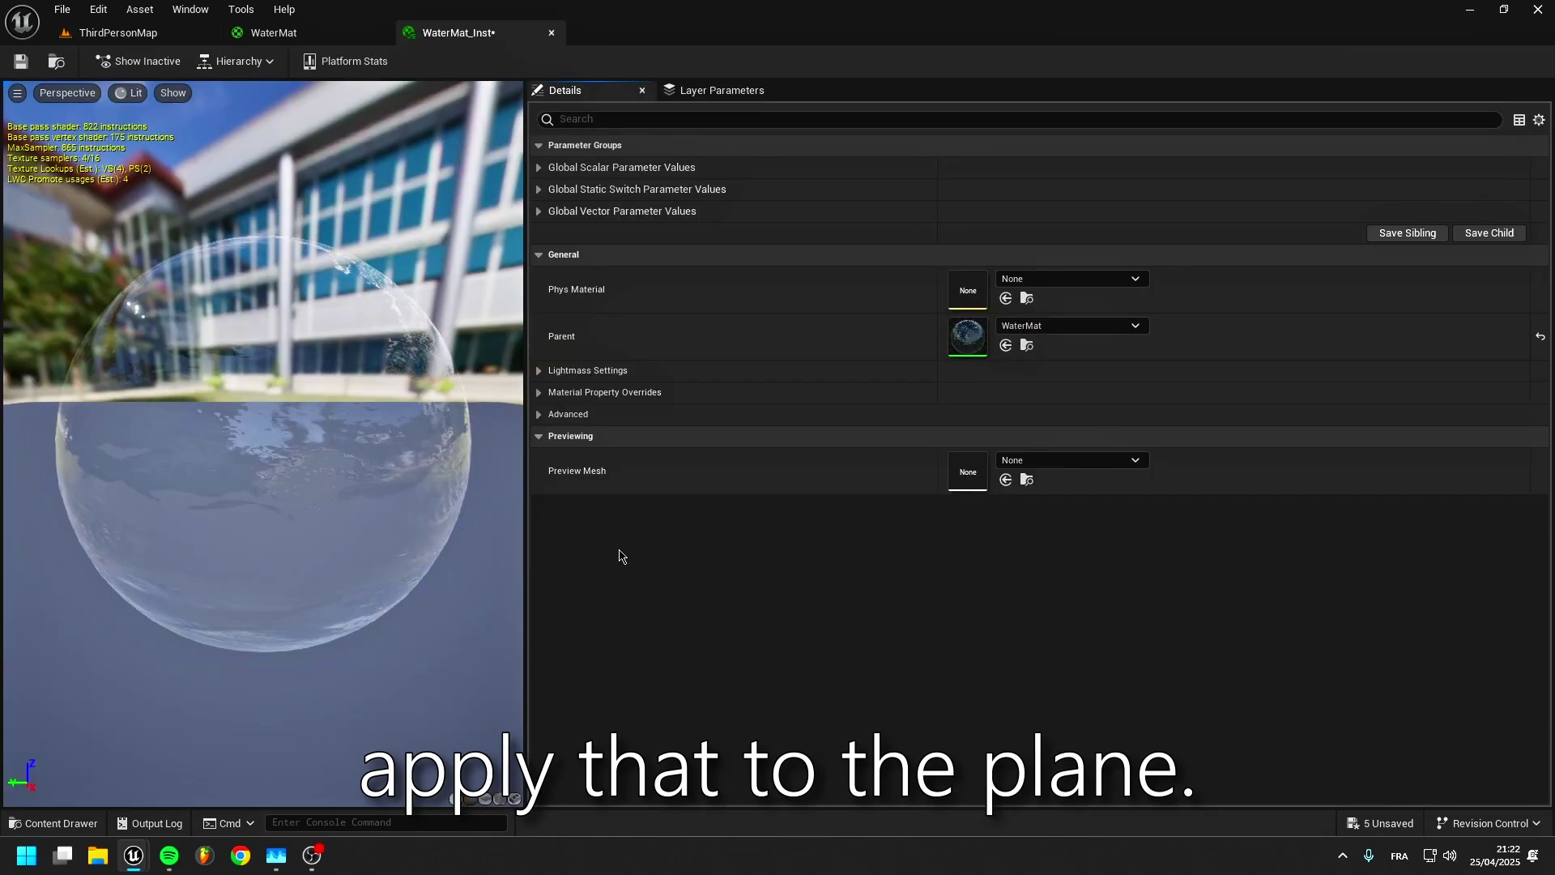
left_click(539, 167)
left_click(539, 320)
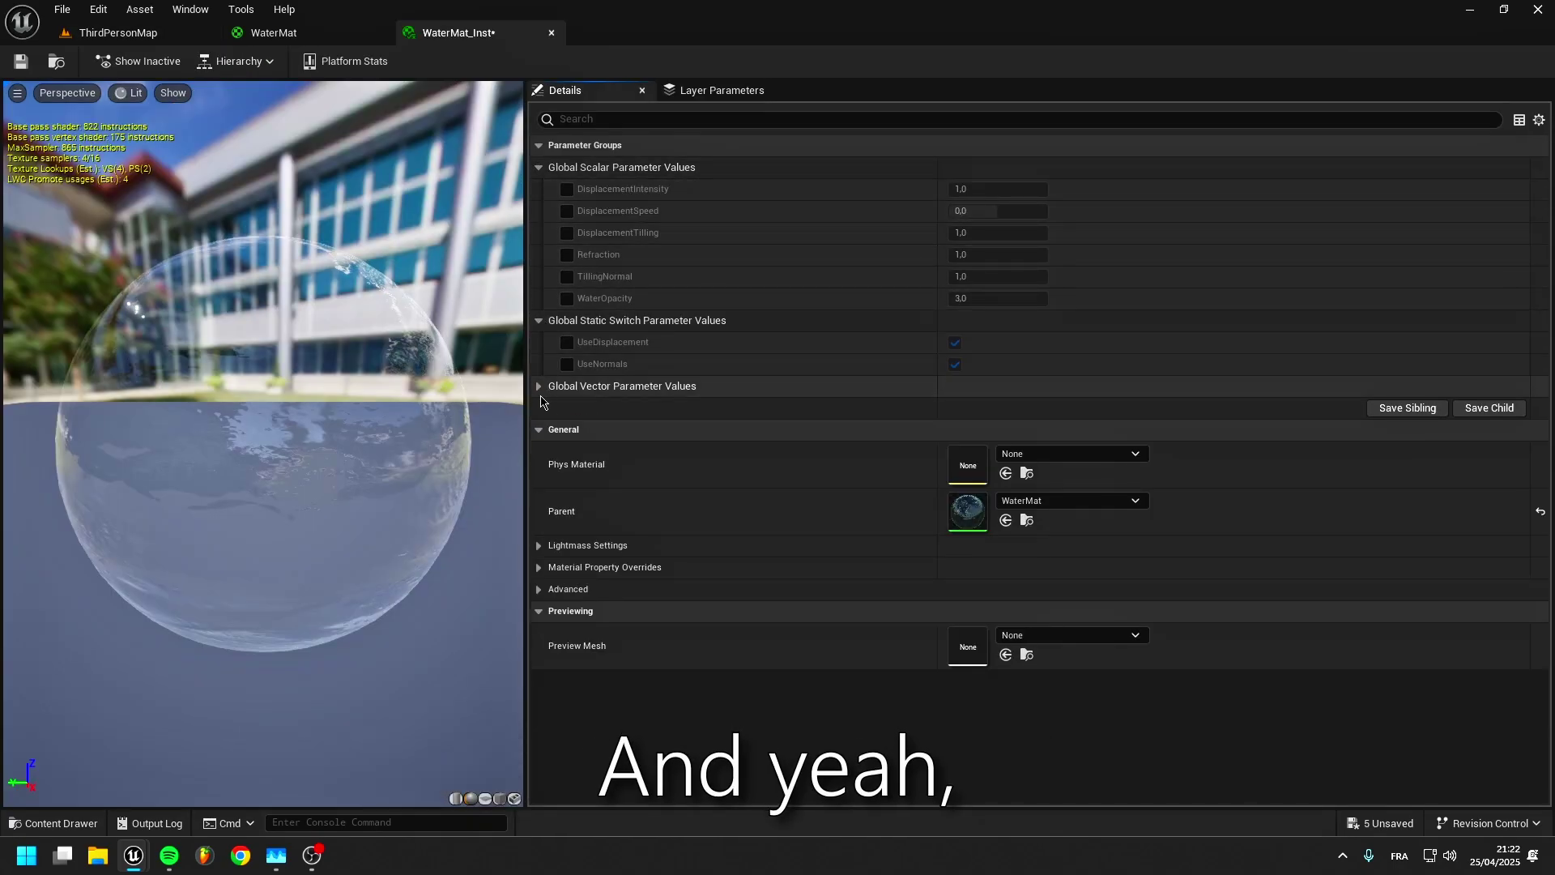
left_click(539, 386)
Float the WaterMat_Inst editor in its own window over the ThirdPersonMap level and raise DisplacementIntensity to about 921.
left_click(118, 37)
left_click_drag(438, 34, 660, 138)
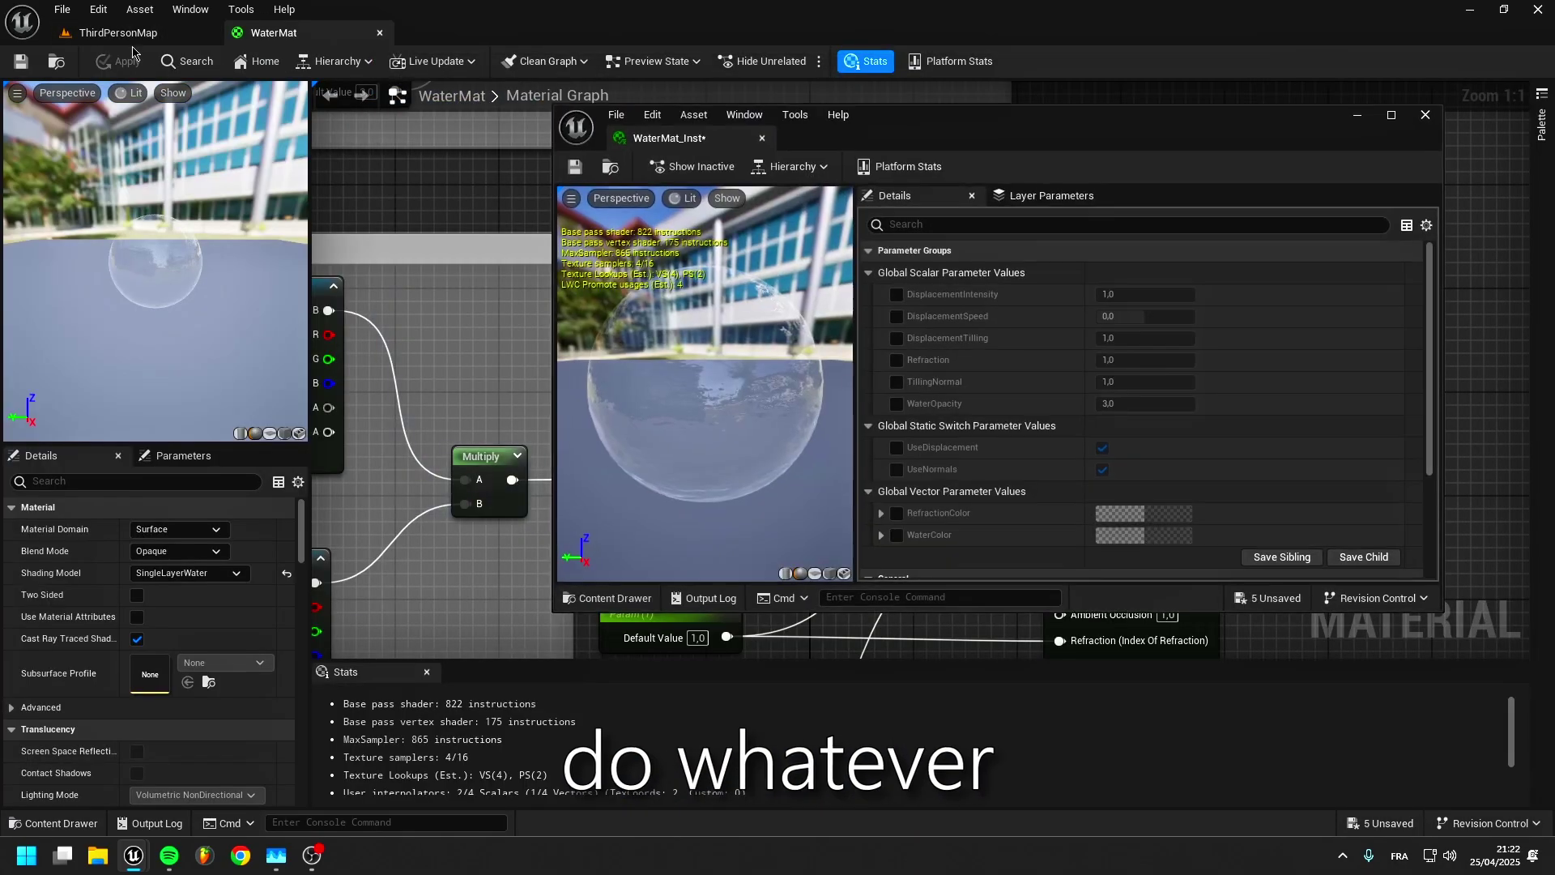
left_click(140, 35)
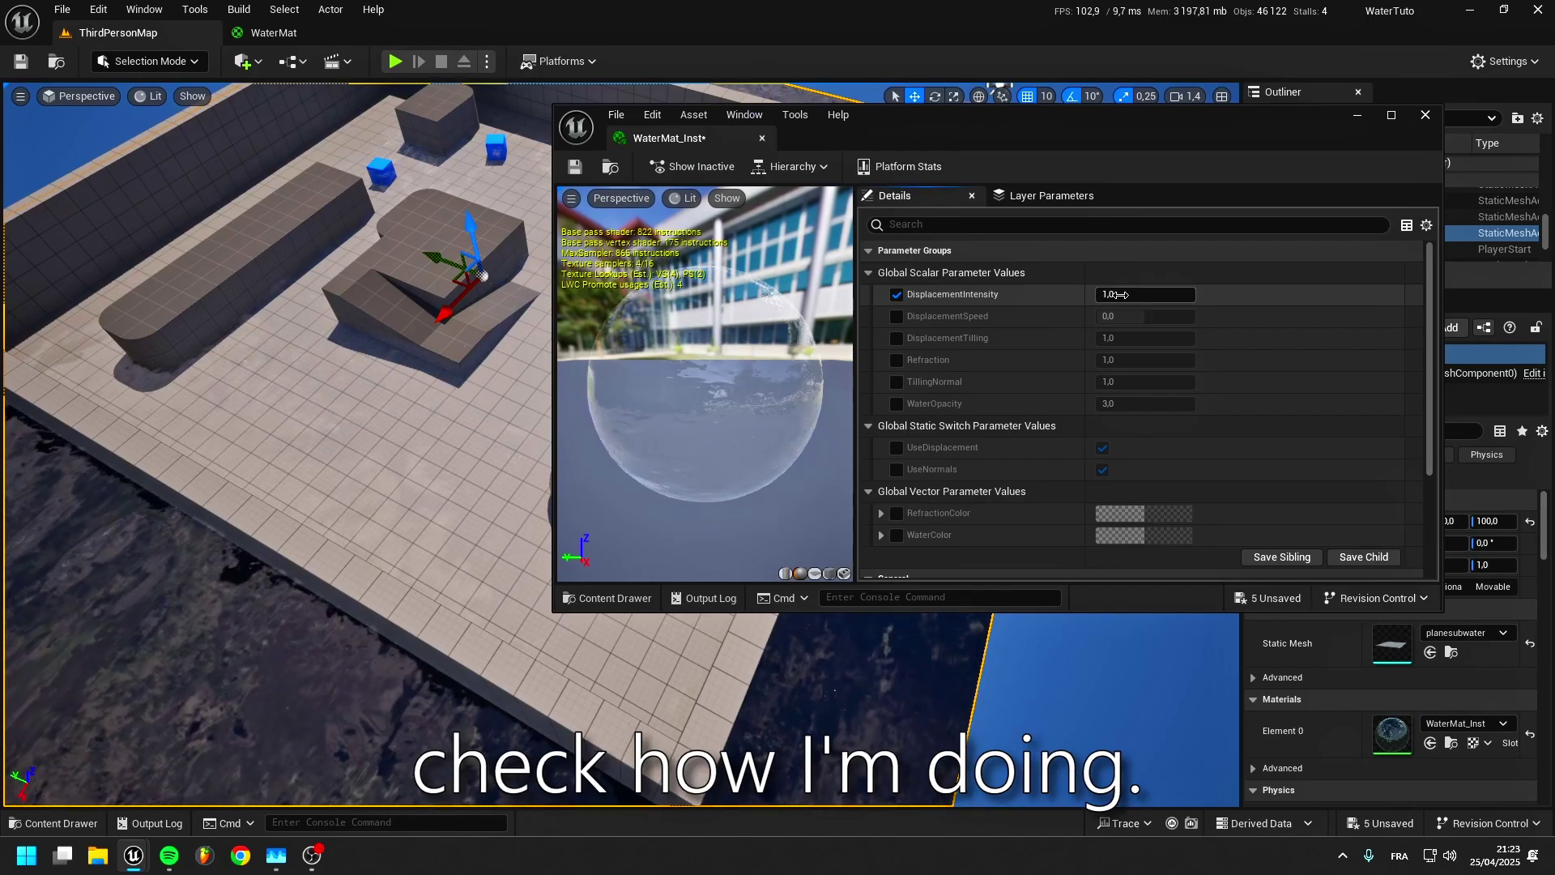
left_click_drag(1145, 294, 1190, 294)
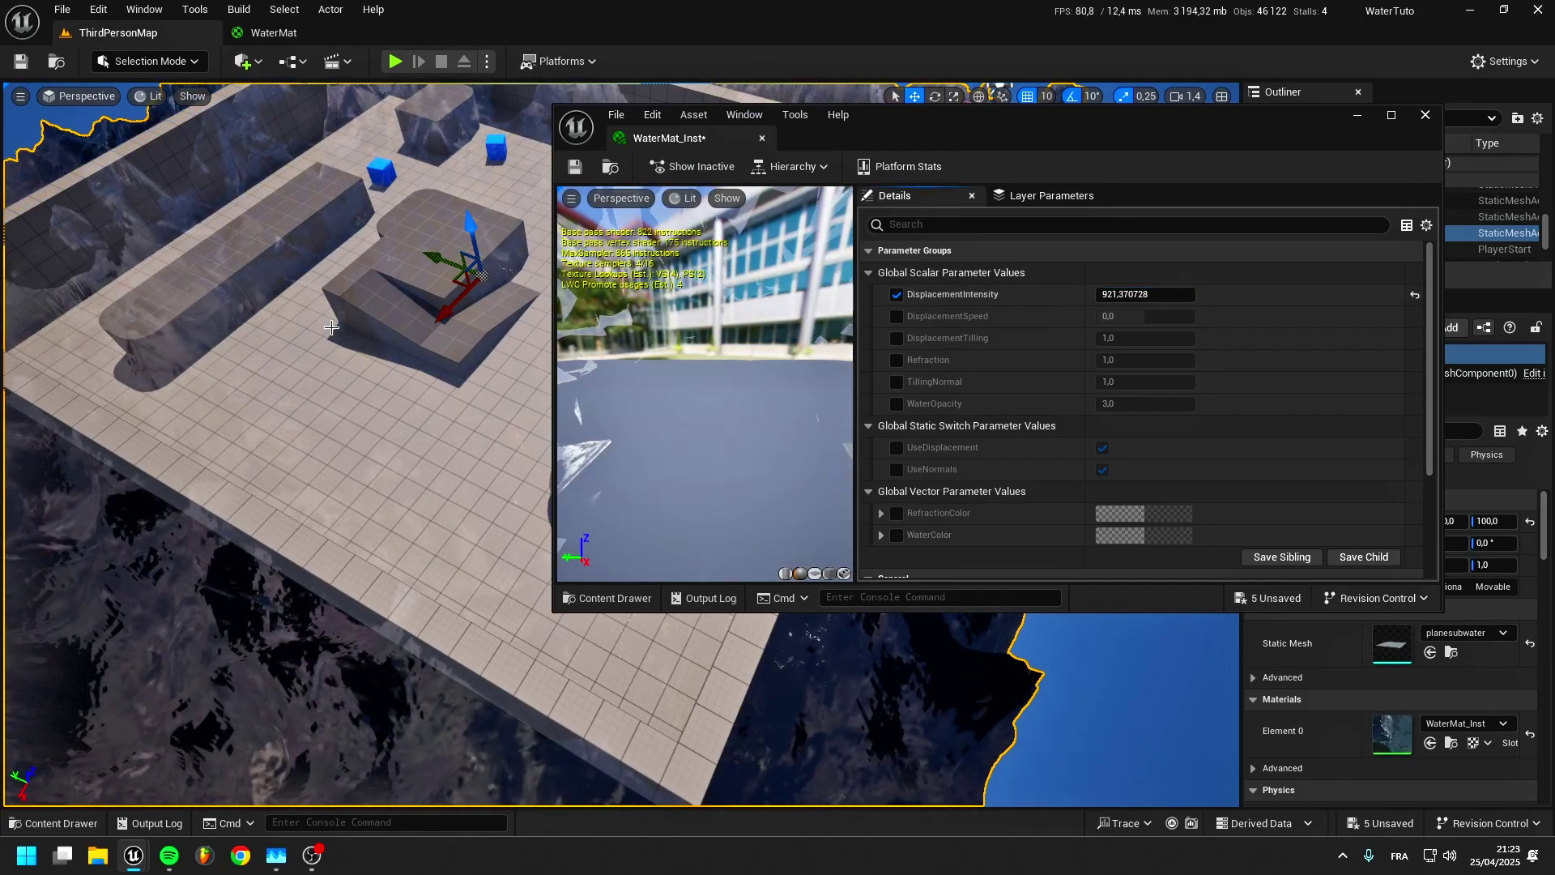
Lower DisplacementIntensity to about 102.79 and override DisplacementSpeed with 0.0208 and DisplacementTilling with 0.312.
right_click_drag(331, 326, 334, 275)
left_click(897, 316)
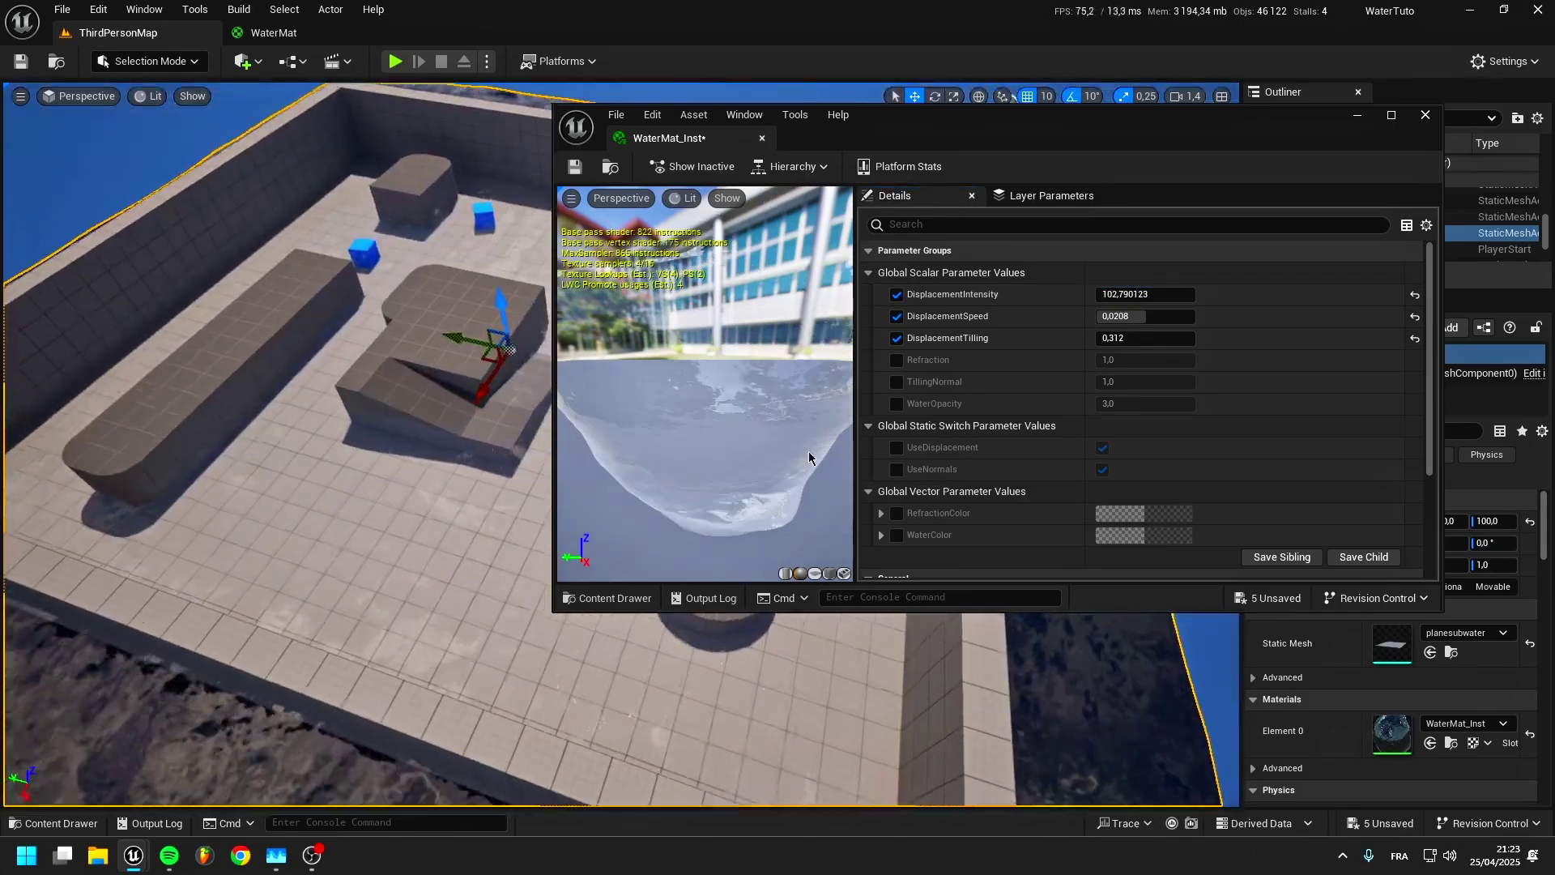
Override RefractionColor with a light red (R 1.0, G about 0.174, B about 0.134) and raise DisplacementTilling to about 1.1.
left_click(1126, 513)
left_click(1252, 503)
left_click_drag(1252, 504, 1325, 549)
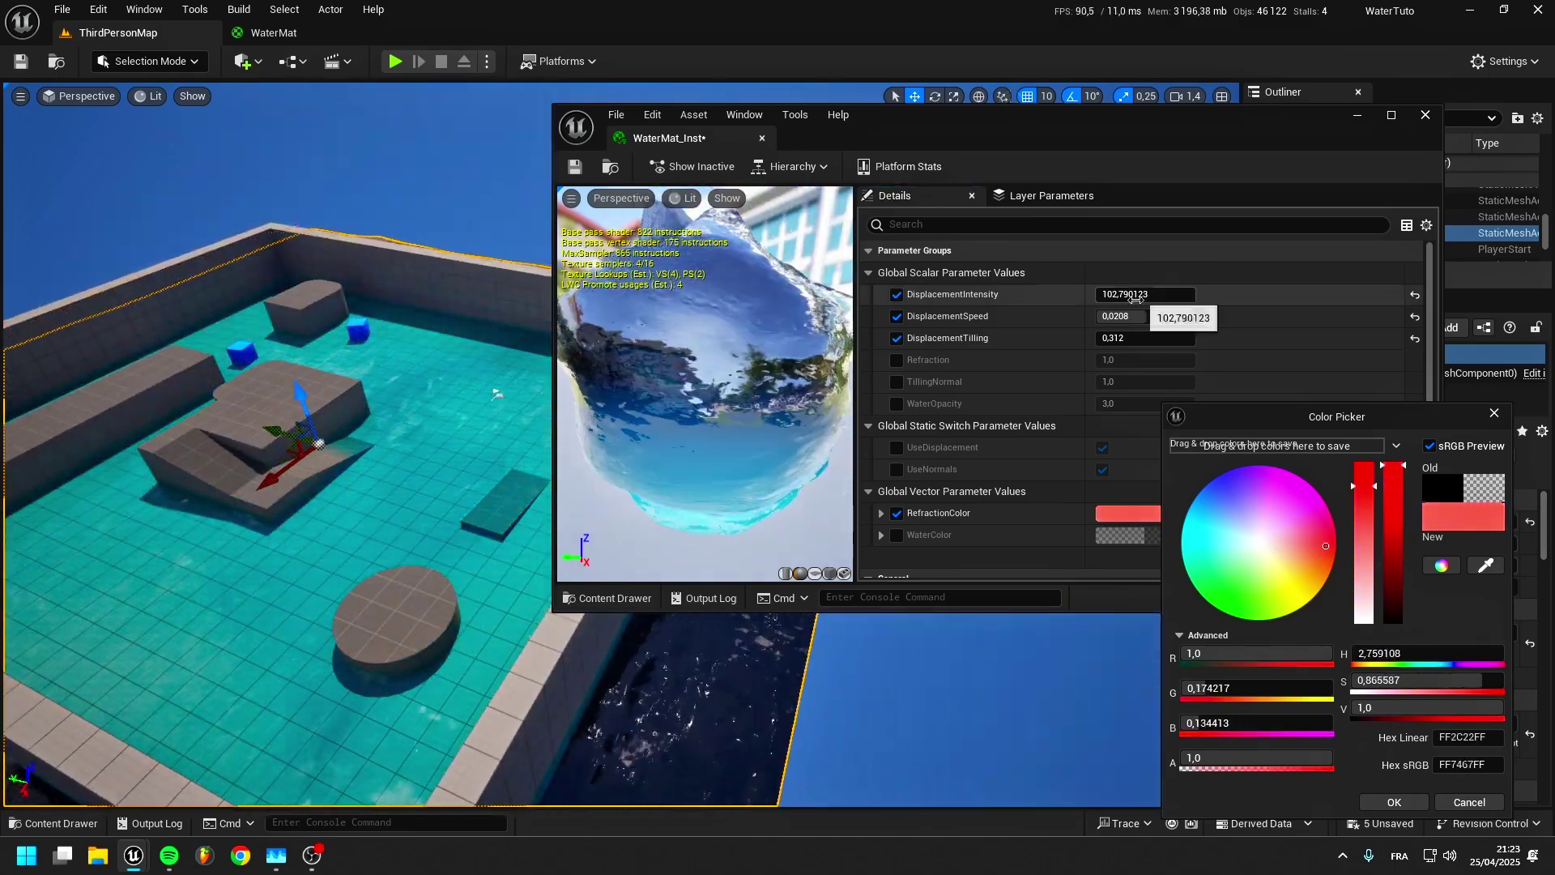
left_click_drag(1134, 338, 1175, 337)
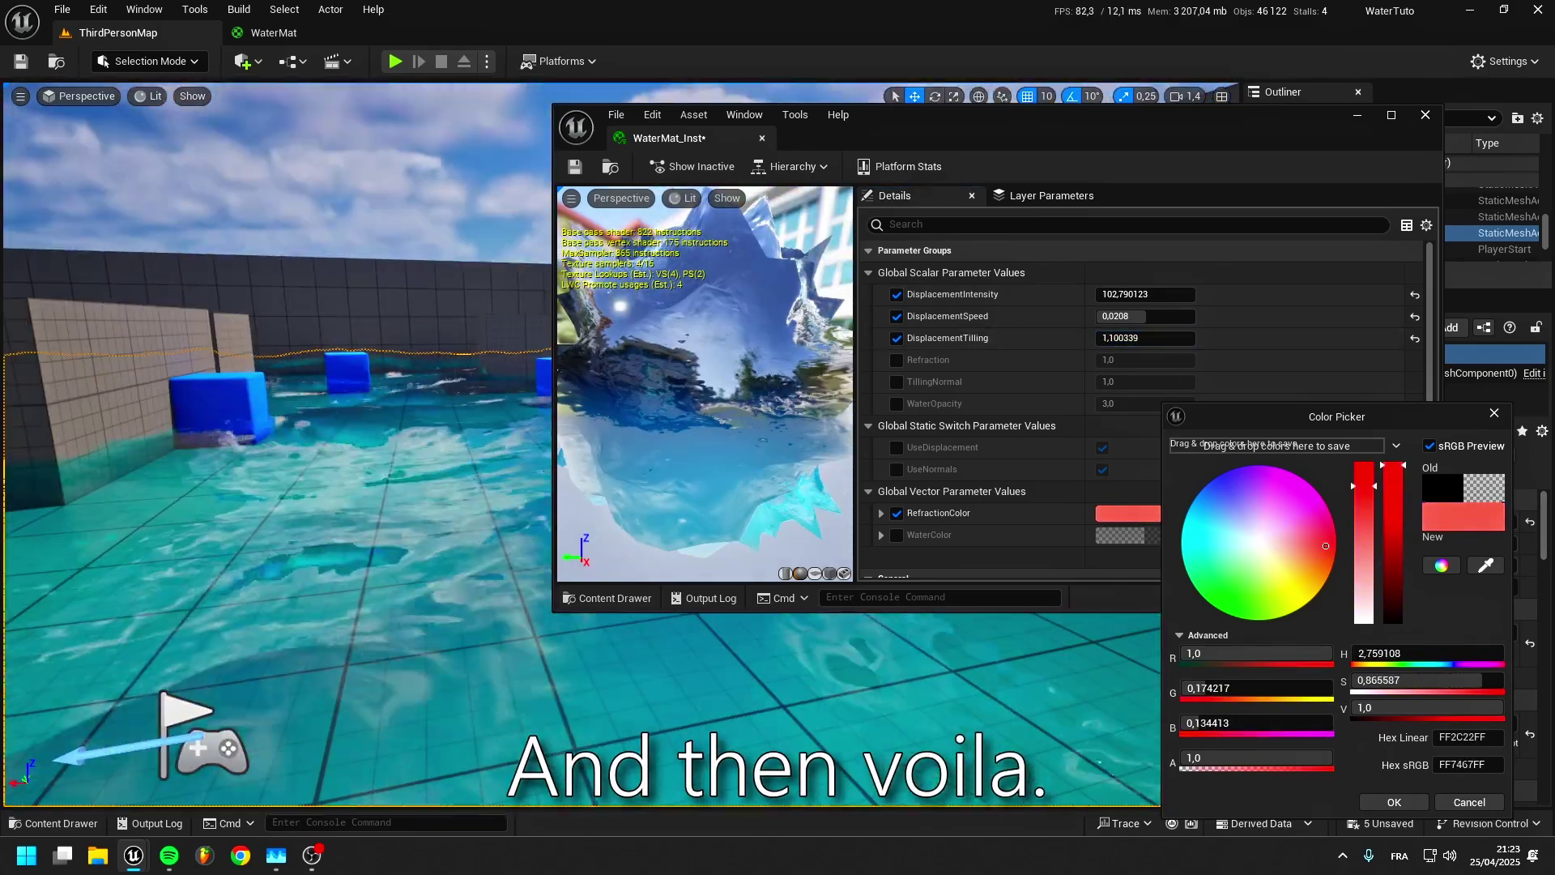
Try the water with UseDisplacement off, restore it, and view the waves with UseNormals switched off instead.
right_click_drag(275, 445, 474, 437)
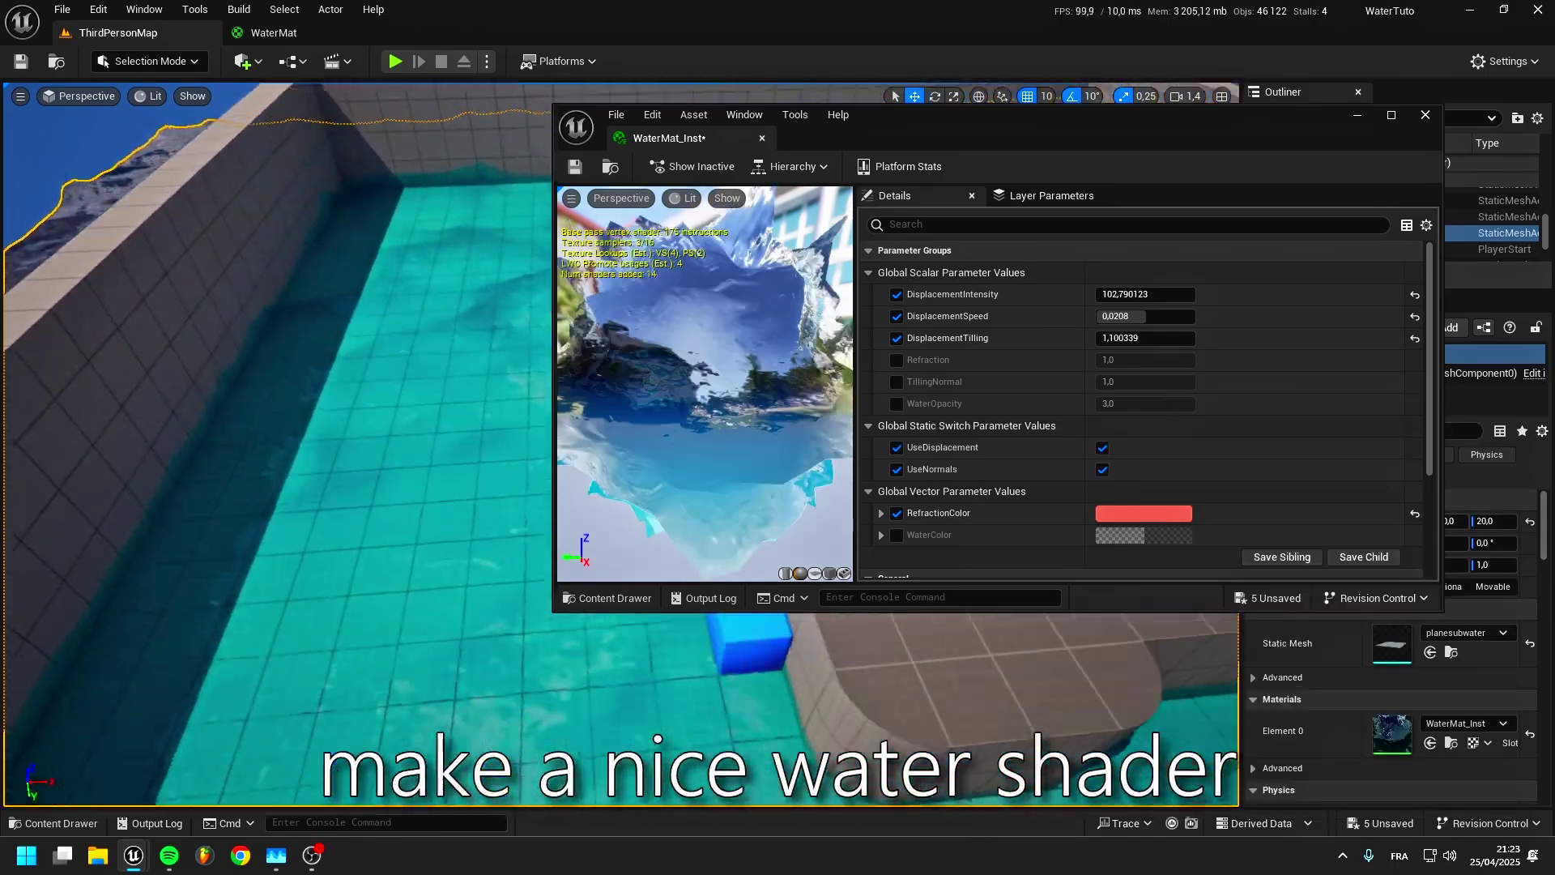
right_click_drag(421, 437, 583, 388)
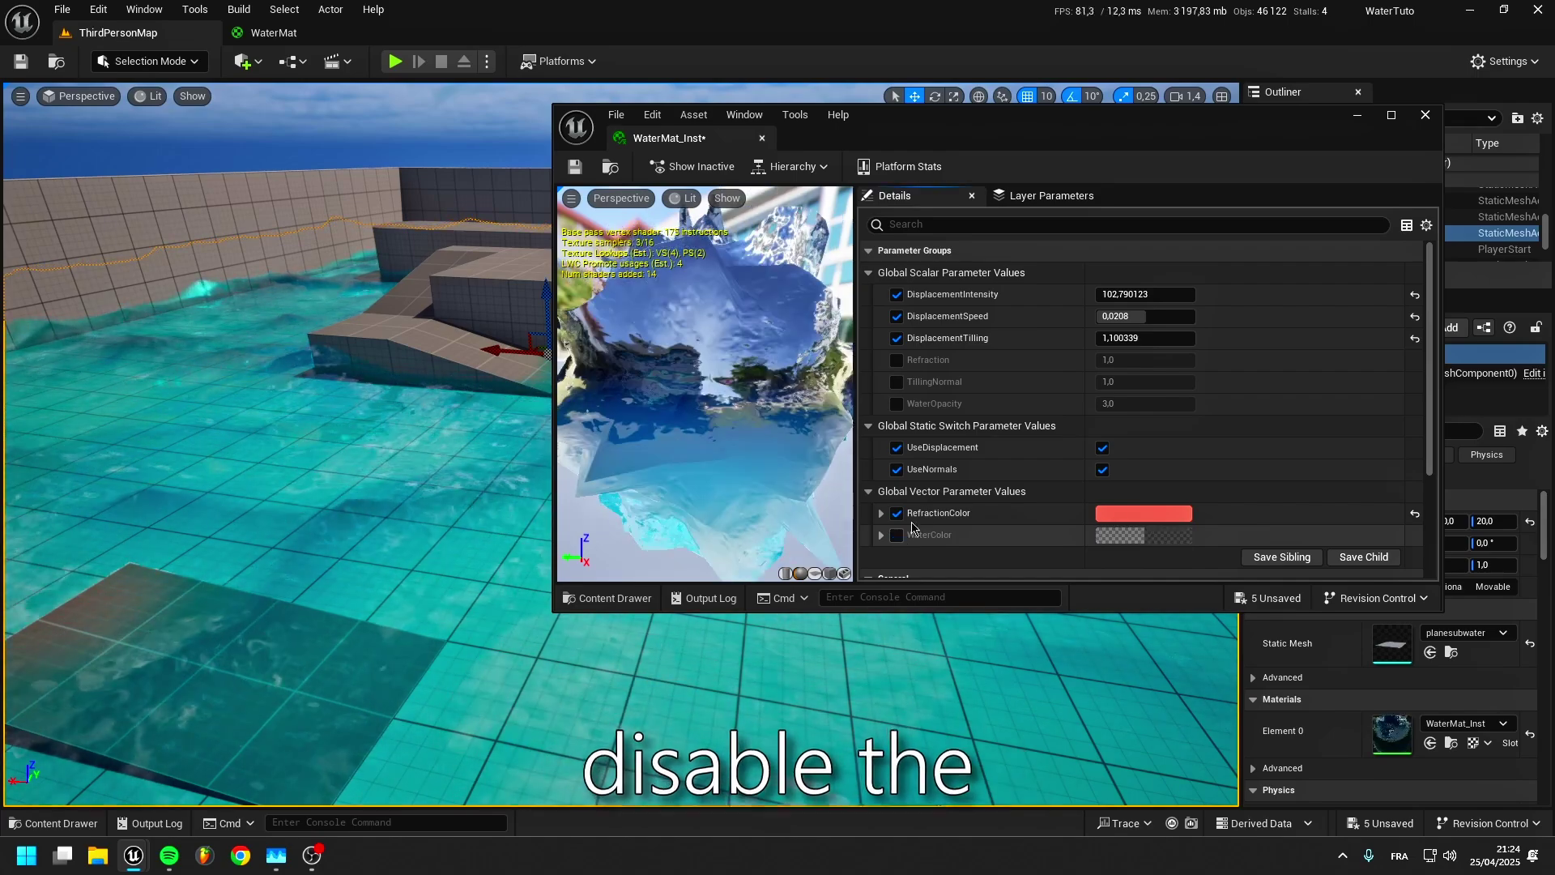
left_click(1103, 449)
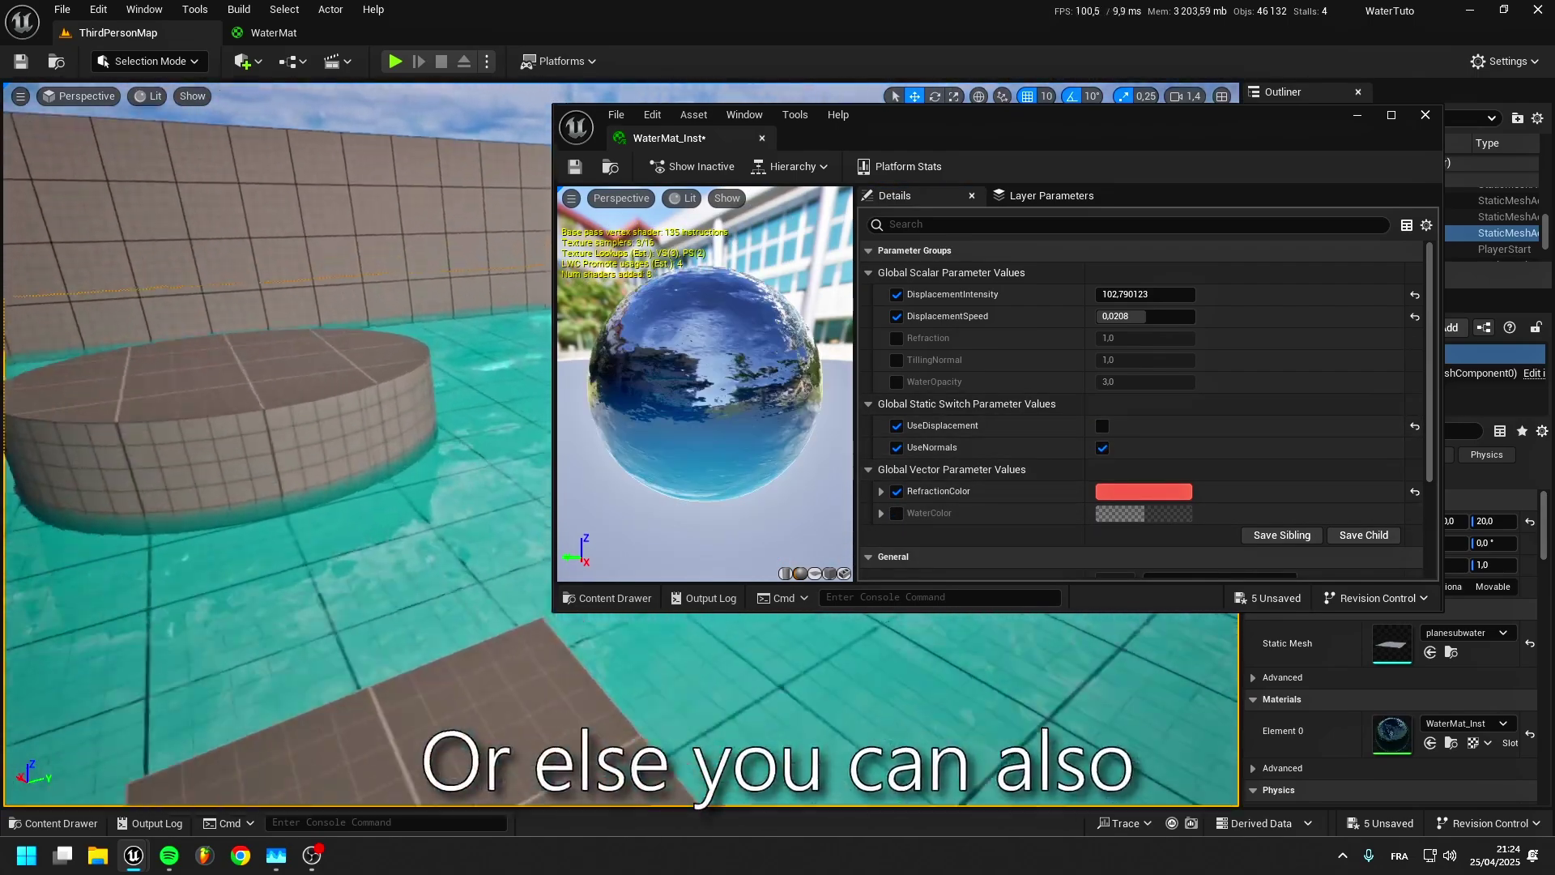
left_click(1102, 426)
left_click(1102, 448)
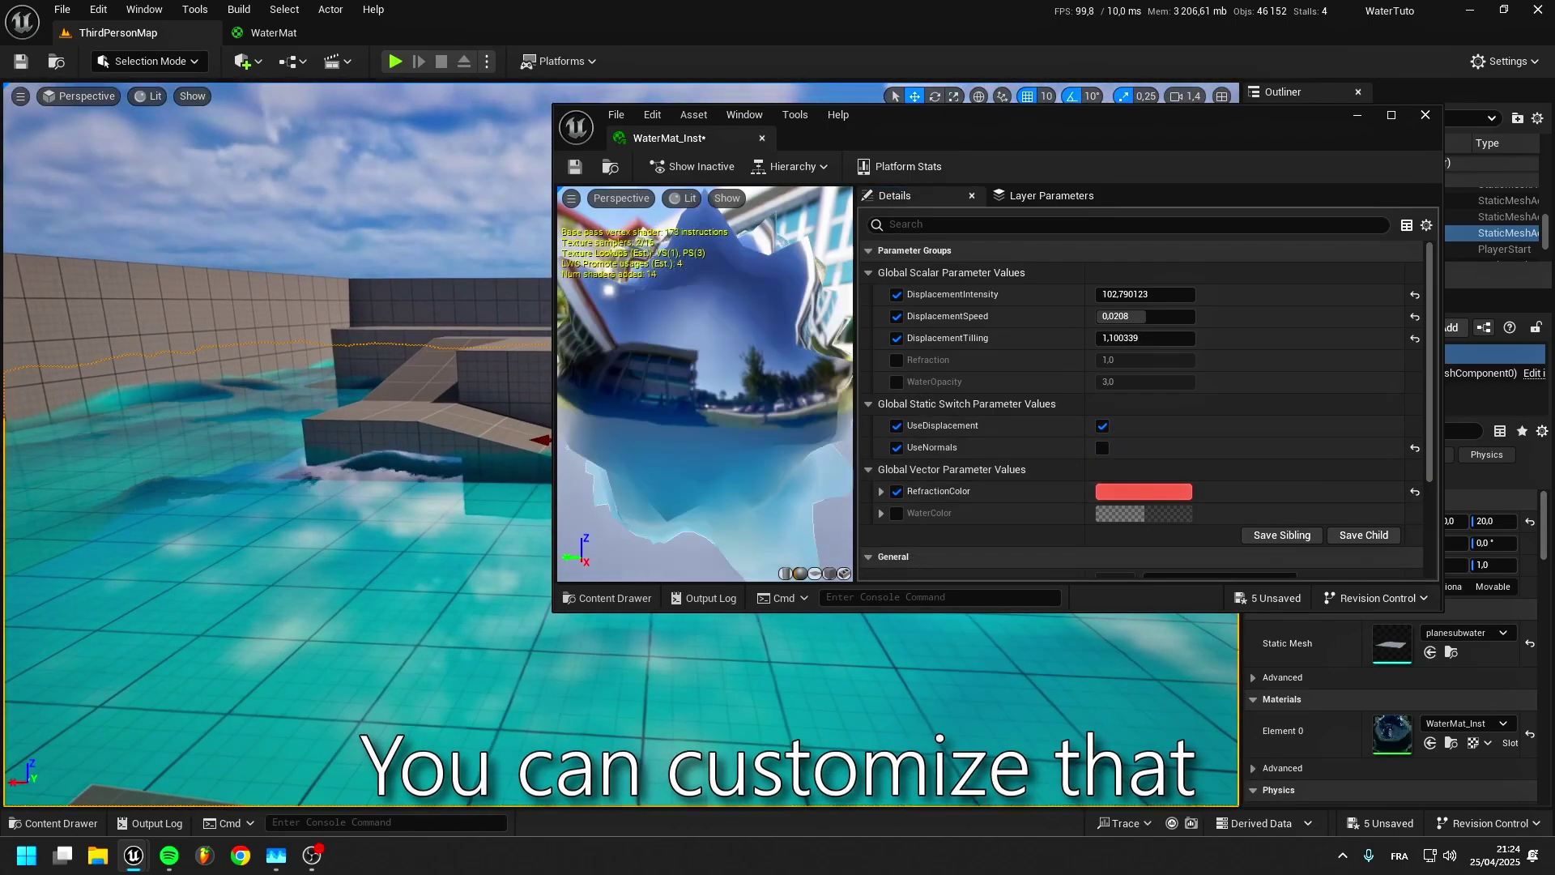
right_click_drag(405, 486, 194, 486)
key("w")
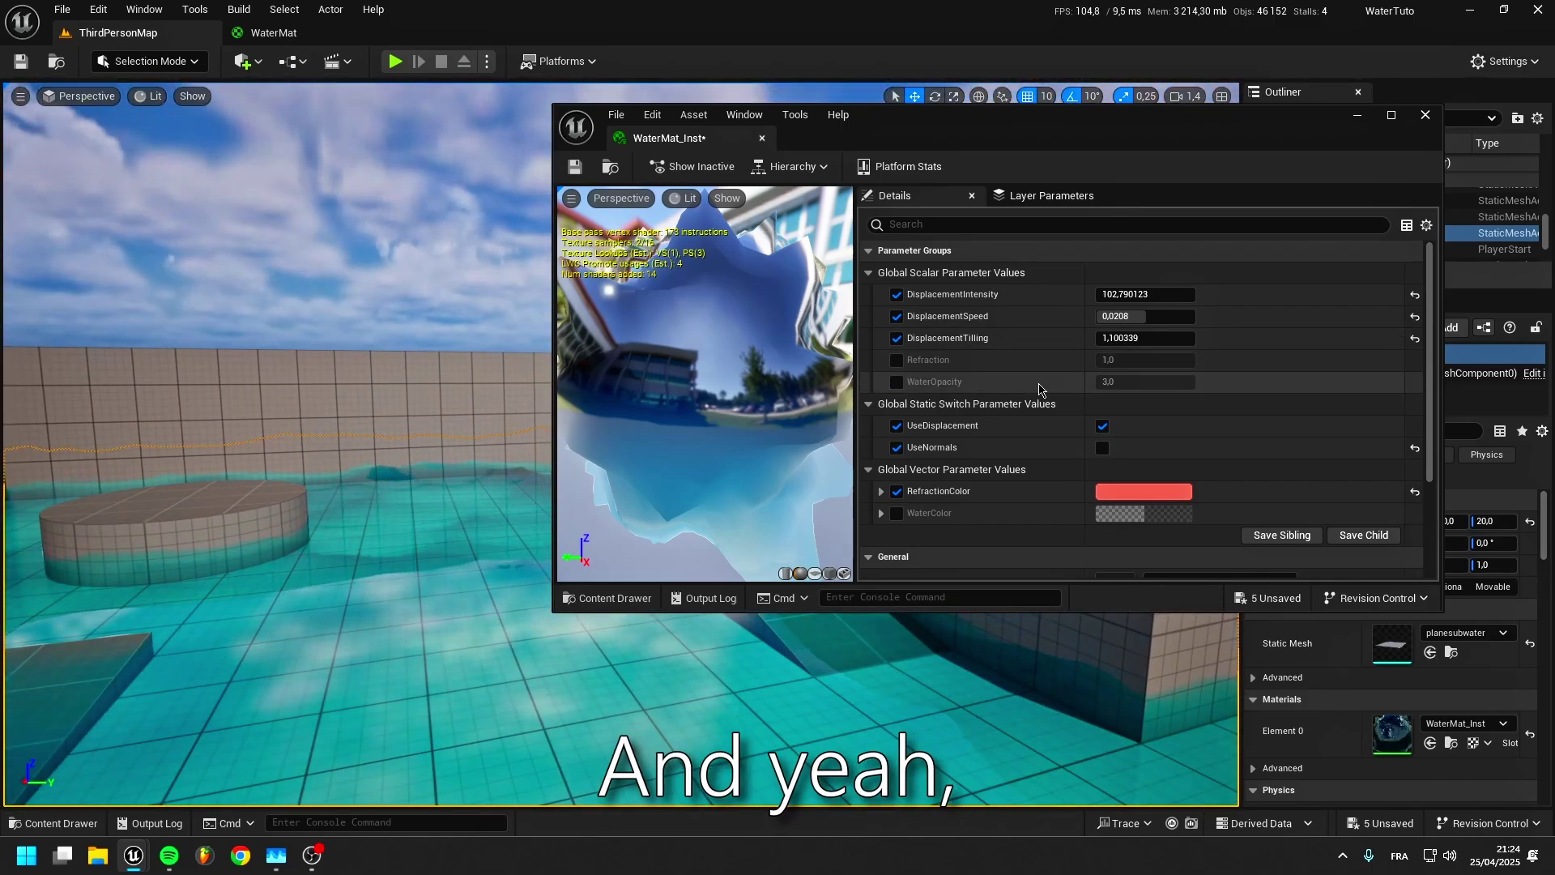
Override WaterOpacity, undo a trial value of about 10.53, and adjust DisplacementIntensity to about 226.9.
left_click(895, 381)
left_click_drag(1126, 381, 1166, 381)
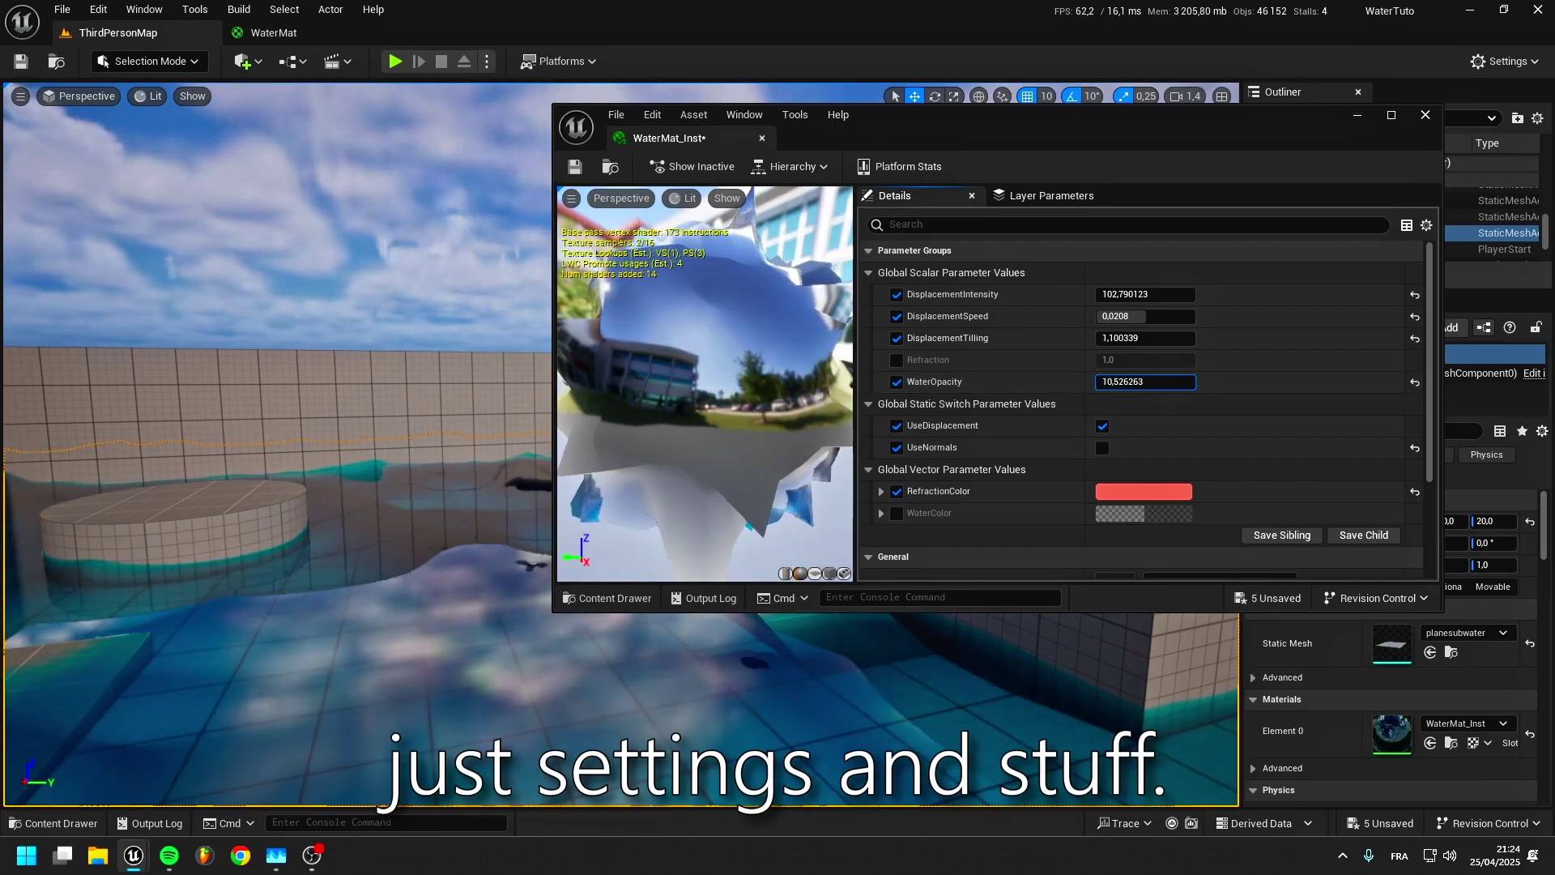
key("ctrl+z")
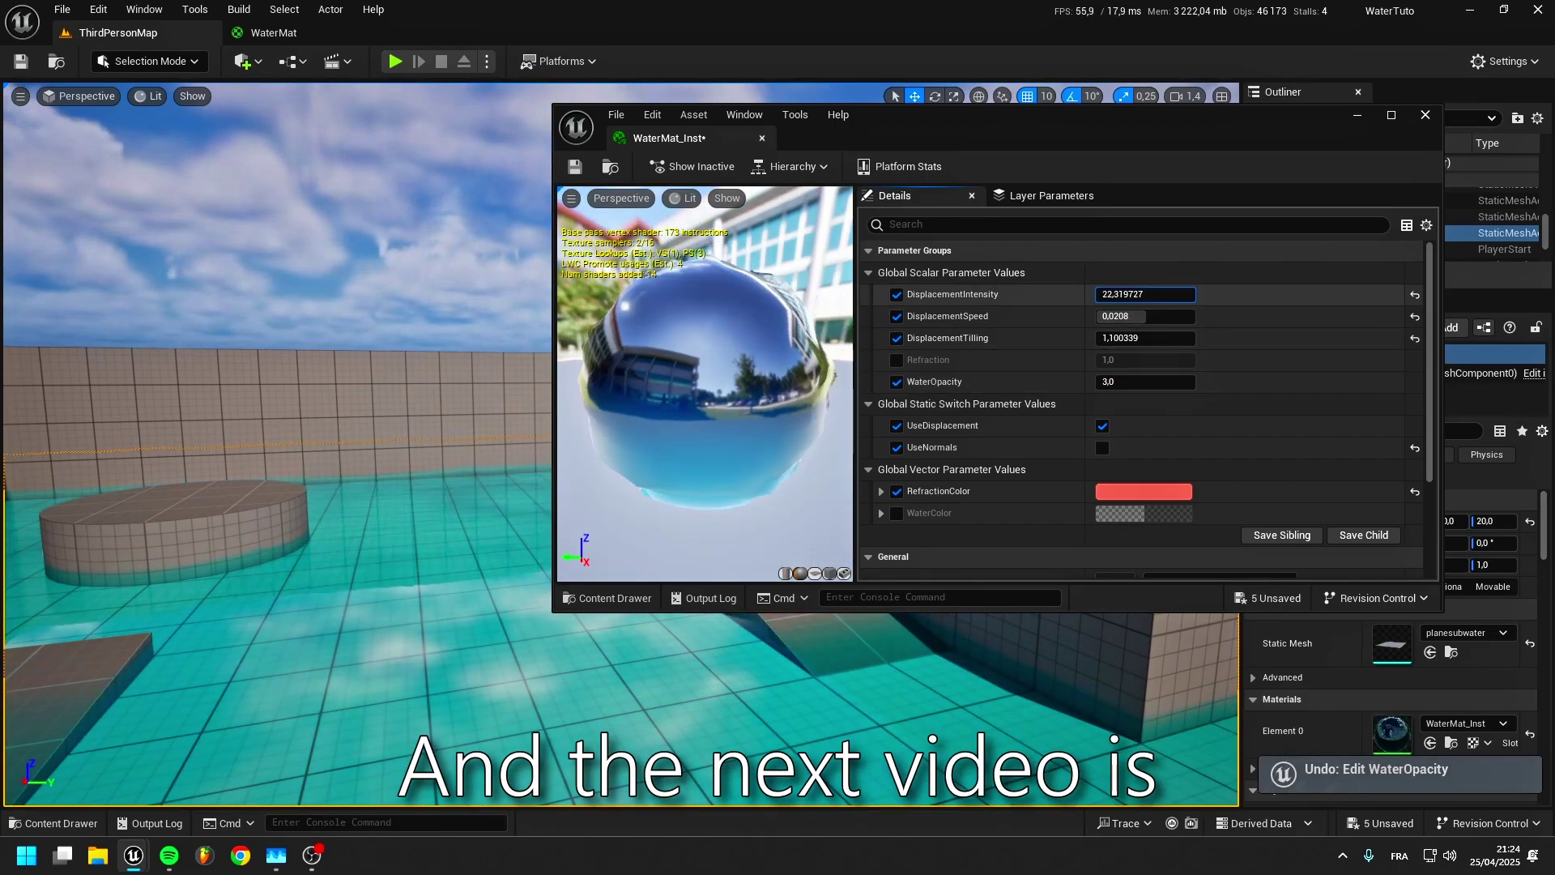
left_click_drag(1144, 294, 1174, 293)
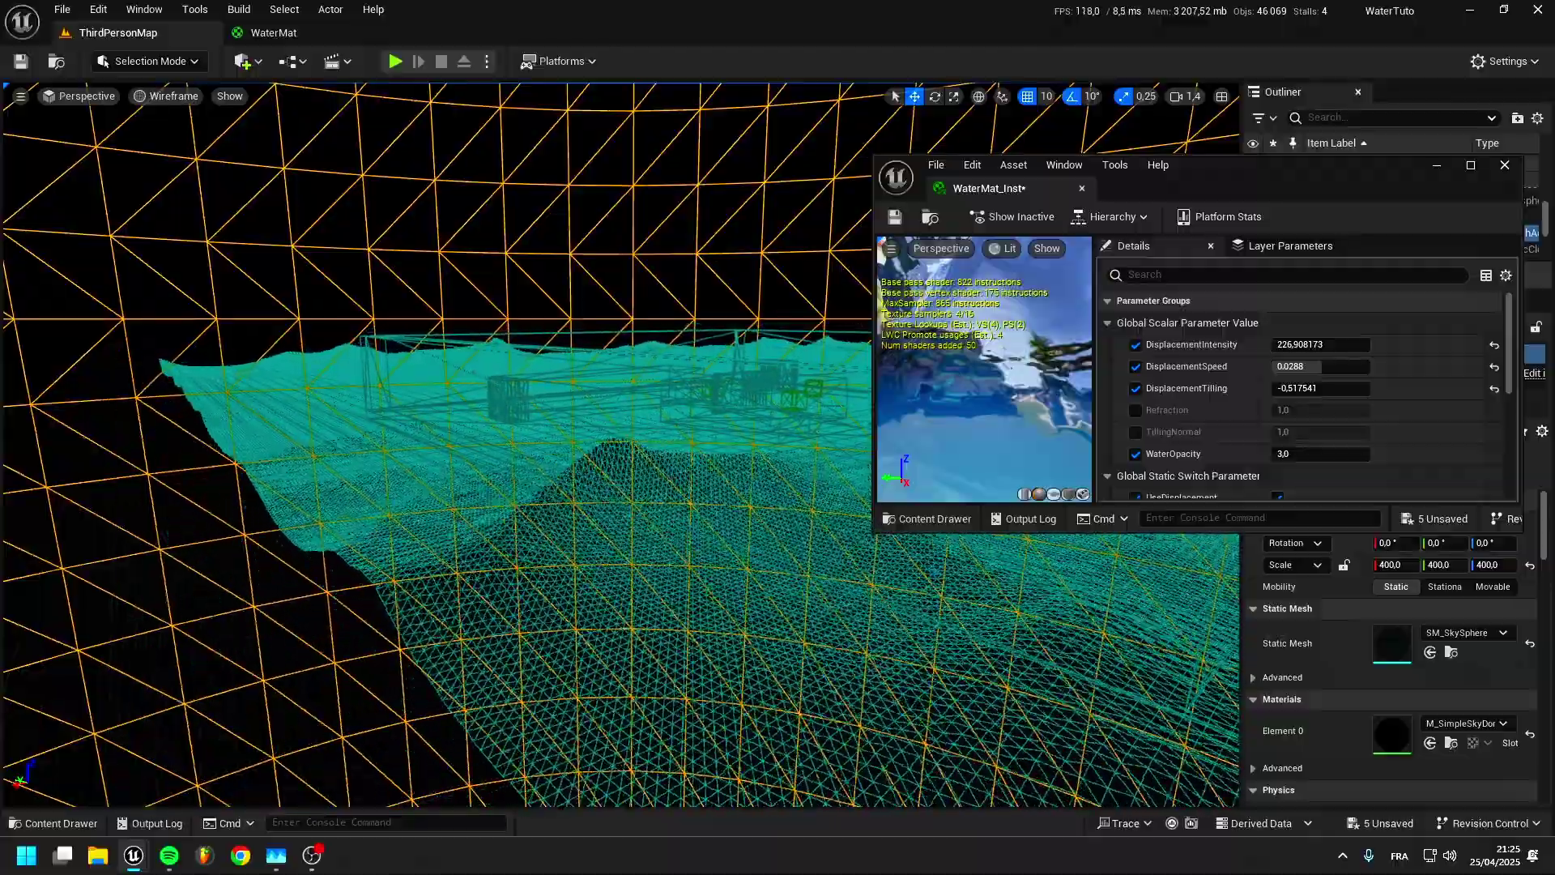
Switch the level viewport from Wireframe to Lit view mode.
right_click_drag(628, 318, 629, 317)
left_click(166, 96)
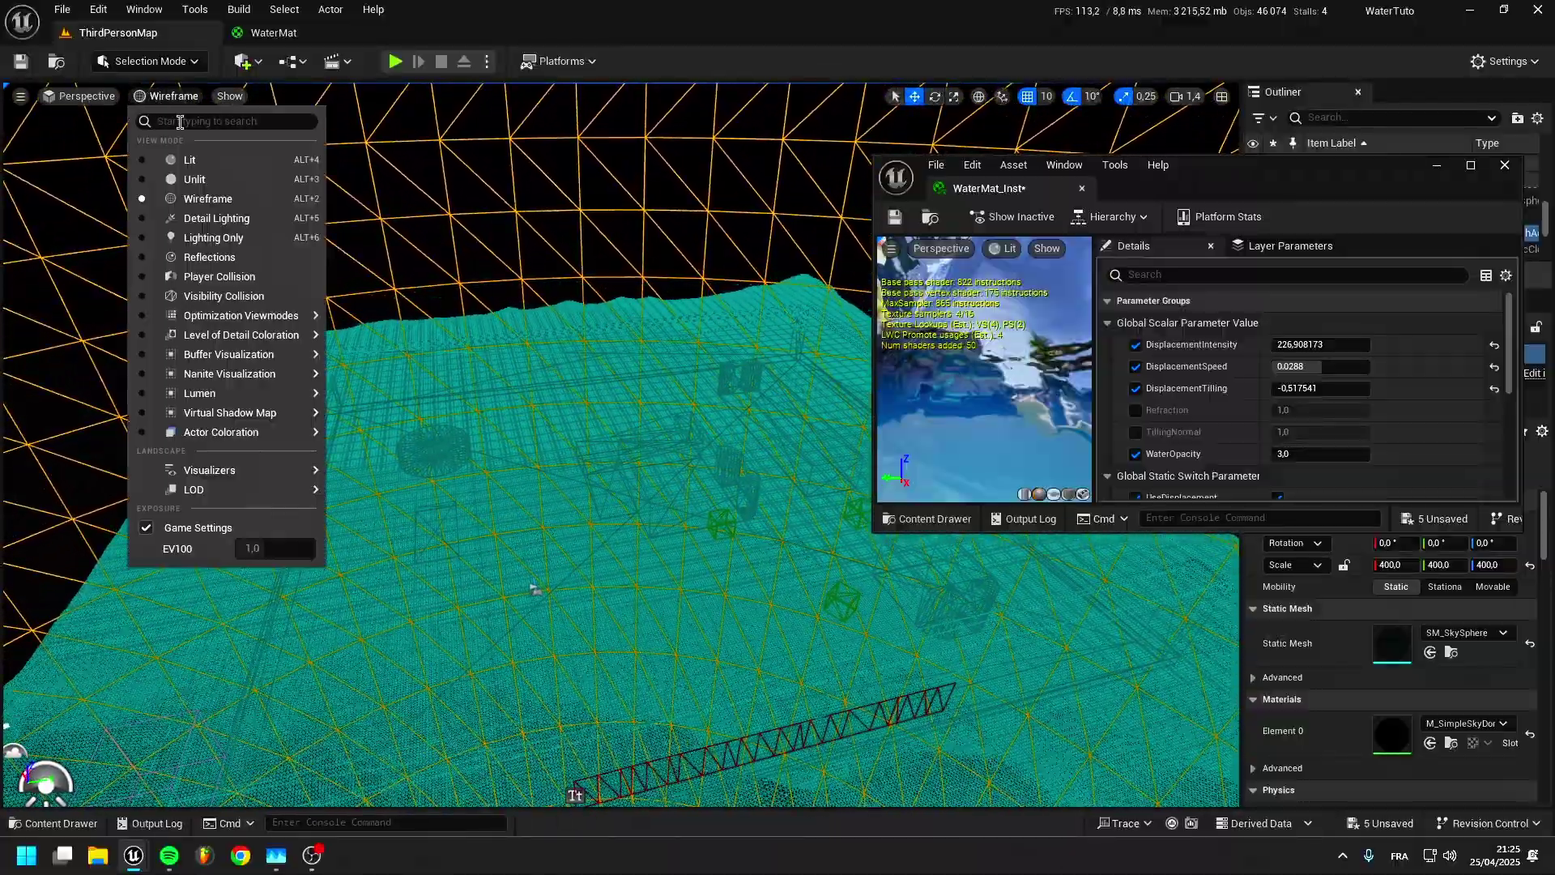
left_click(172, 160)
Examine the water's rendering cost across the level in the Shader Complexity optimization view mode.
left_click(150, 95)
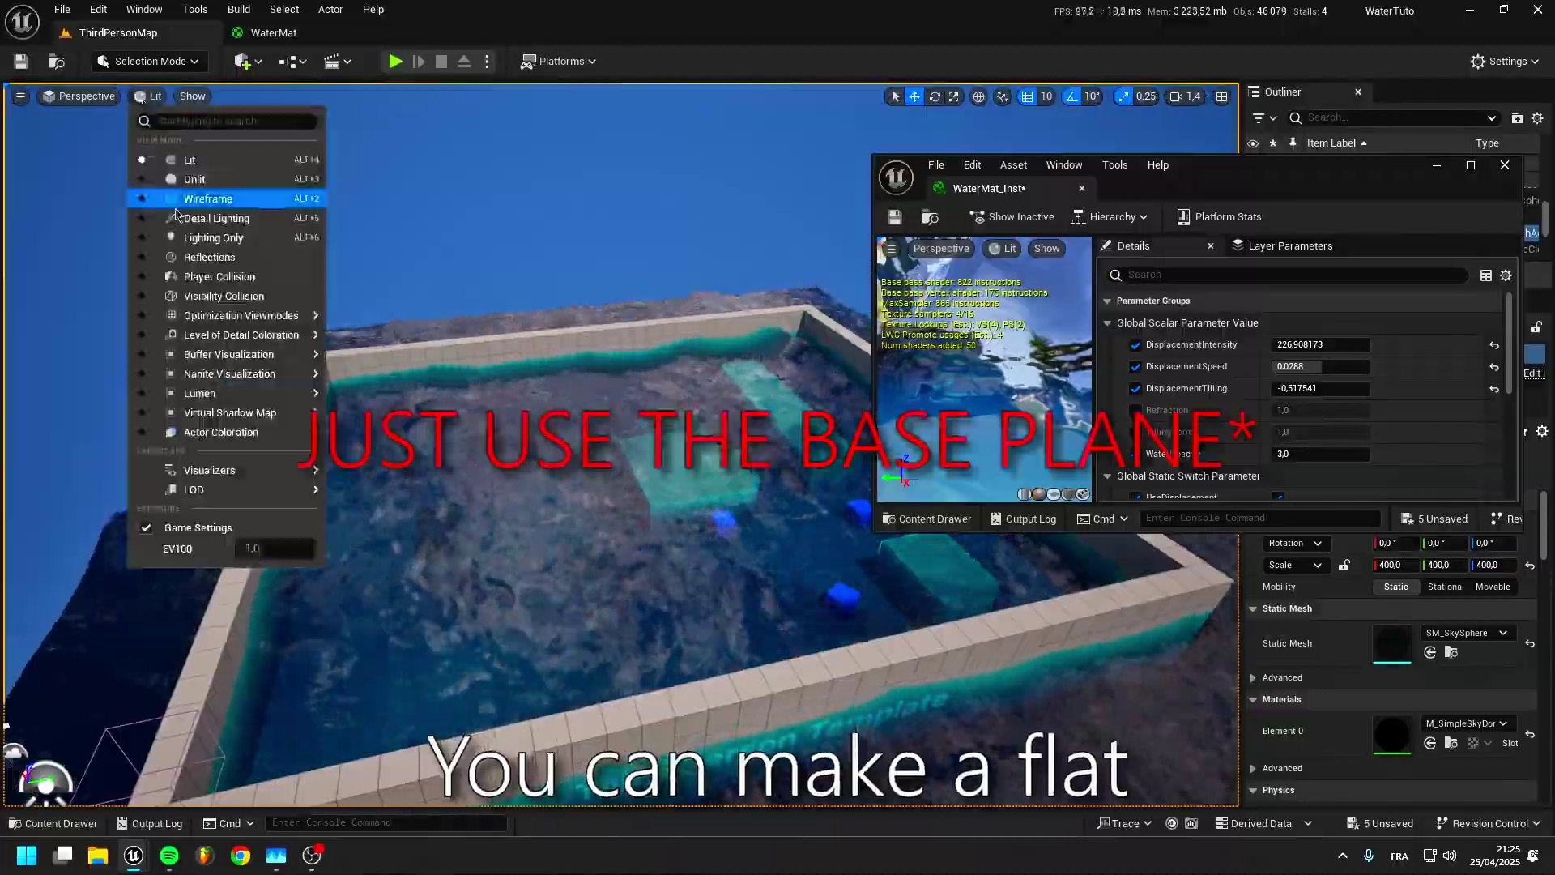
mouse_move(161, 338)
left_click(418, 409)
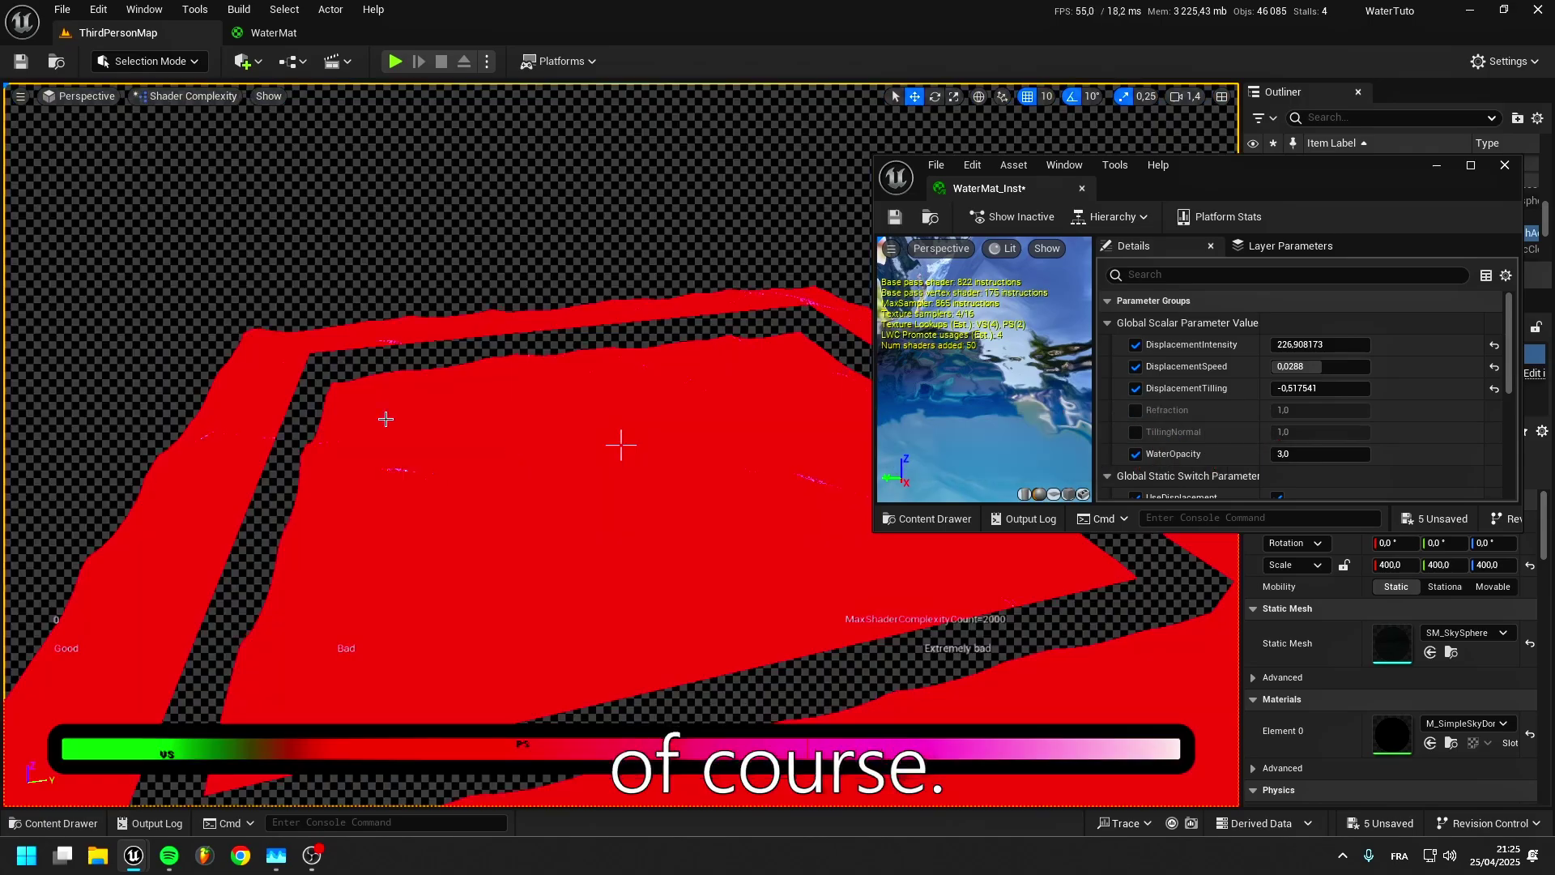
right_click_drag(621, 444, 621, 502)
key("s")
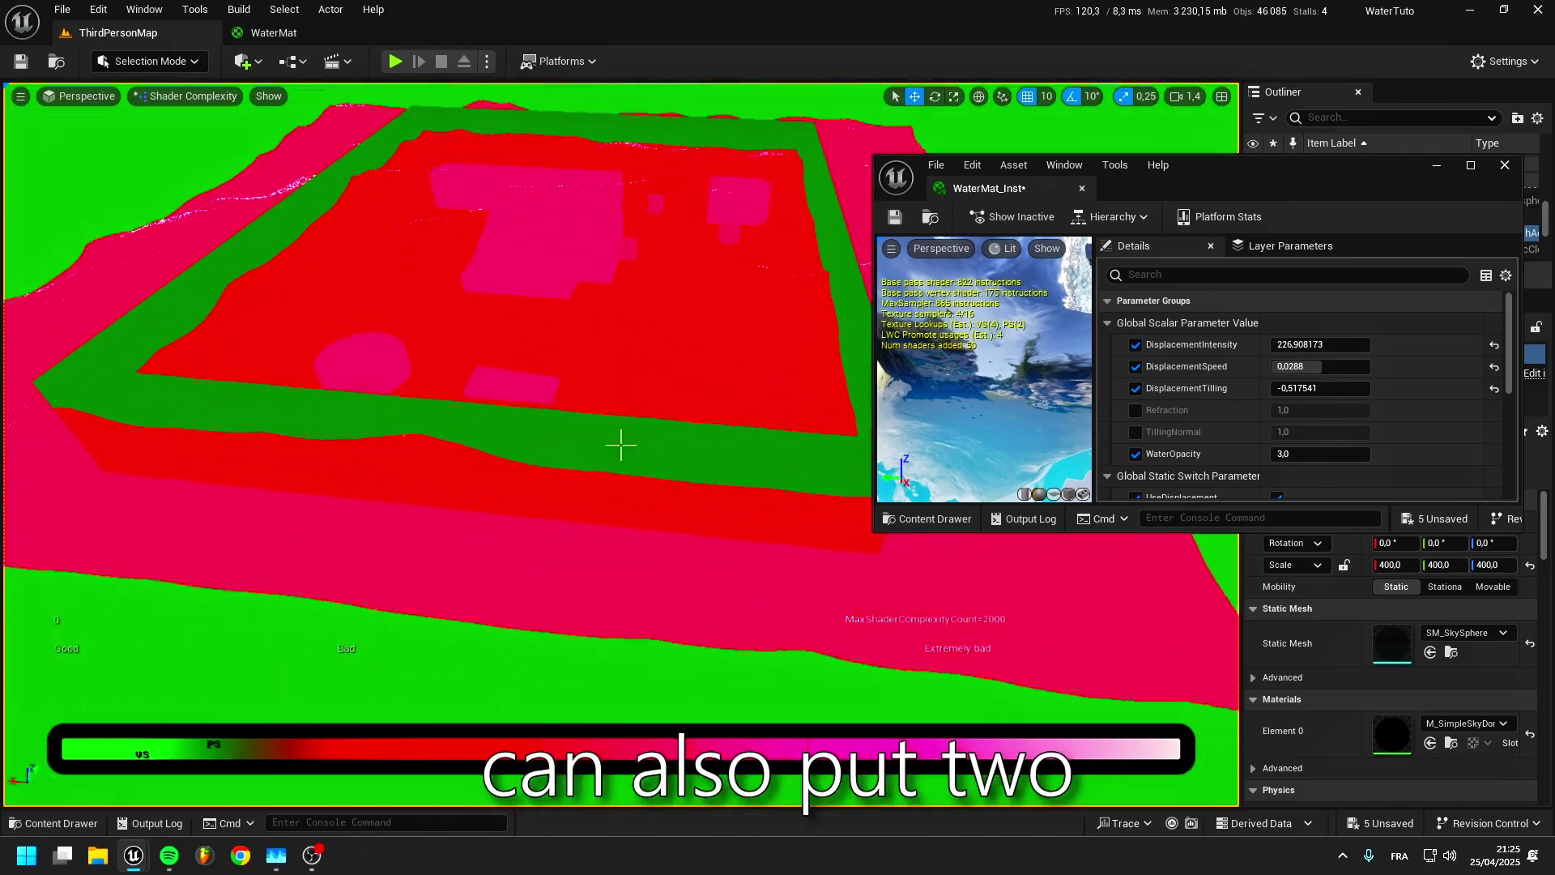
Return the level viewport to Lit view mode and look over the displaced water in the walled arena.
left_click(211, 96)
left_click(208, 163)
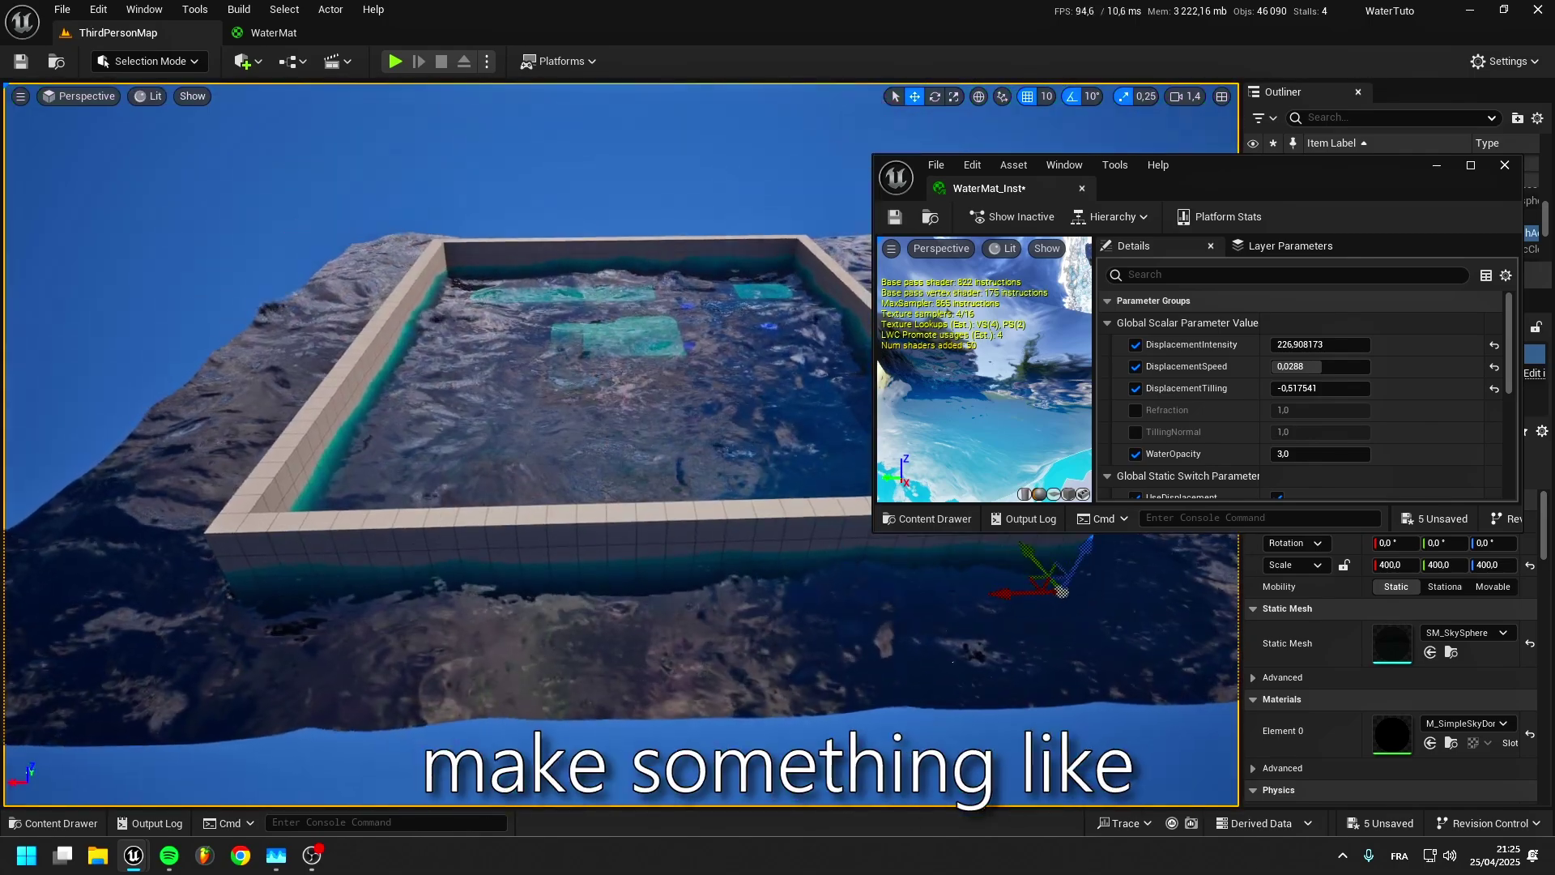
mouse_move(508, 252)
right_mouse_down()
mouse_move(510, 194)
mouse_move(514, 222)
right_mouse_up()
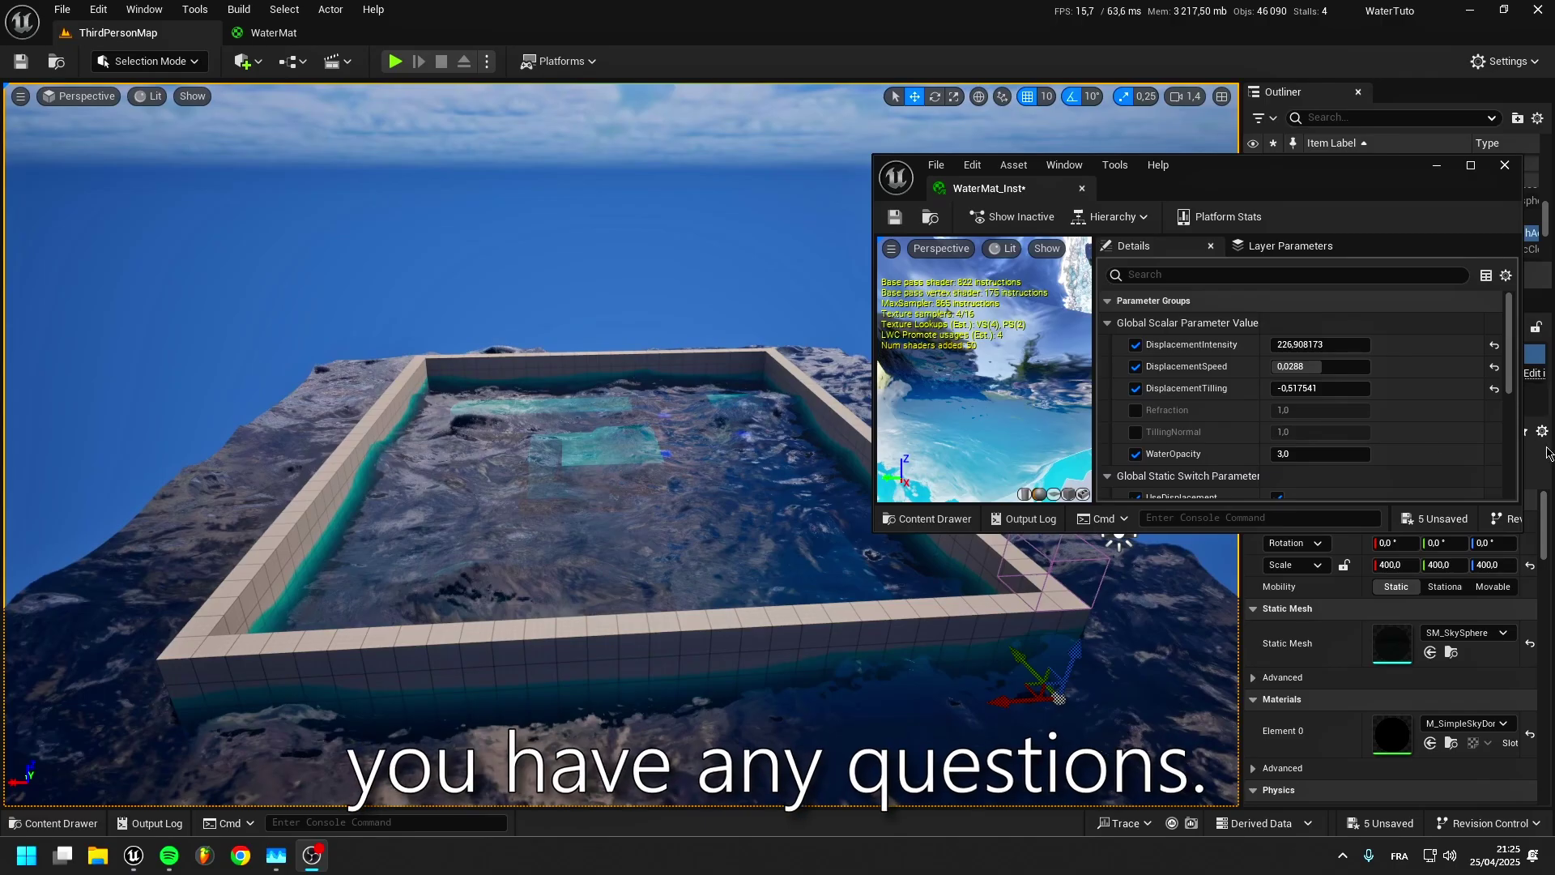
mouse_move(737, 417)
right_mouse_down()
mouse_move(695, 419)
mouse_move(761, 425)
mouse_move(721, 429)
right_mouse_up()
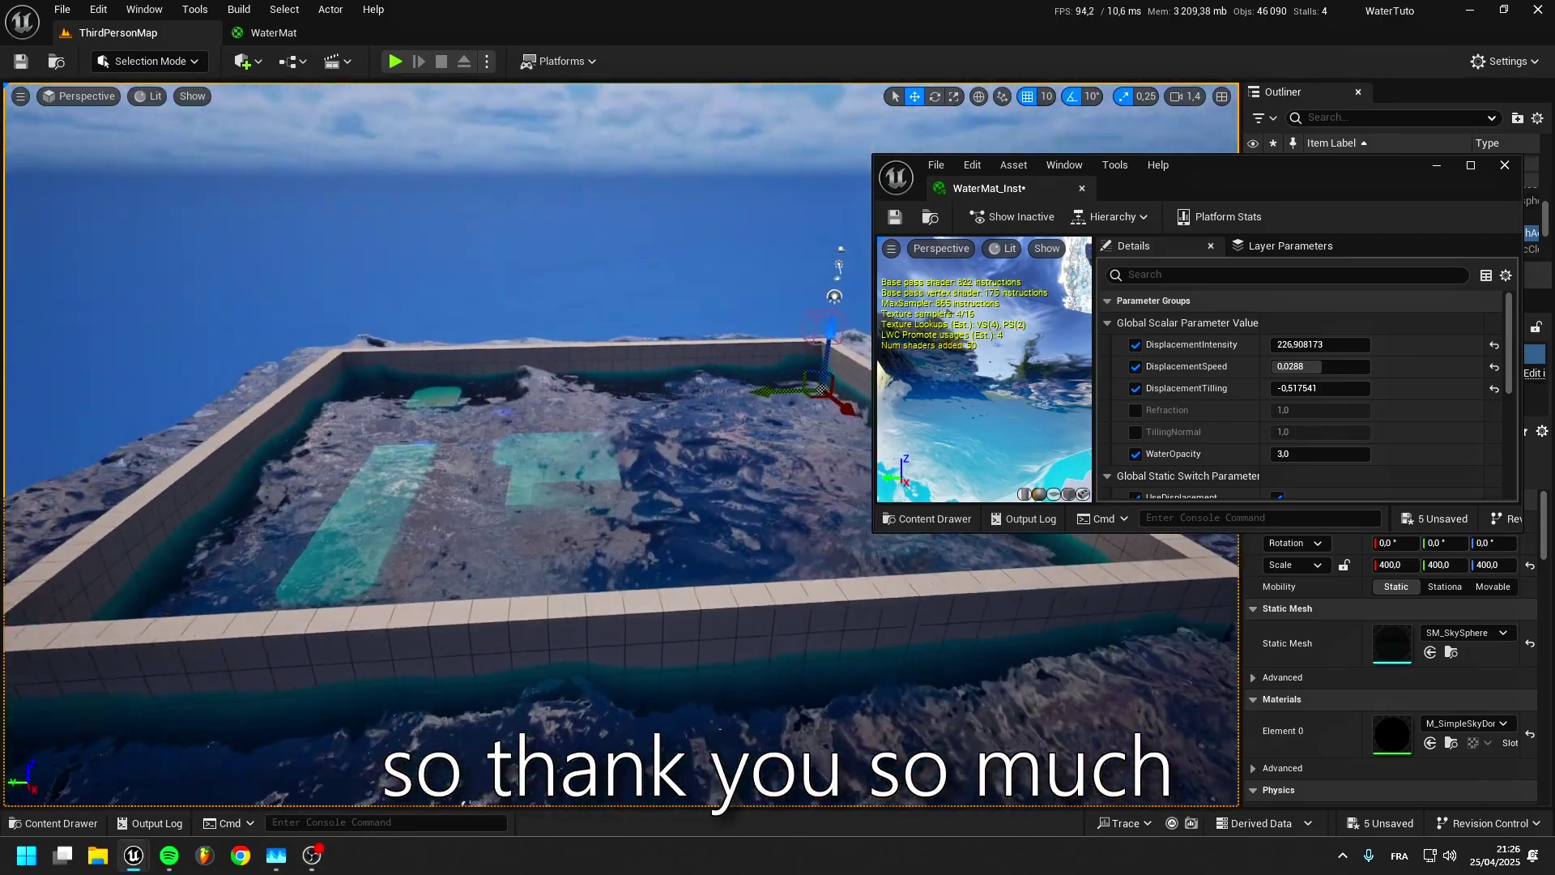